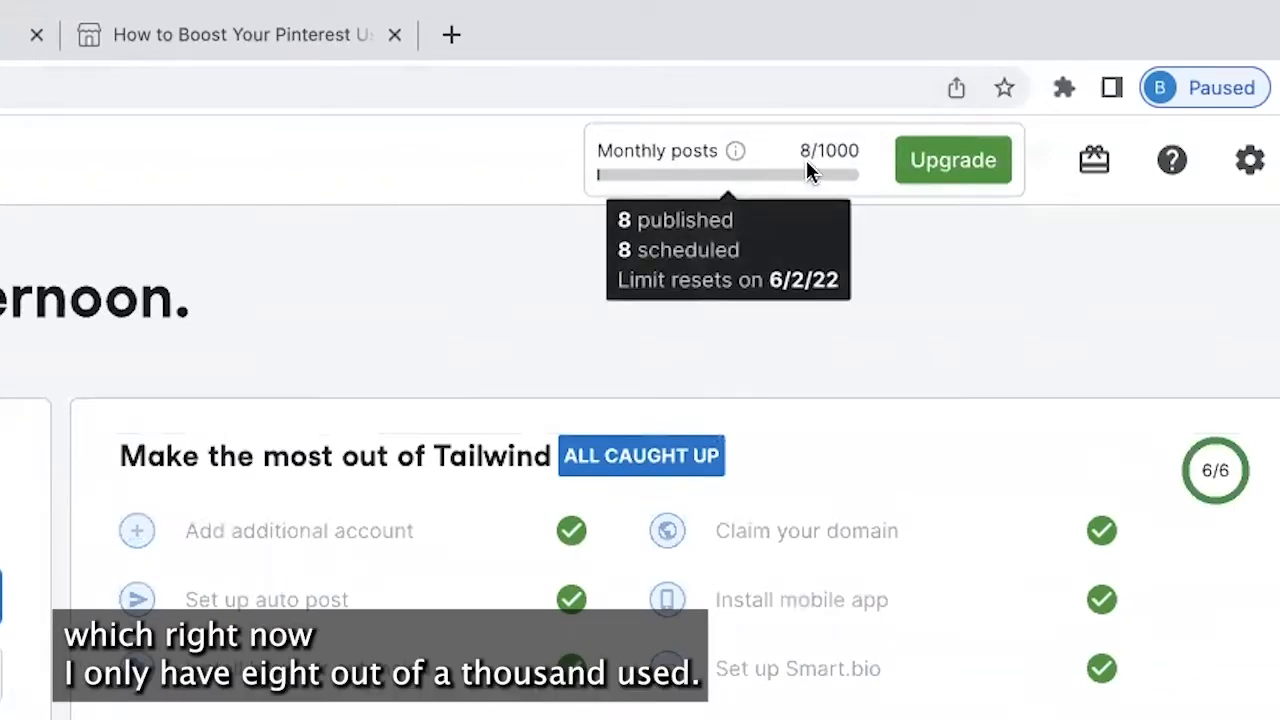
pyautogui.click(975, 180)
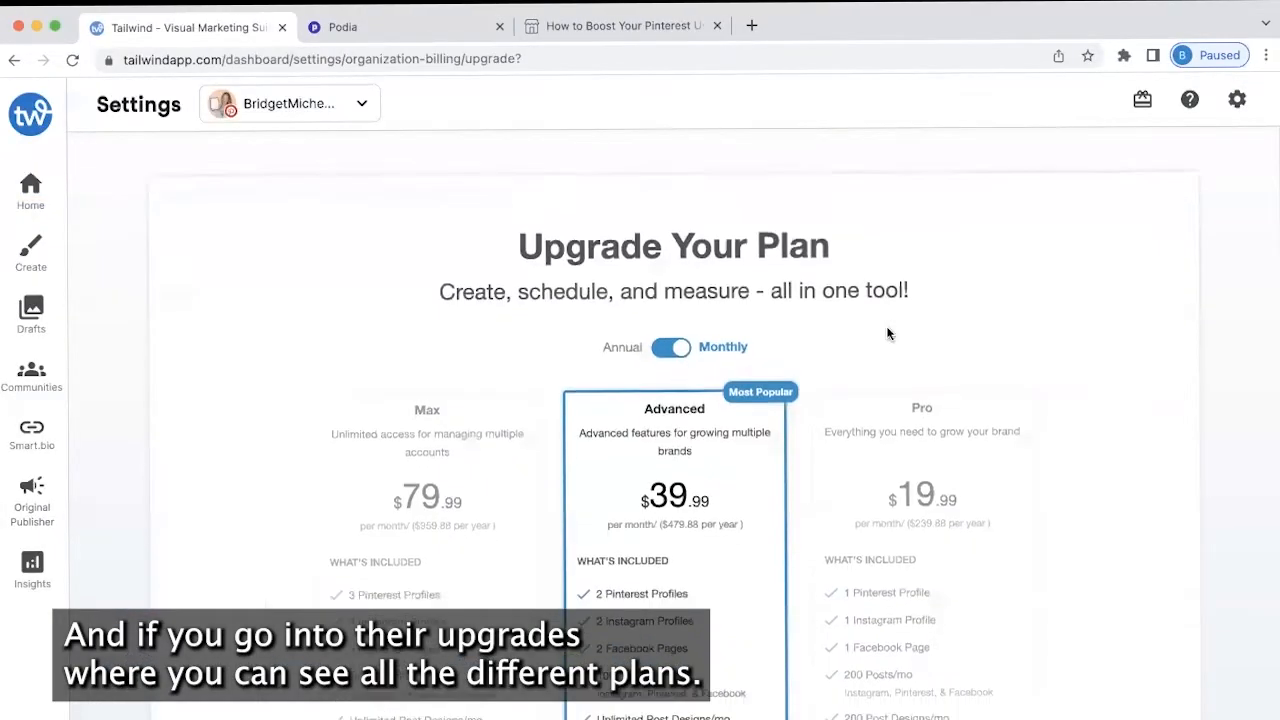
pyautogui.scroll(-3, 886, 334)
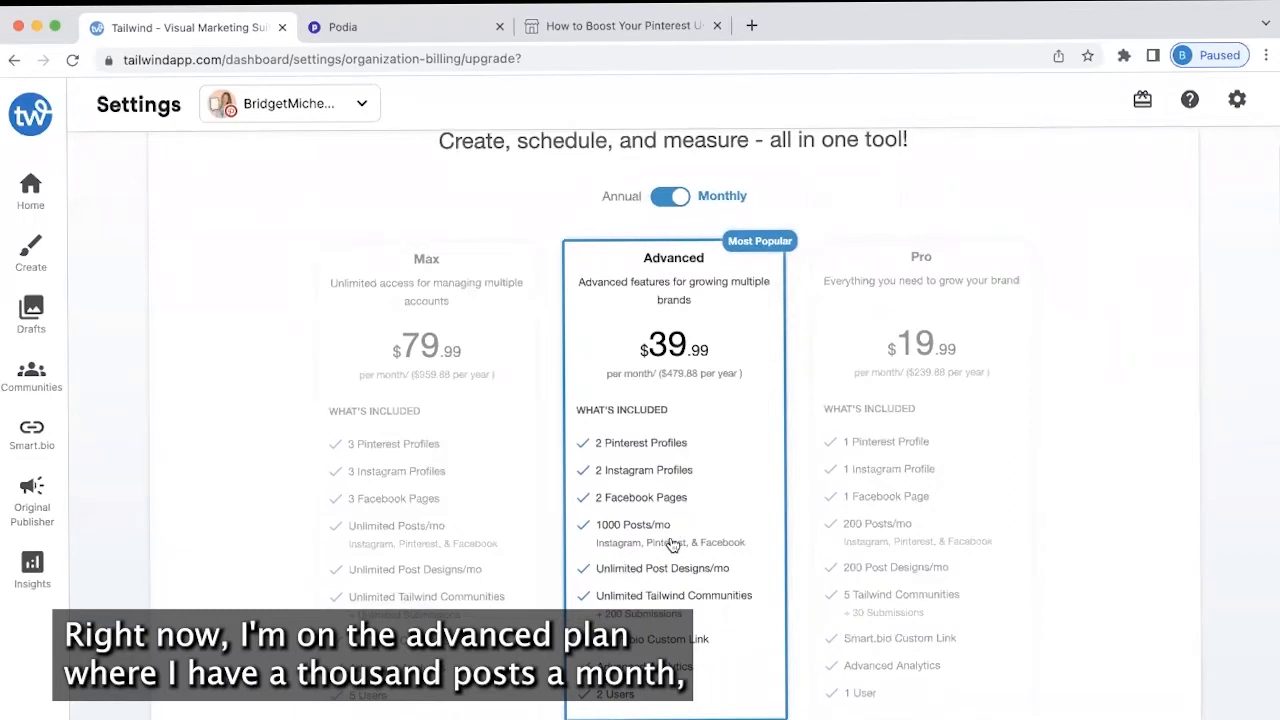
pyautogui.scroll(-10, 673, 544)
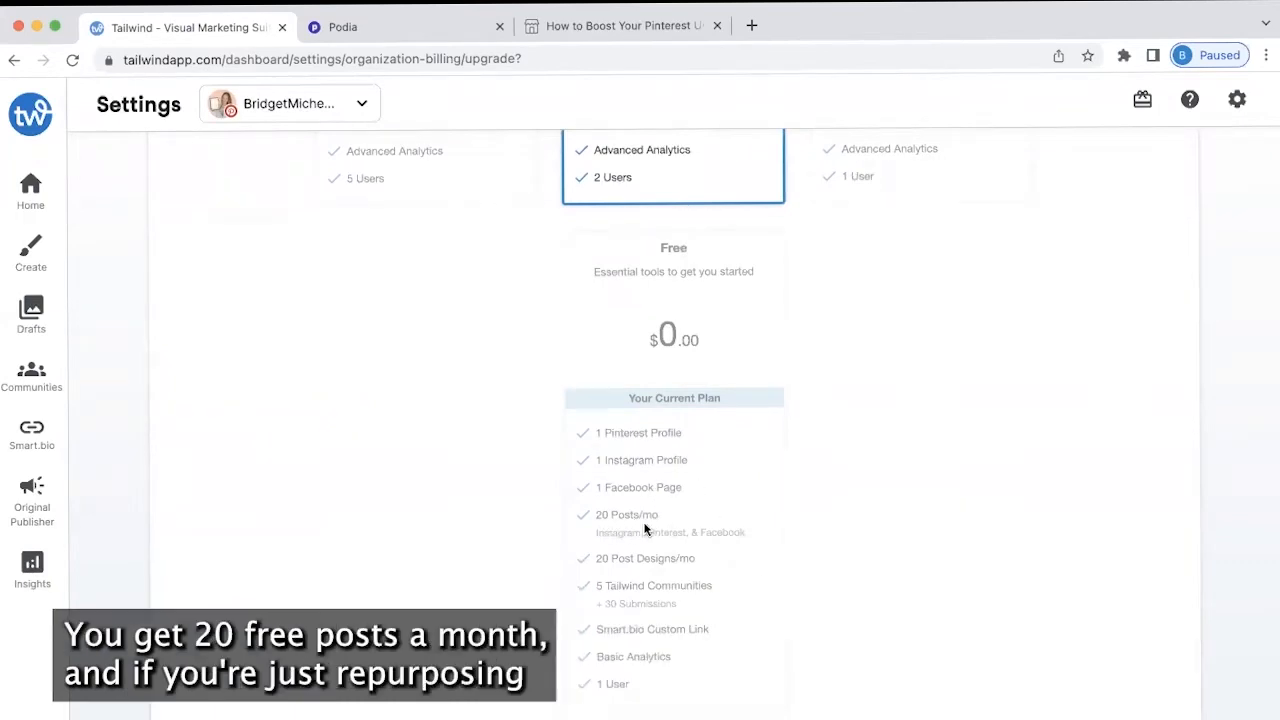
pyautogui.scroll(10, 645, 530)
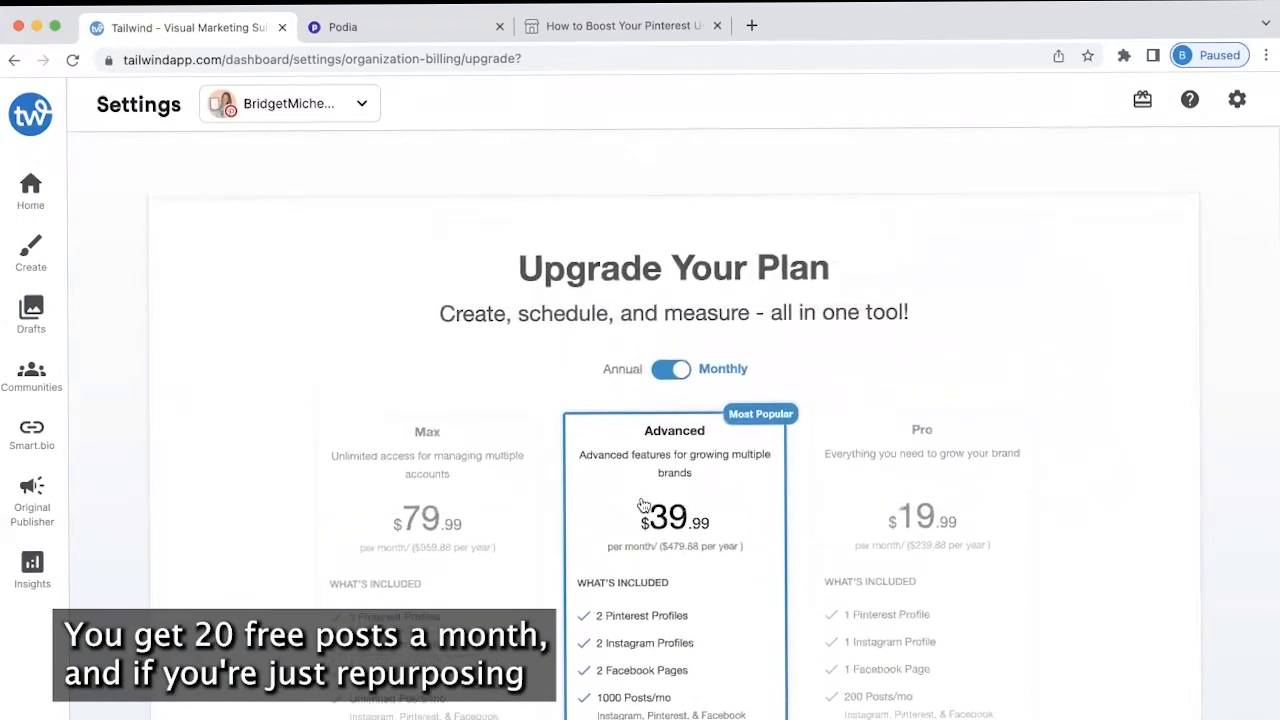
pyautogui.click(31, 186)
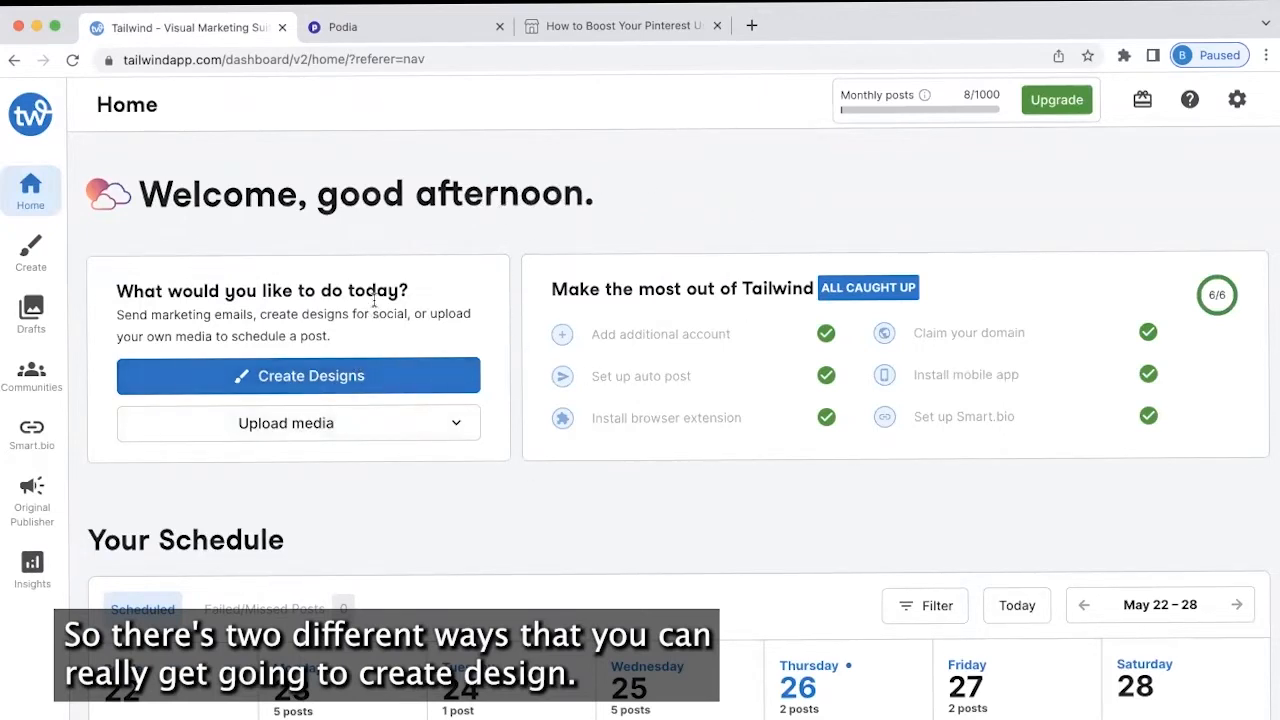
# Start a new Tailwind design and bring up the published blog post tab
pyautogui.click(300, 386)
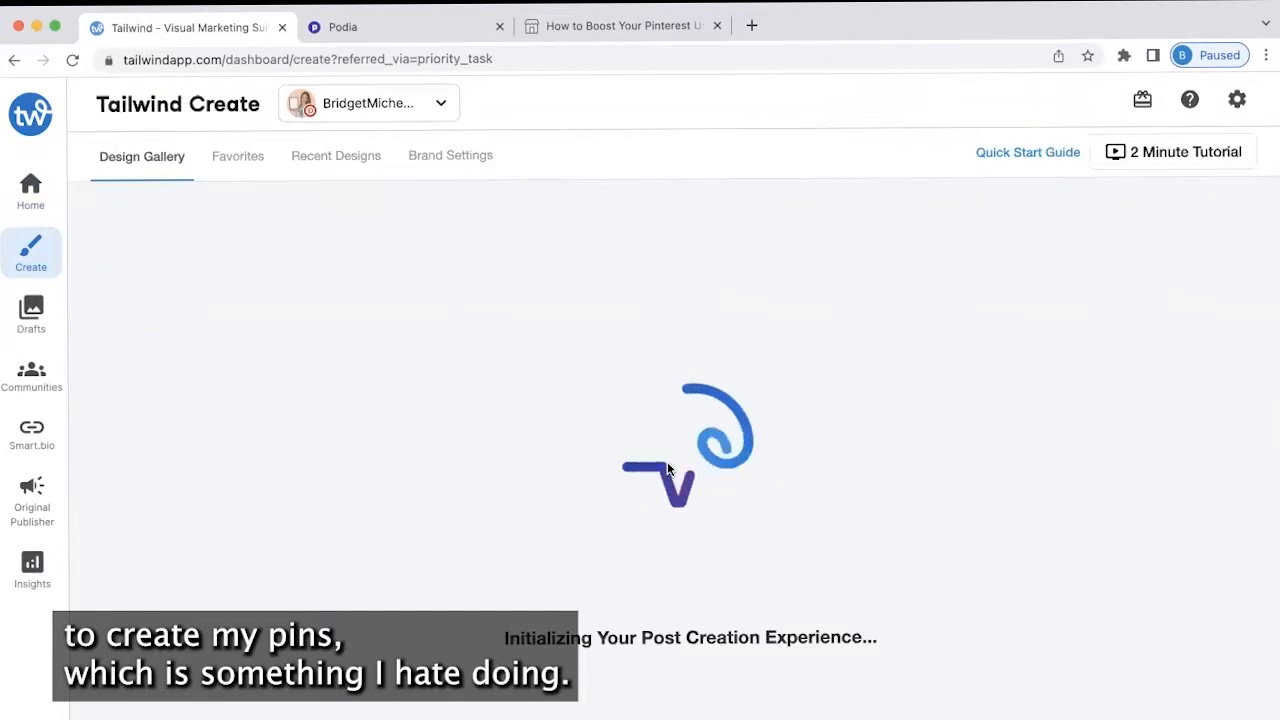
pyautogui.click(443, 30)
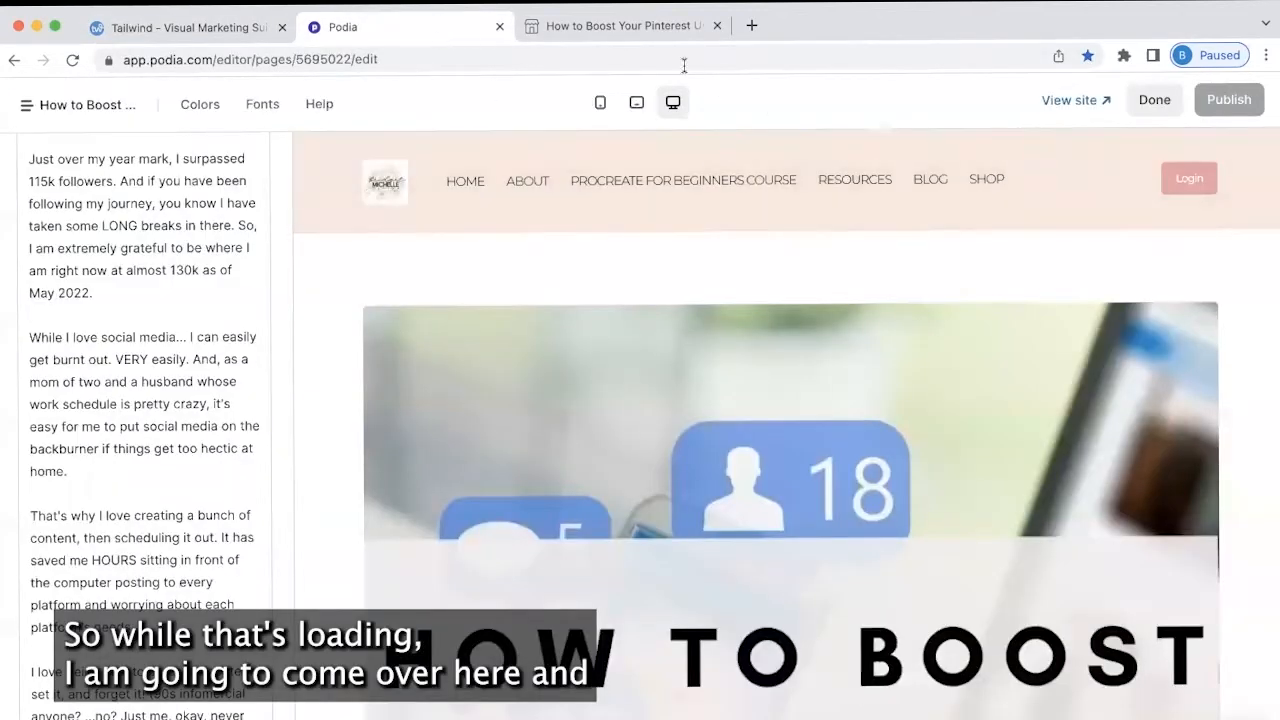
pyautogui.click(655, 30)
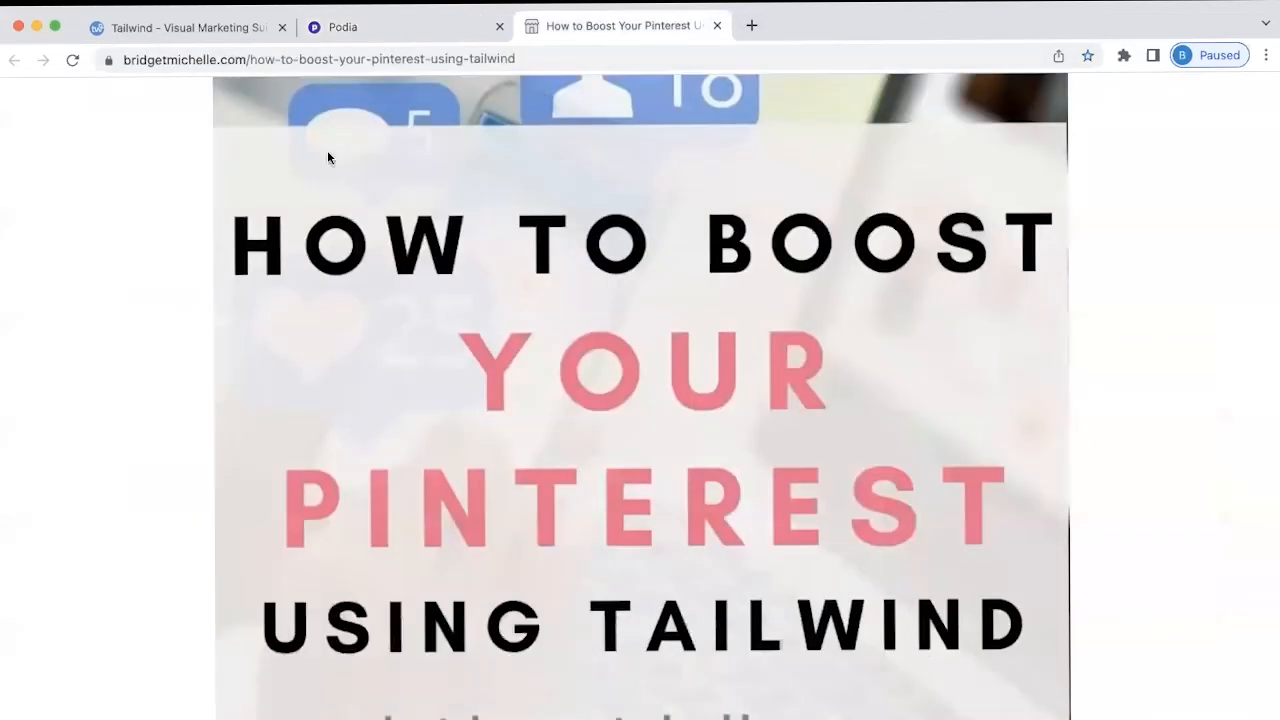
# Copy the blog post's web address and return to the Podia page editor
pyautogui.click(289, 64)
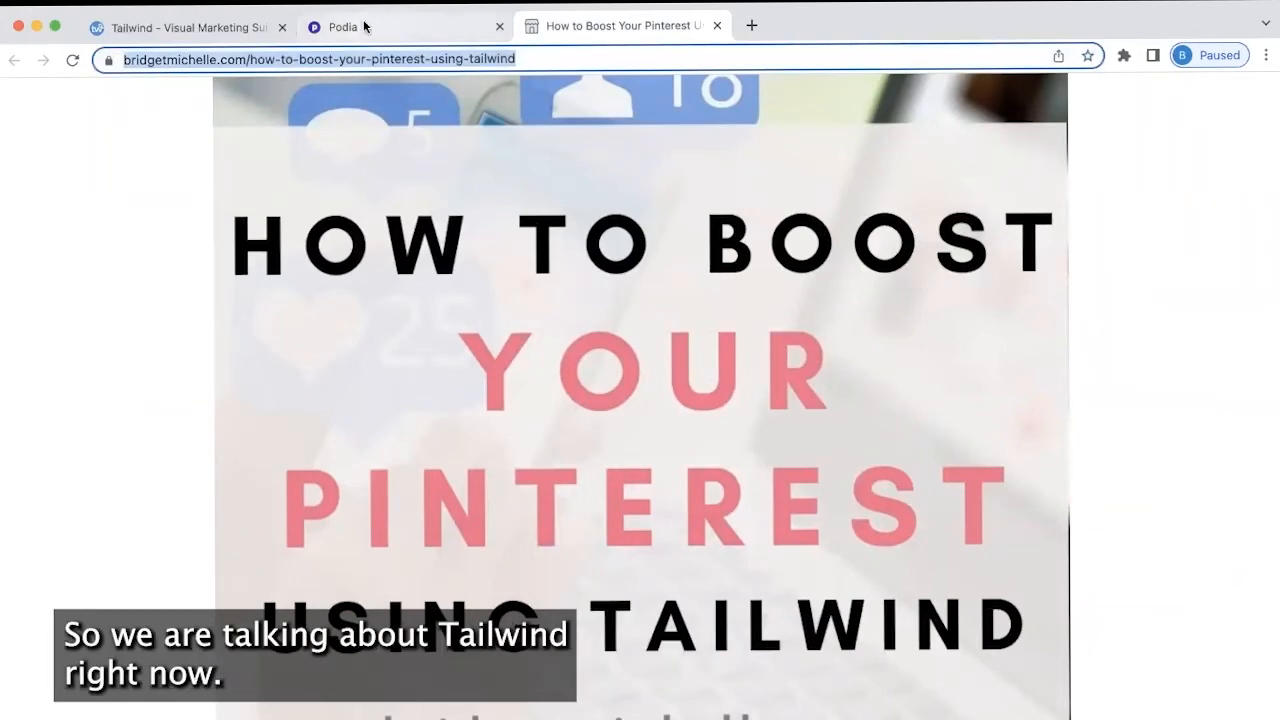
pyautogui.scroll(-15, 311, 294)
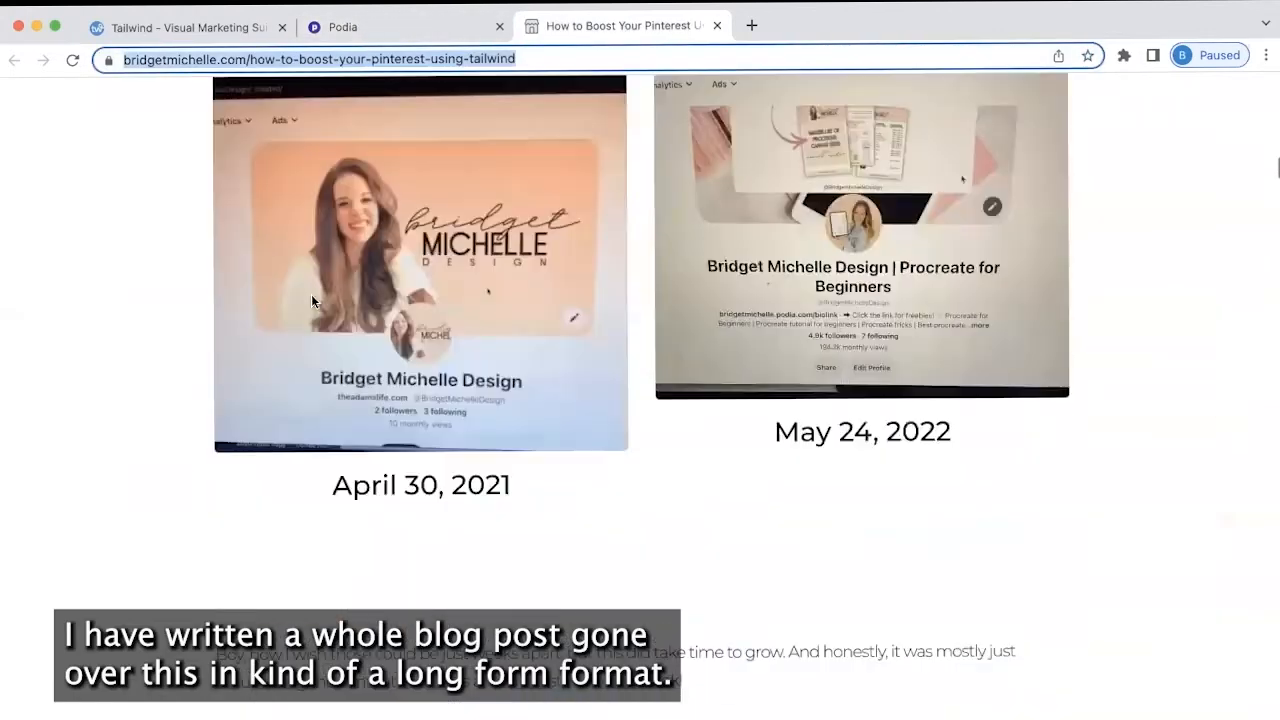
pyautogui.scroll(-5, 311, 294)
pyautogui.scroll(-15, 311, 294)
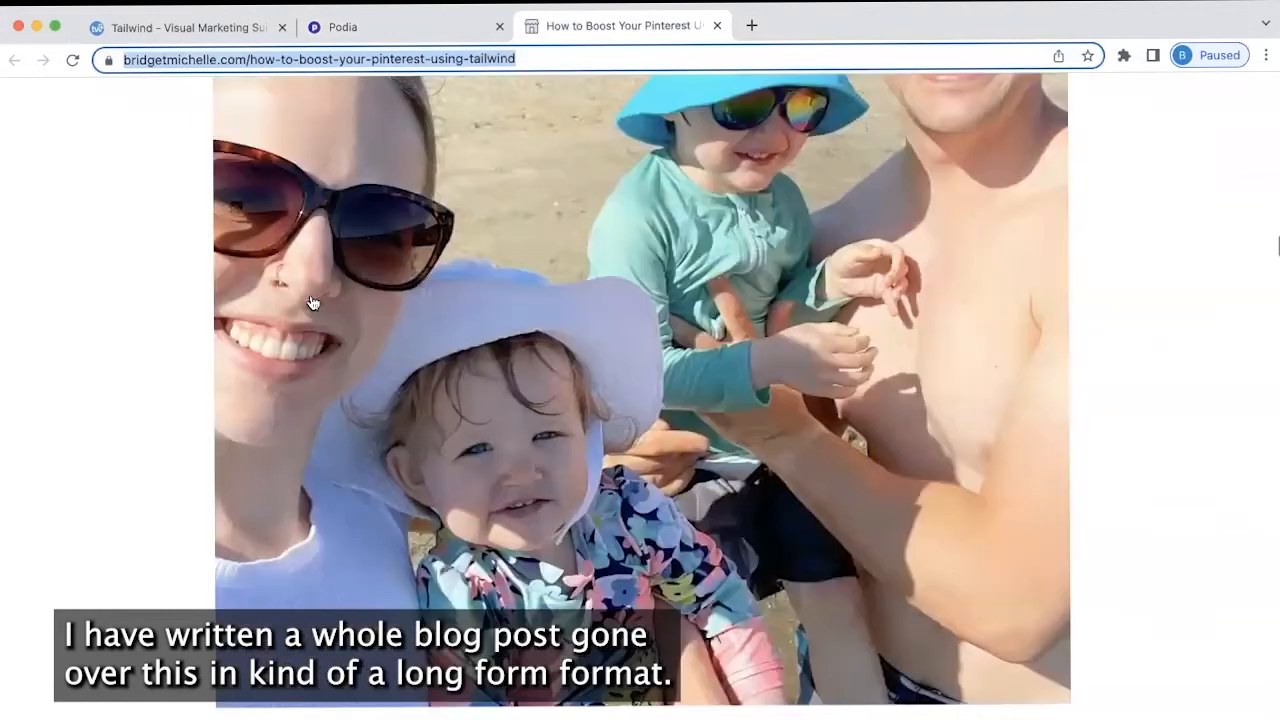
pyautogui.scroll(-12, 311, 301)
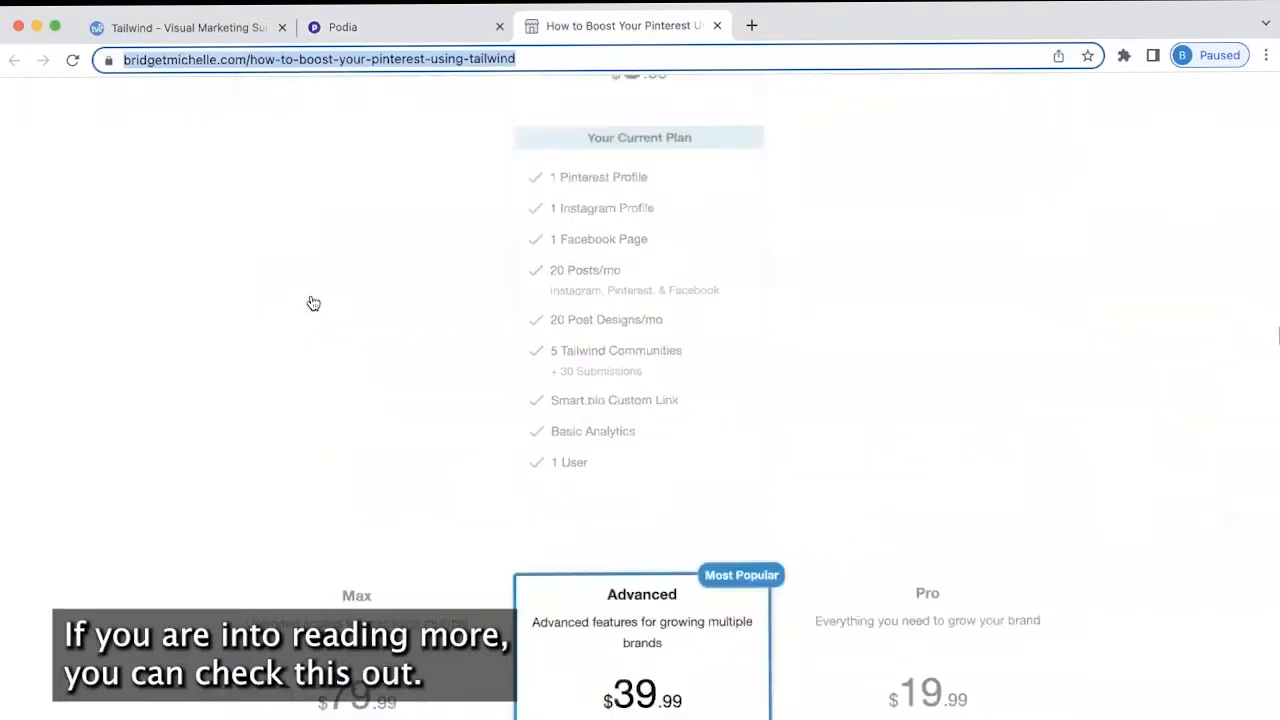
pyautogui.scroll(-5, 311, 294)
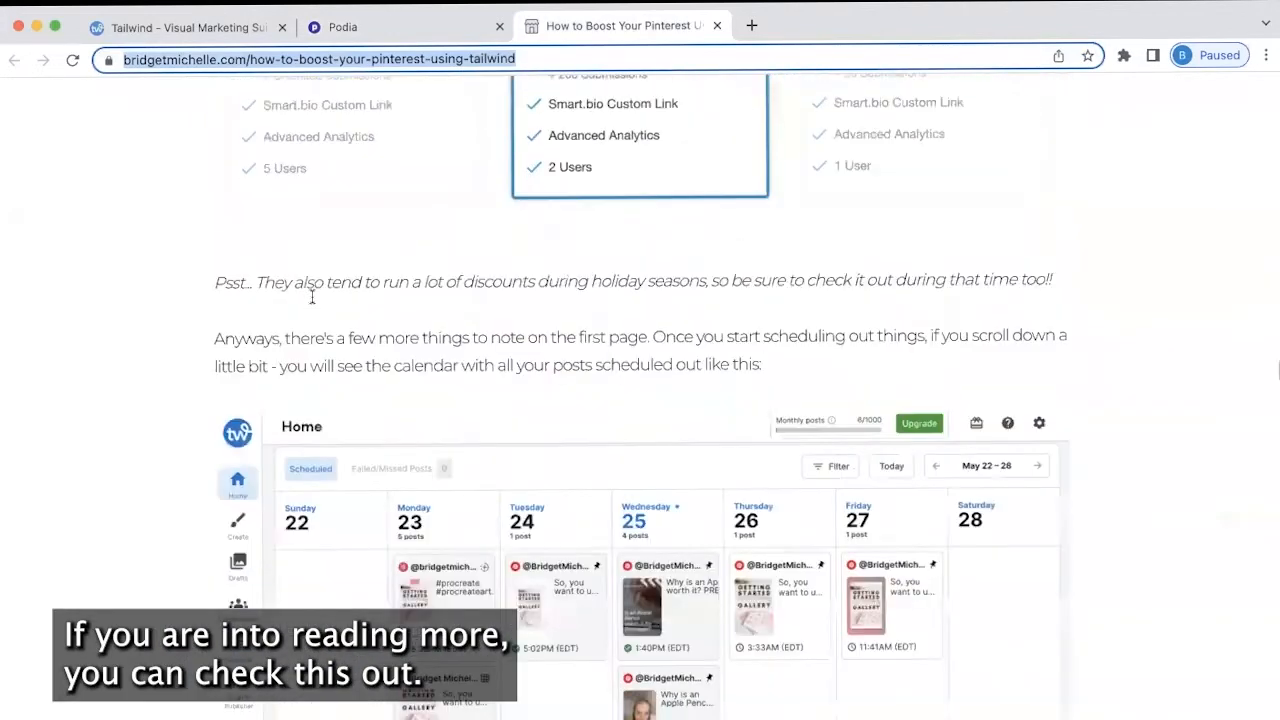
pyautogui.click(400, 22)
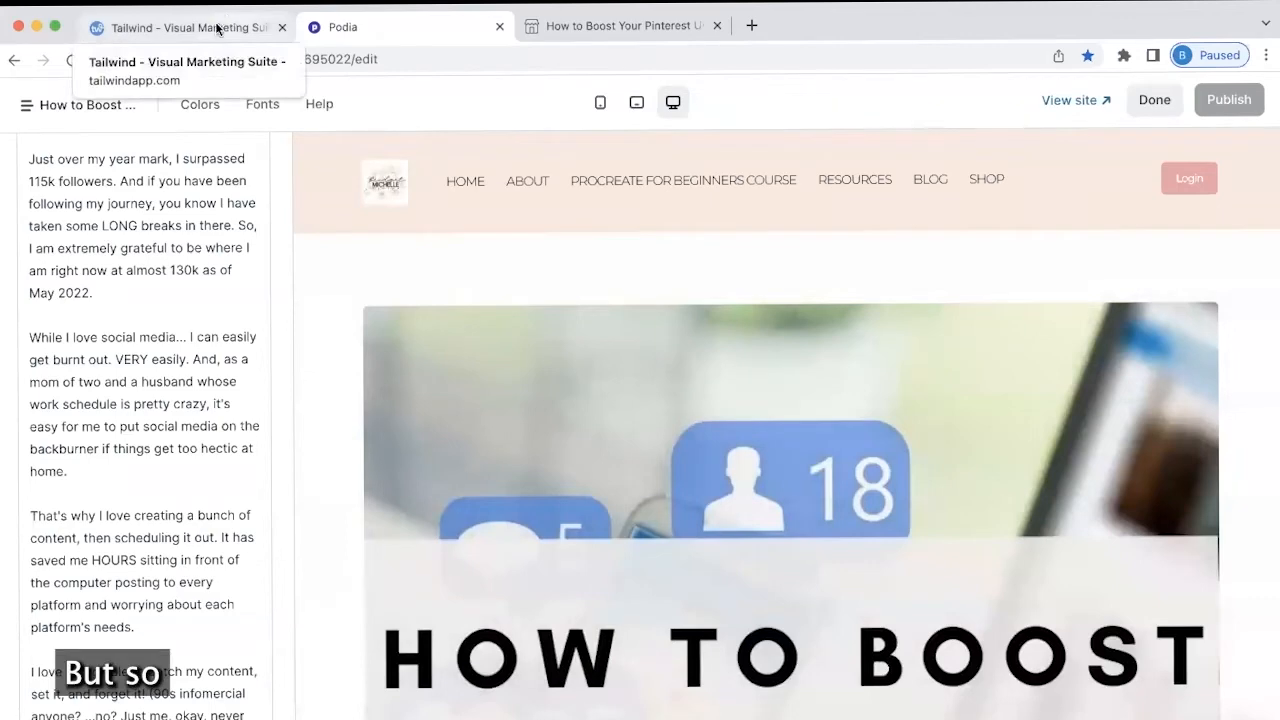
# Review the brand settings (Montserrat, Source Sans Pro, pink palette, logo), then return to Design Gallery
pyautogui.click(212, 29)
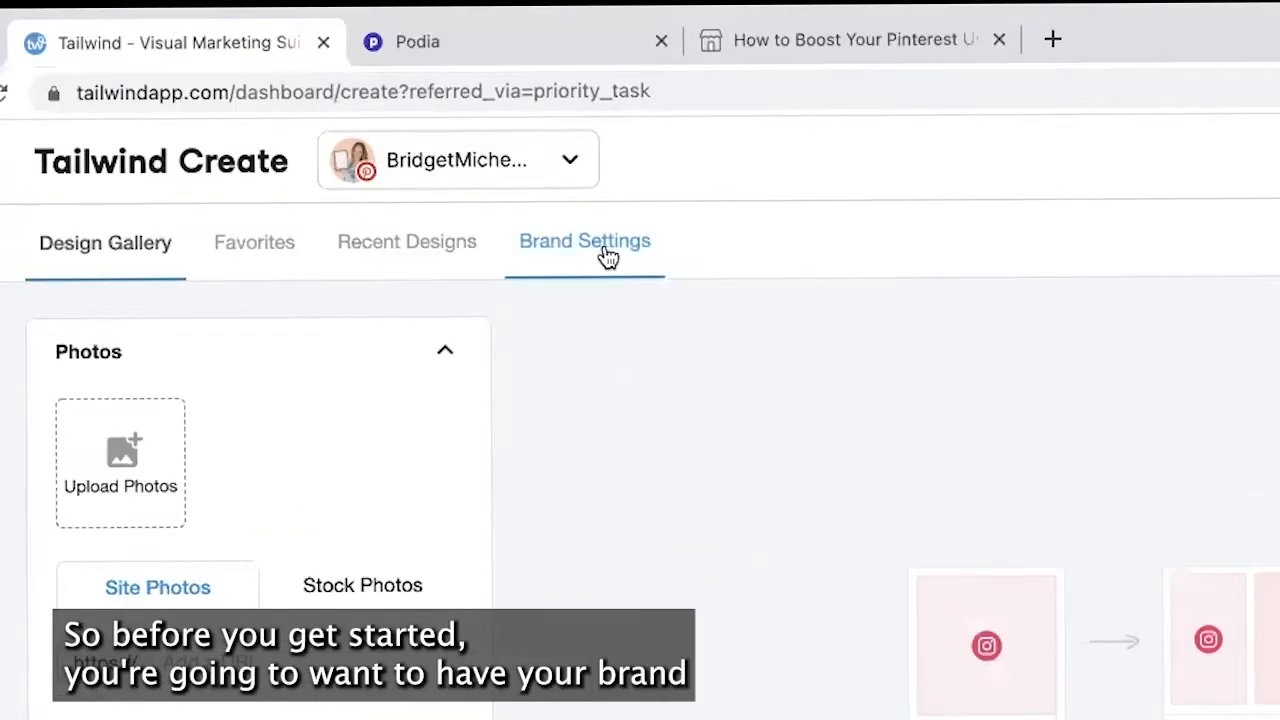
pyautogui.click(701, 192)
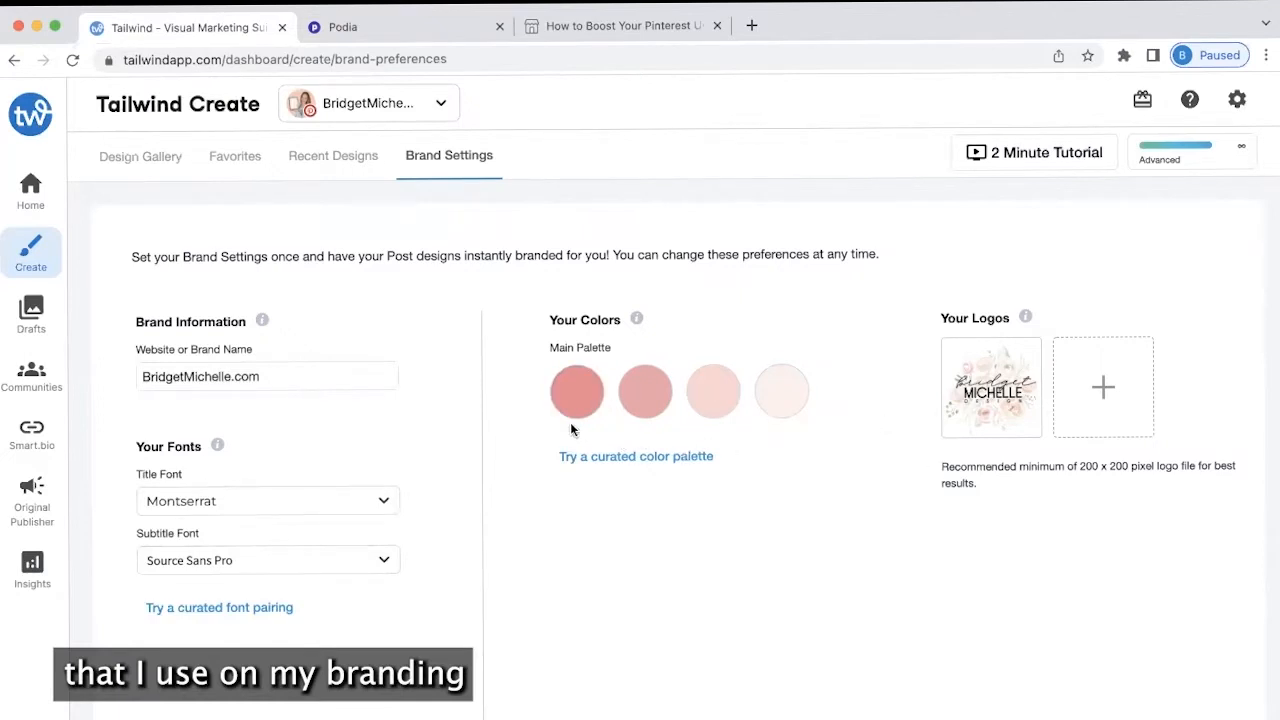
pyautogui.moveTo(988, 413)
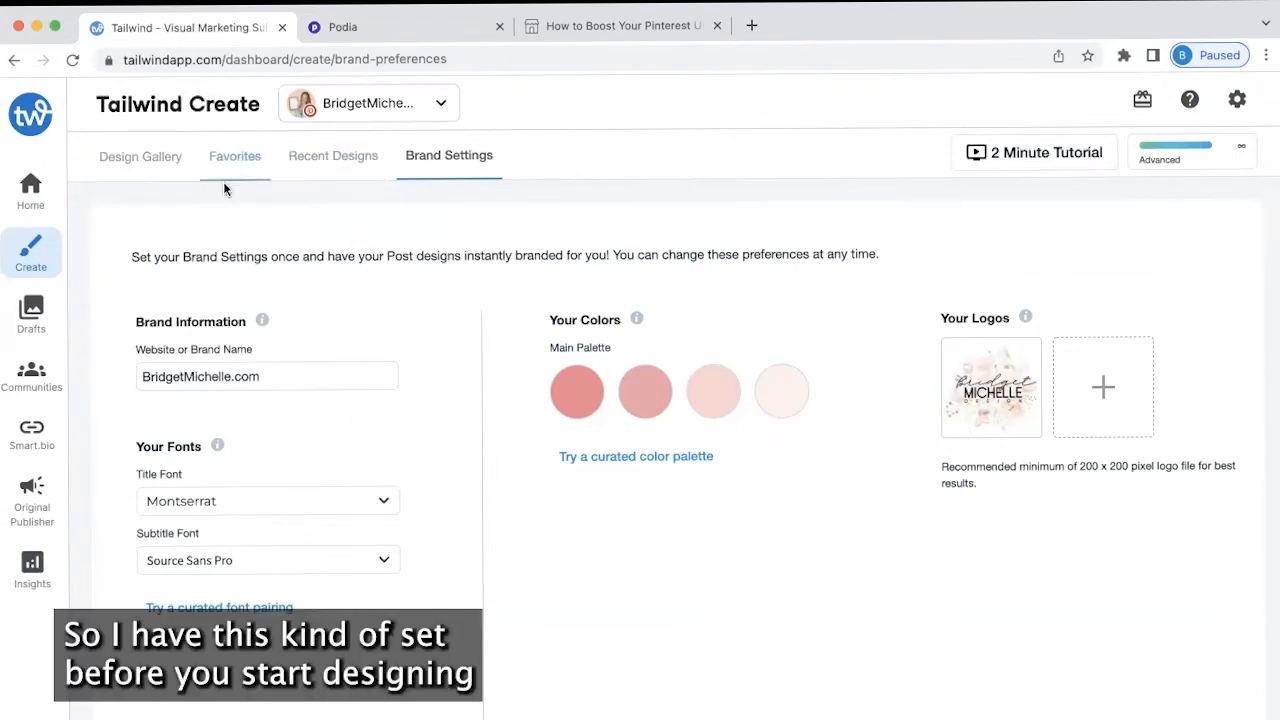
pyautogui.click(141, 157)
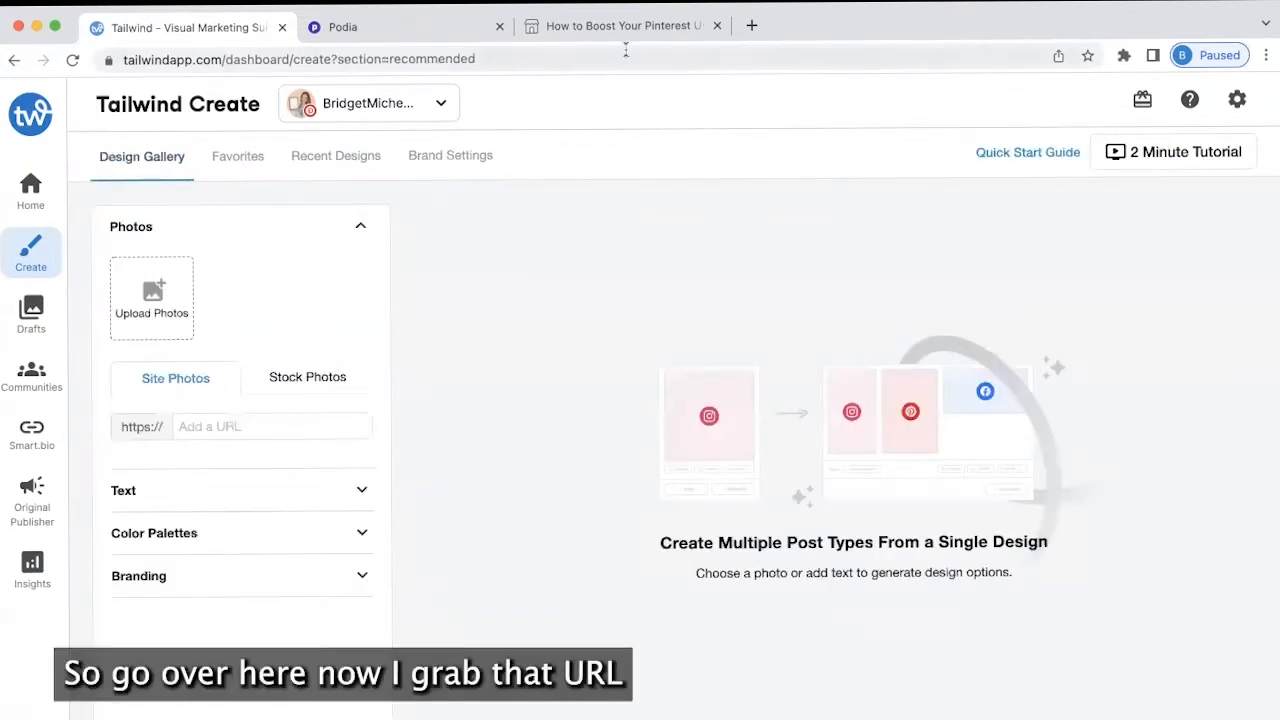
# Paste the blog URL into Site Photos to import its photos and title text
pyautogui.click(265, 435)
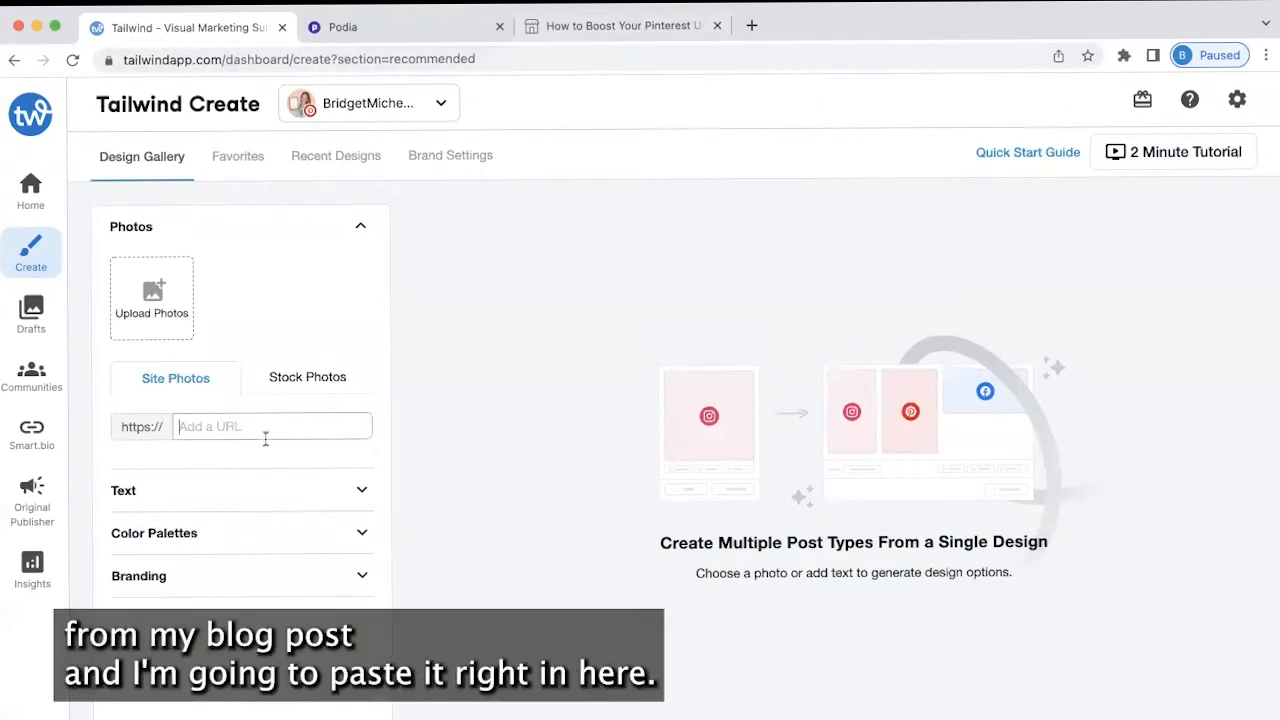
pyautogui.press('super+v')
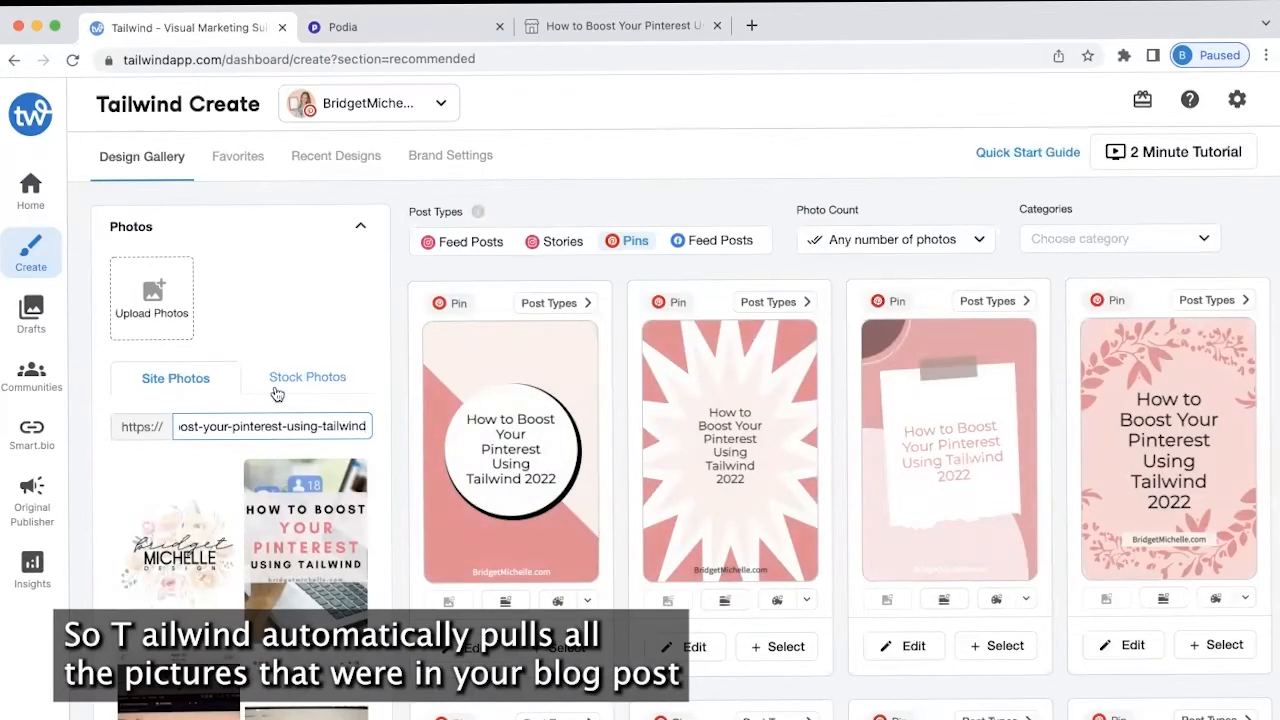
pyautogui.scroll(-3, 232, 600)
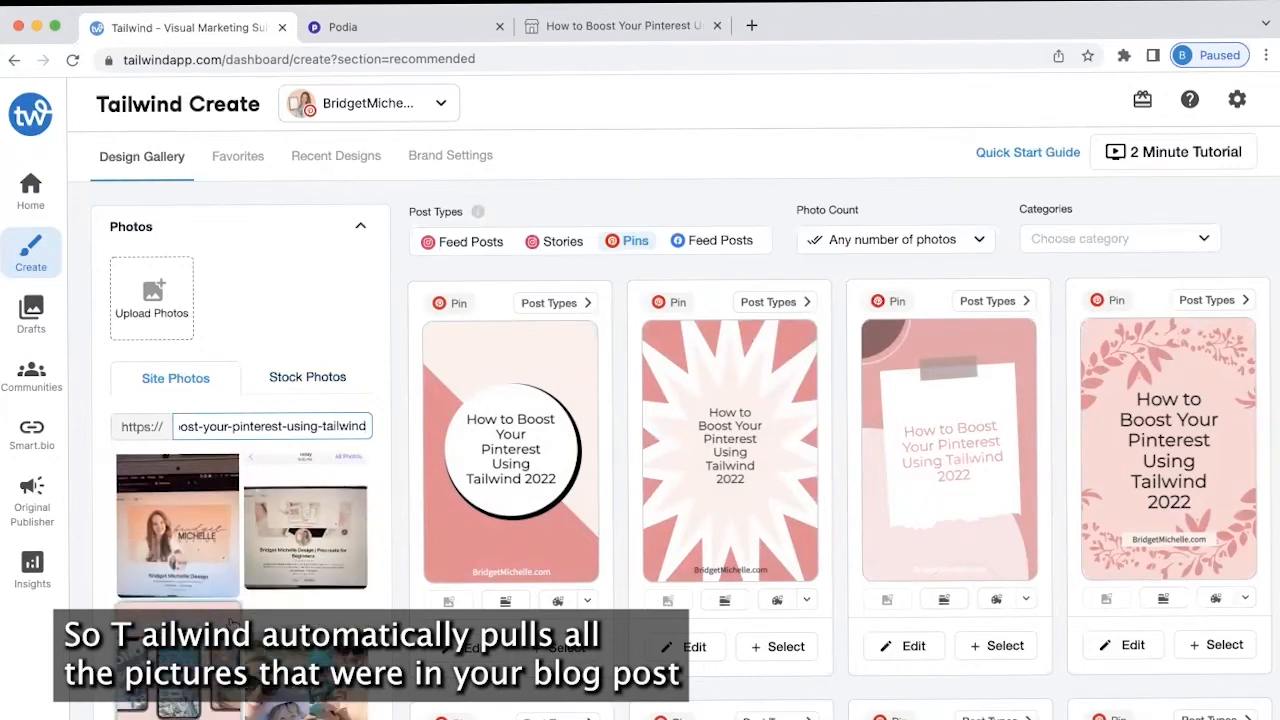
pyautogui.scroll(-5, 250, 520)
pyautogui.scroll(10, 270, 437)
pyautogui.scroll(2, 283, 403)
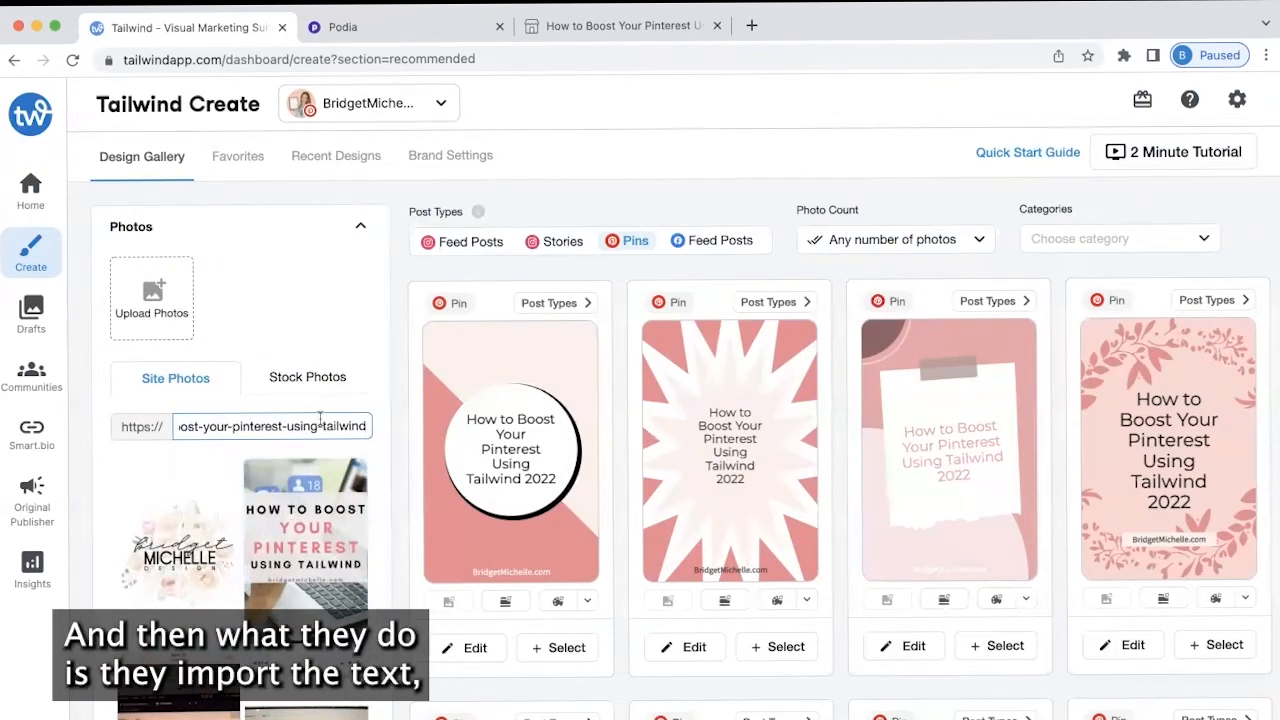
pyautogui.scroll(-5, 310, 376)
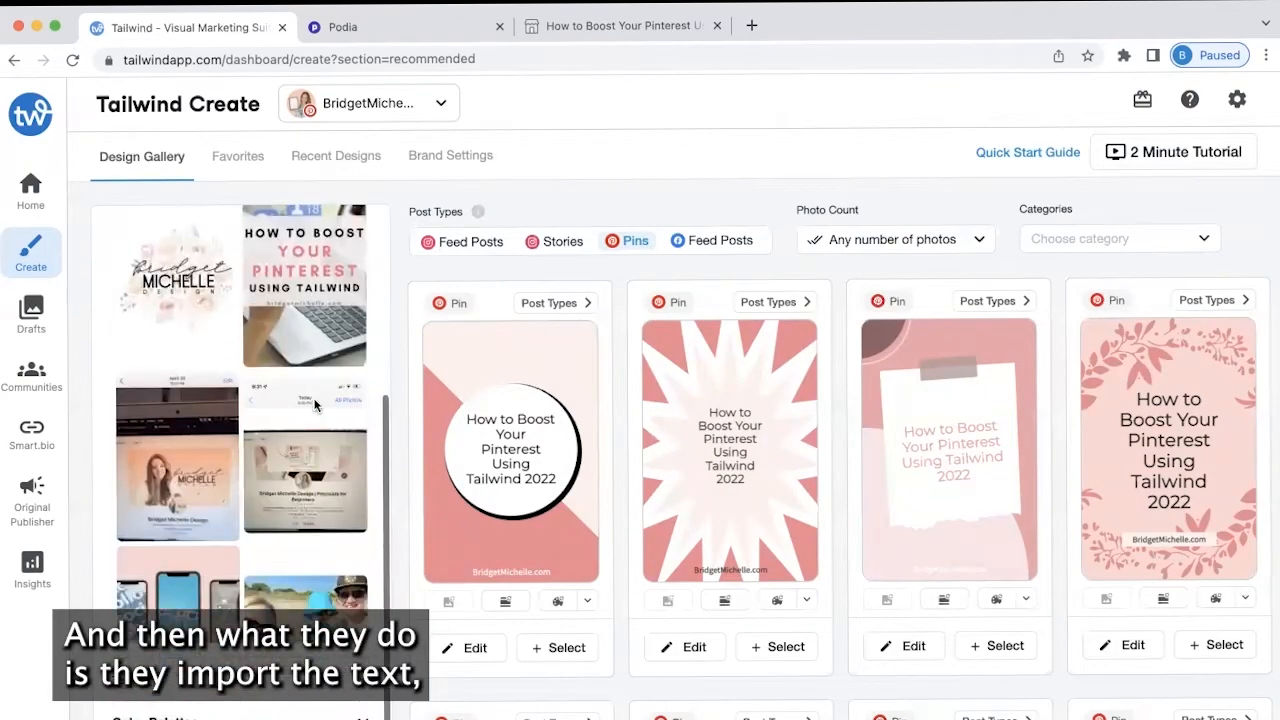
pyautogui.click(290, 679)
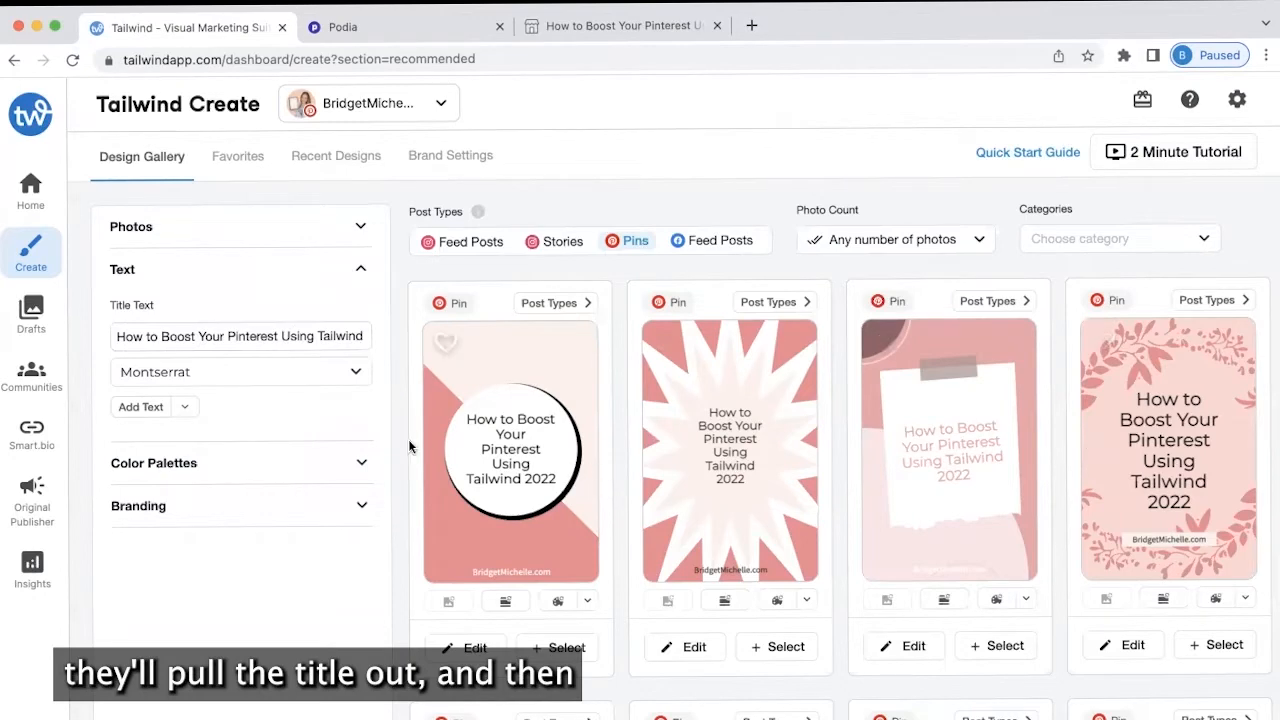
# Apply the brand colours as the designs' colour palette
pyautogui.click(239, 470)
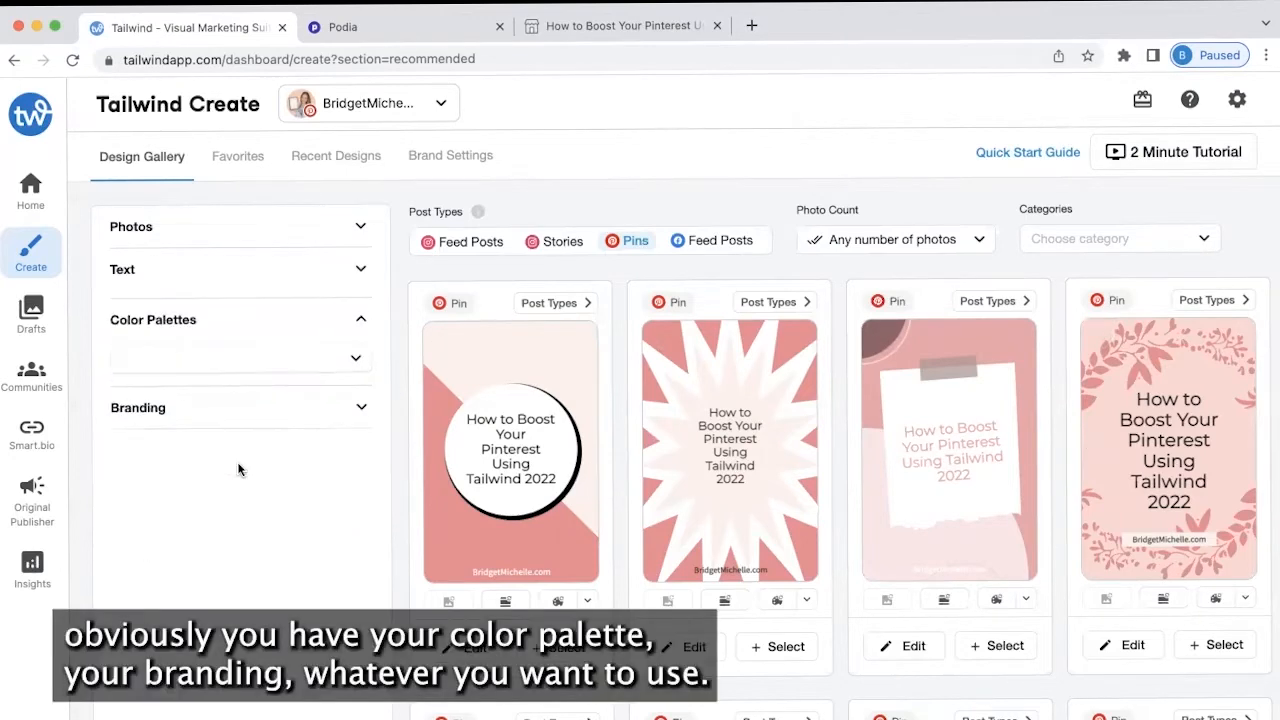
pyautogui.click(355, 349)
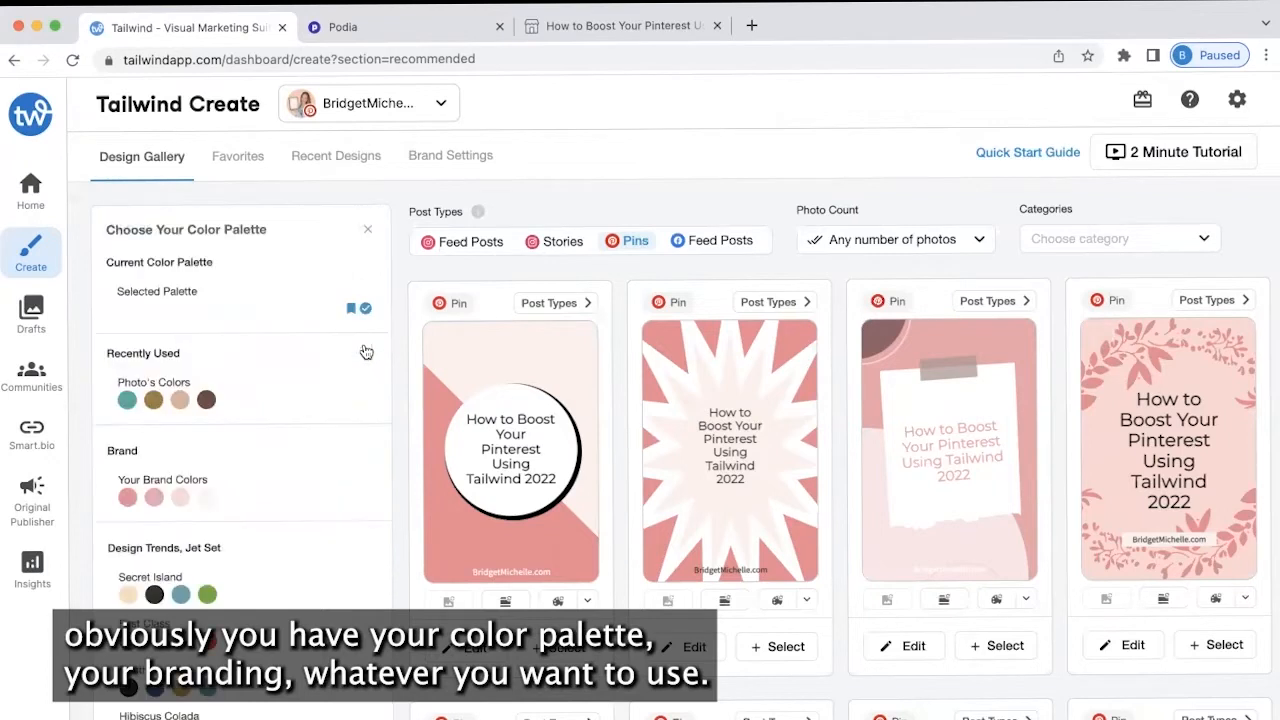
pyautogui.click(155, 500)
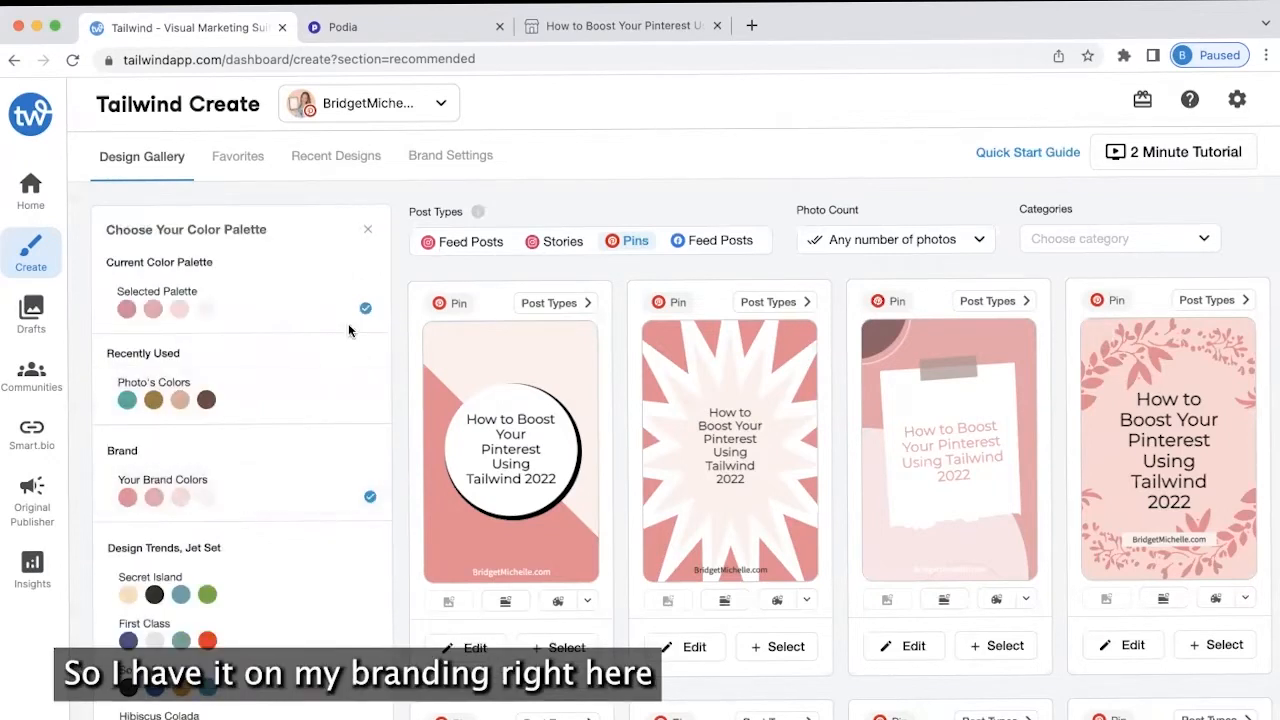
pyautogui.click(368, 230)
# Set the pin branding to the website name instead of the logo
pyautogui.click(262, 403)
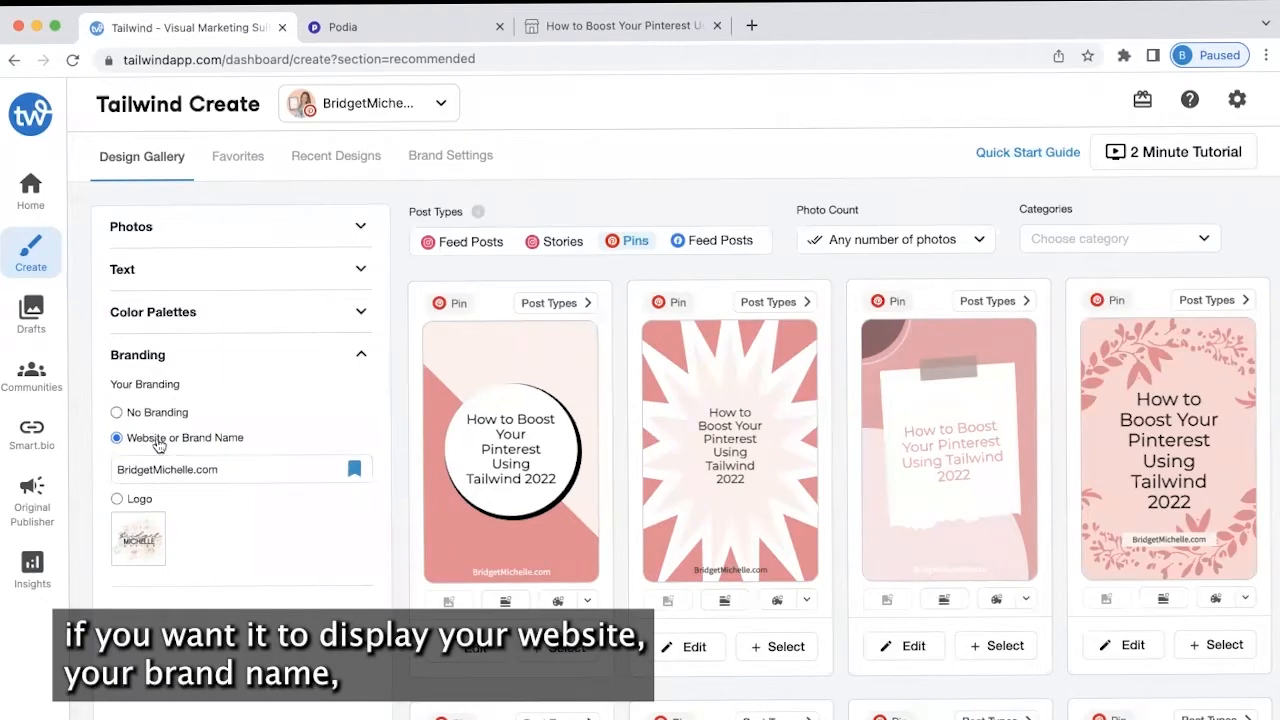
pyautogui.click(117, 413)
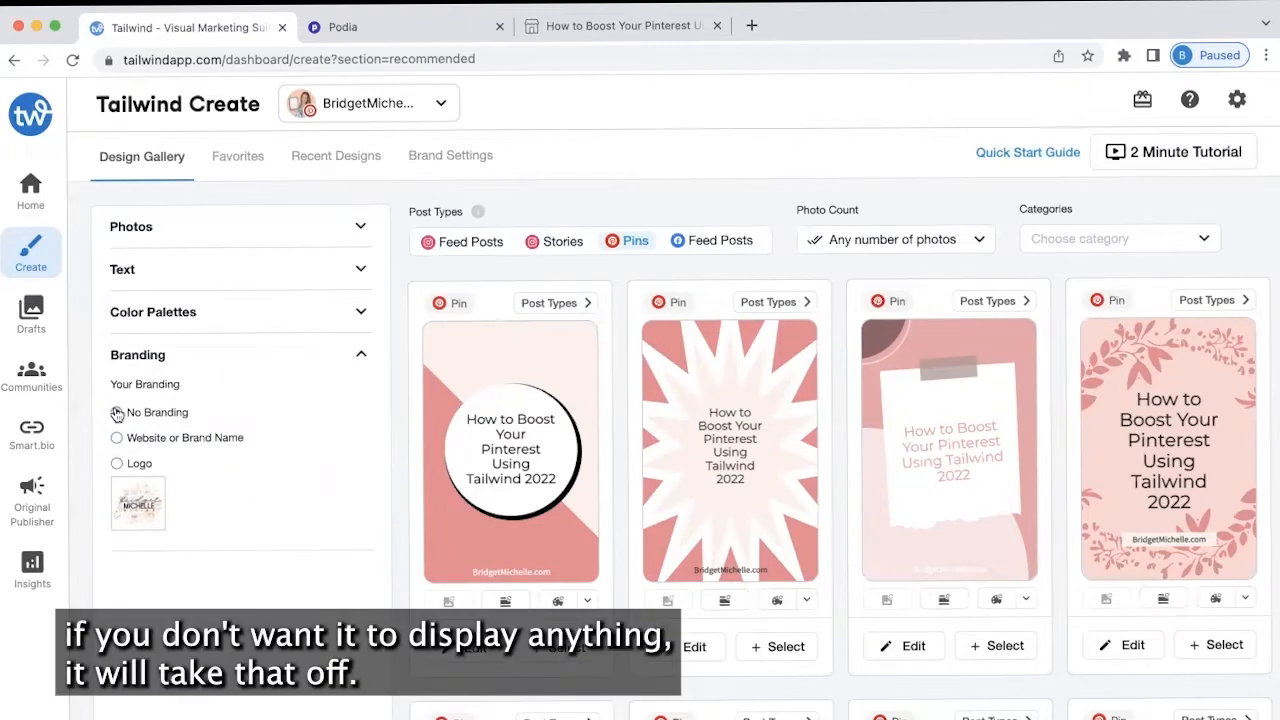
pyautogui.click(117, 464)
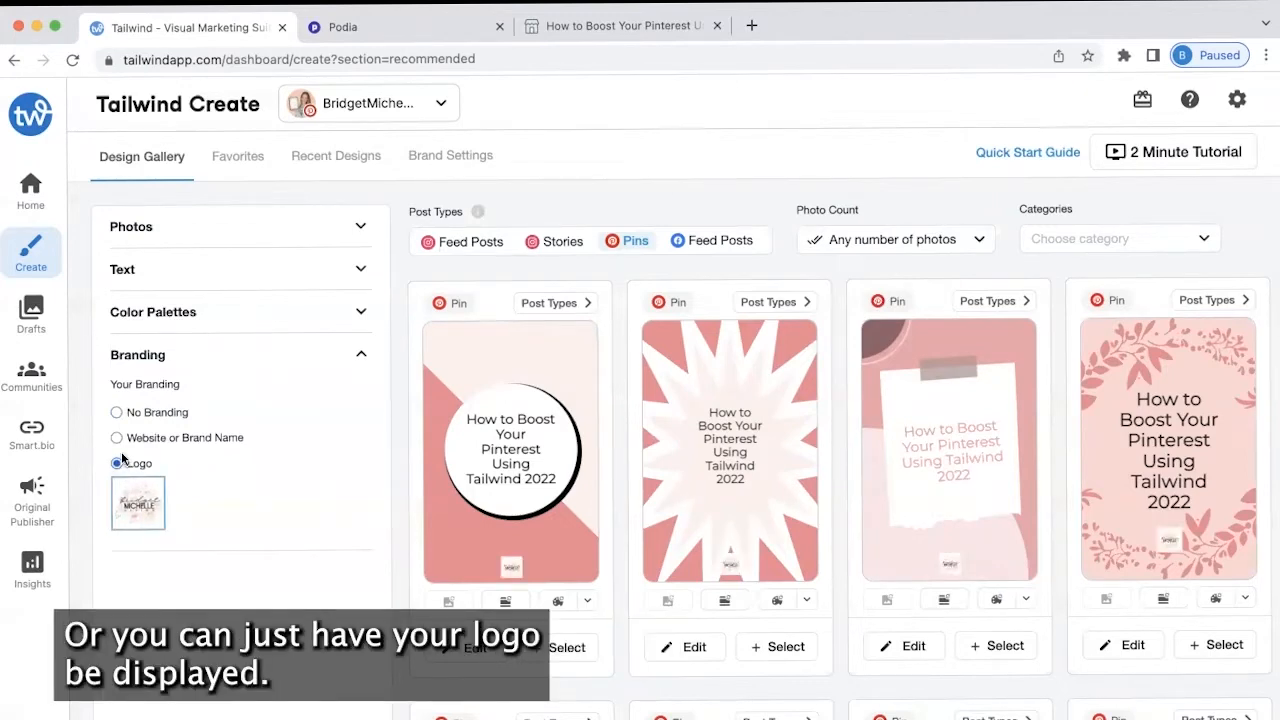
pyautogui.click(115, 440)
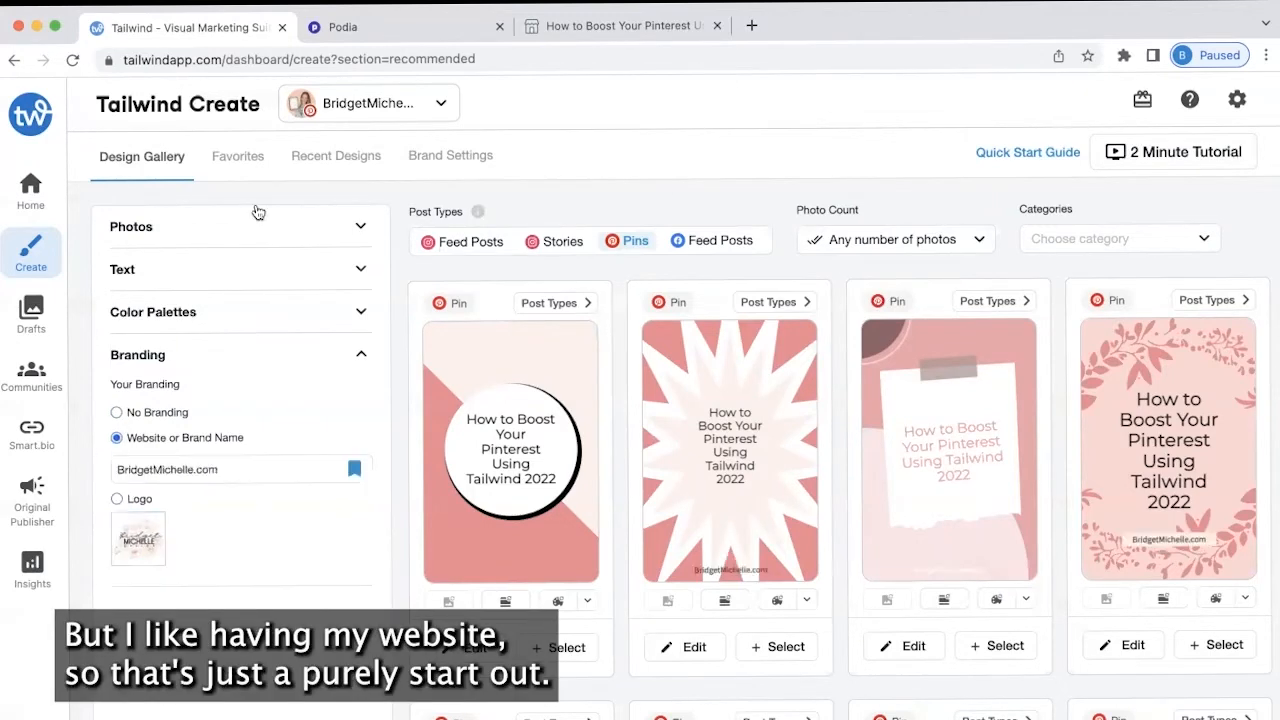
pyautogui.click(271, 235)
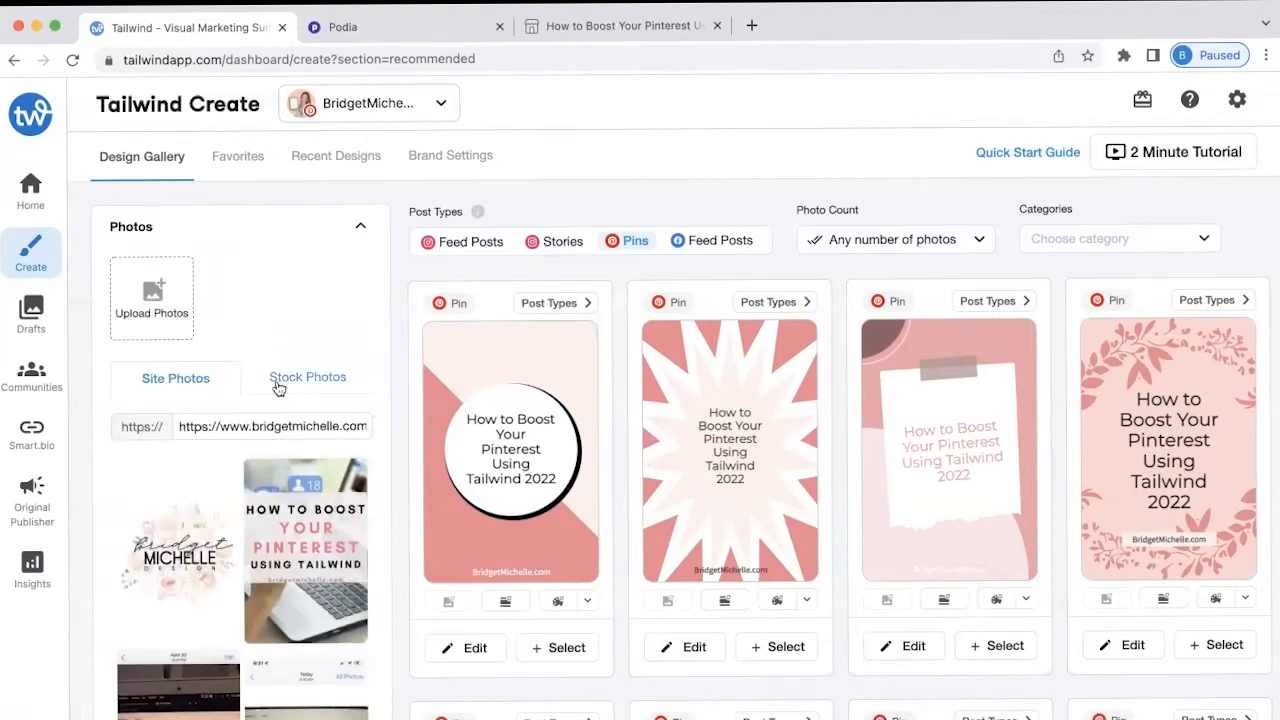
# Pick the site photo, then search stock photos for 'pinteres'
pyautogui.scroll(-1, 279, 389)
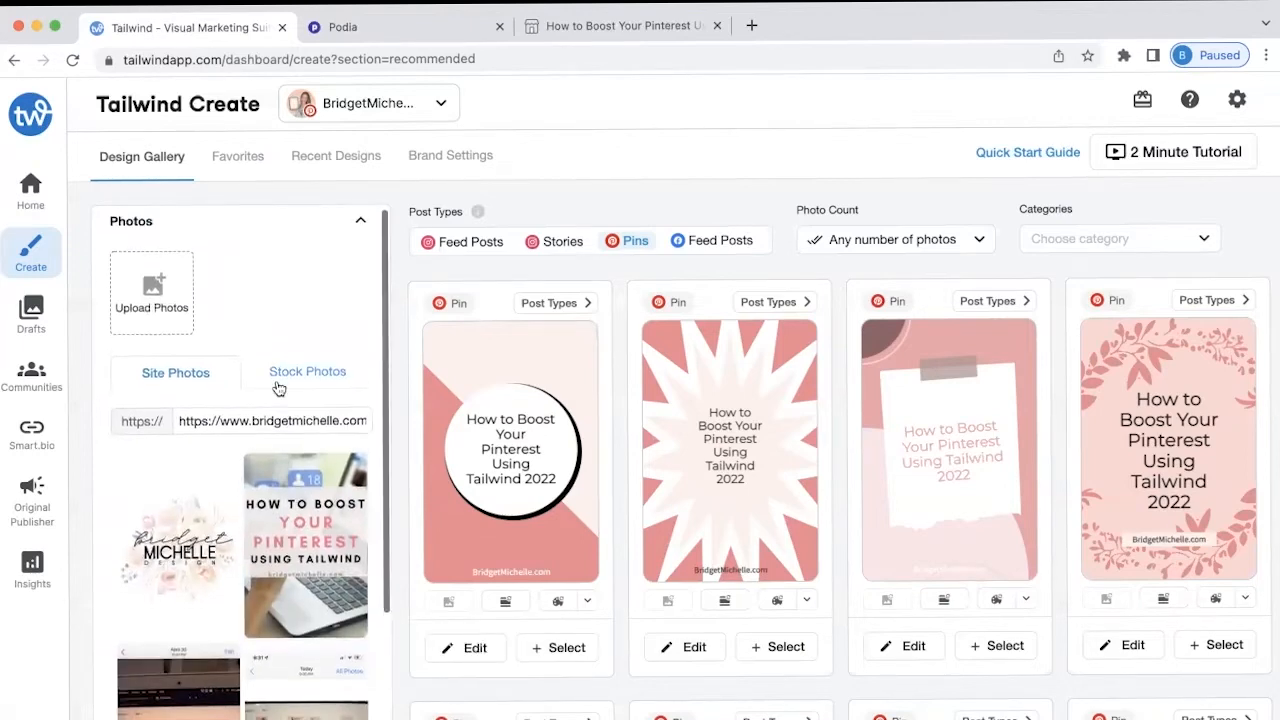
pyautogui.click(285, 514)
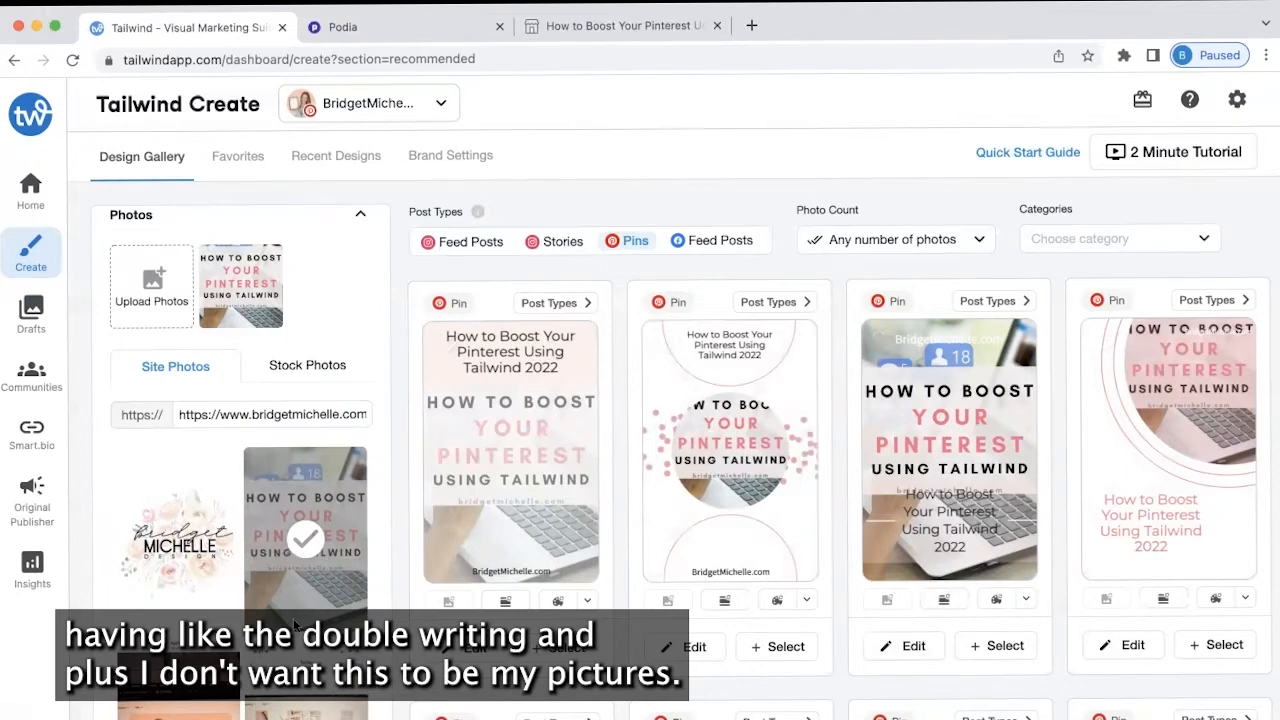
pyautogui.click(330, 371)
pyautogui.click(201, 425)
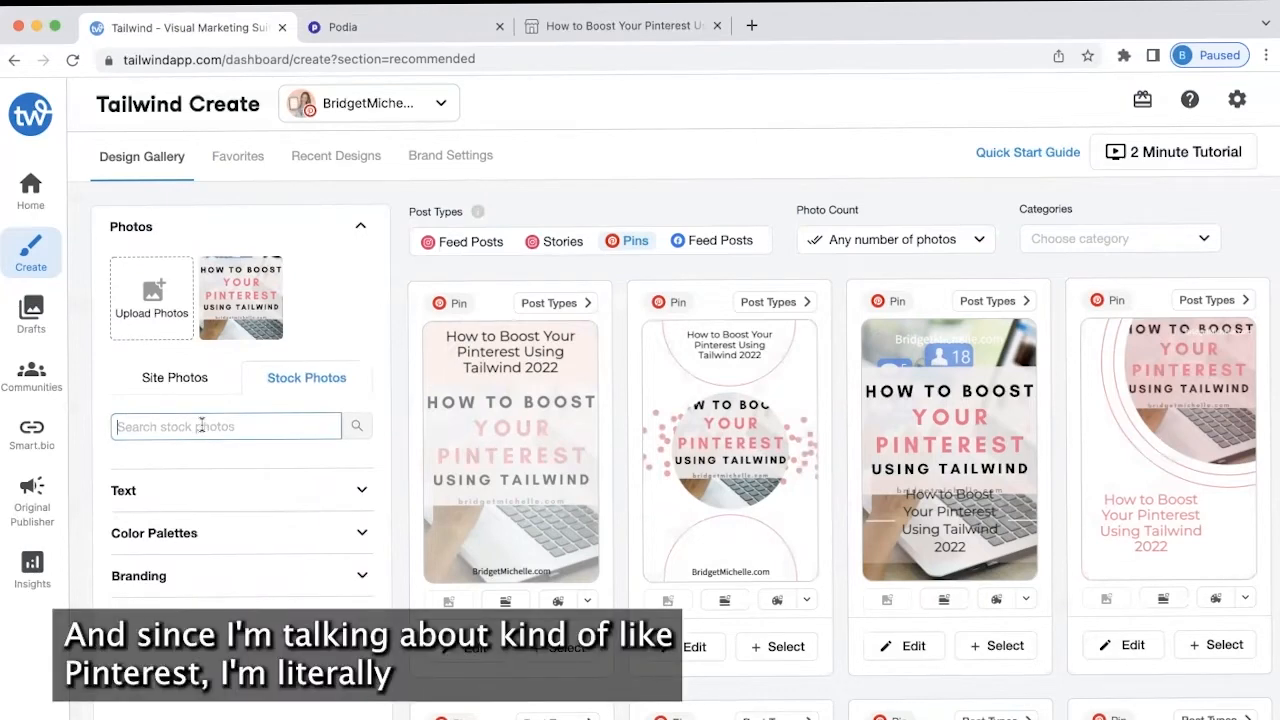
pyautogui.write('pinterest')
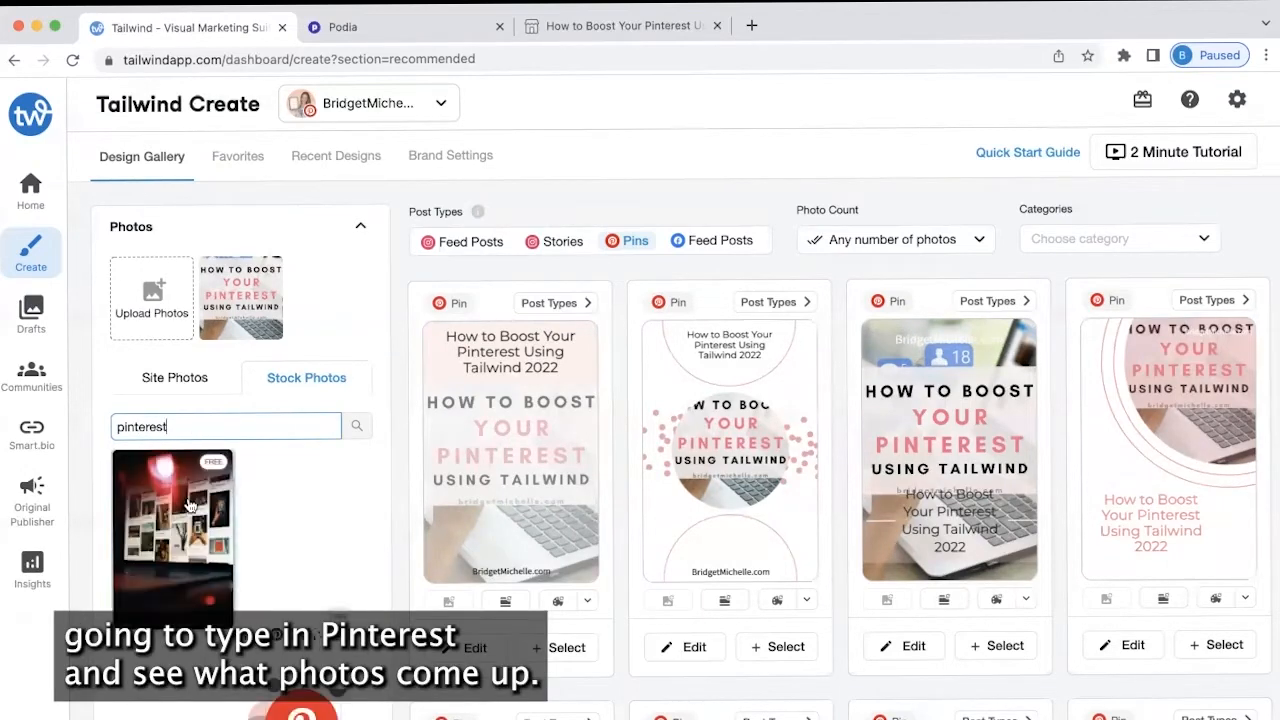
pyautogui.scroll(-10, 224, 566)
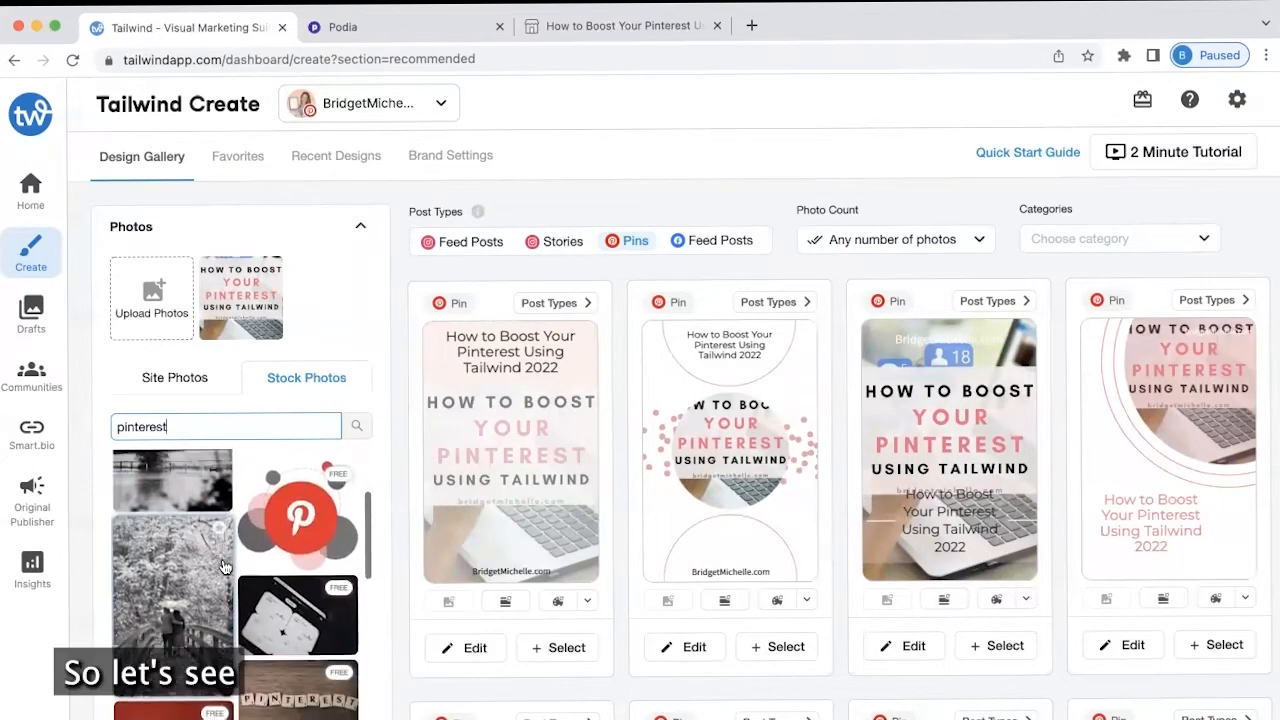
pyautogui.scroll(-10, 224, 566)
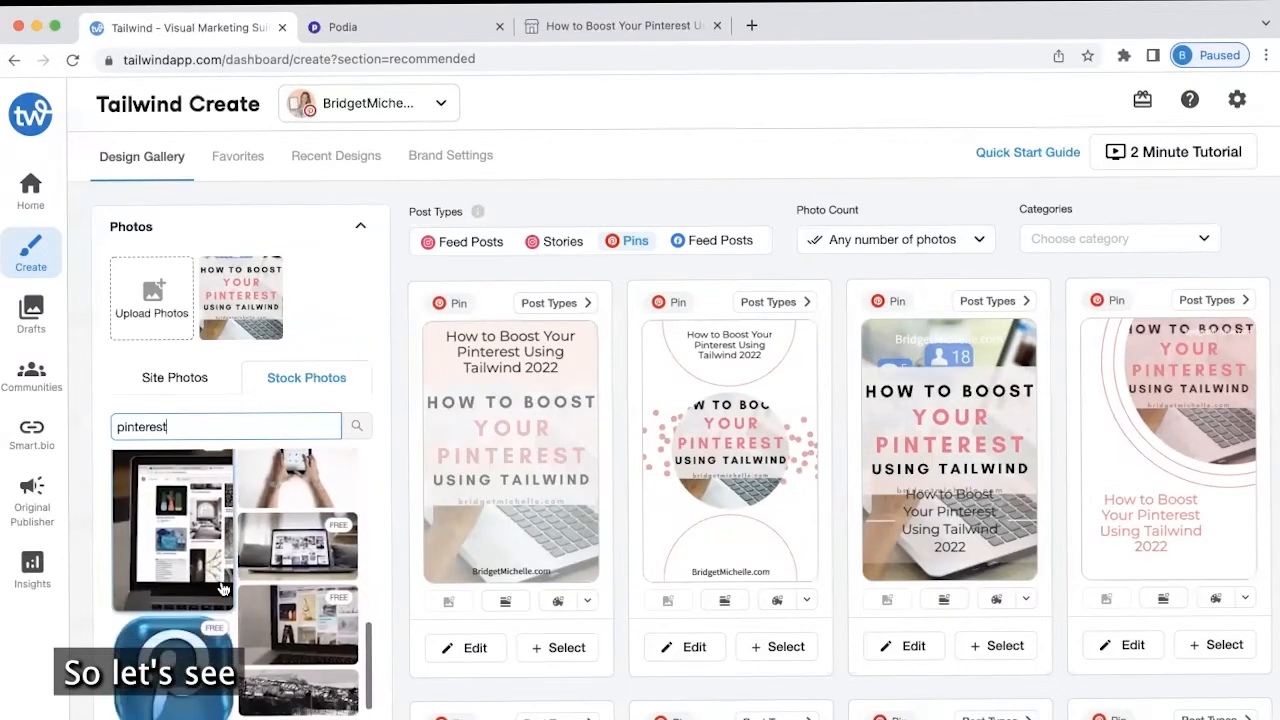
pyautogui.scroll(-5, 223, 588)
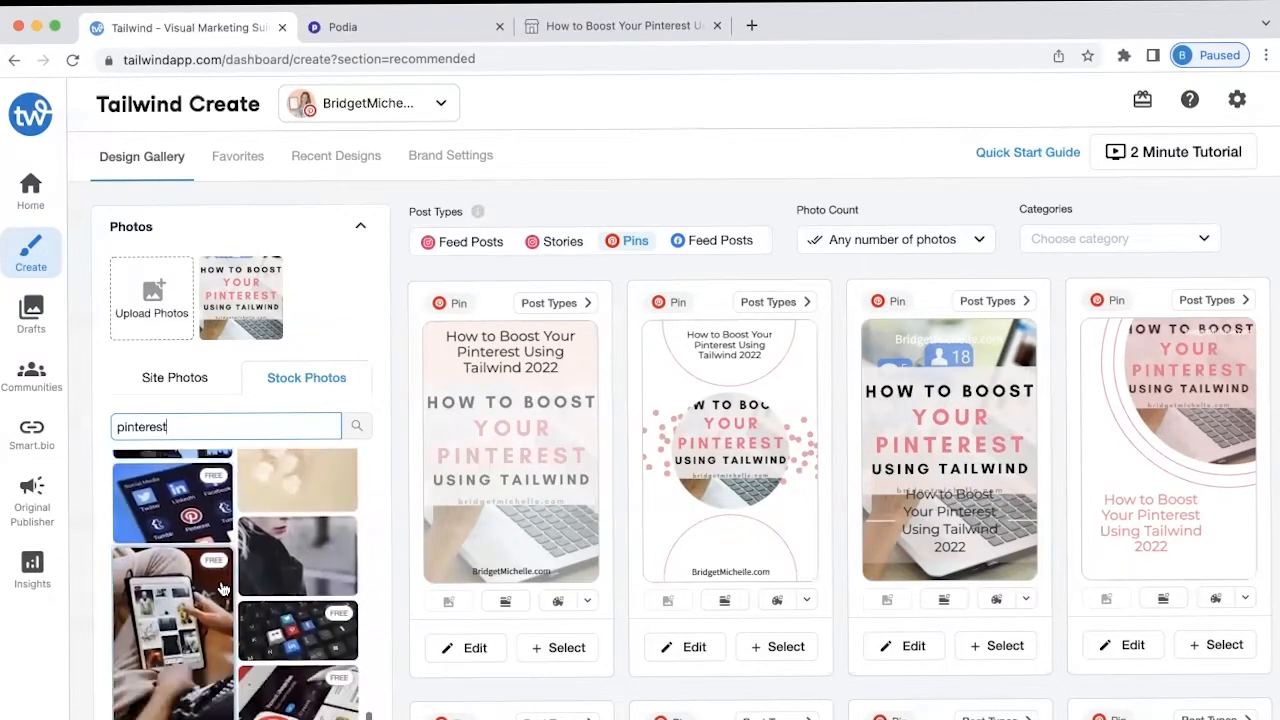
pyautogui.scroll(-1, 185, 580)
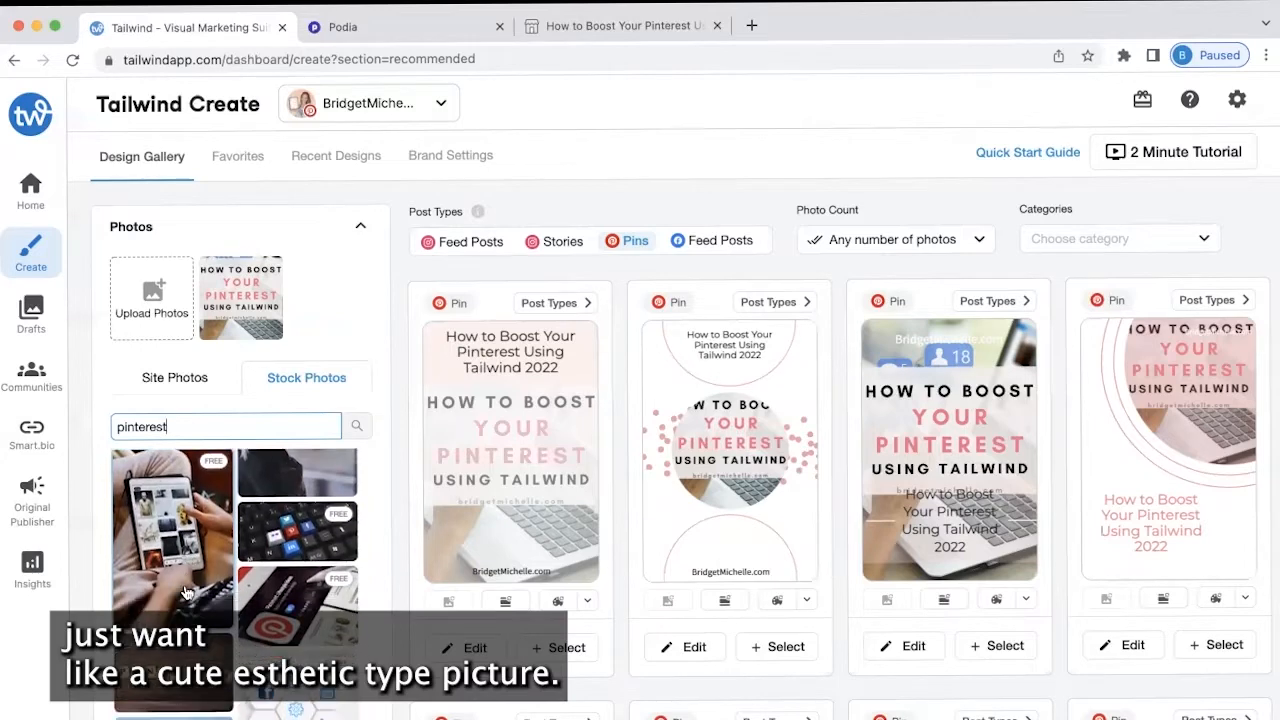
# Swap the site and tablet photos for the phone stock photo
pyautogui.click(180, 520)
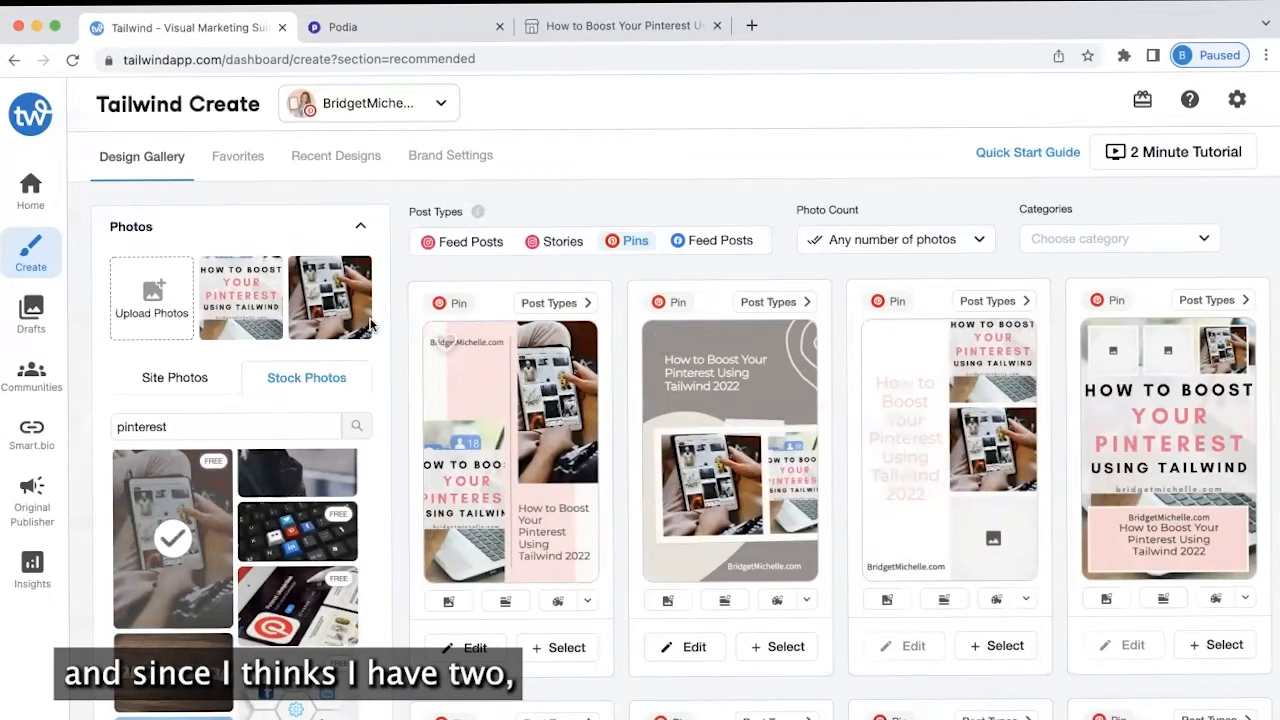
pyautogui.click(268, 271)
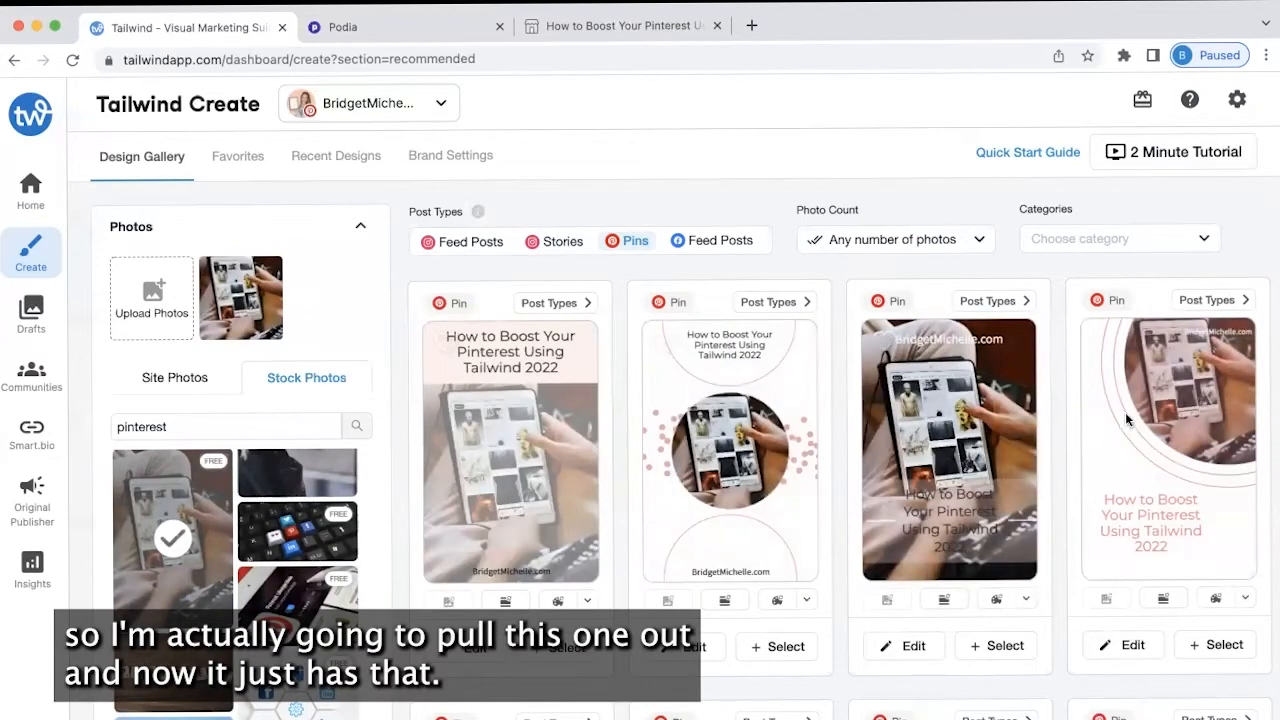
pyautogui.scroll(-5, 255, 620)
pyautogui.scroll(-5, 254, 628)
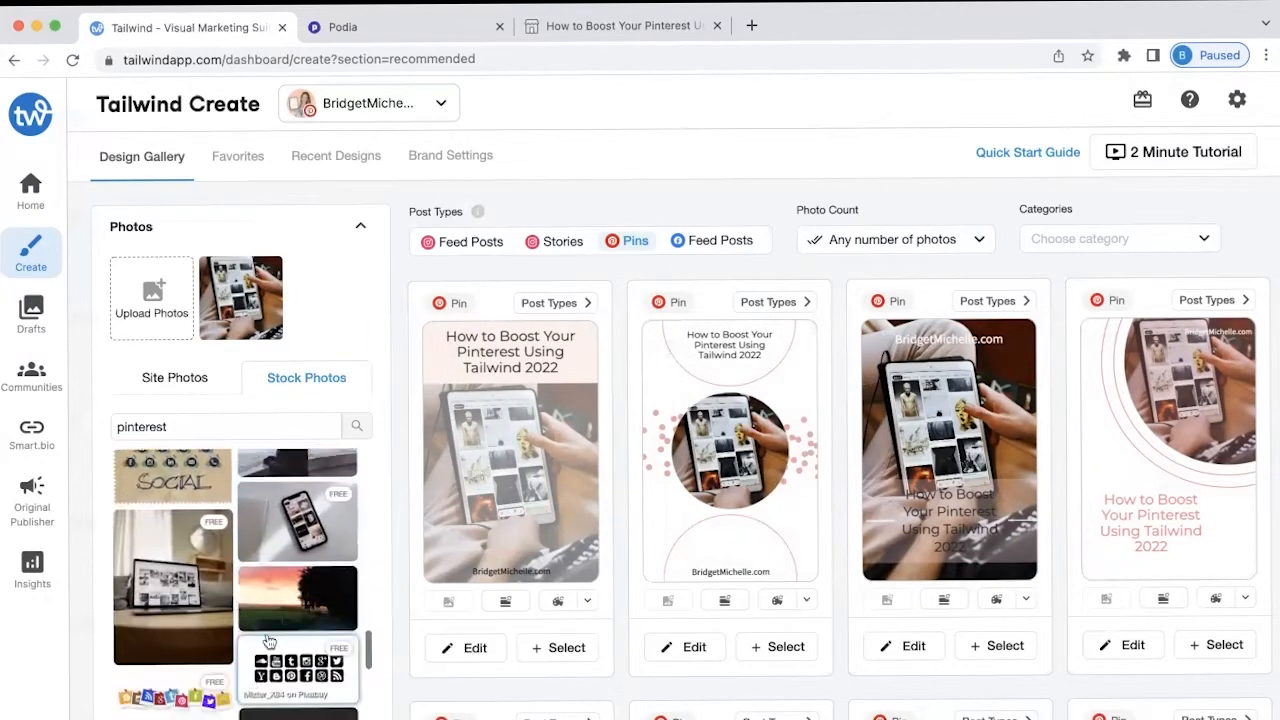
pyautogui.click(250, 680)
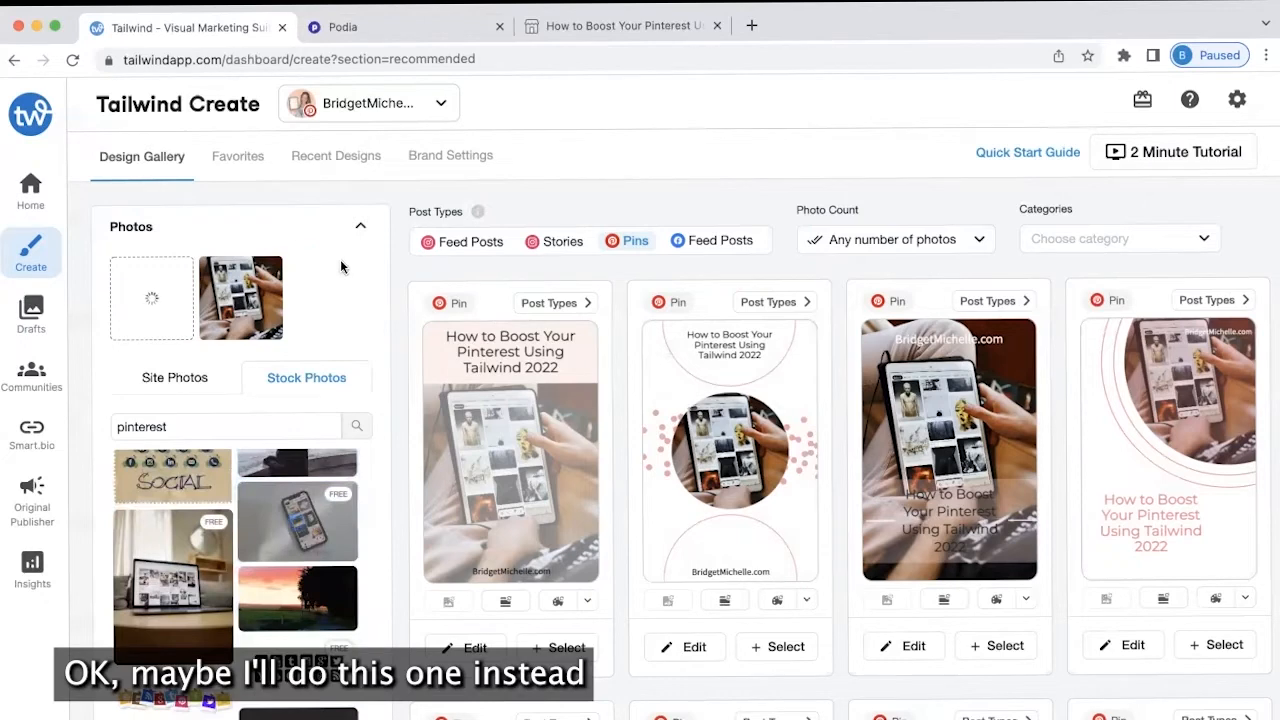
pyautogui.click(271, 265)
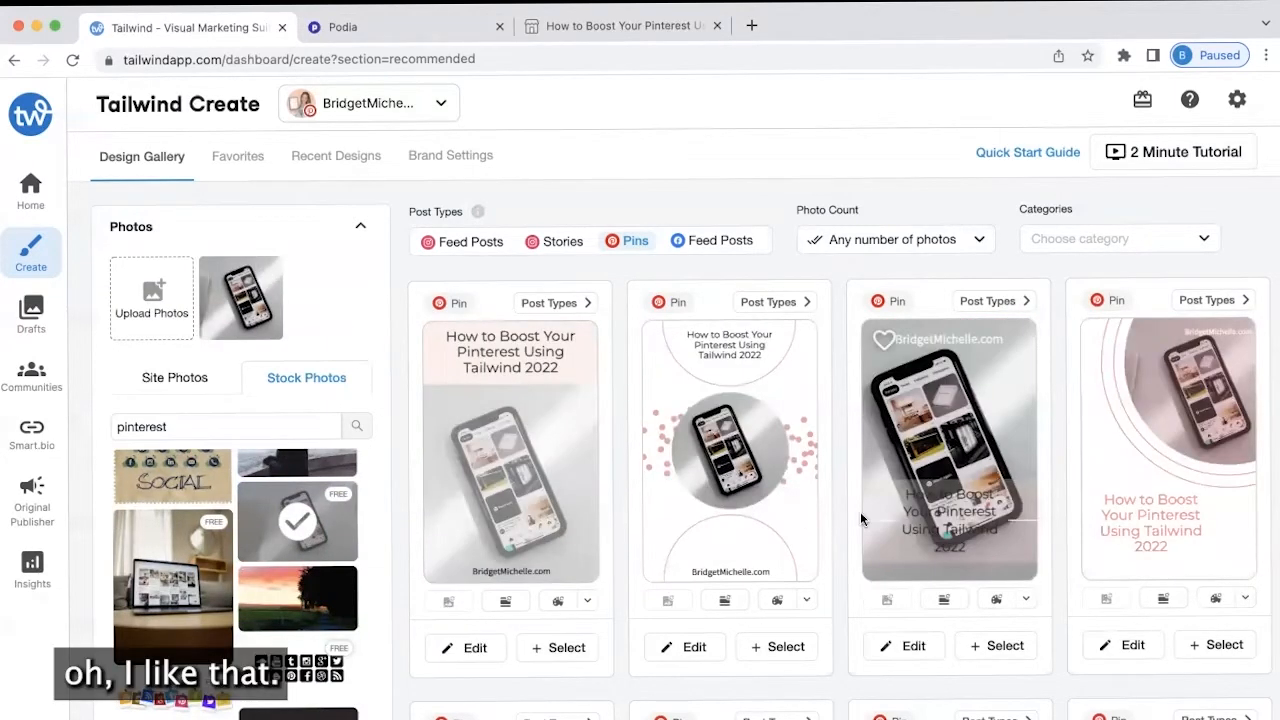
pyautogui.scroll(-1, 860, 511)
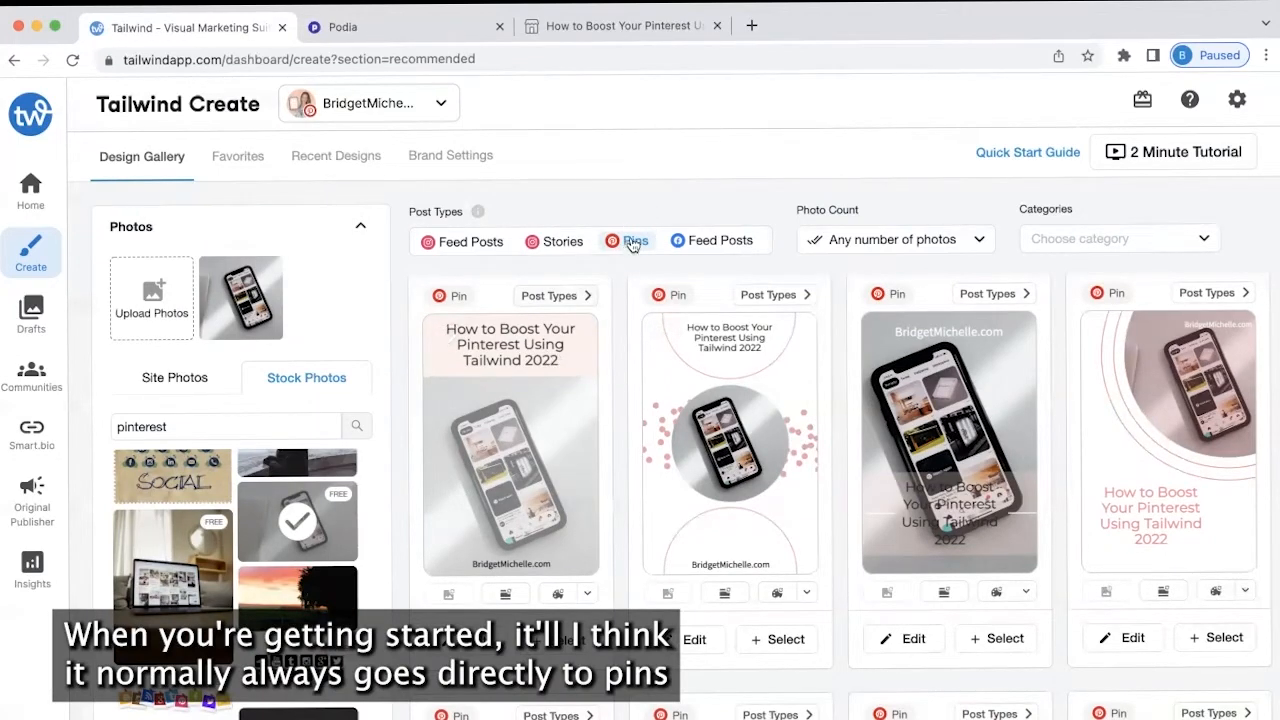
# Preview the Instagram feed and story designs, then browse the Facebook feed post designs
pyautogui.click(449, 246)
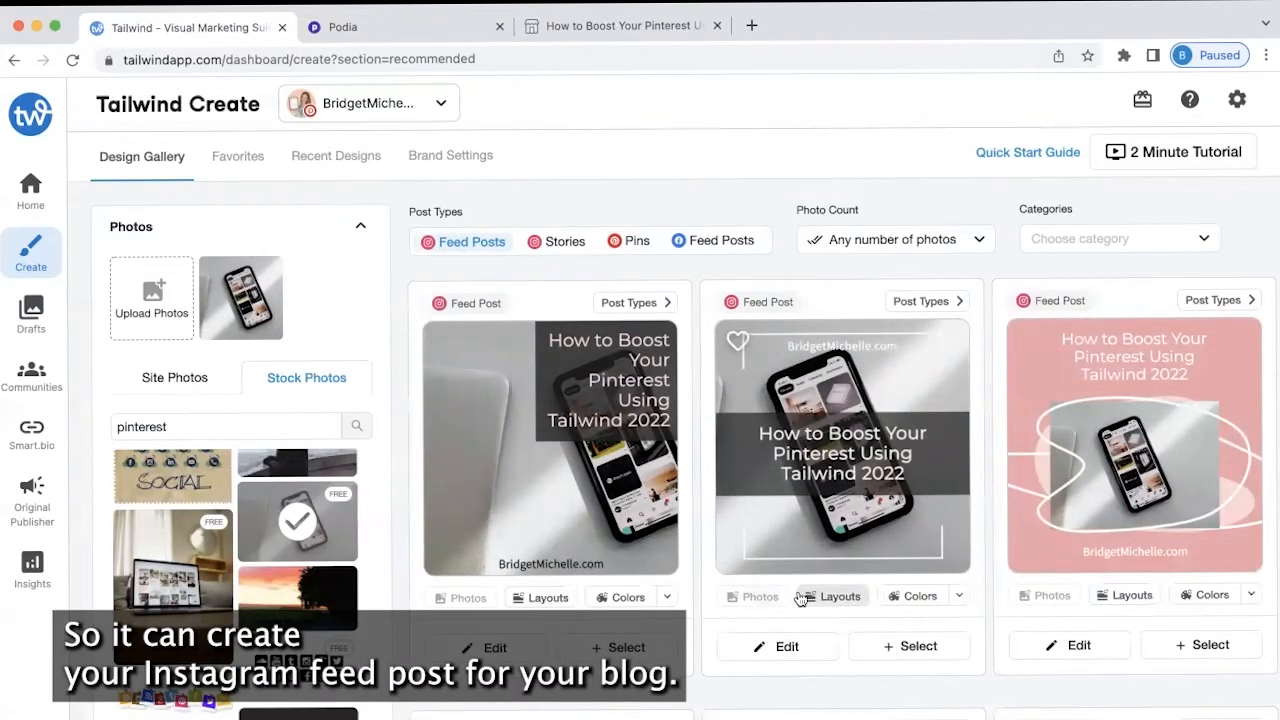
pyautogui.click(561, 250)
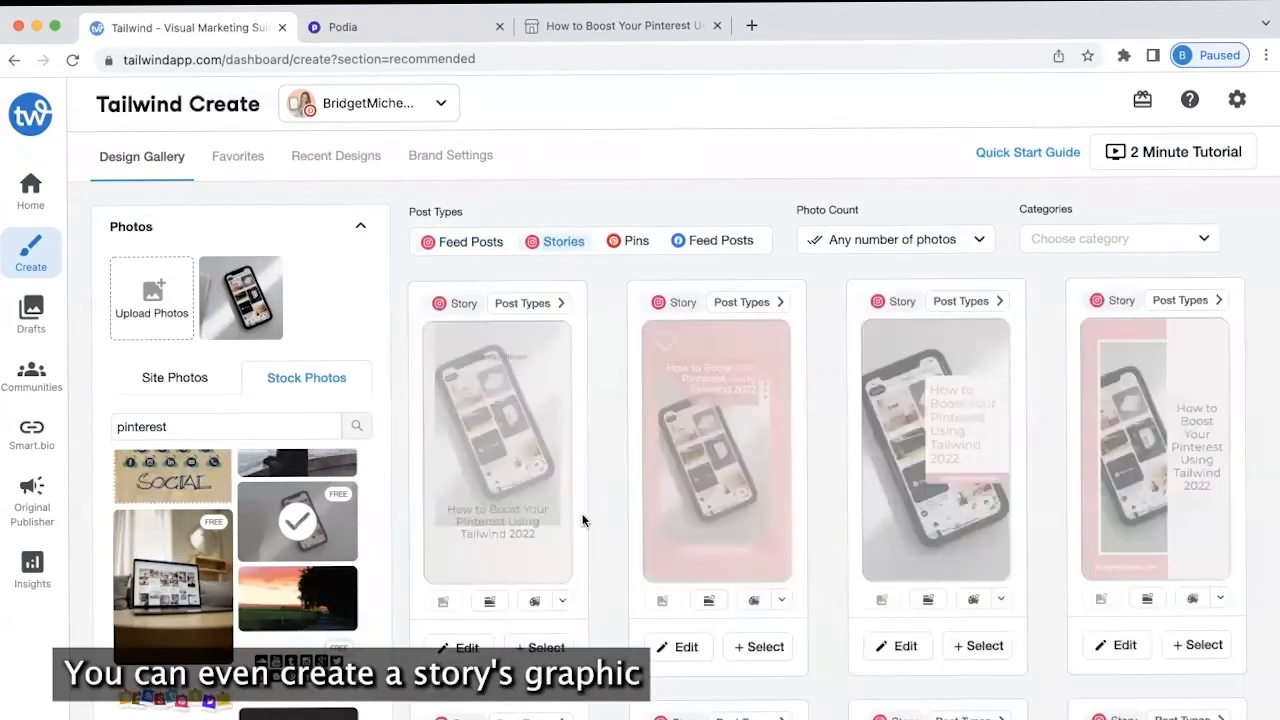
pyautogui.click(714, 245)
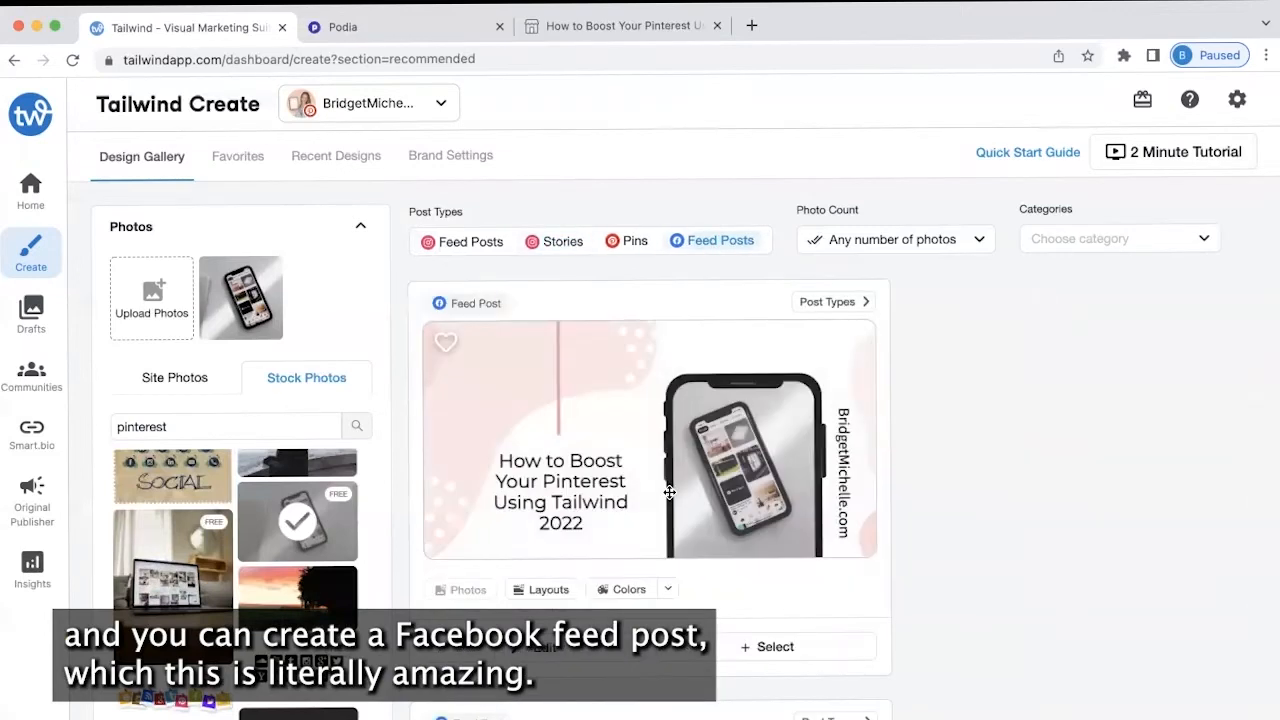
pyautogui.scroll(-2, 894, 512)
pyautogui.scroll(-3, 893, 510)
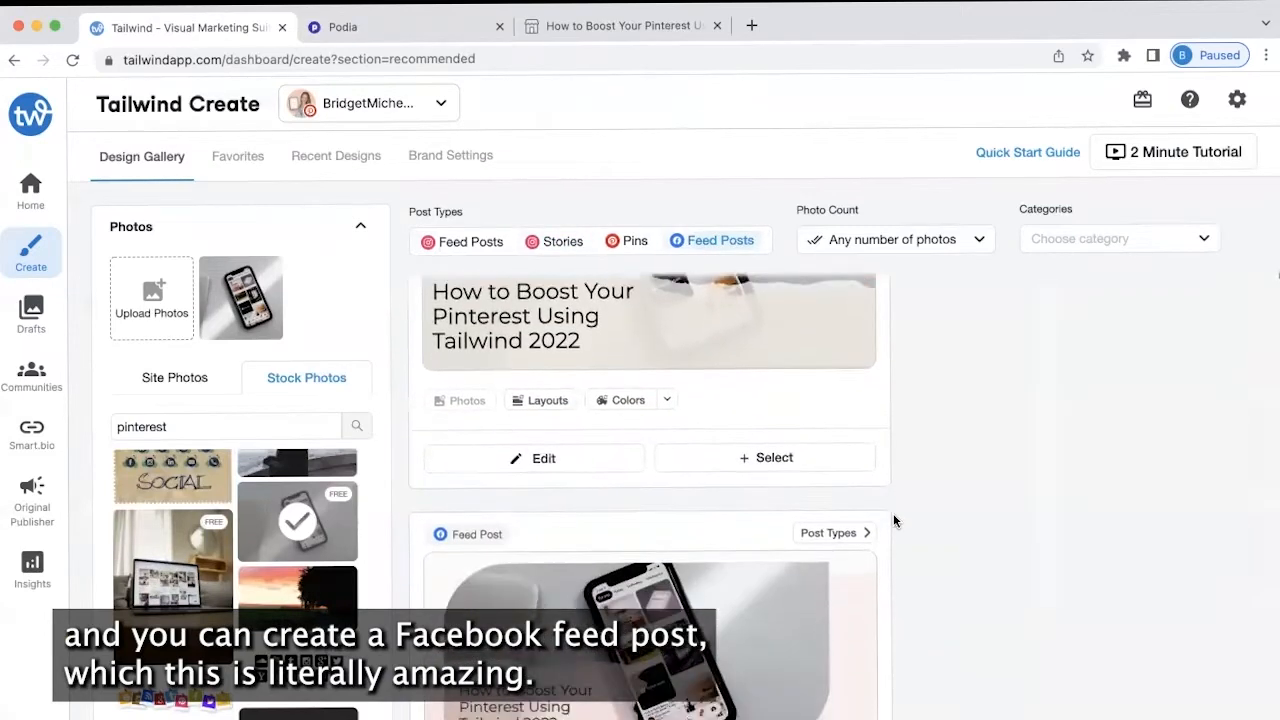
pyautogui.scroll(-5, 893, 513)
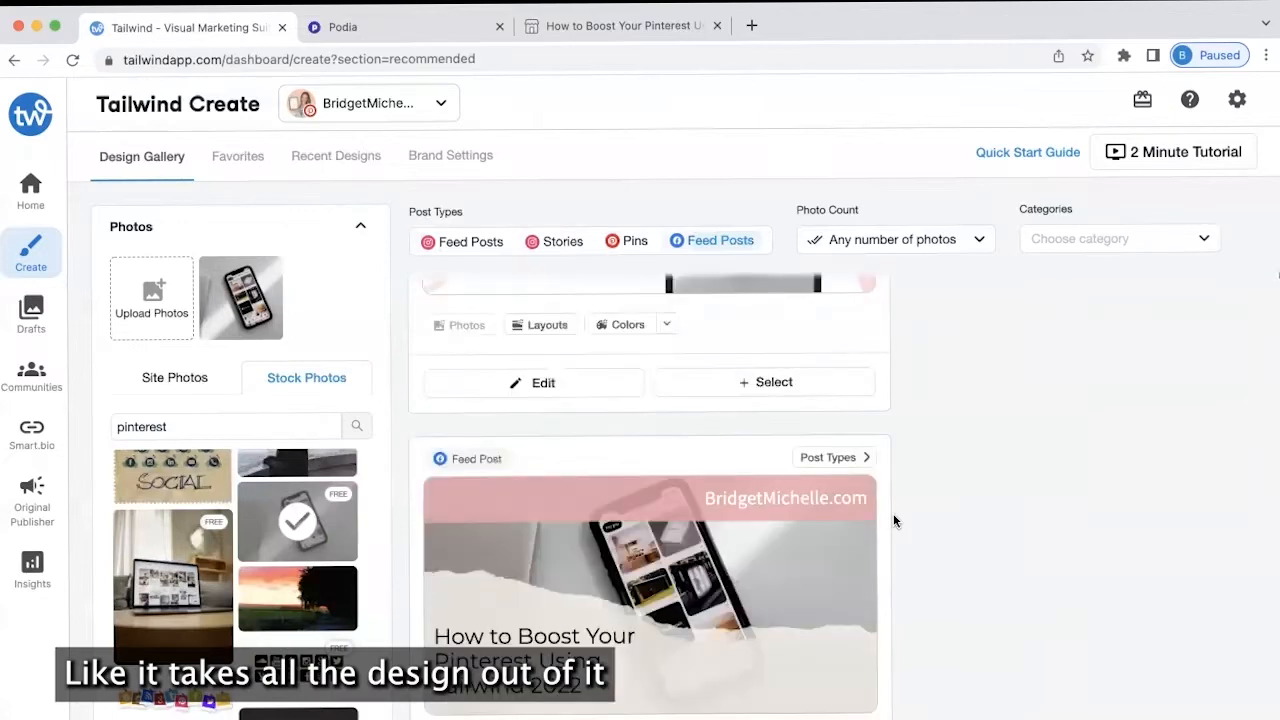
# Reshuffle the first pin's colours and layout, then select it
pyautogui.click(622, 242)
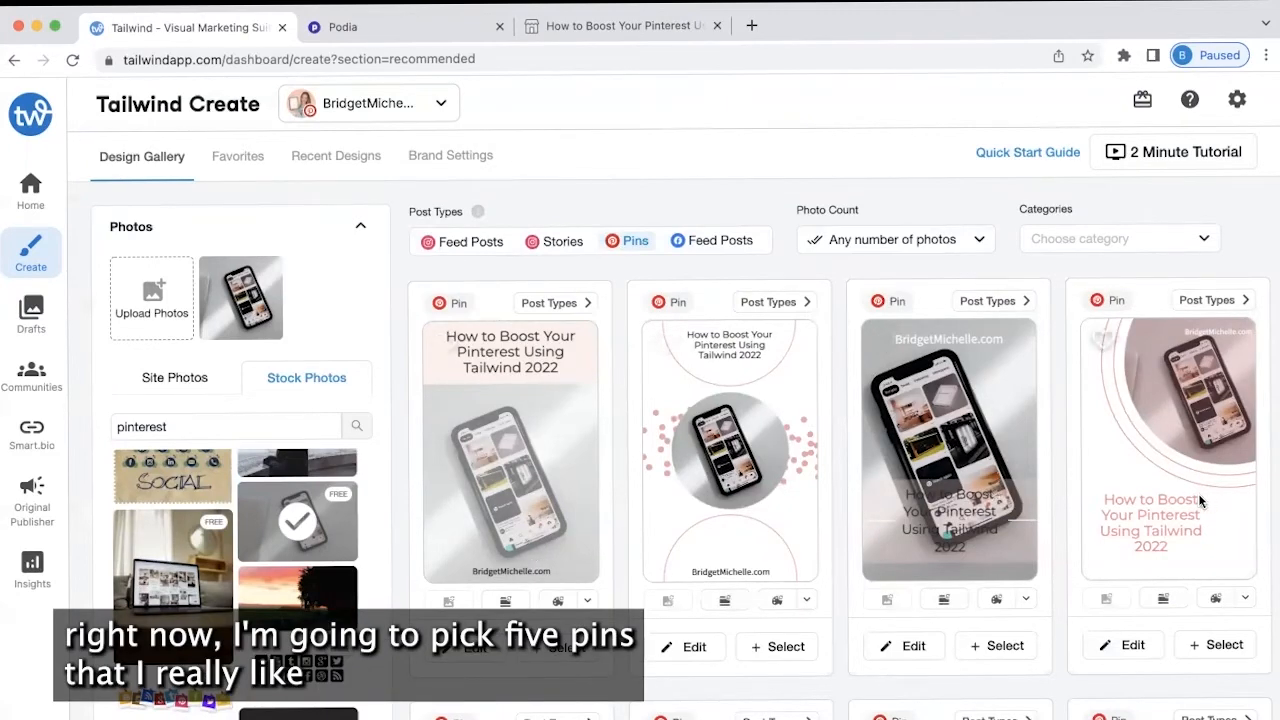
pyautogui.scroll(-2, 888, 541)
pyautogui.scroll(-3, 887, 541)
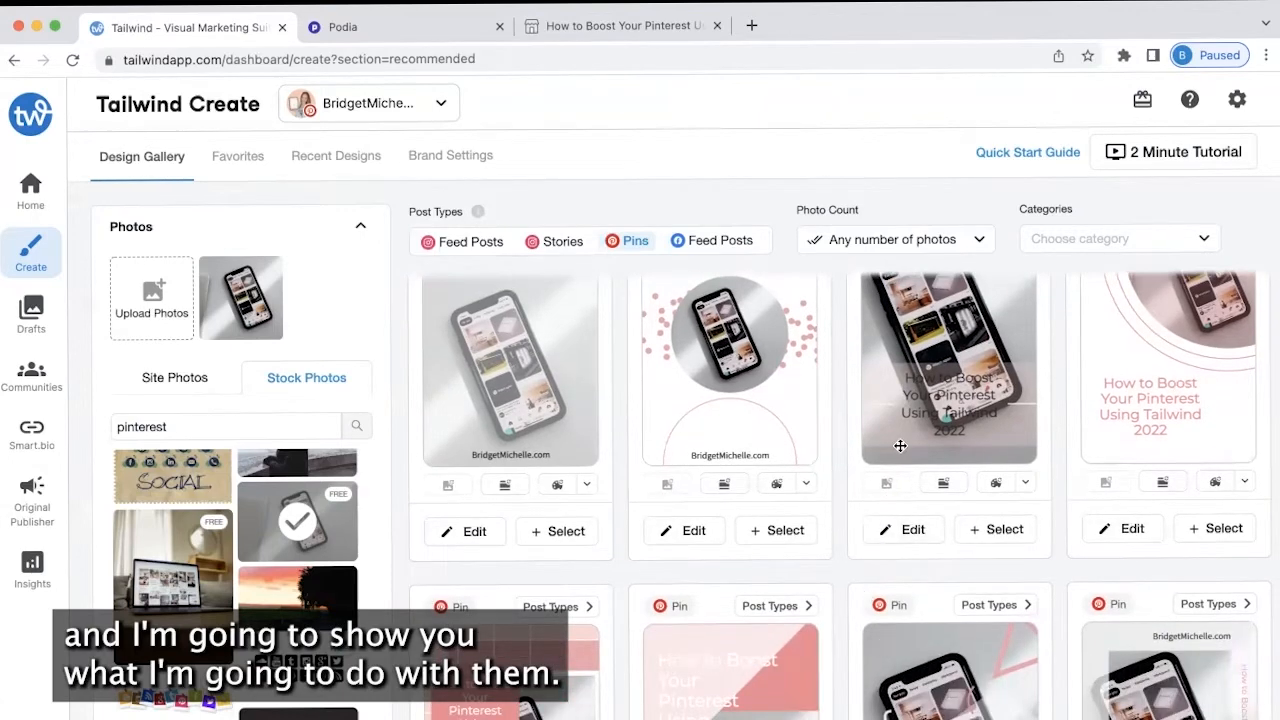
pyautogui.scroll(4, 900, 446)
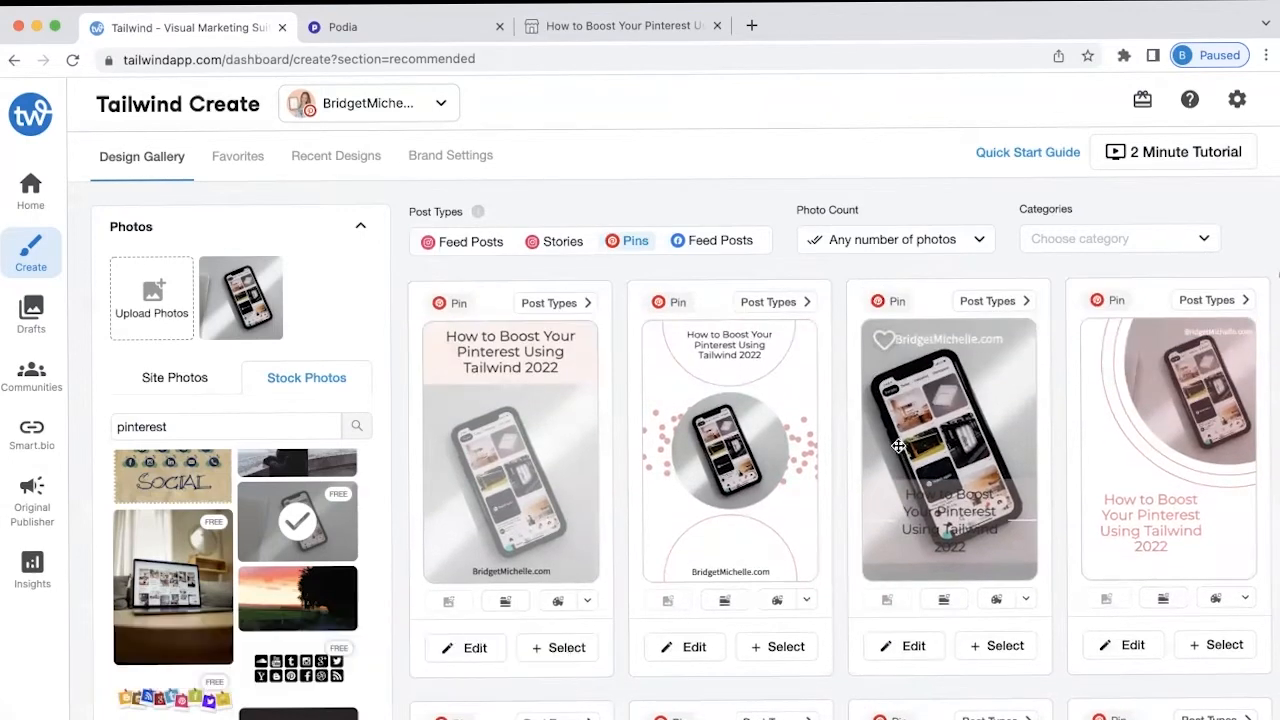
pyautogui.click(566, 648)
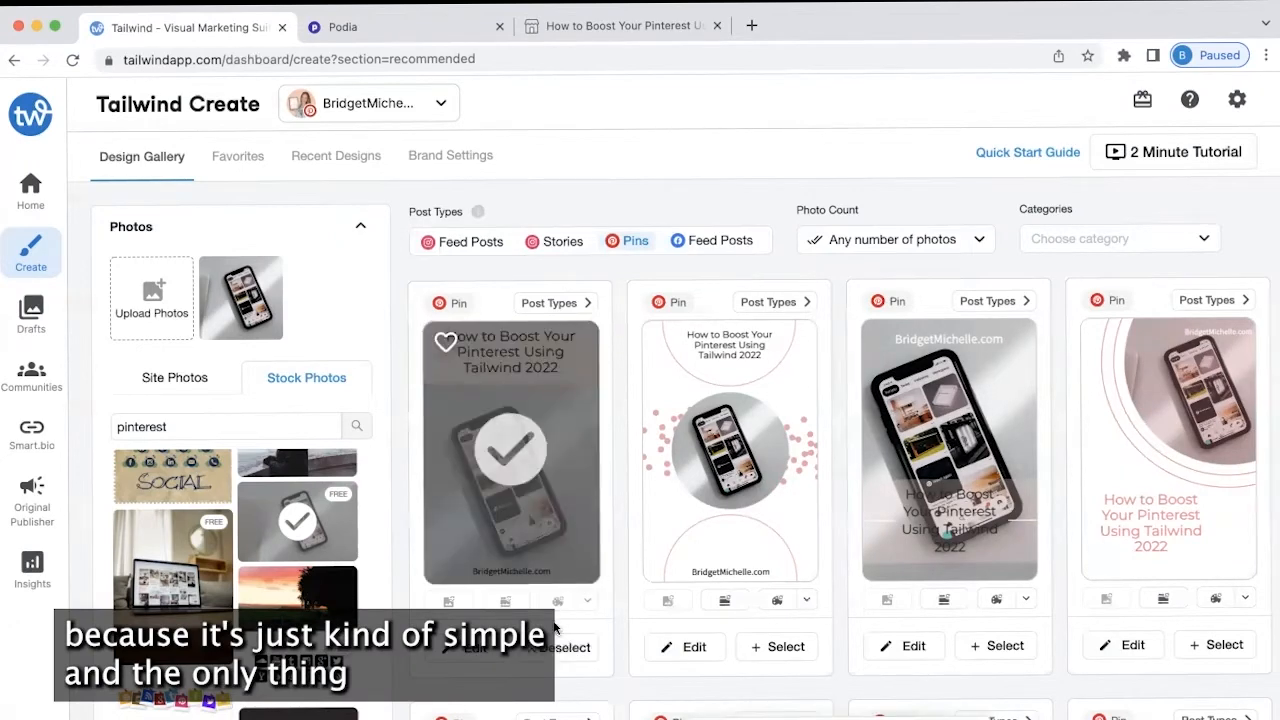
pyautogui.click(552, 645)
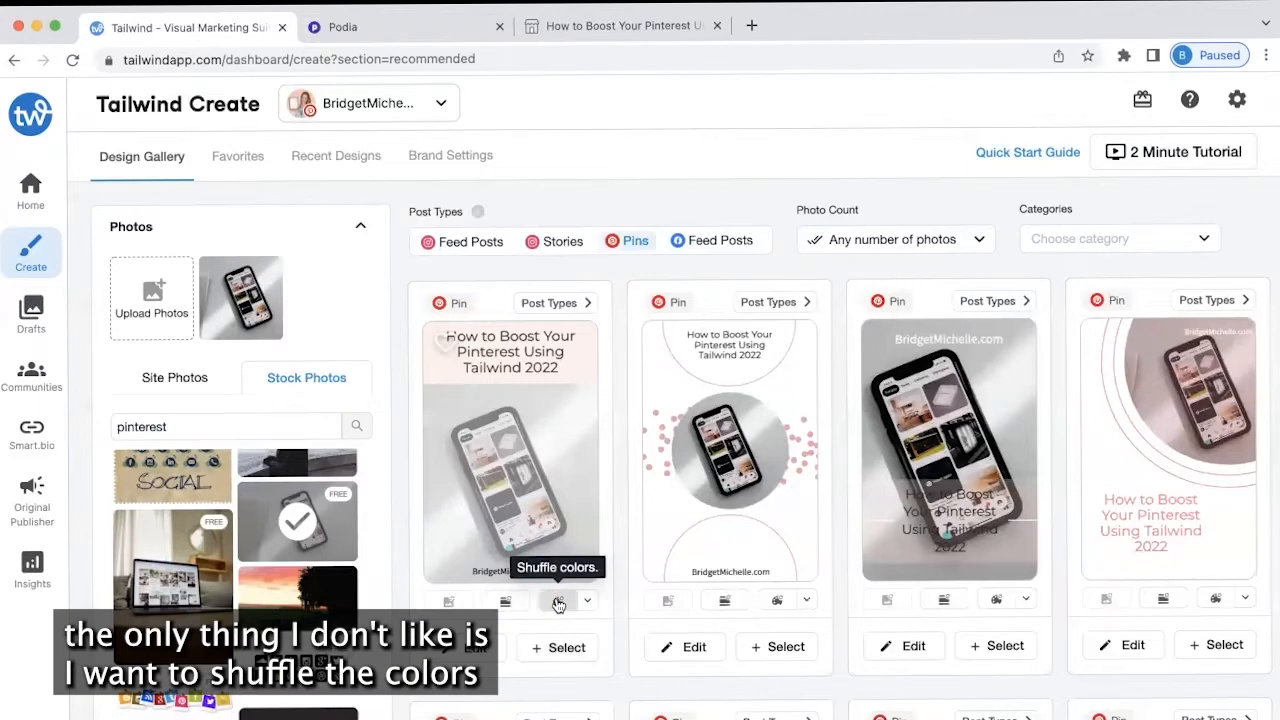
pyautogui.click(558, 603)
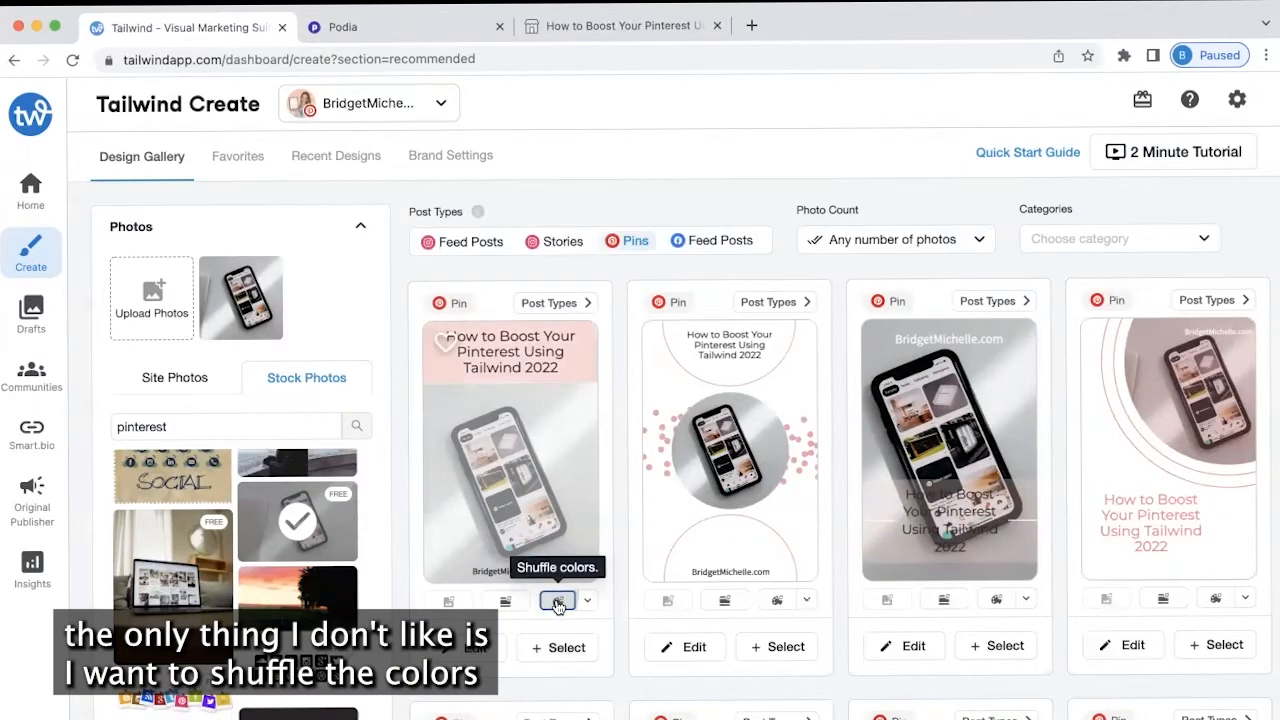
pyautogui.click(503, 604)
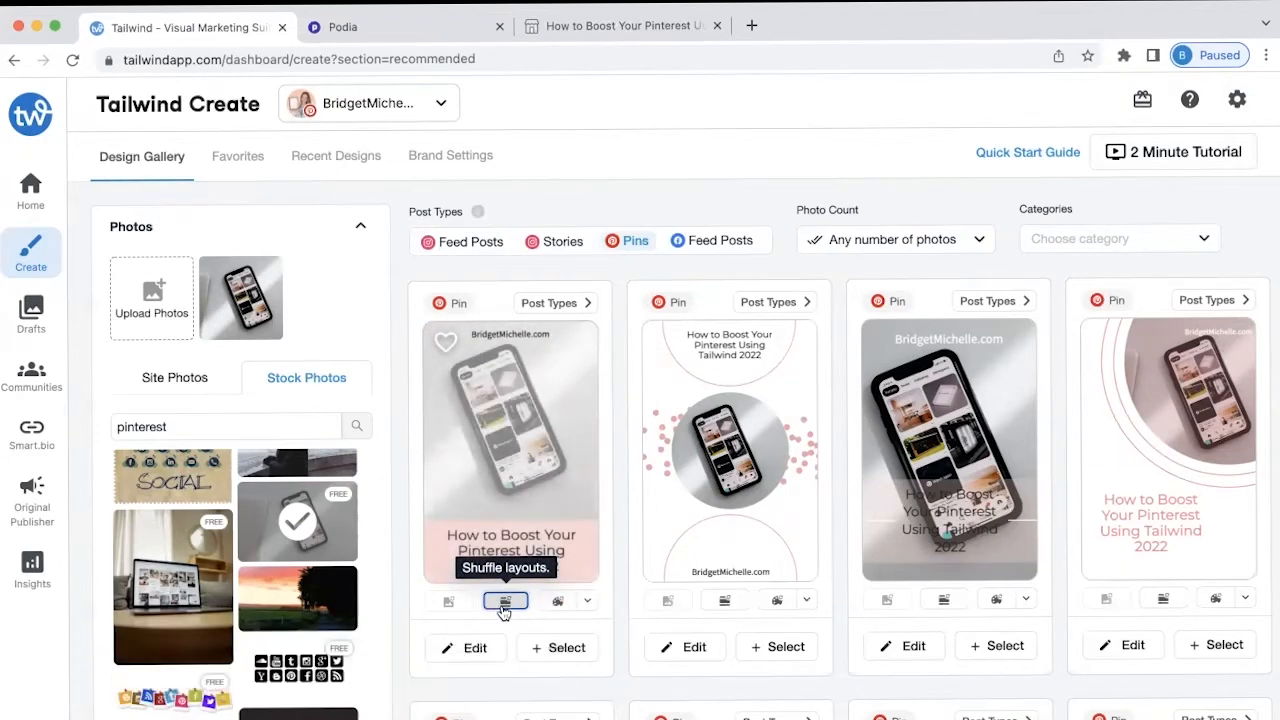
pyautogui.click(515, 601)
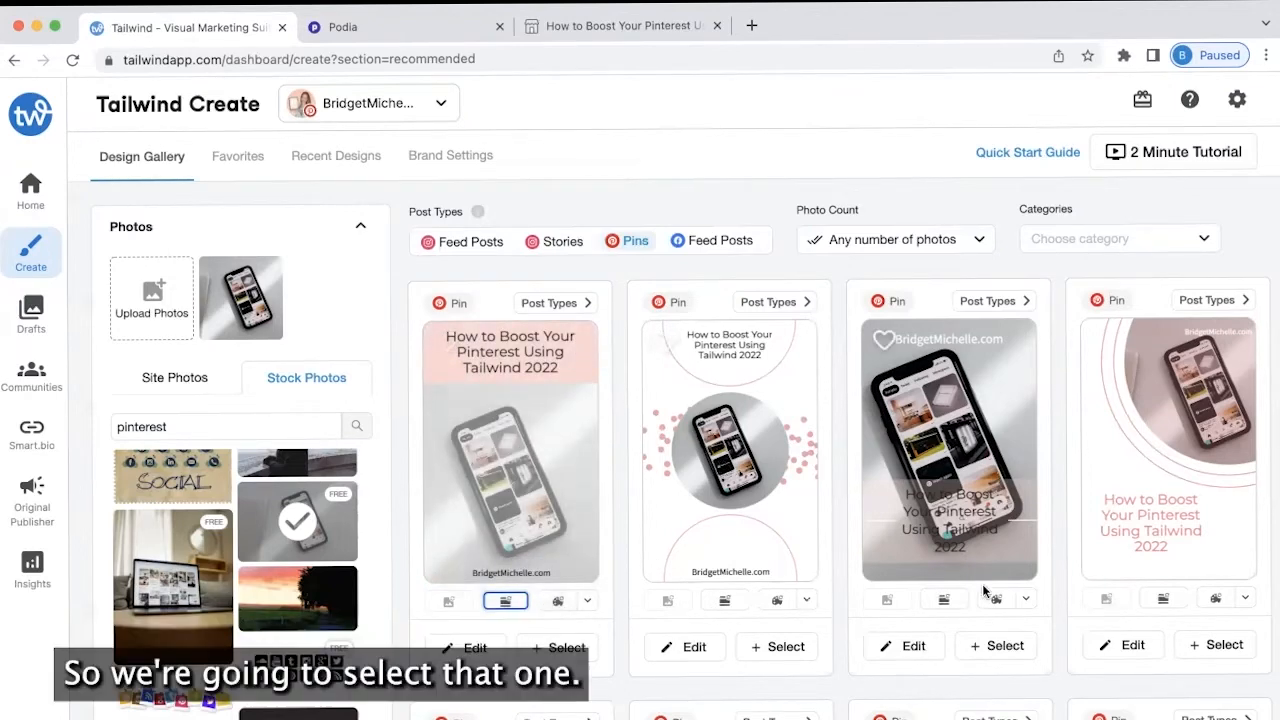
pyautogui.click(553, 650)
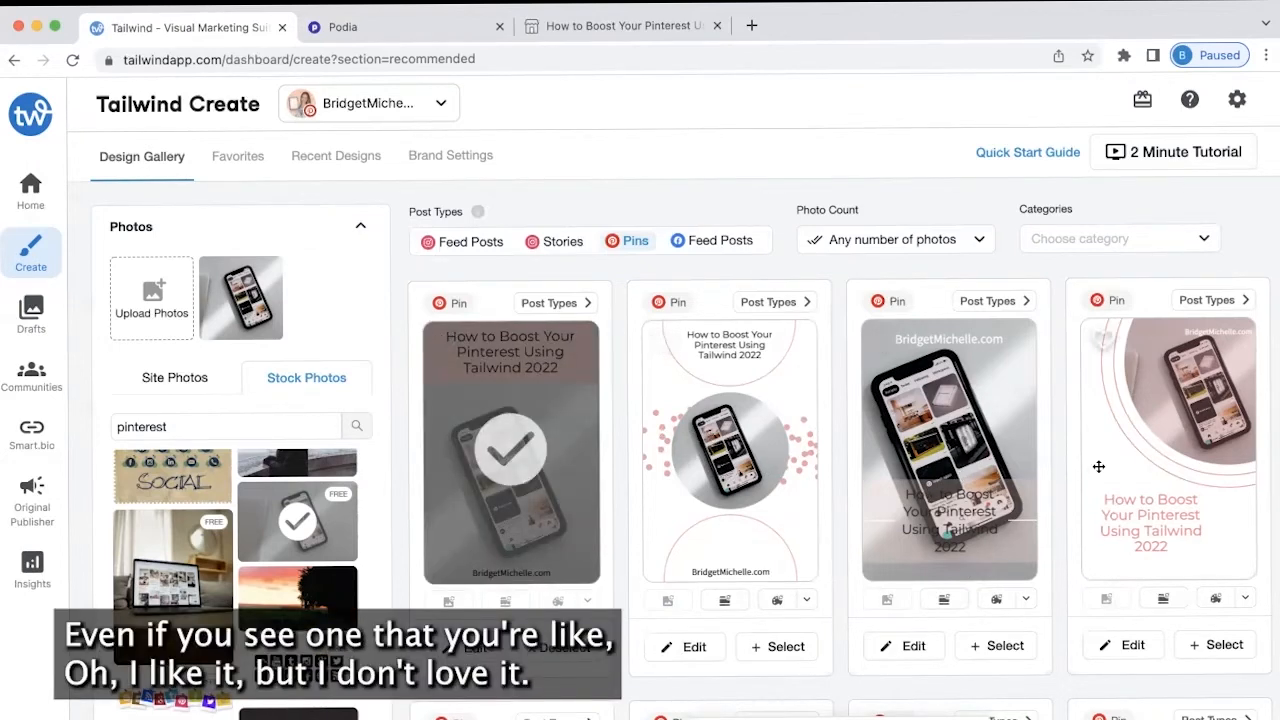
# Shuffle the fourth design's layout twice and colours until a light, pink-text scheme appears
pyautogui.click(1166, 598)
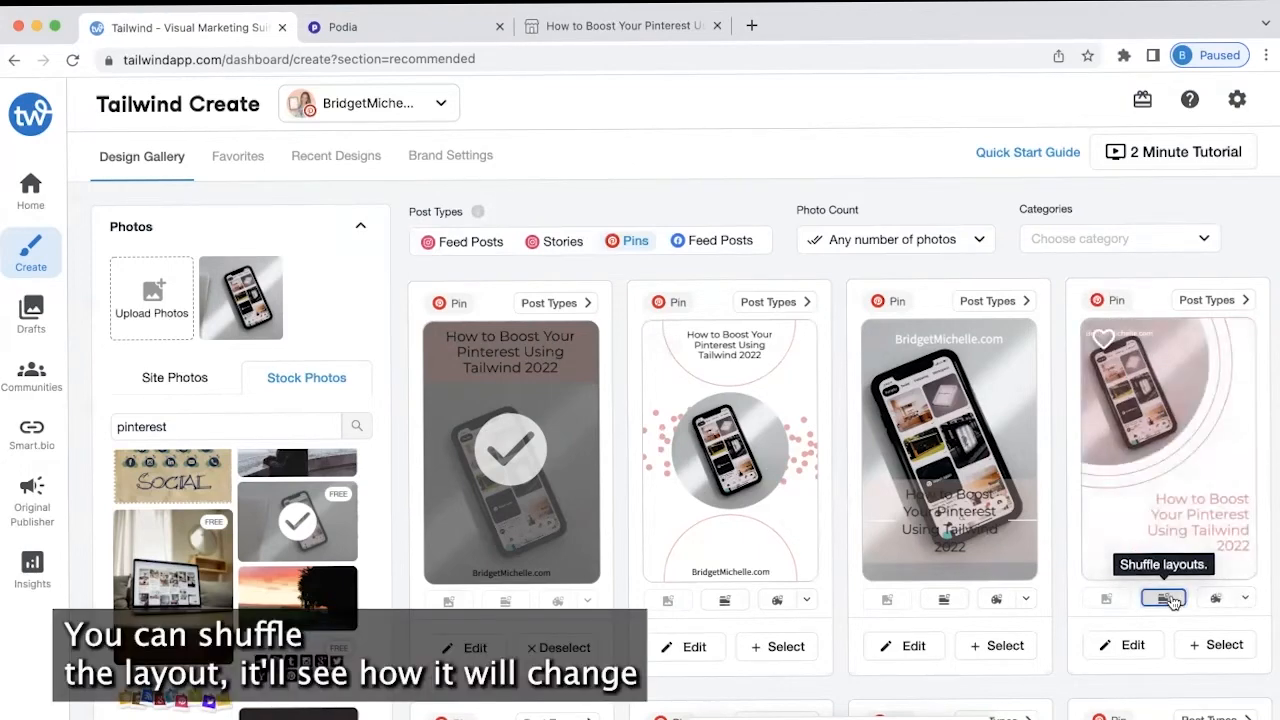
pyautogui.click(1168, 598)
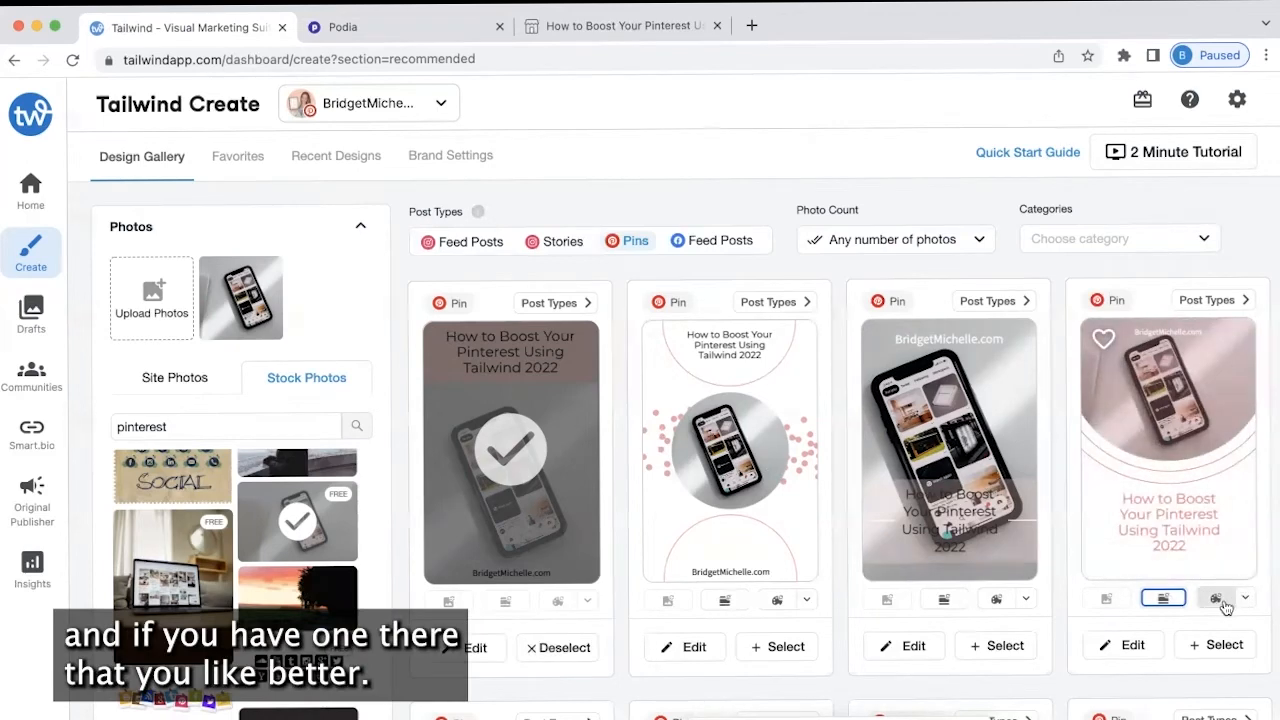
pyautogui.click(1216, 600)
pyautogui.click(1216, 600)
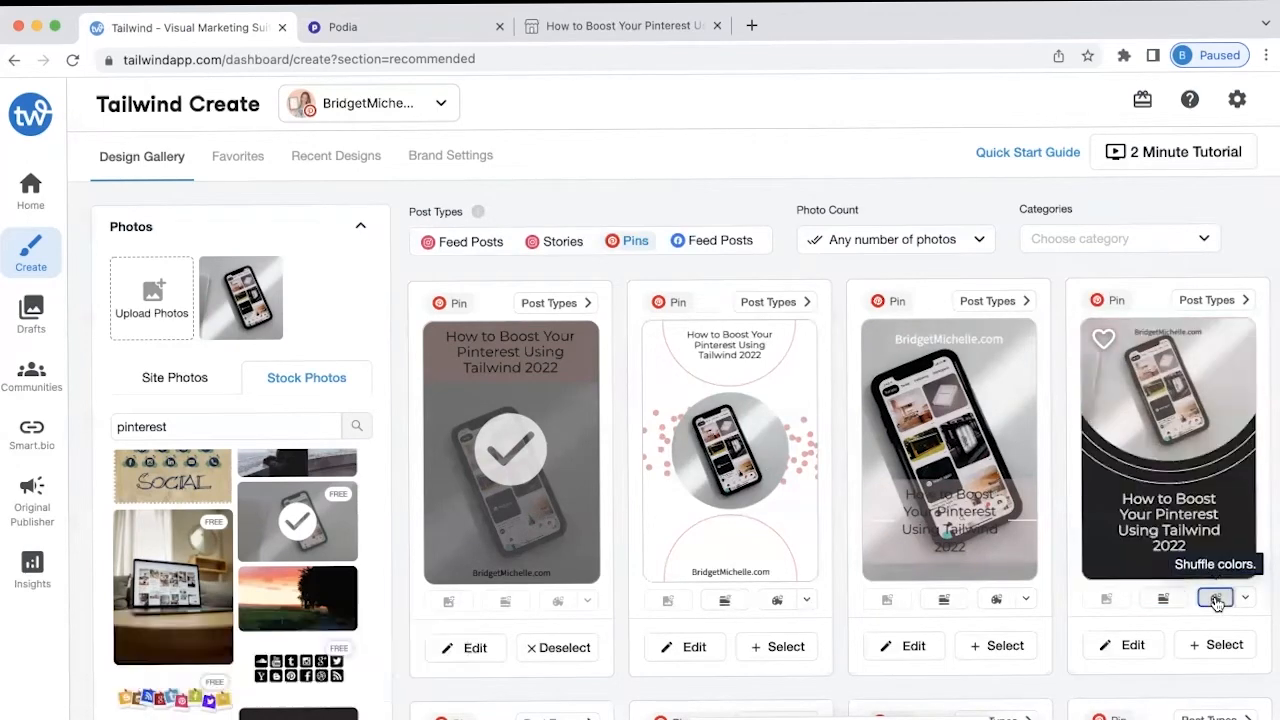
pyautogui.click(1216, 600)
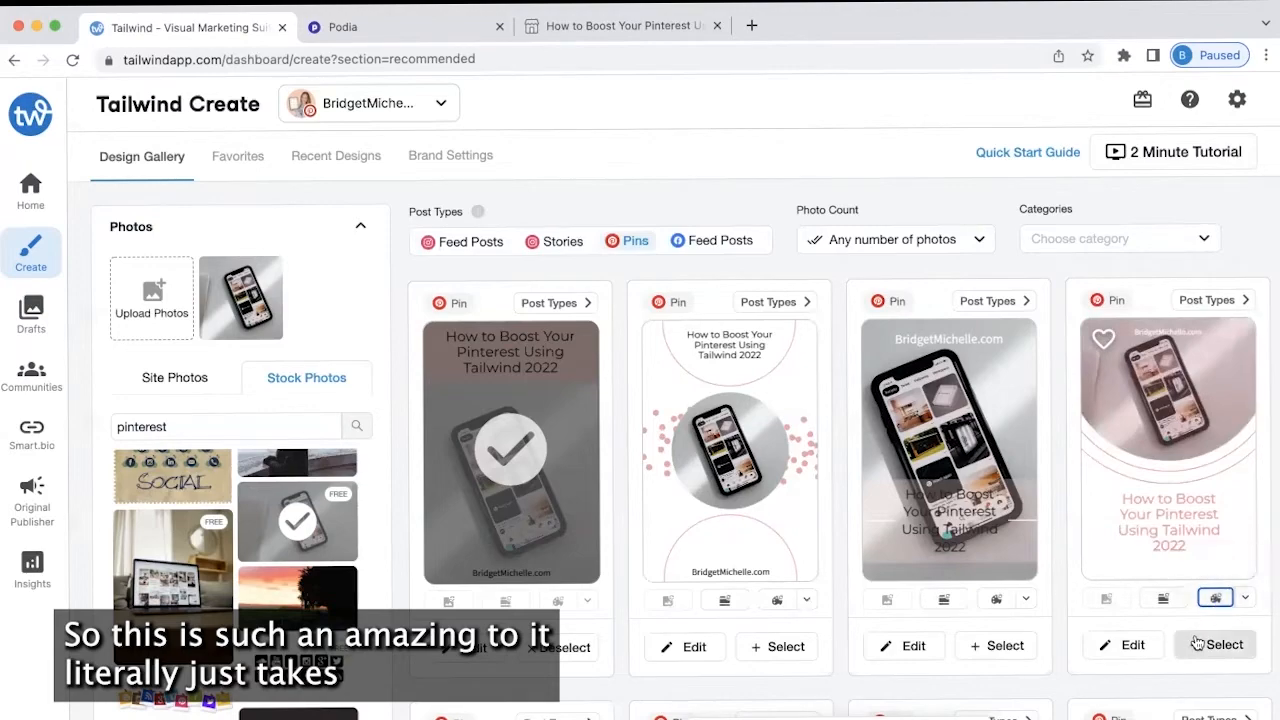
# Select the restyled fourth design and the second design of a lower row
pyautogui.click(1220, 645)
pyautogui.scroll(-5, 900, 665)
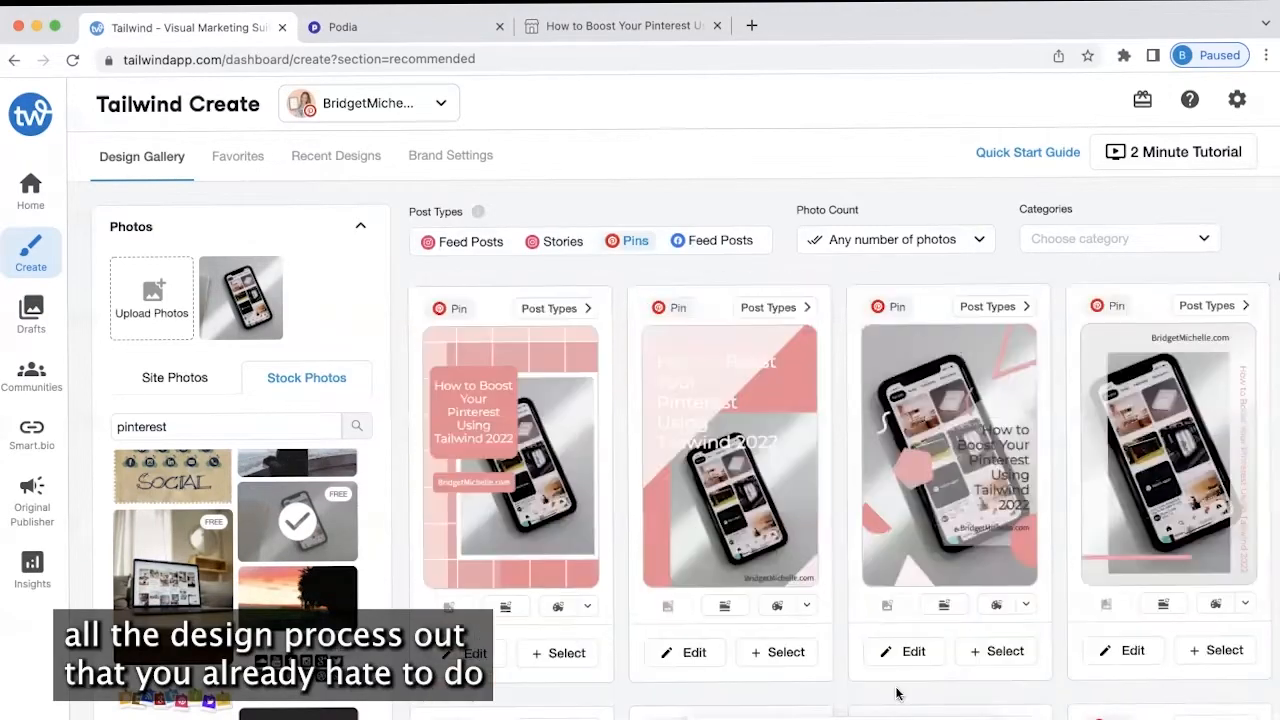
pyautogui.scroll(-5, 853, 568)
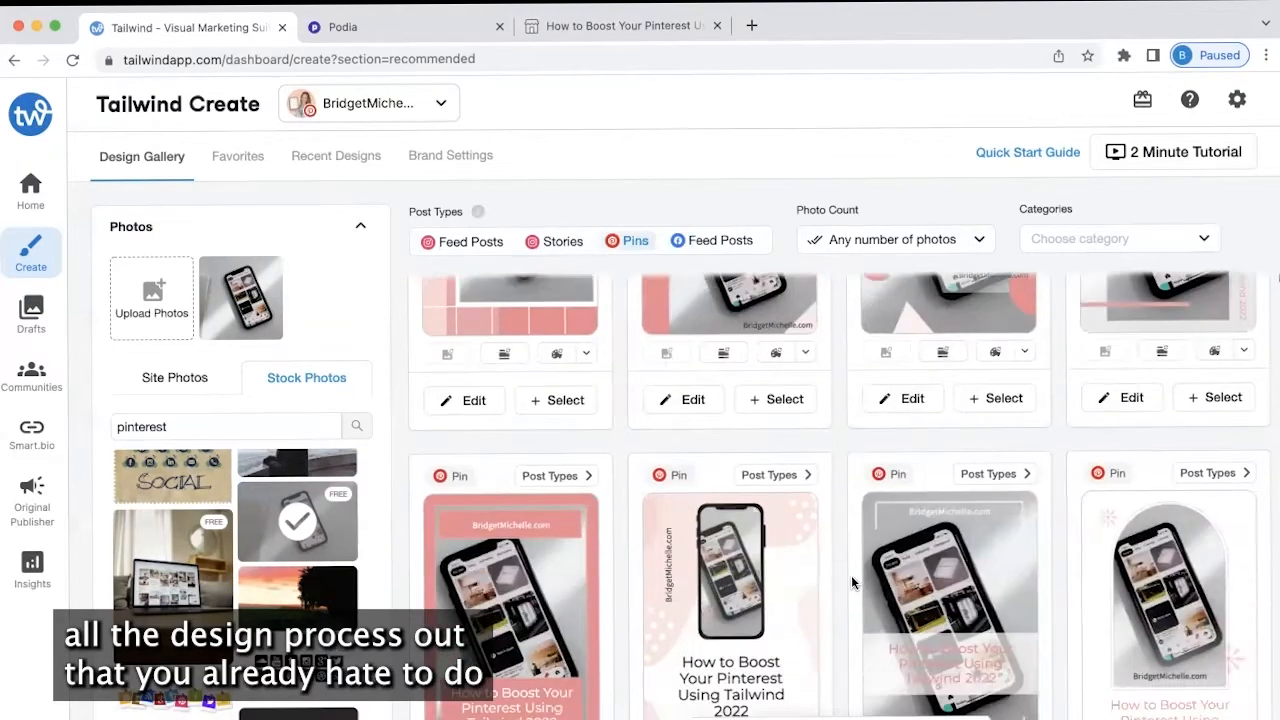
pyautogui.scroll(-5, 850, 601)
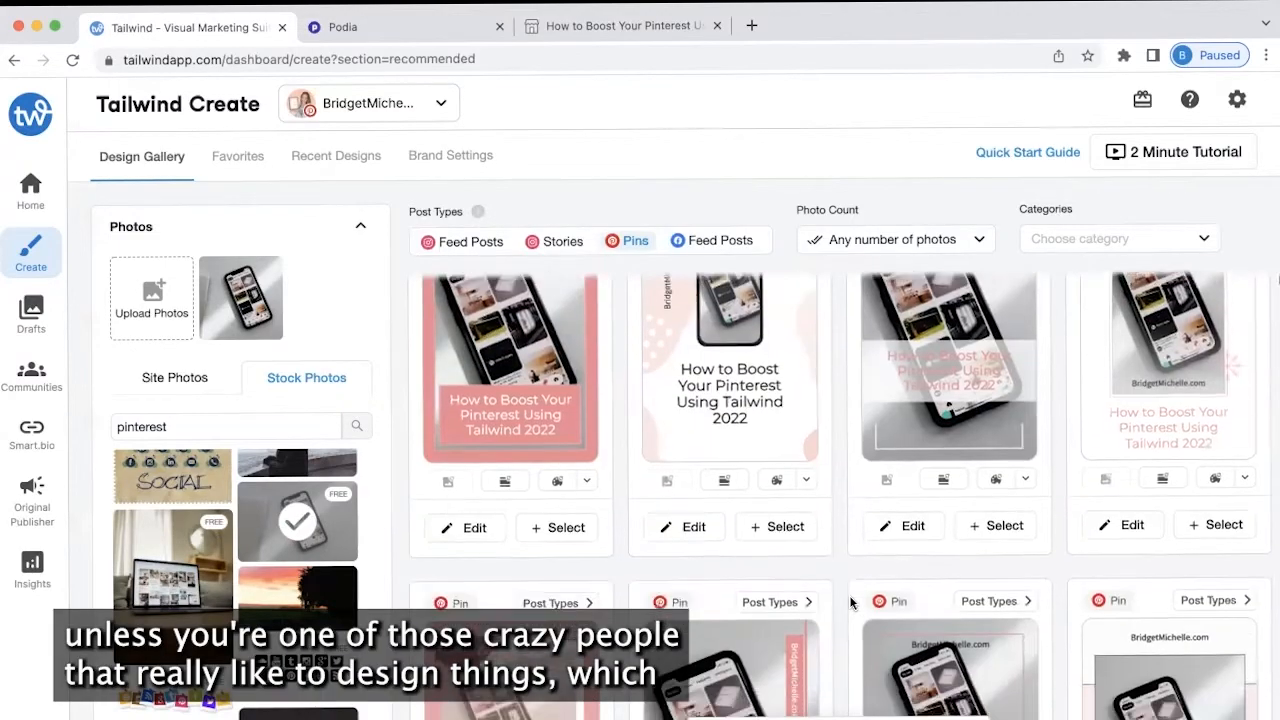
pyautogui.scroll(-3, 842, 610)
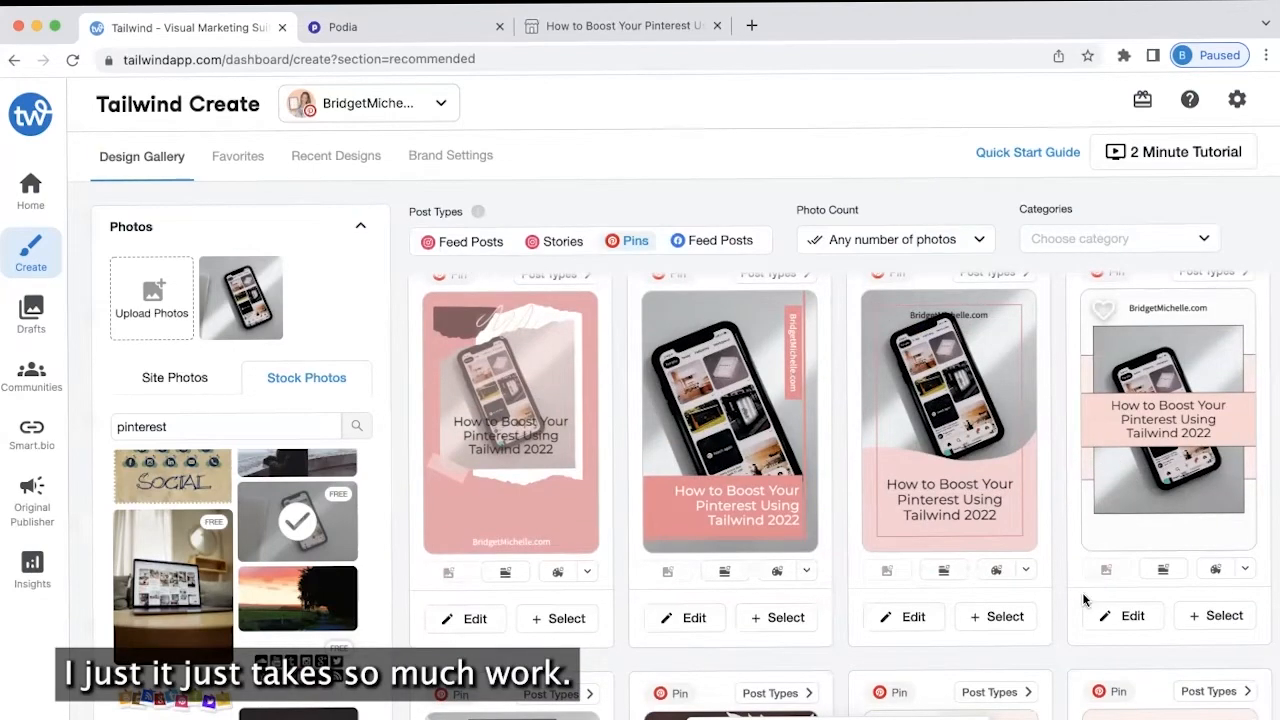
pyautogui.scroll(-1, 1084, 596)
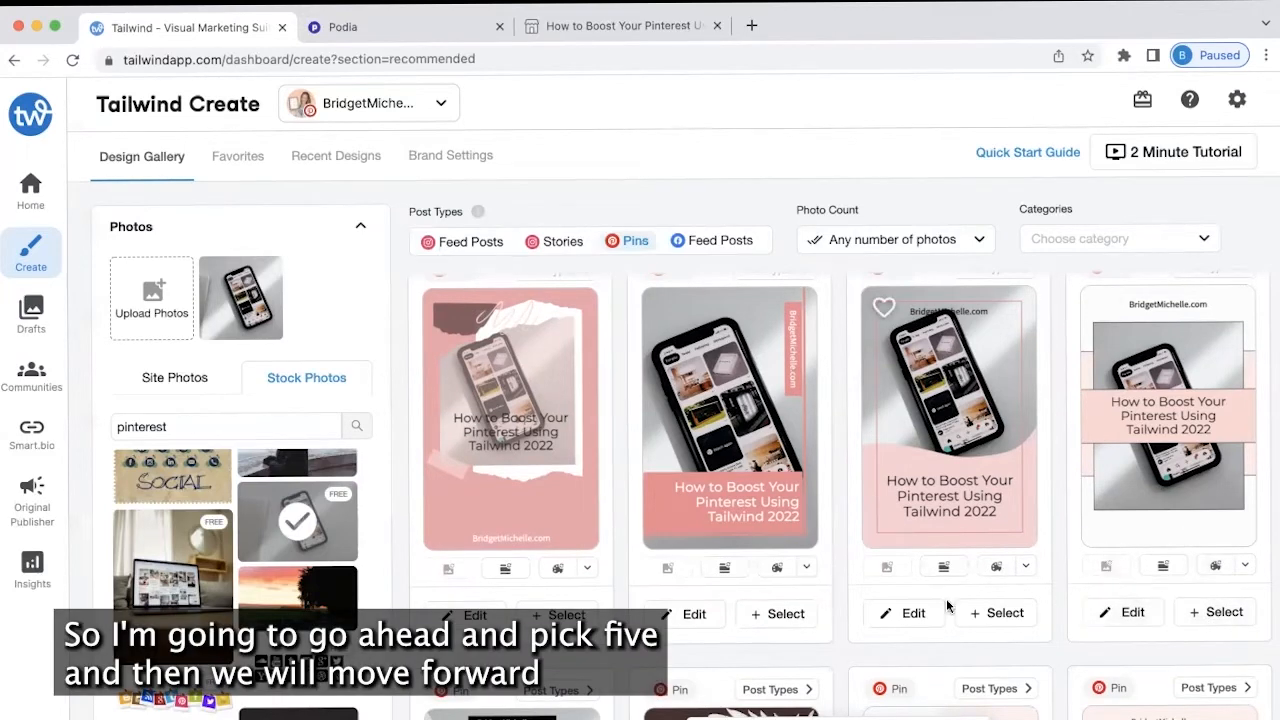
pyautogui.click(785, 613)
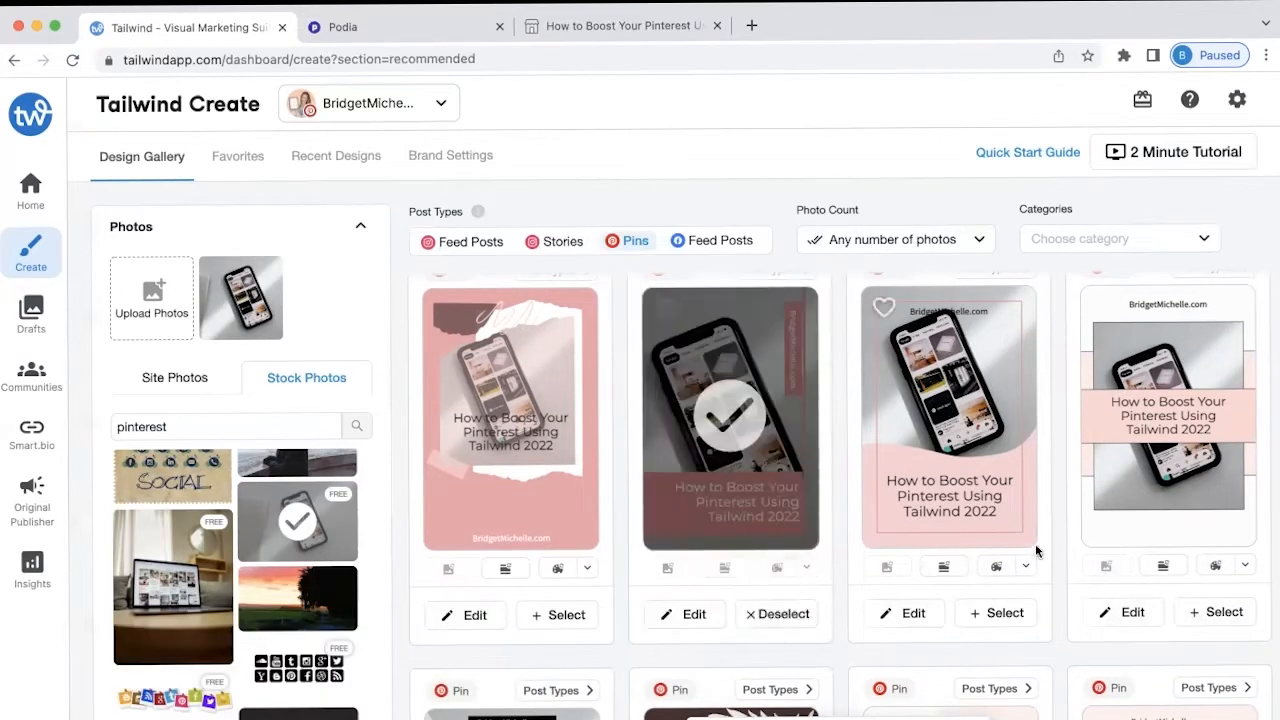
# Shuffle the third card's colours and select the fourth card, reaching five designs
pyautogui.scroll(-5, 1096, 402)
pyautogui.scroll(-3, 1096, 400)
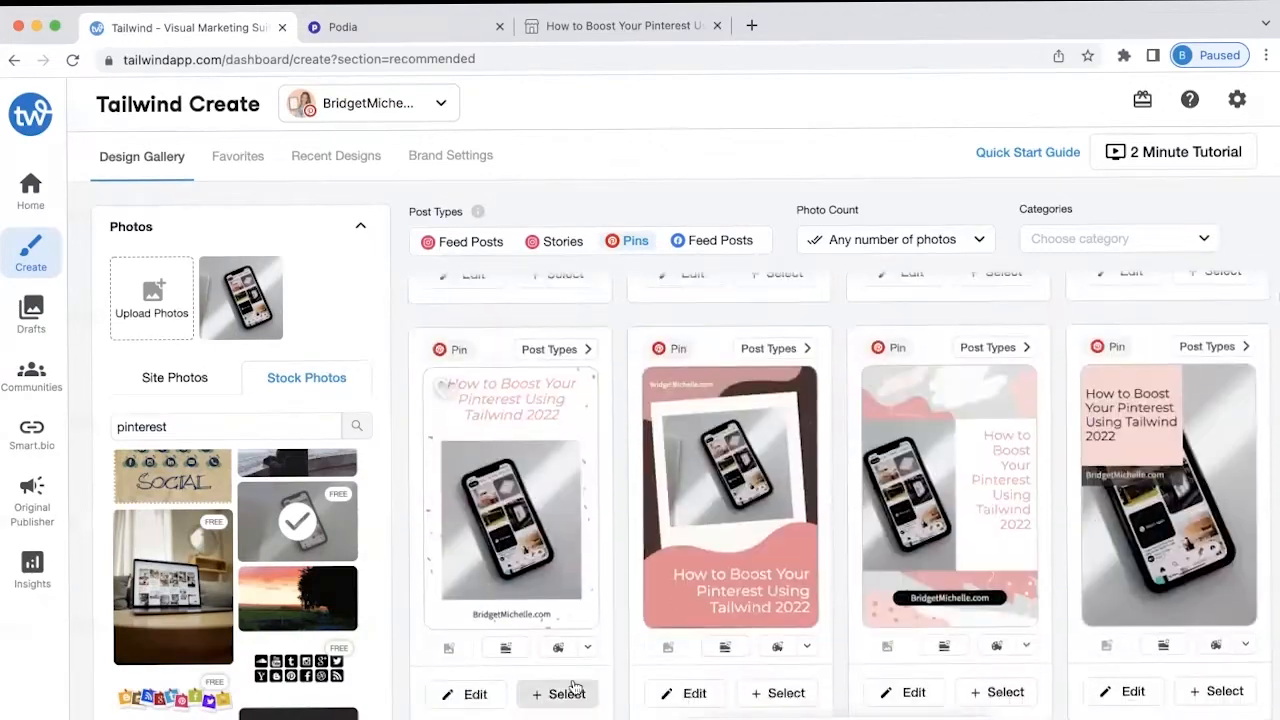
pyautogui.click(996, 647)
pyautogui.scroll(-3, 1128, 634)
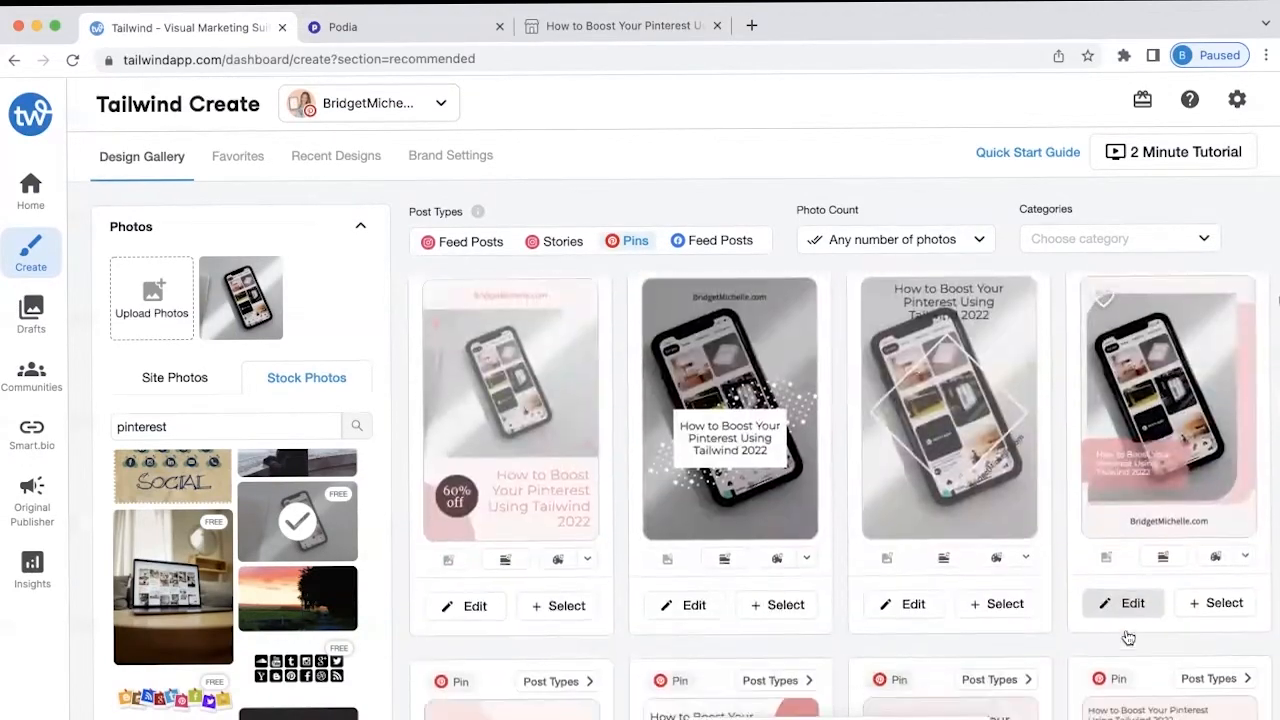
pyautogui.click(1222, 638)
pyautogui.scroll(-3, 920, 544)
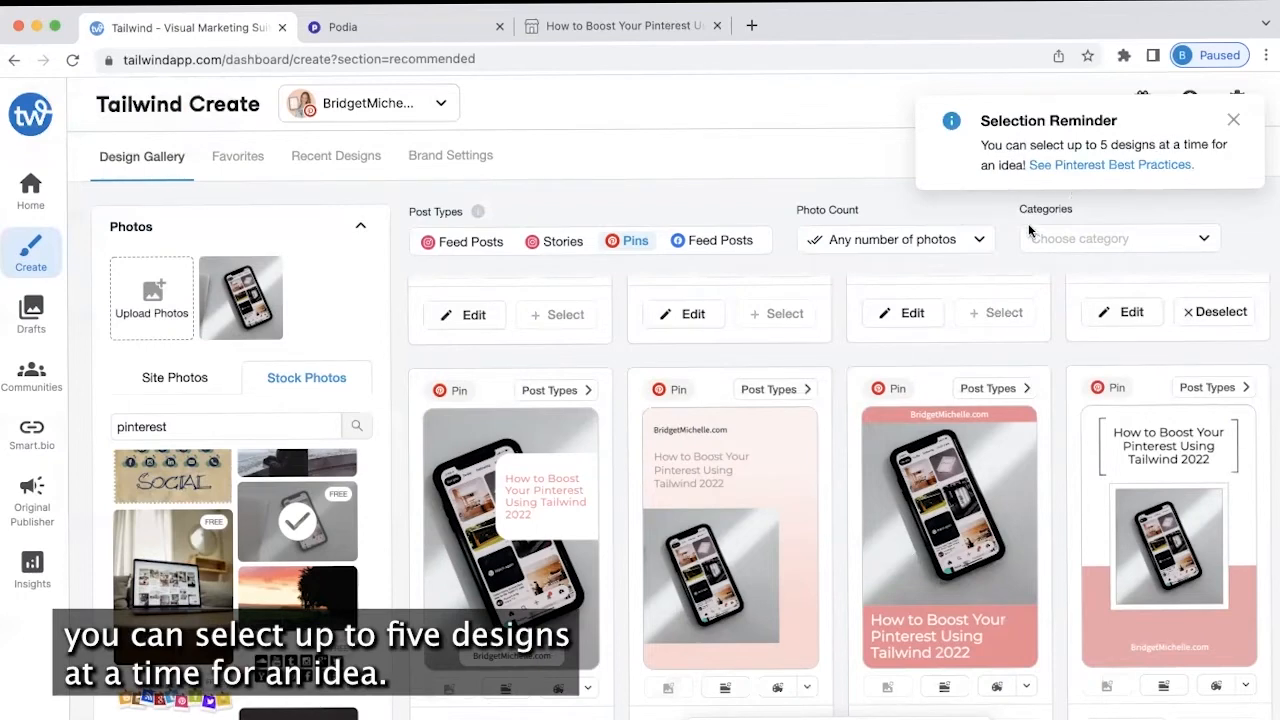
pyautogui.scroll(12, 872, 472)
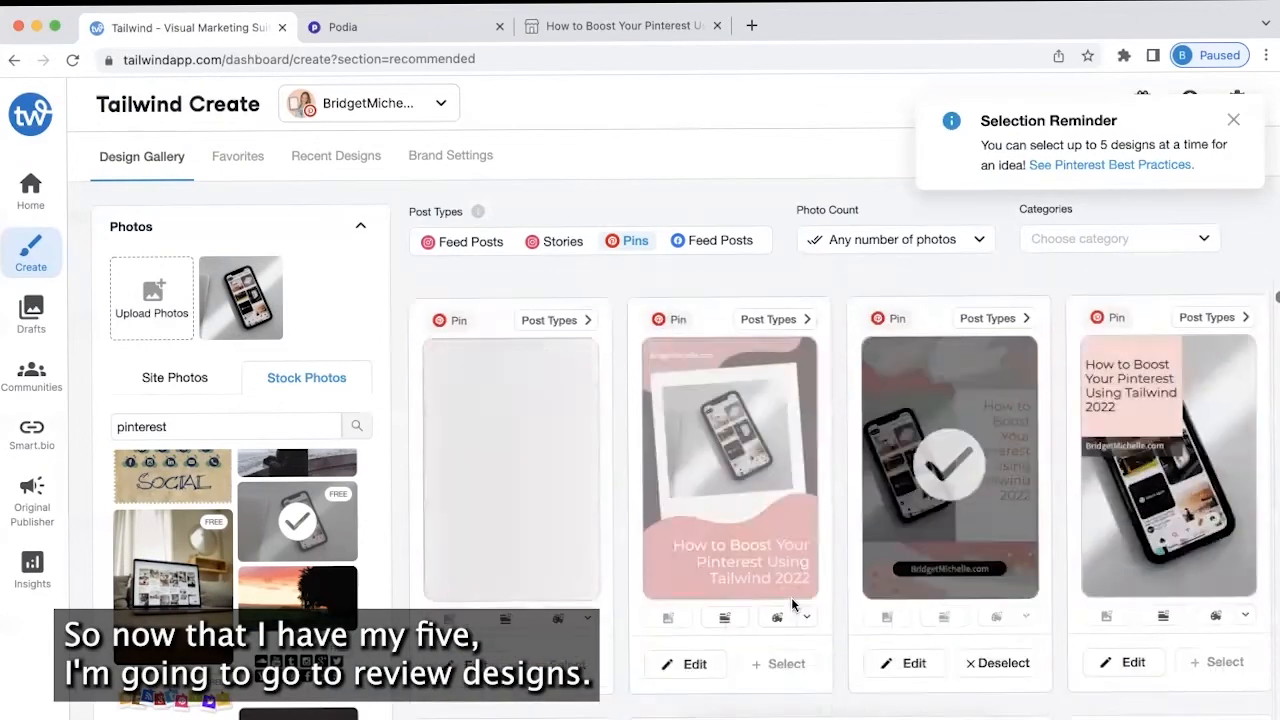
pyautogui.scroll(-3, 791, 604)
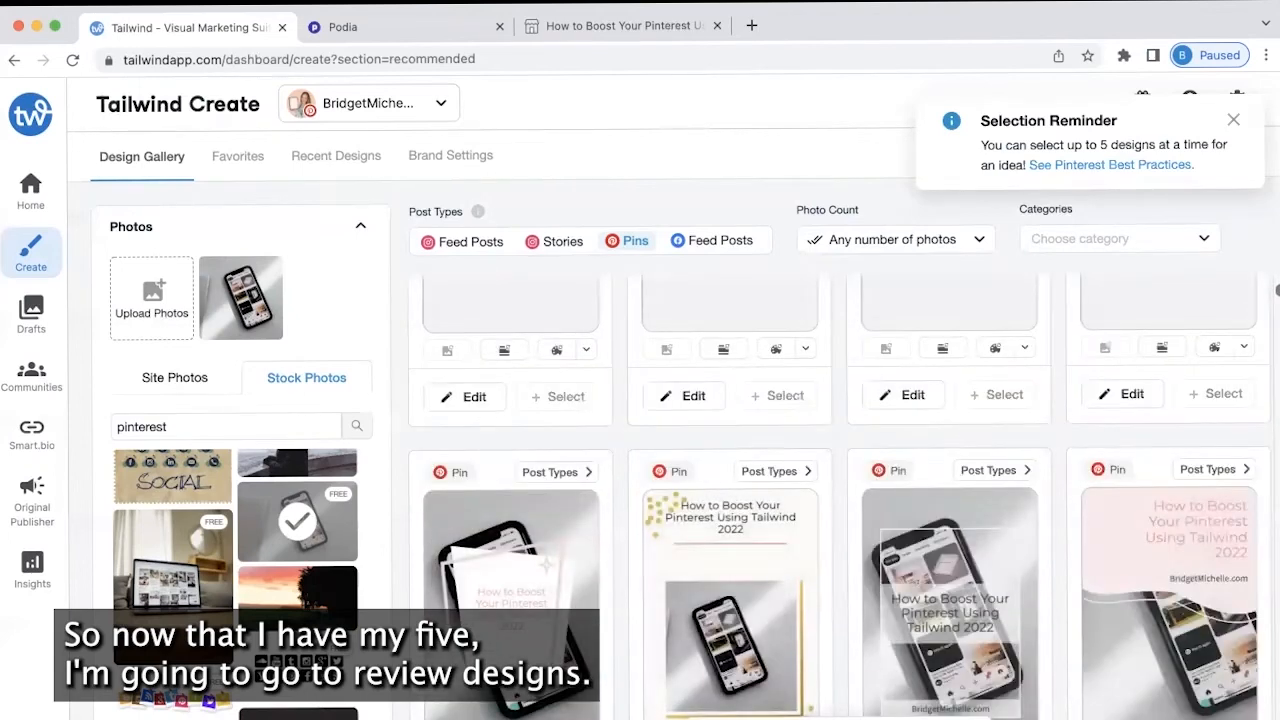
# Open Review Designs, close the best-practice tip, and scroll through the five designs
pyautogui.click(912, 717)
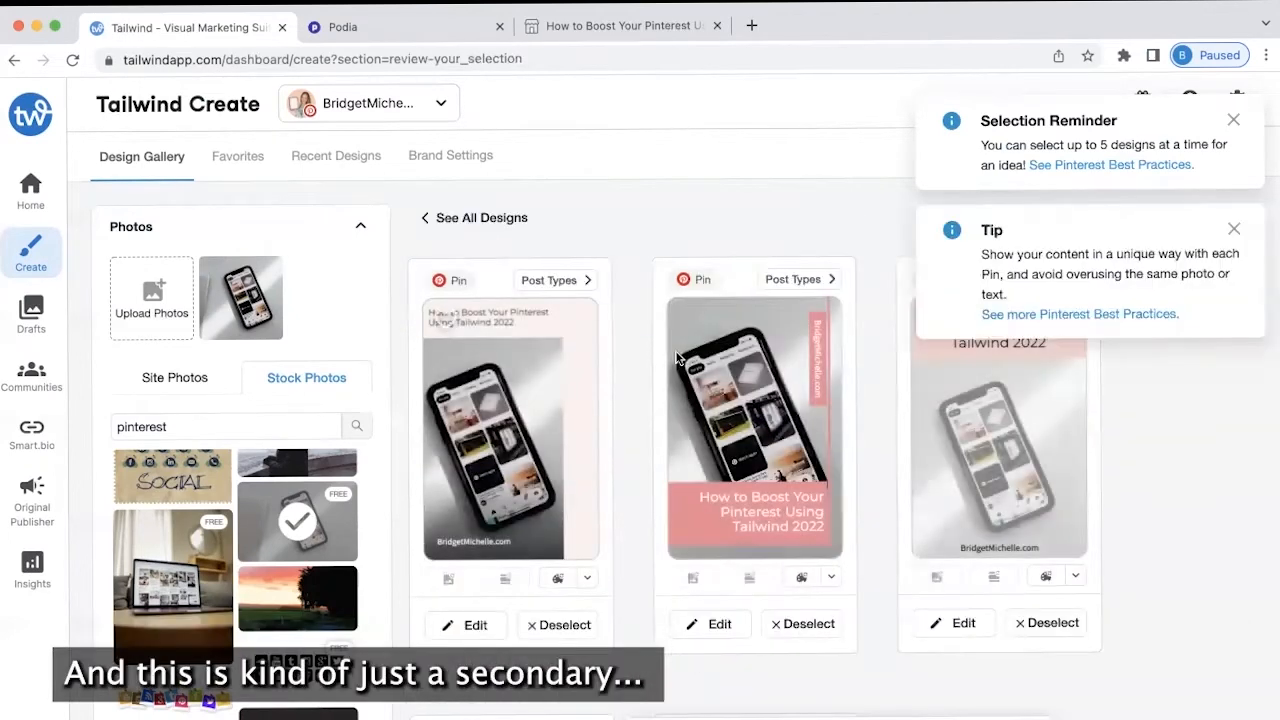
pyautogui.scroll(-4, 877, 657)
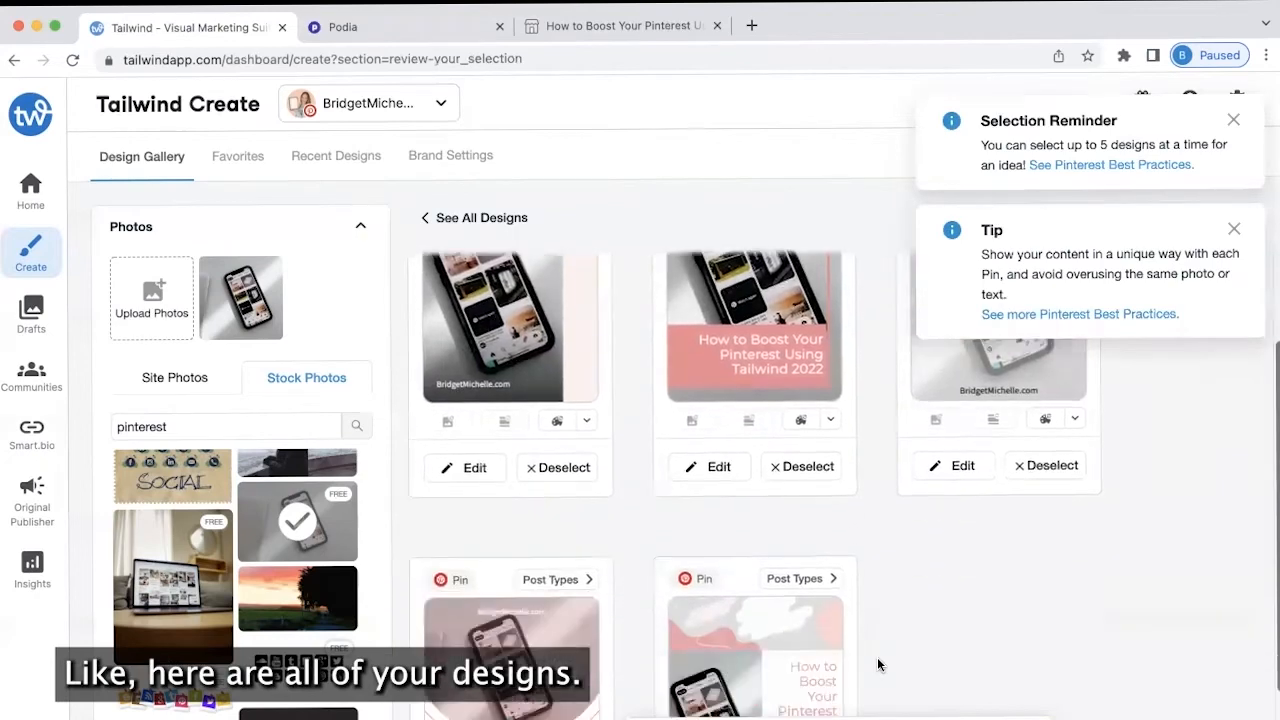
pyautogui.click(1235, 230)
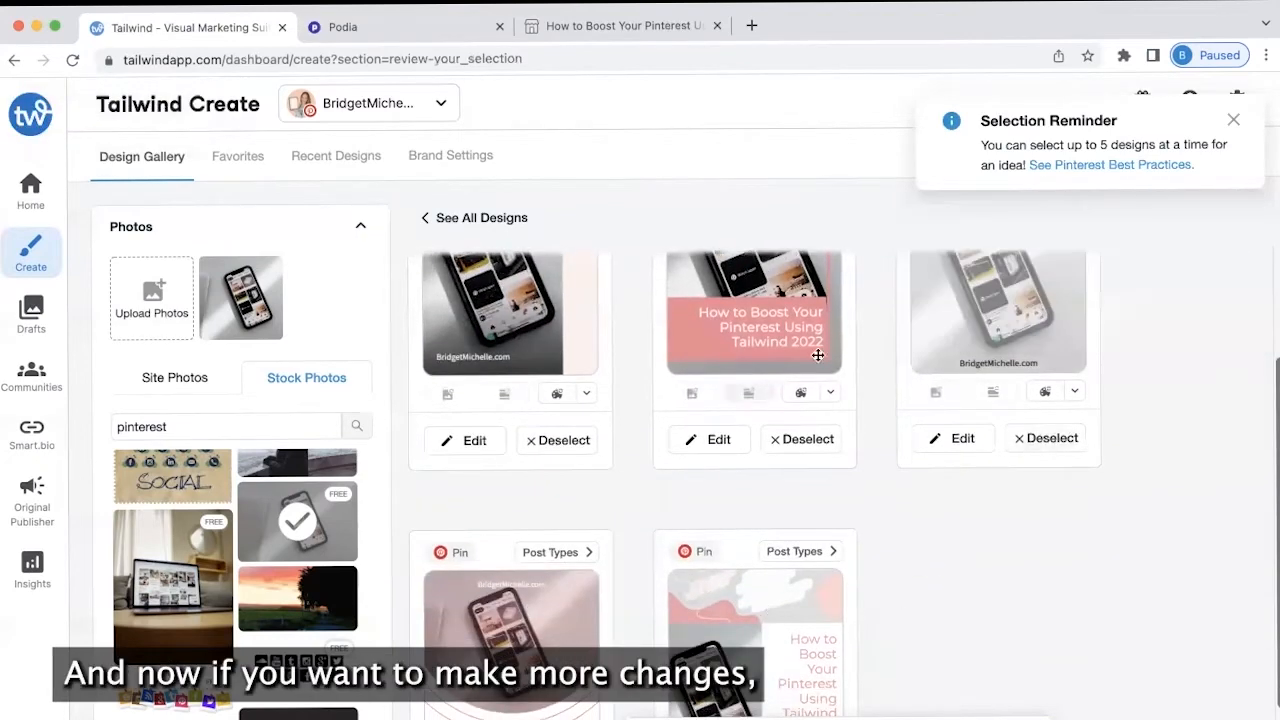
pyautogui.scroll(-3, 764, 561)
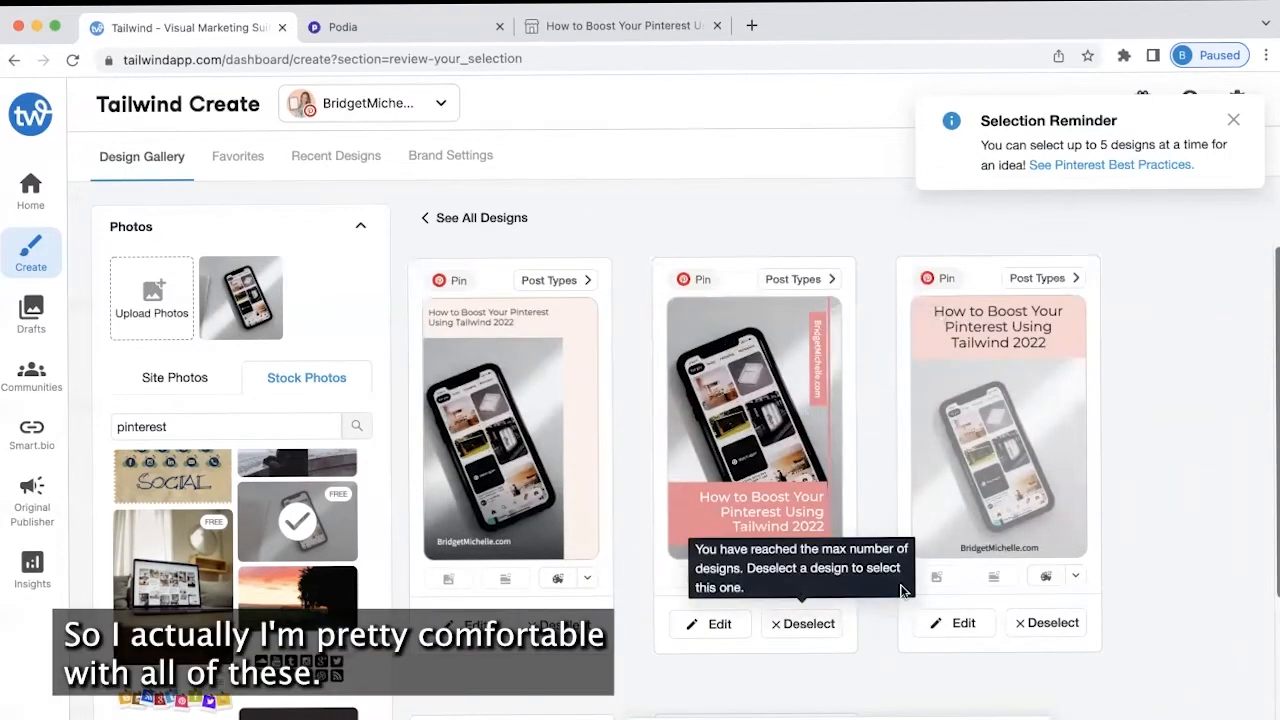
pyautogui.scroll(-3, 1205, 494)
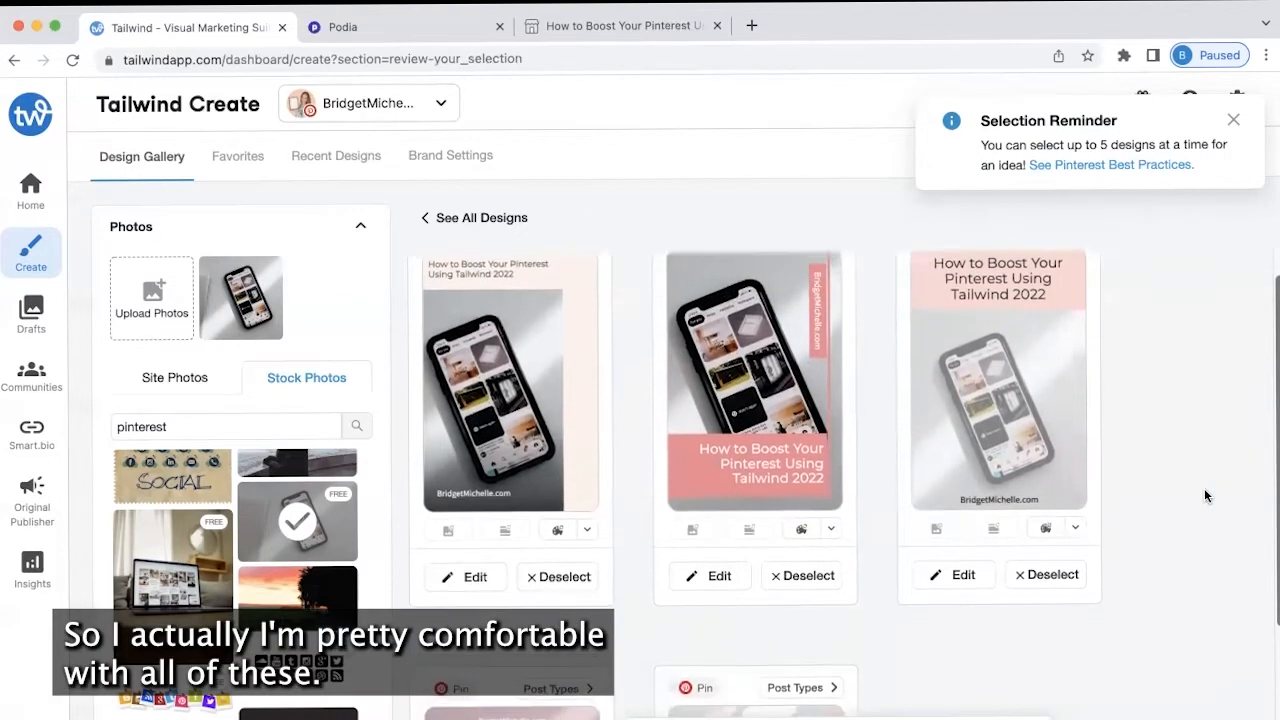
pyautogui.scroll(-2, 1205, 496)
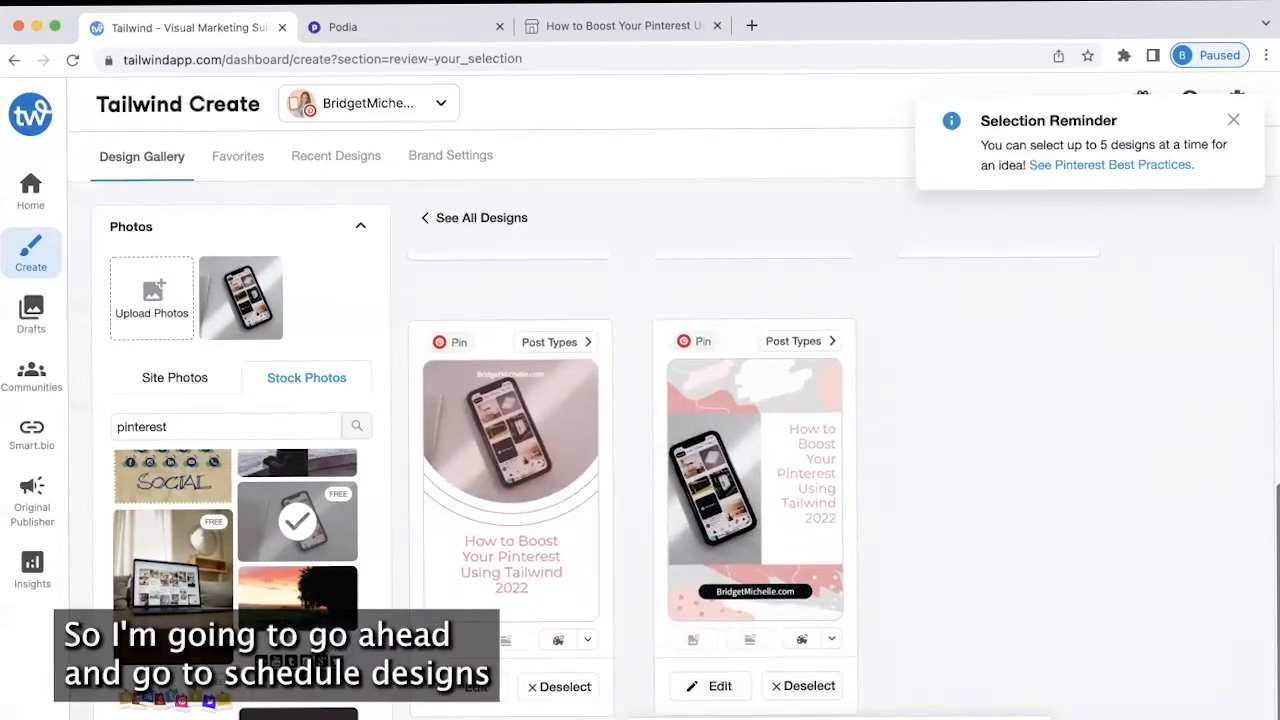
# Schedule the designs to the Pinterest account, creating five editable pin drafts
pyautogui.click(915, 717)
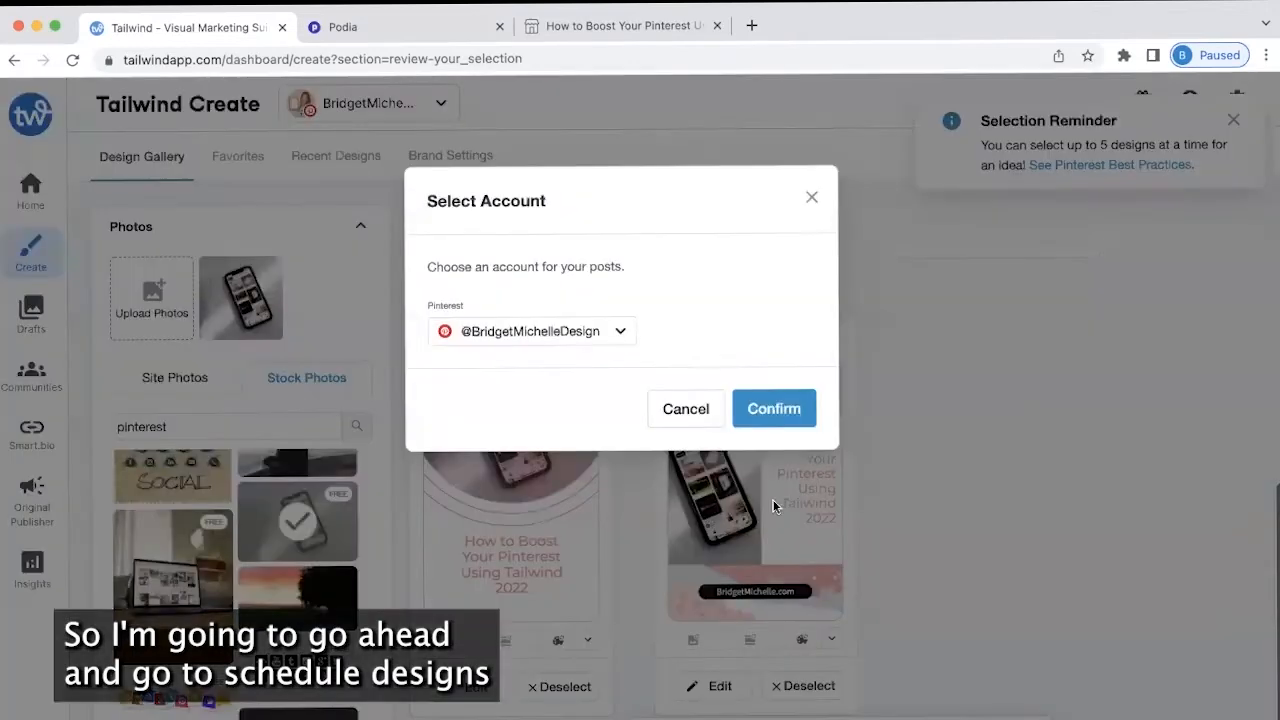
pyautogui.click(548, 340)
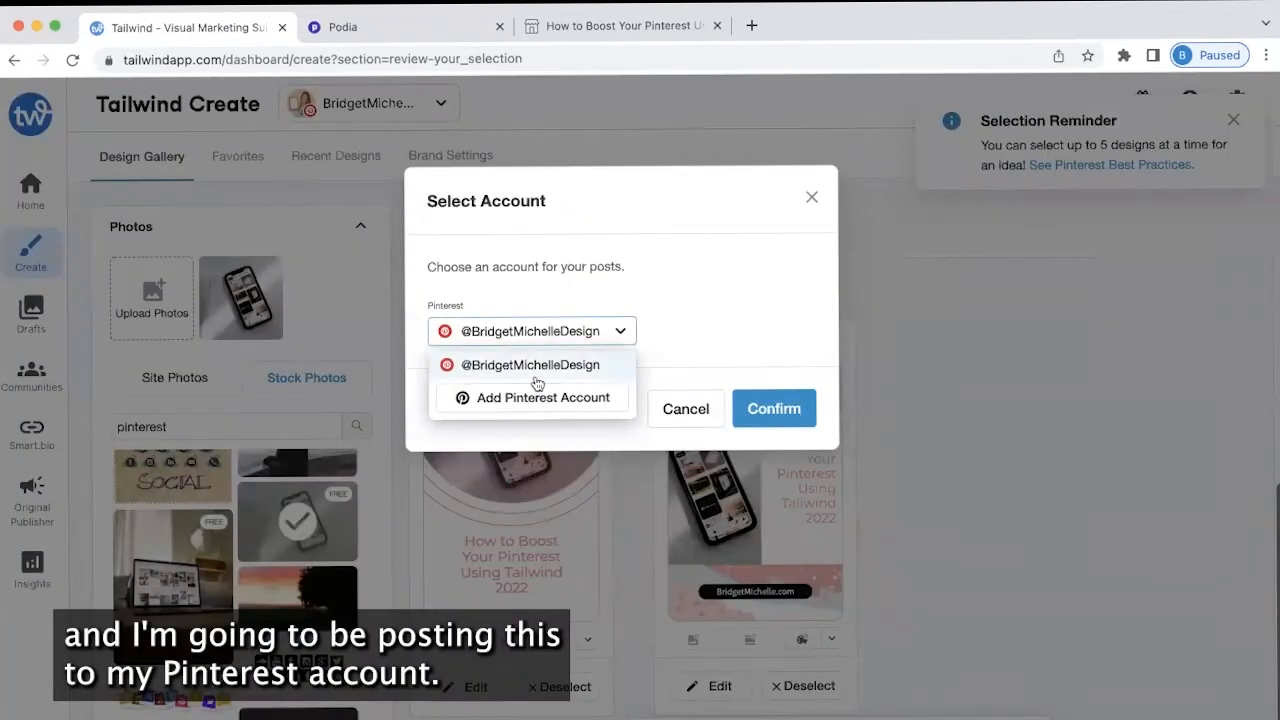
pyautogui.click(783, 410)
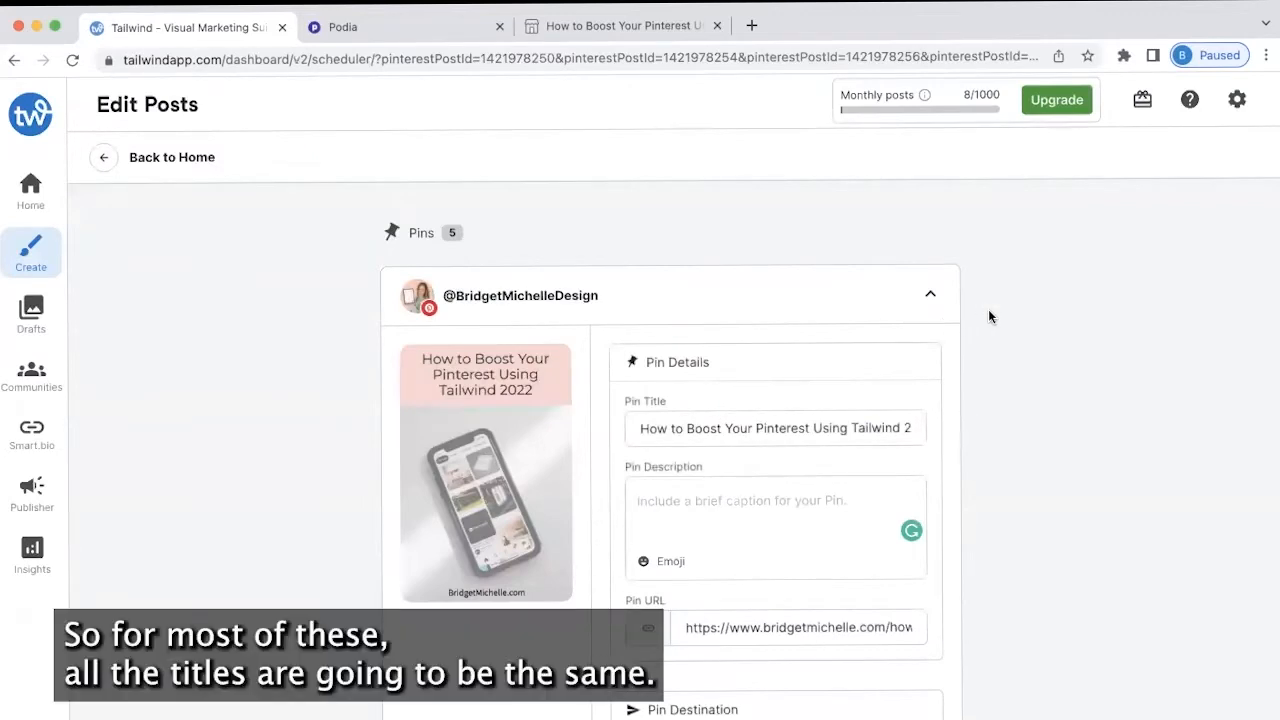
# Append ' -' to the first pin's title, then expand another pin card for editing
pyautogui.click(902, 427)
pyautogui.write('-n')
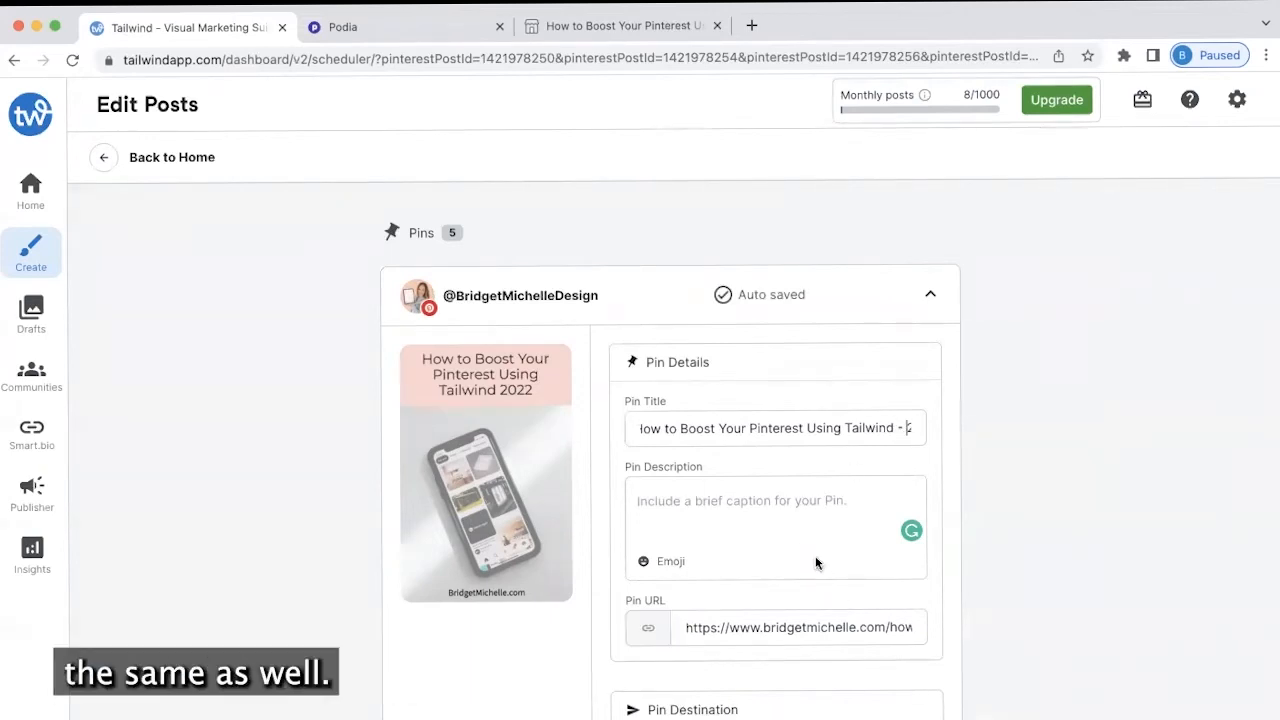
pyautogui.click(722, 495)
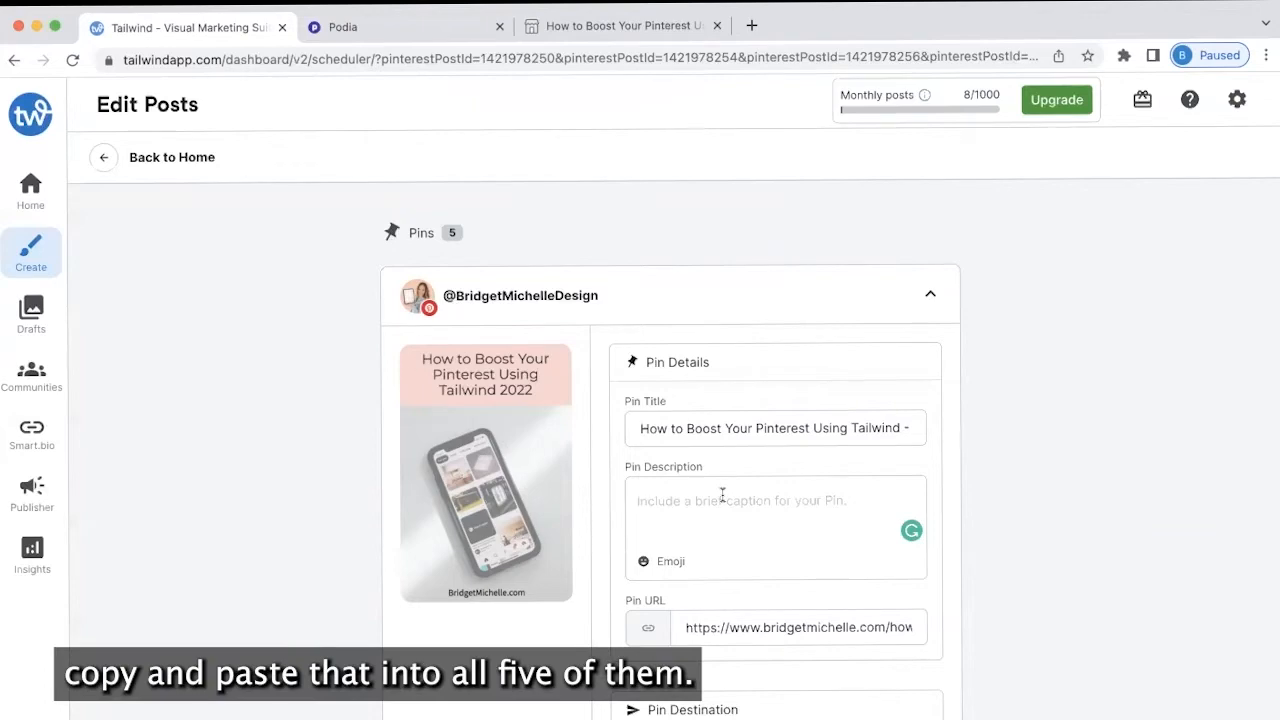
pyautogui.scroll(-12, 722, 496)
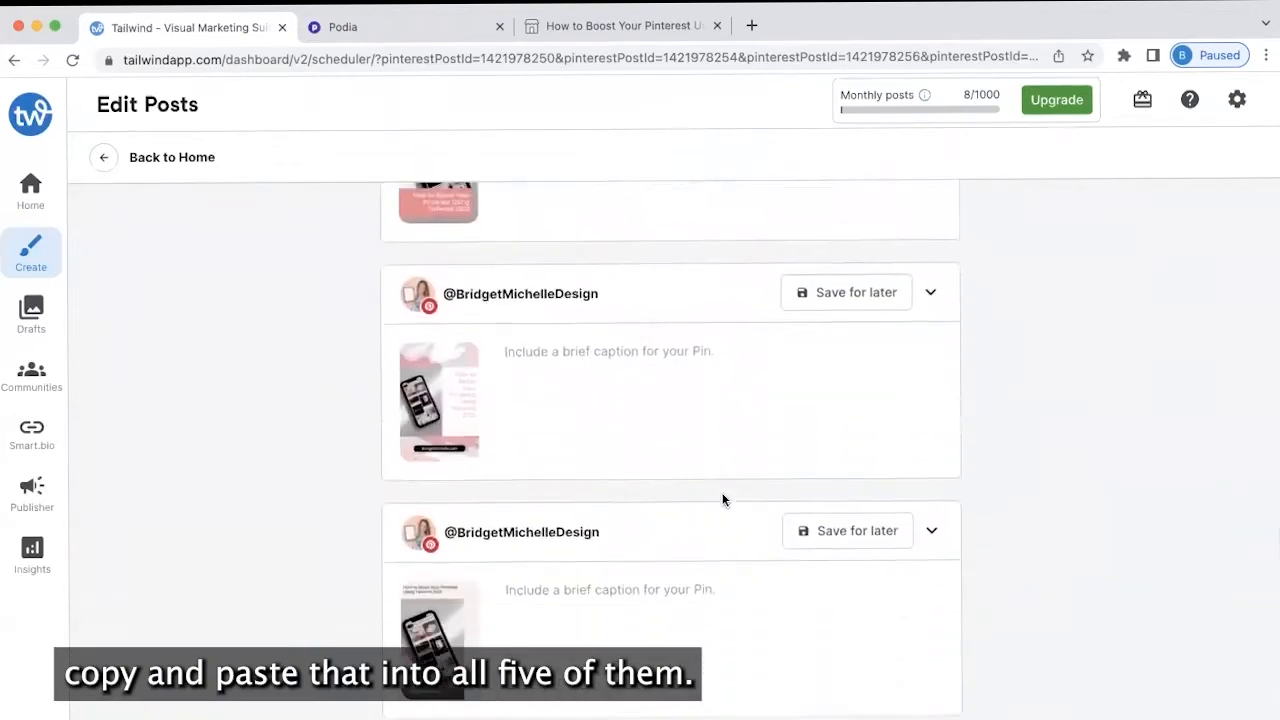
pyautogui.scroll(-1, 720, 496)
pyautogui.click(685, 457)
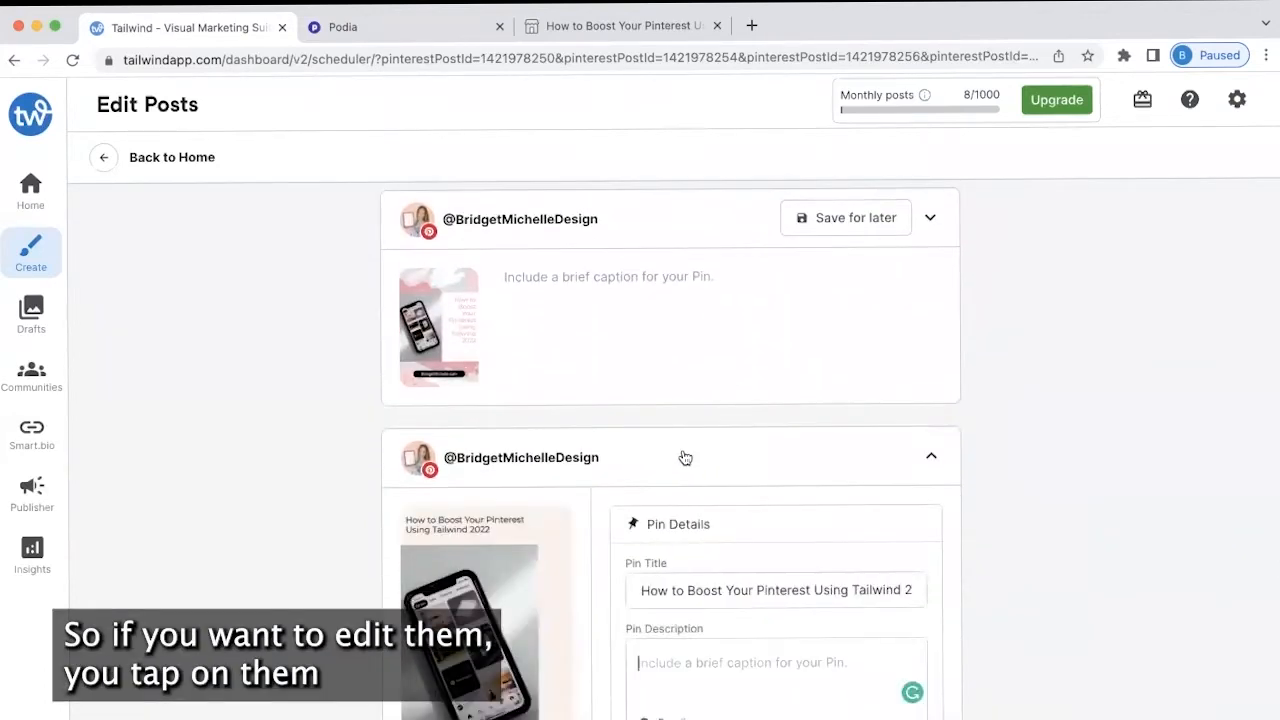
# Type 'How to boost your Pinterest Game in 2022 using Tailwind' as the description and paste the blog's opening paragraph
pyautogui.click(703, 486)
pyautogui.write('How')
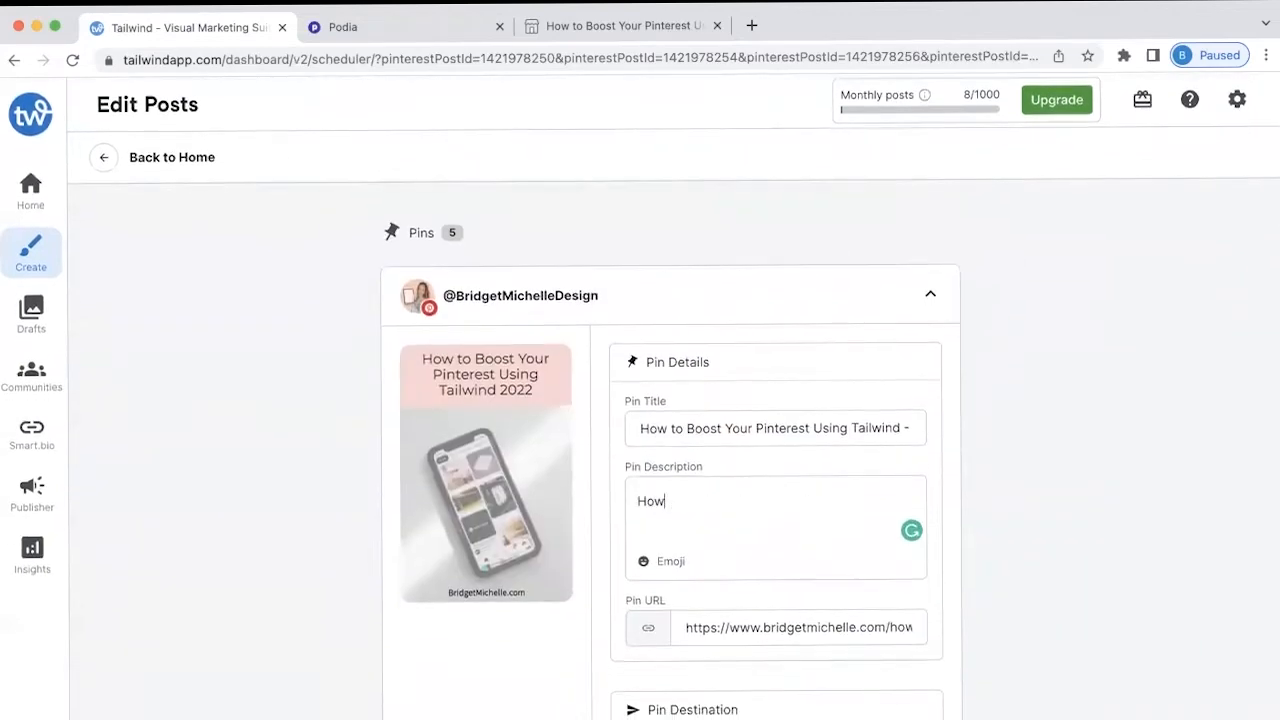
pyautogui.write(' to boost your Pinterest Game in 2022 using Tailwind -')
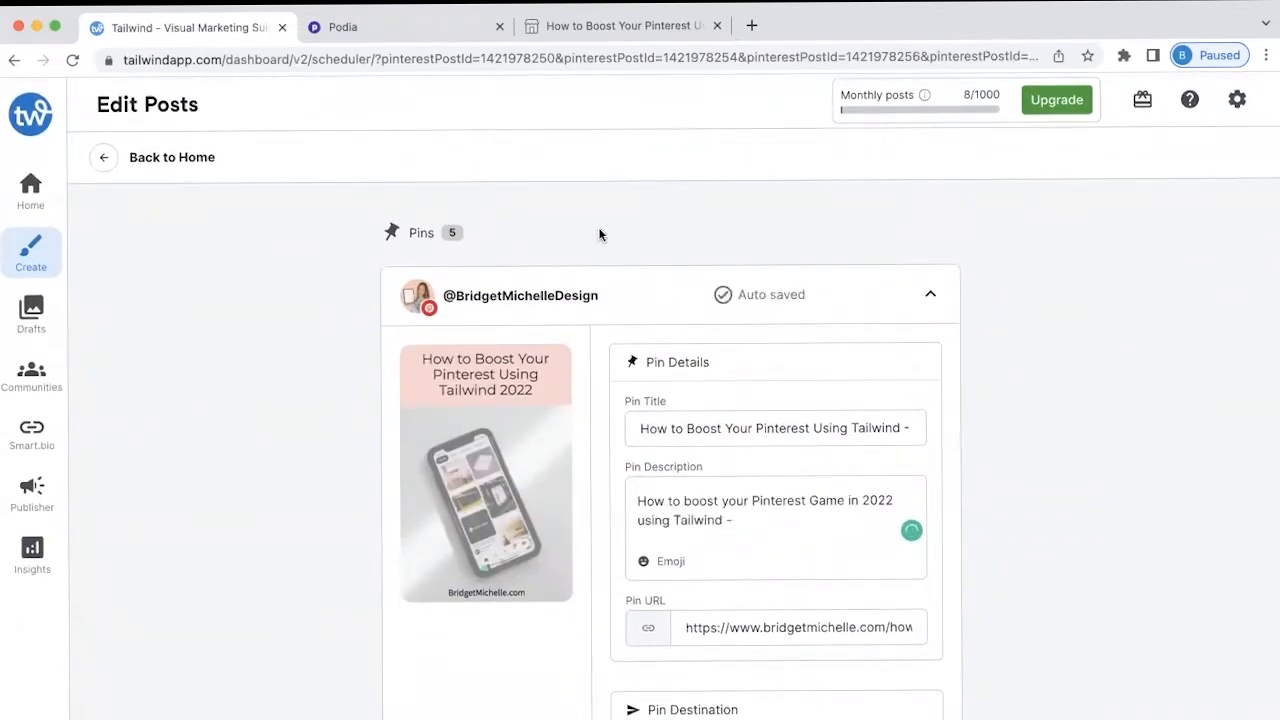
pyautogui.click(624, 27)
pyautogui.scroll(-8, 479, 435)
pyautogui.moveTo(636, 359); pyautogui.dragTo(209, 337)
pyautogui.press('super+c')
pyautogui.click(188, 28)
pyautogui.press('super+v')
# Cut 'literally' and a sentence, add 'on Pinterest with the help of Tailwind' and a keyword line
pyautogui.moveTo(852, 540); pyautogui.dragTo(845, 520)
pyautogui.press('BackSpace')
pyautogui.doubleClick(660, 539)
pyautogui.press('BackSpace')
pyautogui.press('BackSpace')
pyautogui.click(885, 559)
pyautogui.write('on Pinterest with the help of Tailwind')
pyautogui.press('Right')
pyautogui.press('Right')
pyautogui.press('Return')
pyautogui.press('Return')
pyautogui.write('Pinterest growth | Pinterest marketing | Pinterest hacks | Pinterest How to')
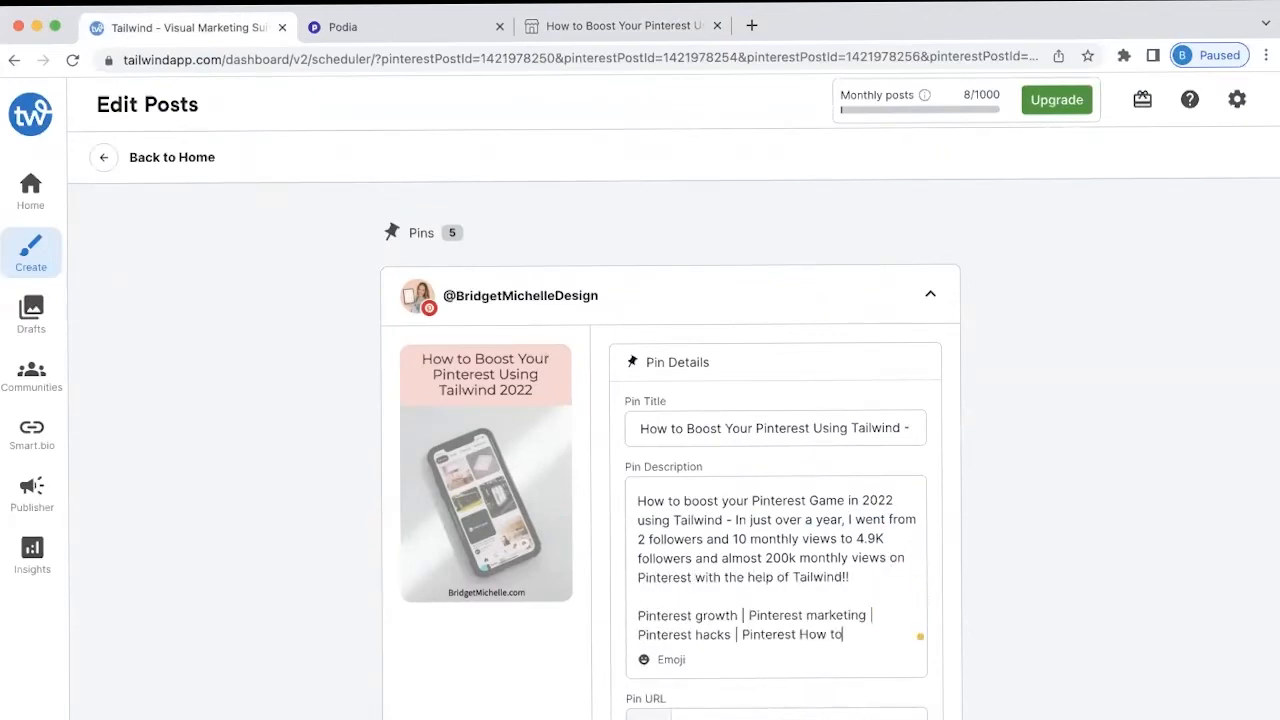
pyautogui.write(' | Pinterest 101 | Tailwind | Tailwind App | Tailwind Create |')
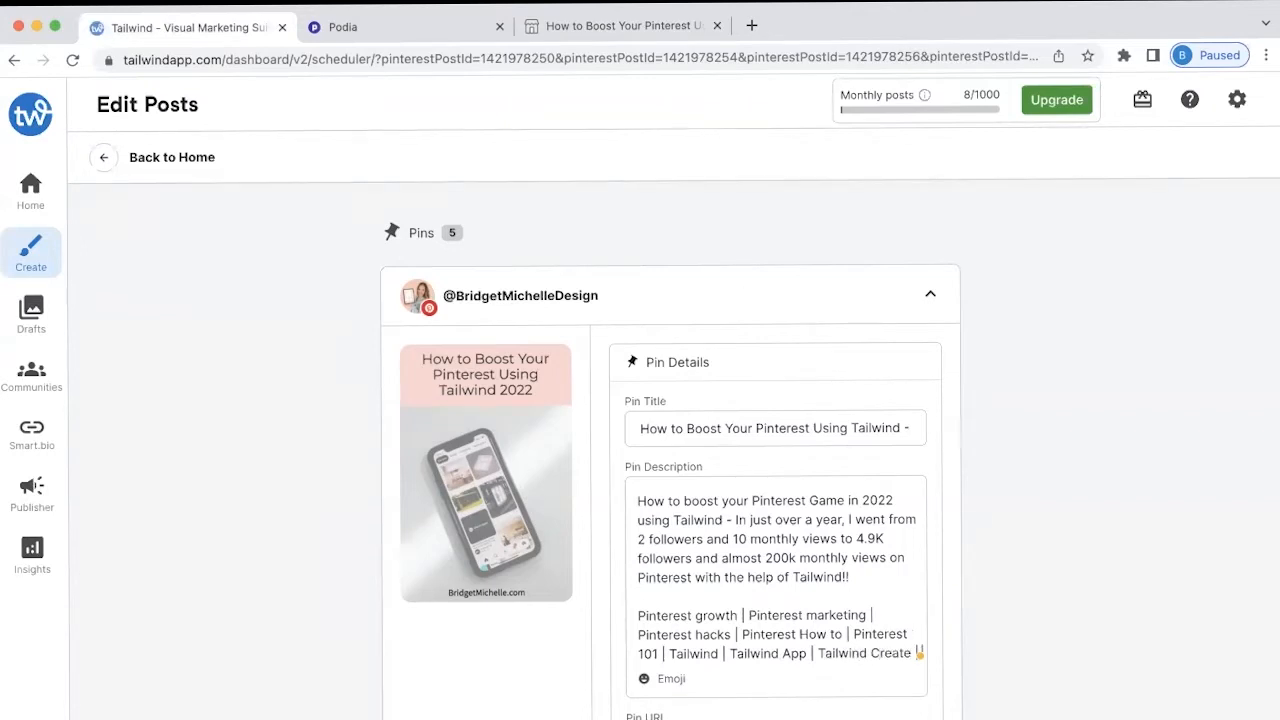
pyautogui.write(' Tailwind 101 | Tailwind how to')
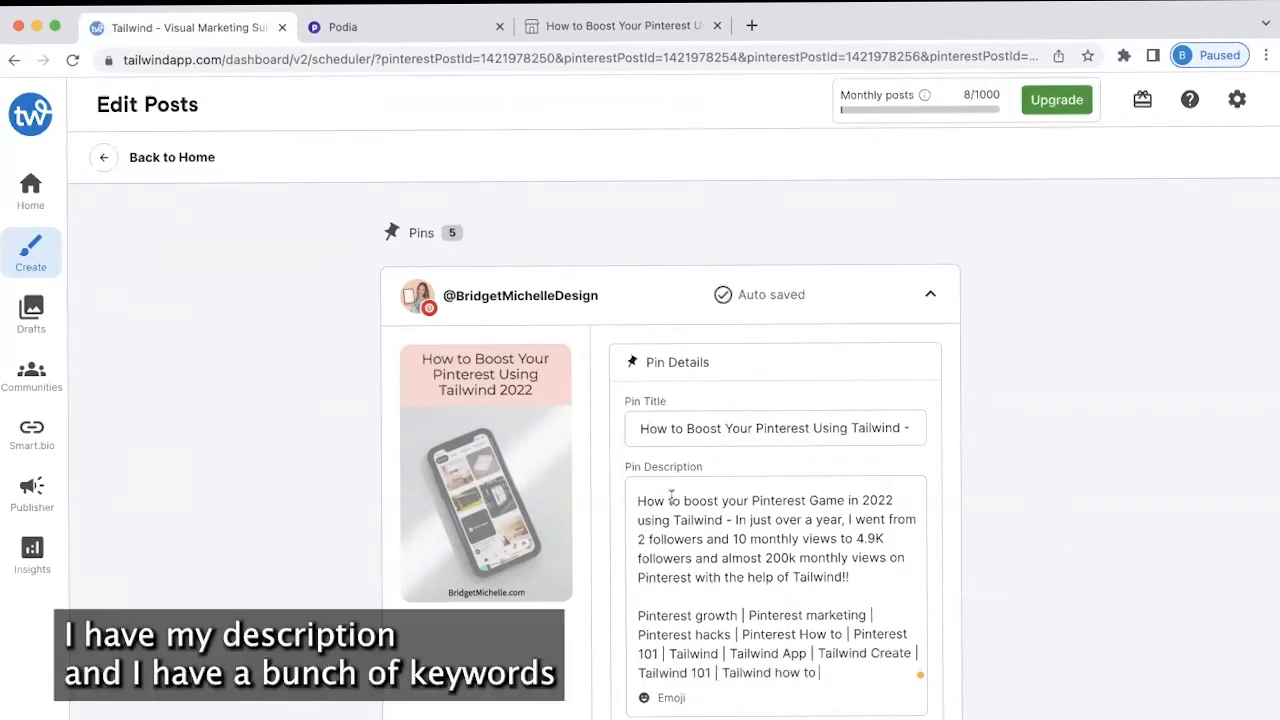
pyautogui.moveTo(820, 673); pyautogui.dragTo(592, 503)
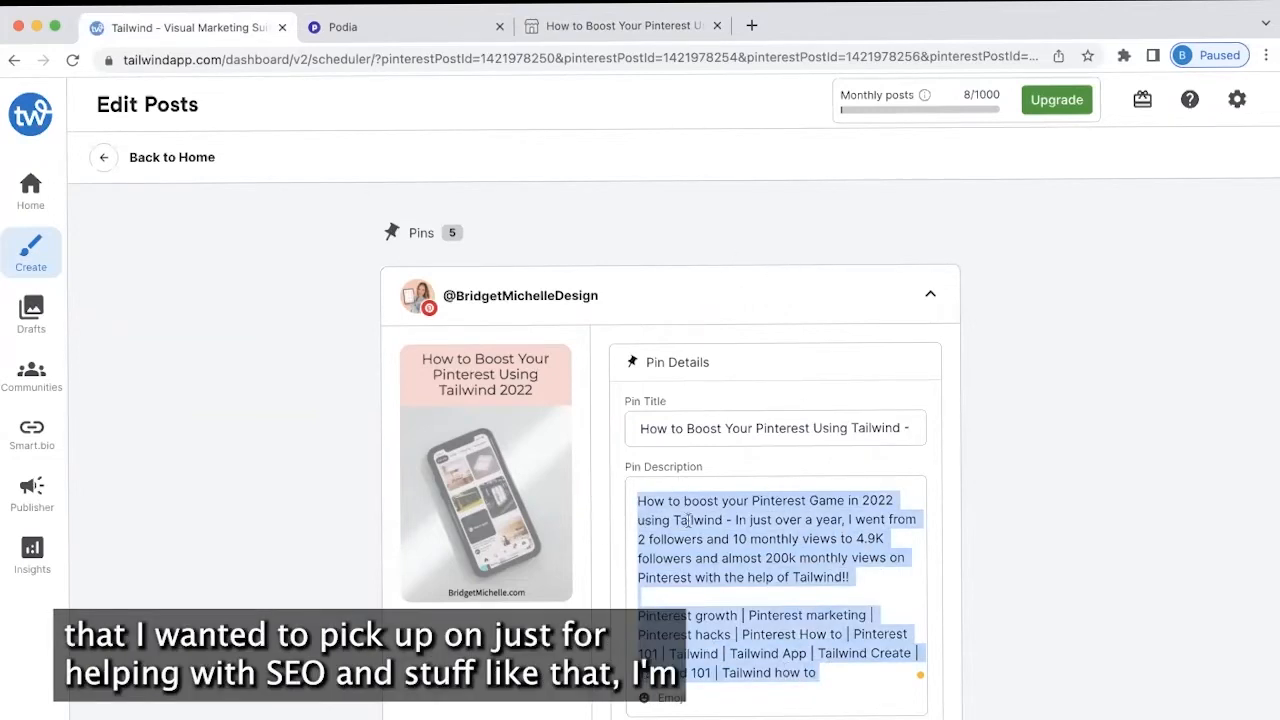
pyautogui.scroll(-1, 714, 620)
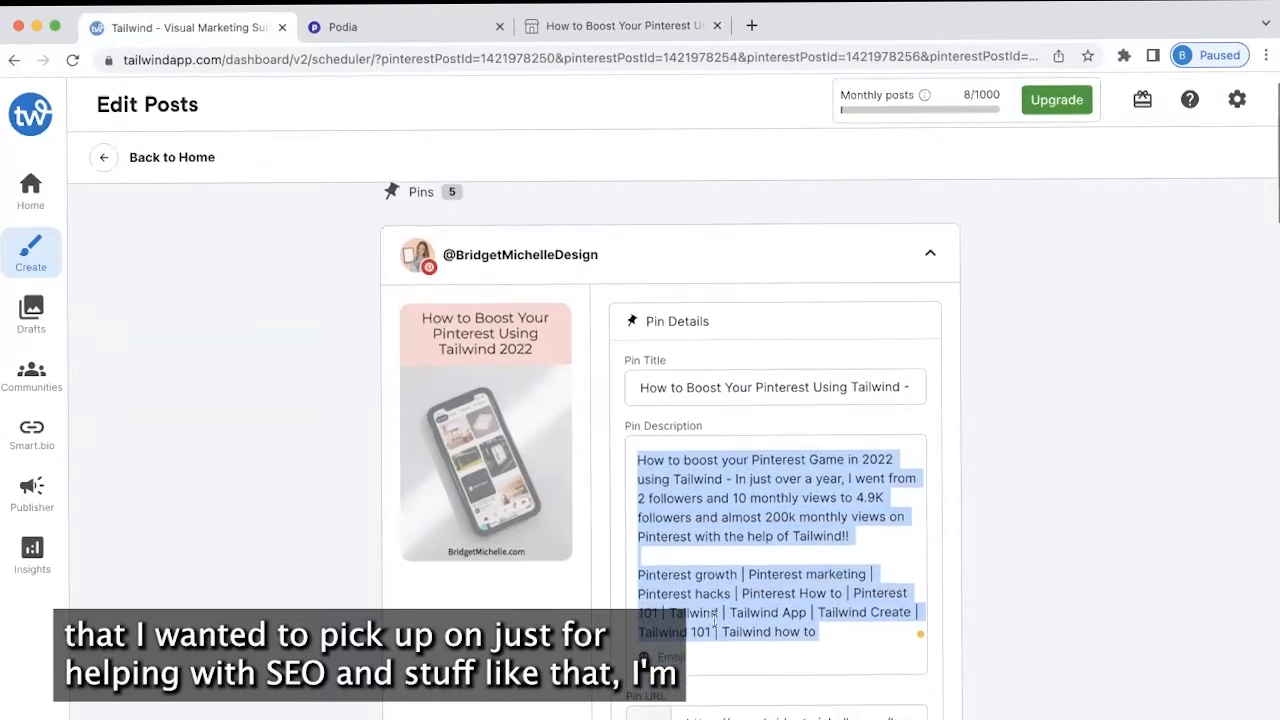
pyautogui.scroll(-1, 712, 626)
# Expand the second and next collapsed pin cards for editing
pyautogui.scroll(-4, 712, 626)
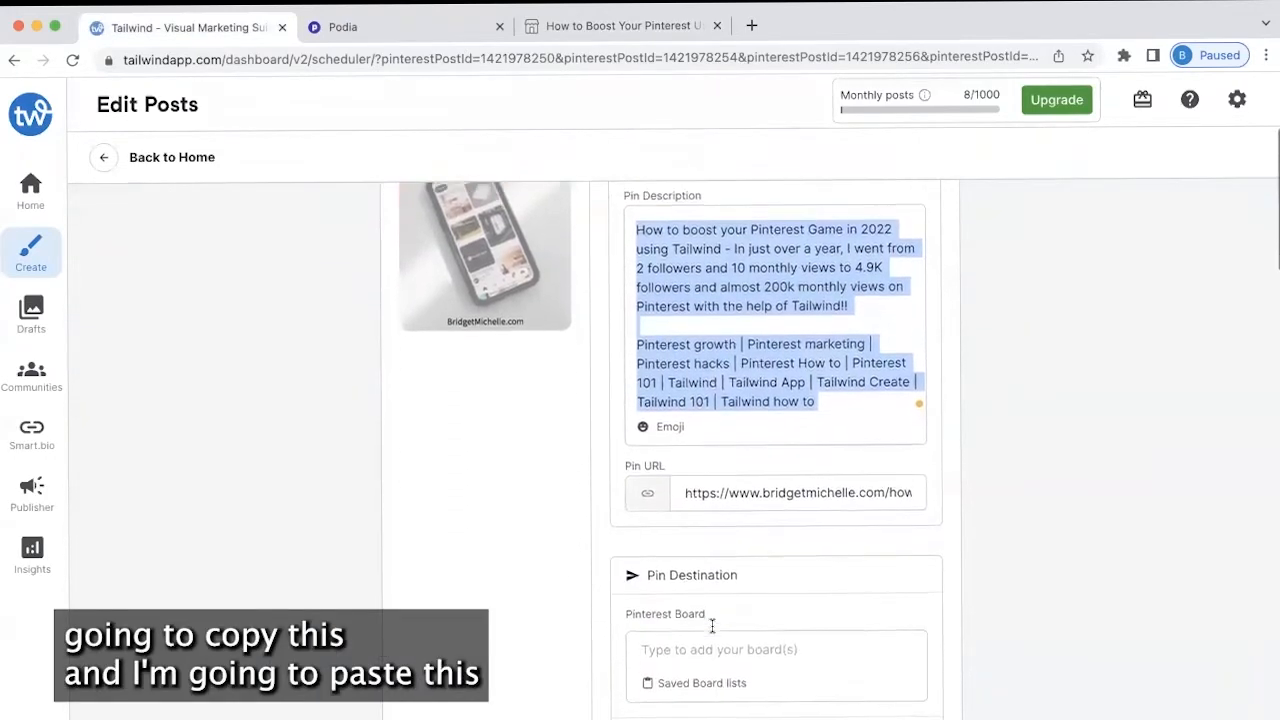
pyautogui.scroll(5, 705, 527)
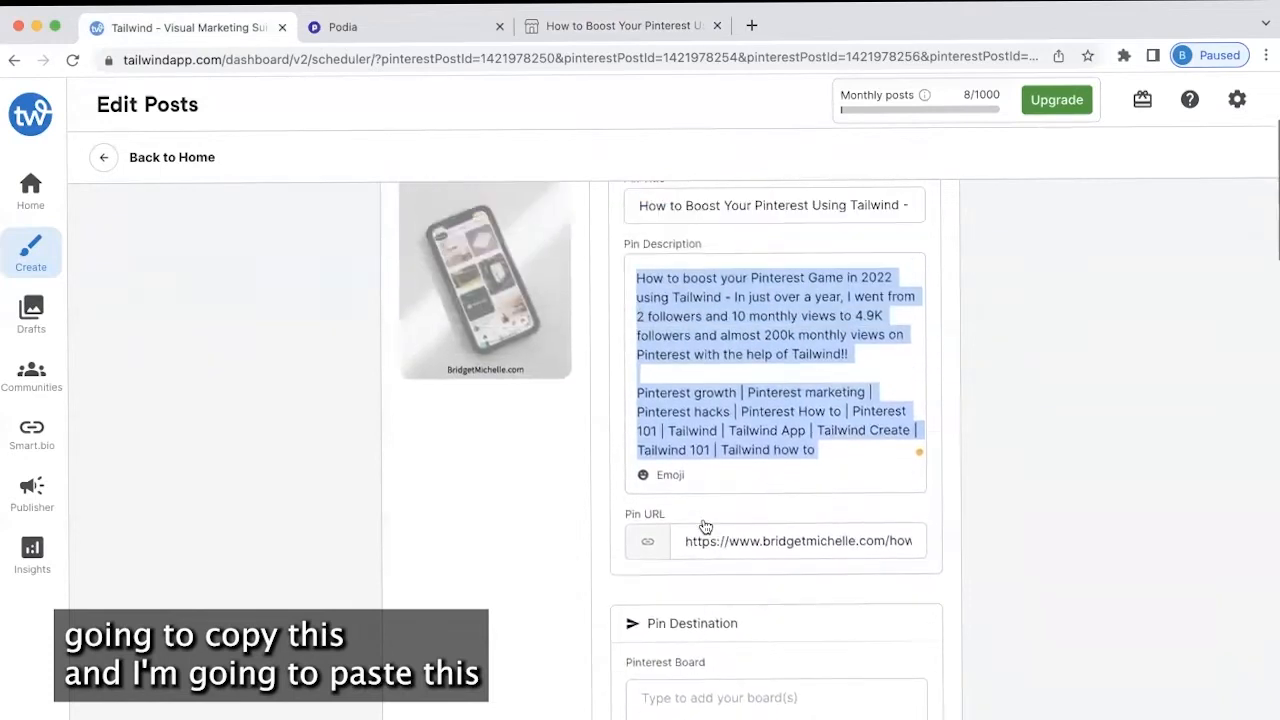
pyautogui.scroll(-6, 705, 527)
pyautogui.scroll(-5, 703, 604)
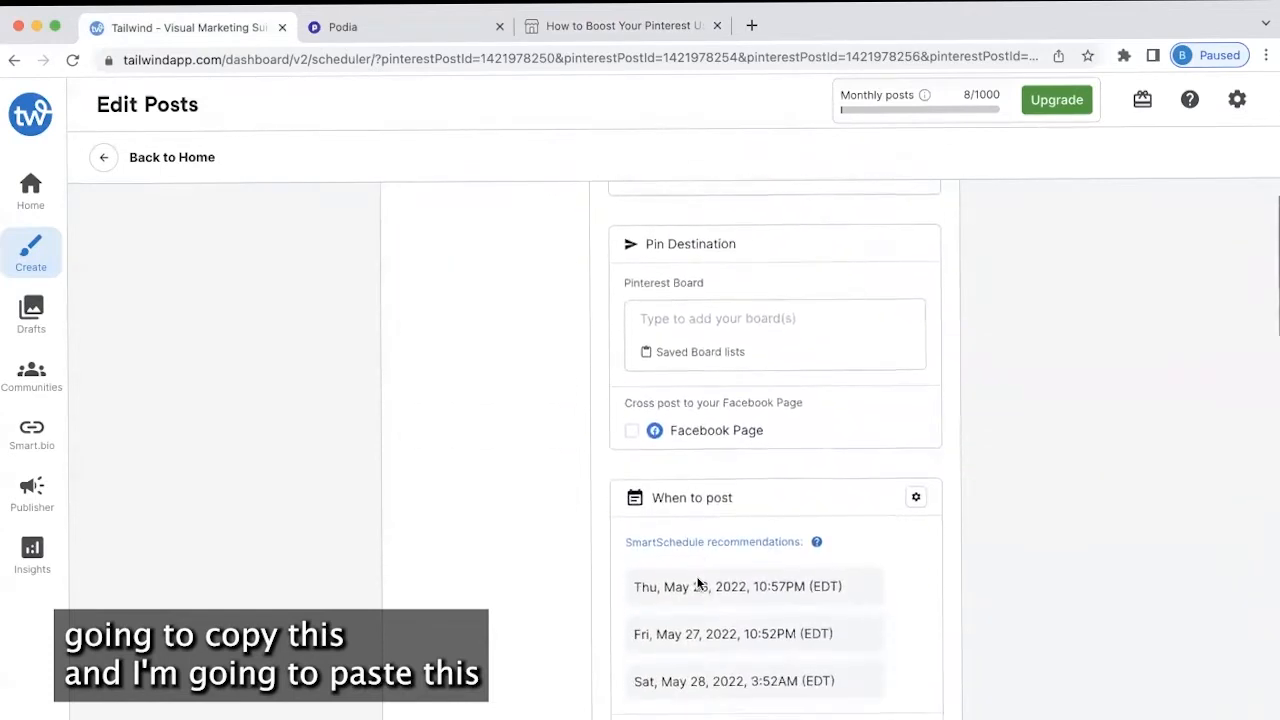
pyautogui.click(668, 583)
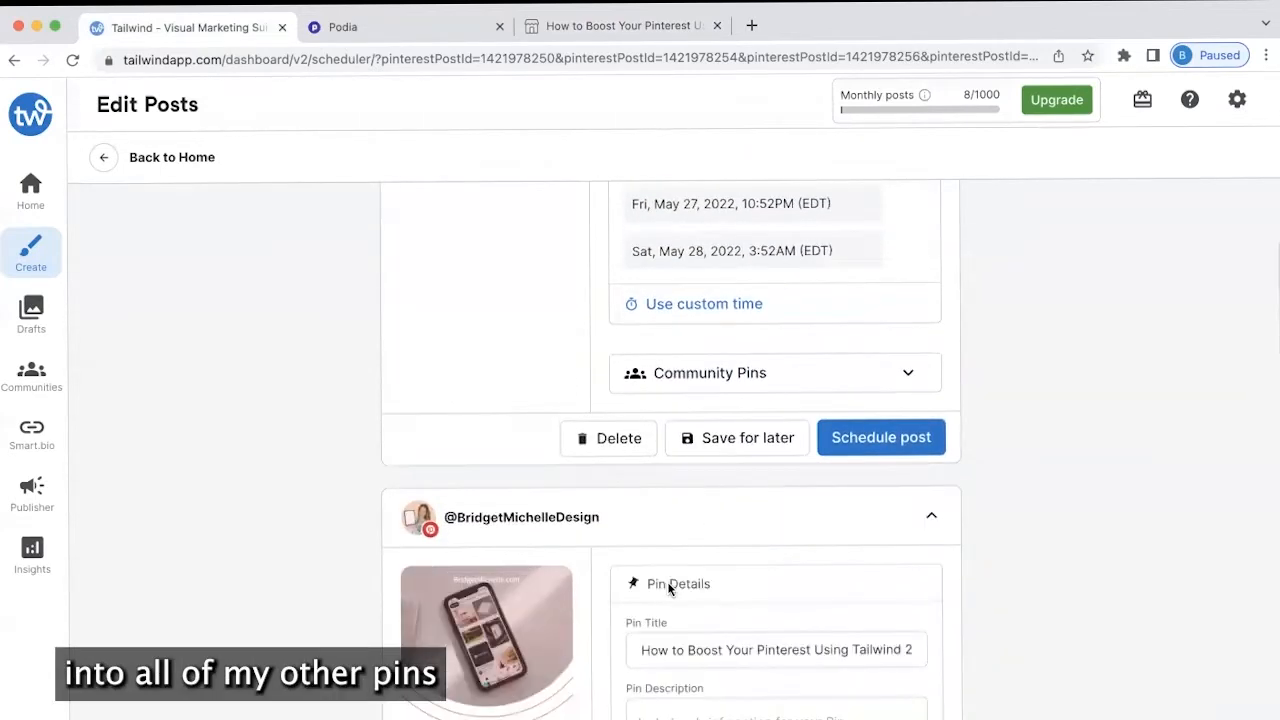
pyautogui.scroll(5, 693, 572)
pyautogui.scroll(-6, 708, 652)
pyautogui.scroll(-10, 700, 610)
pyautogui.click(689, 577)
# Paste the copied growth description and keyword list into the last pin's description
pyautogui.scroll(-10, 746, 634)
pyautogui.click(711, 509)
pyautogui.scroll(-10, 702, 560)
pyautogui.scroll(15, 703, 566)
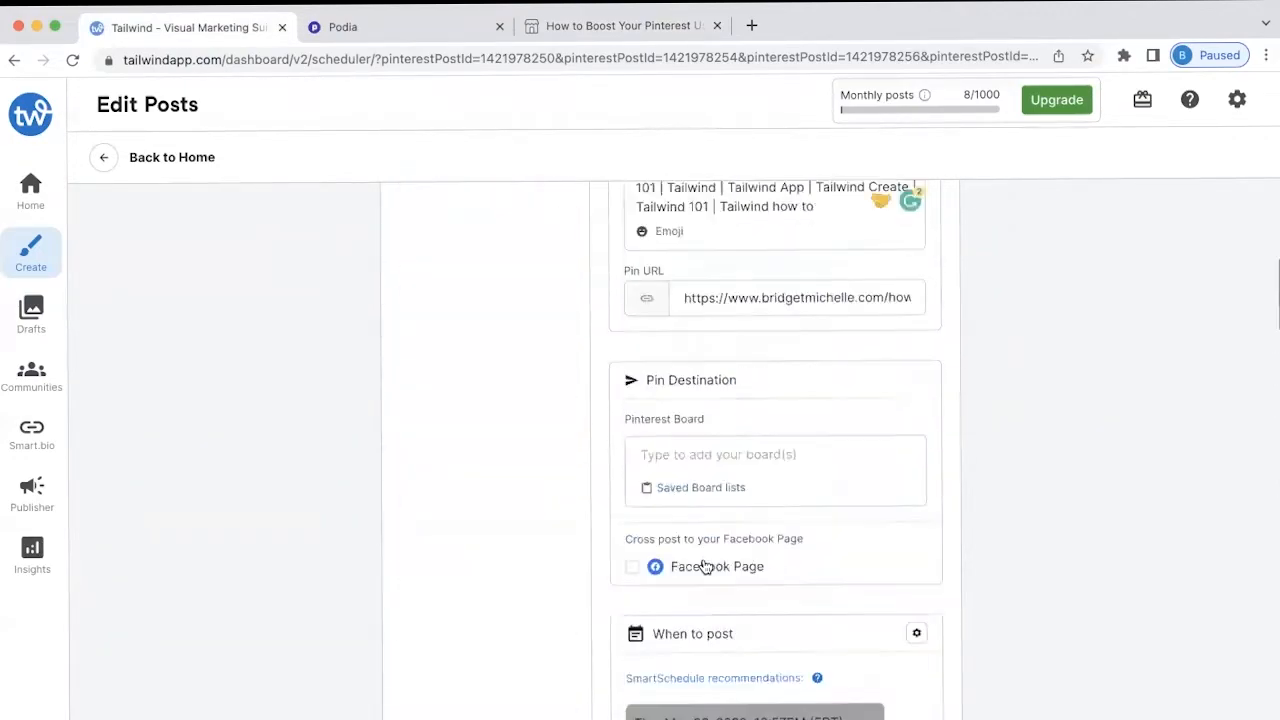
pyautogui.scroll(-10, 889, 503)
pyautogui.scroll(-3, 887, 517)
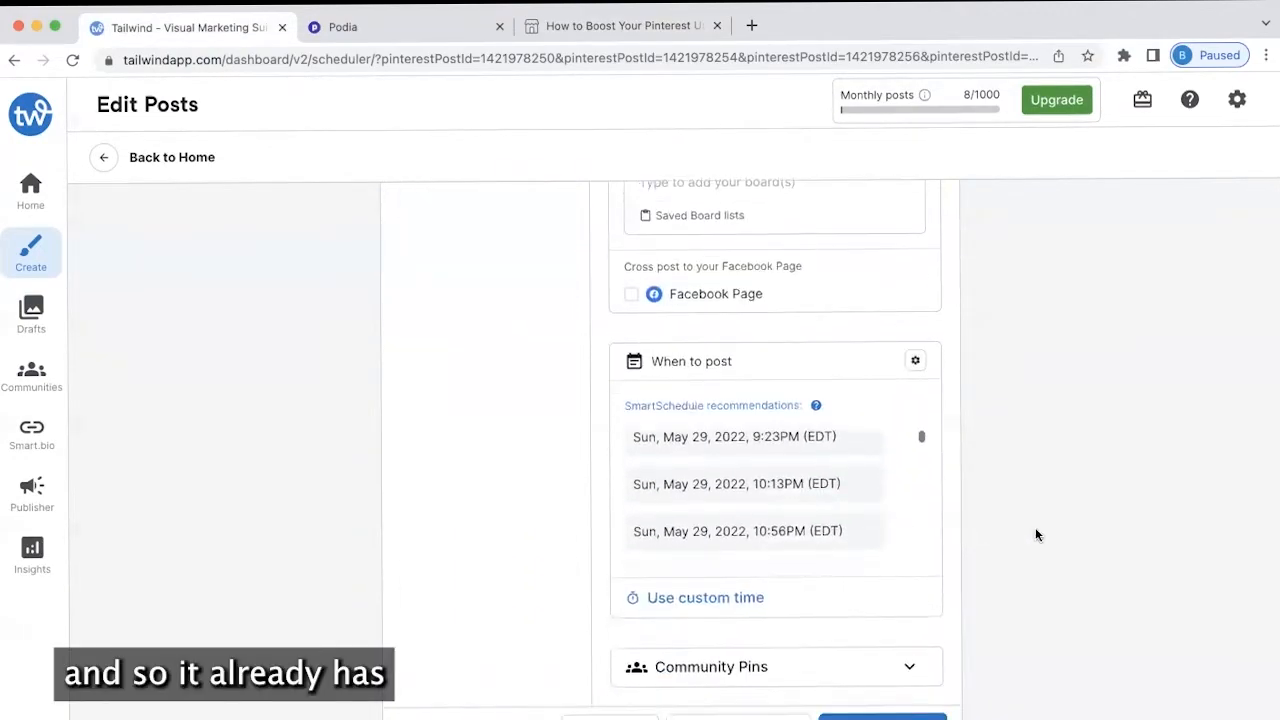
pyautogui.scroll(-6, 1031, 549)
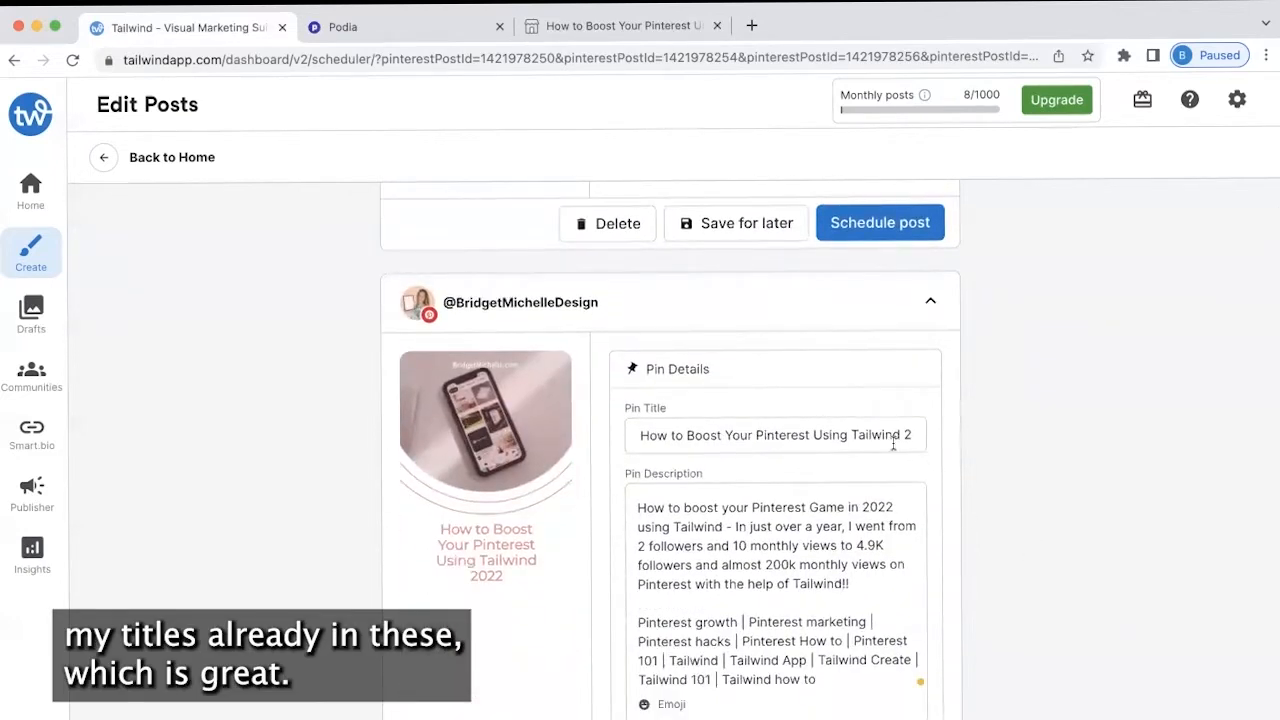
pyautogui.scroll(-3, 935, 605)
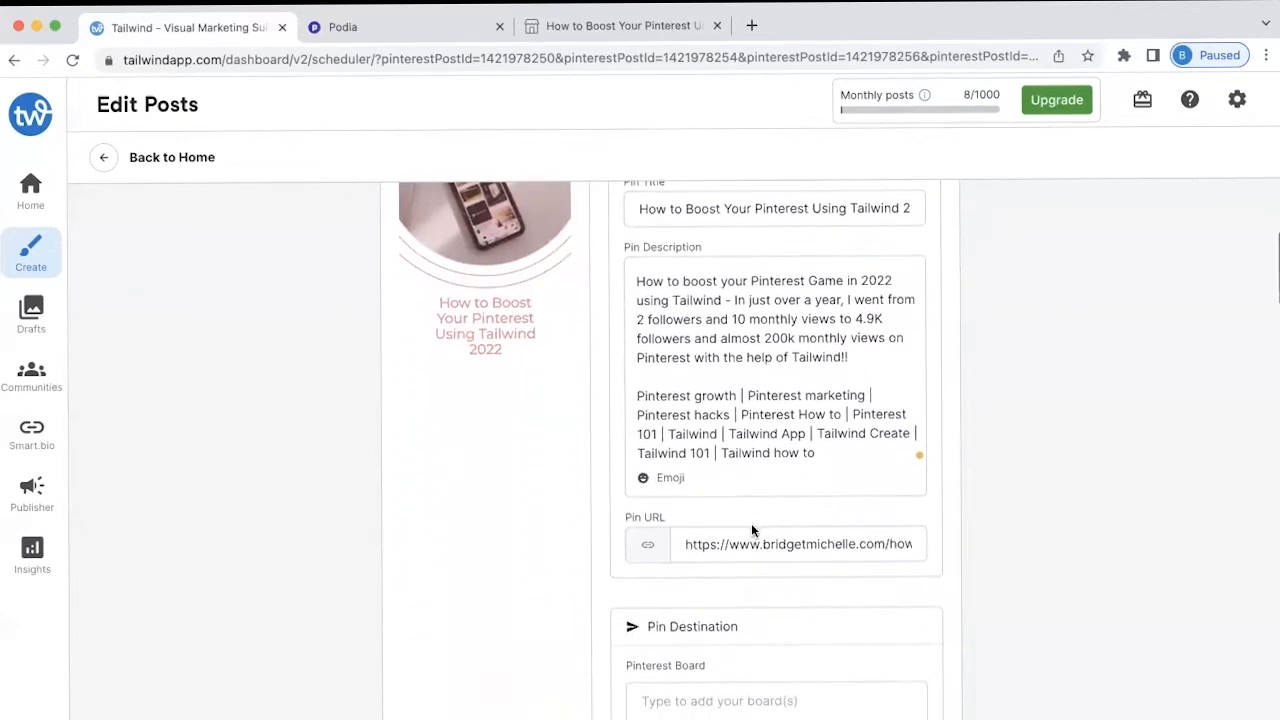
pyautogui.scroll(15, 771, 570)
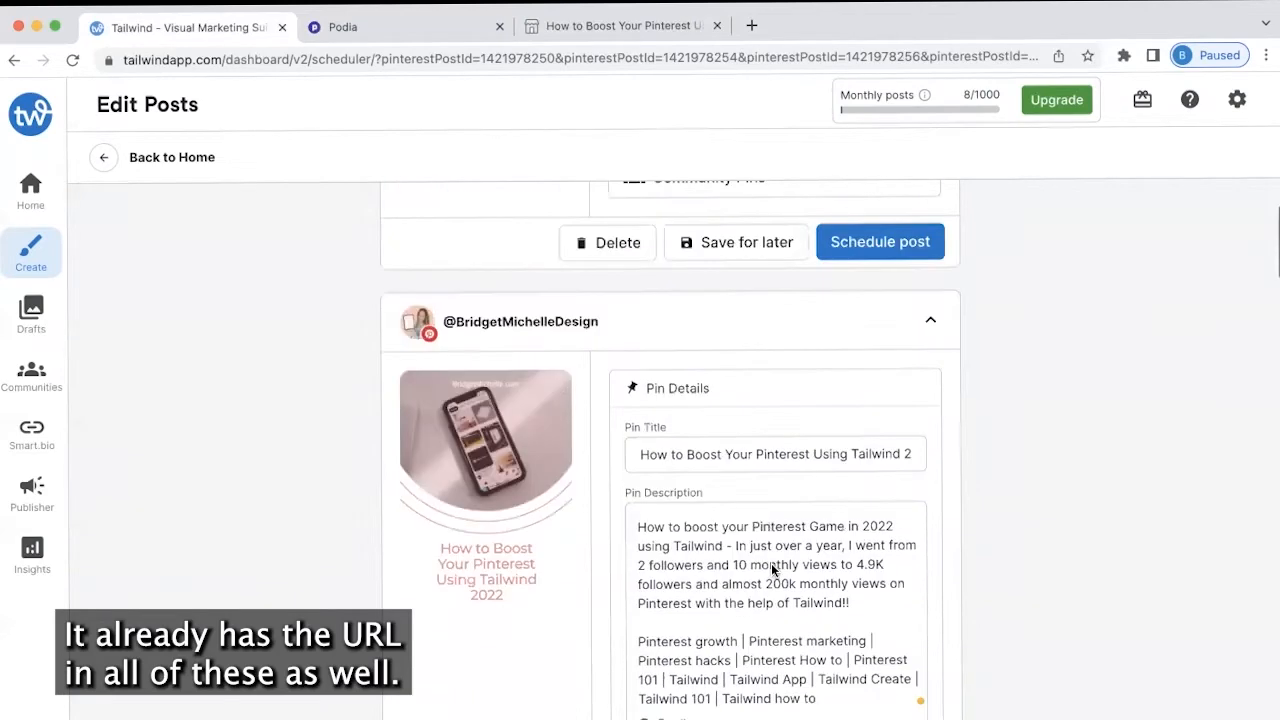
pyautogui.scroll(8, 771, 565)
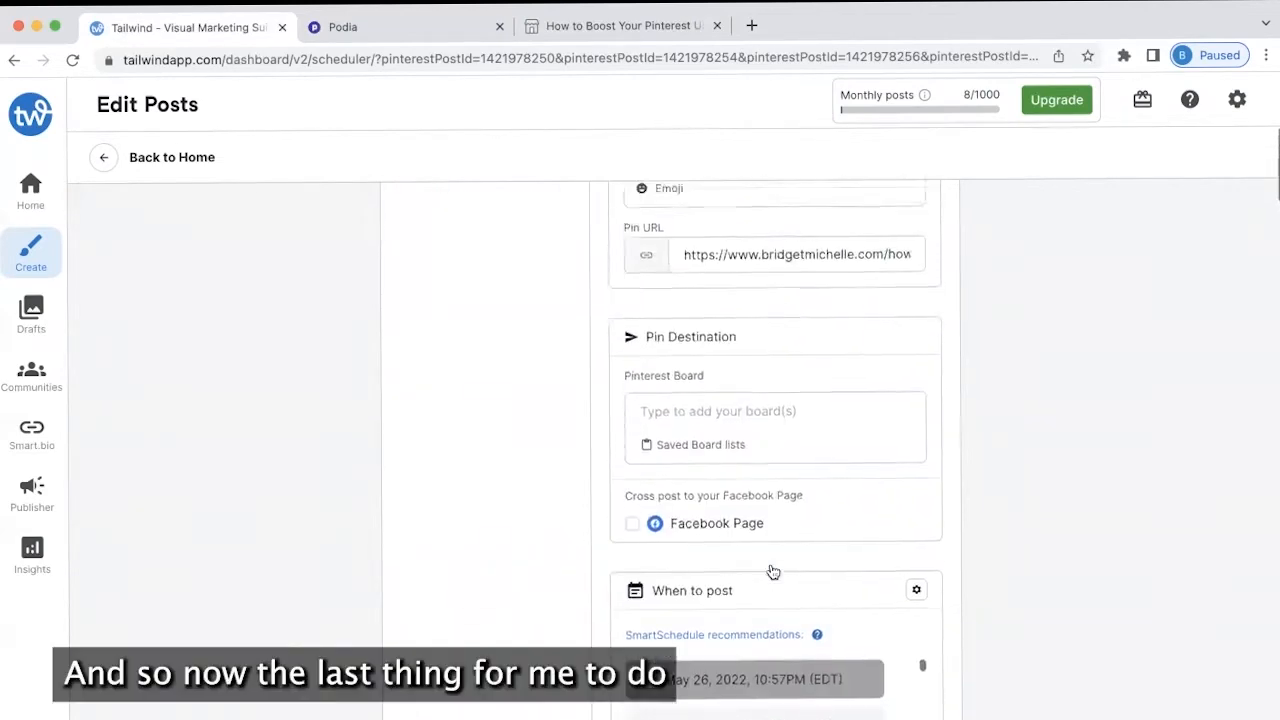
pyautogui.scroll(-4, 987, 483)
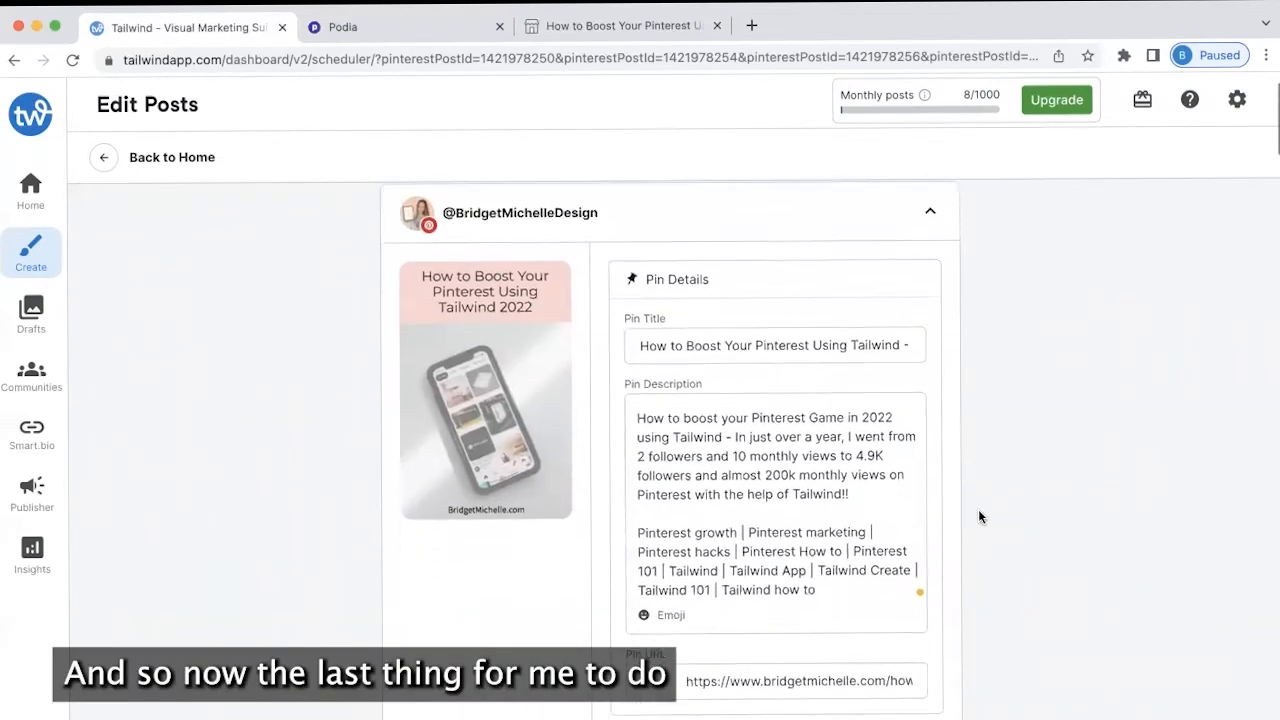
pyautogui.scroll(-2, 751, 606)
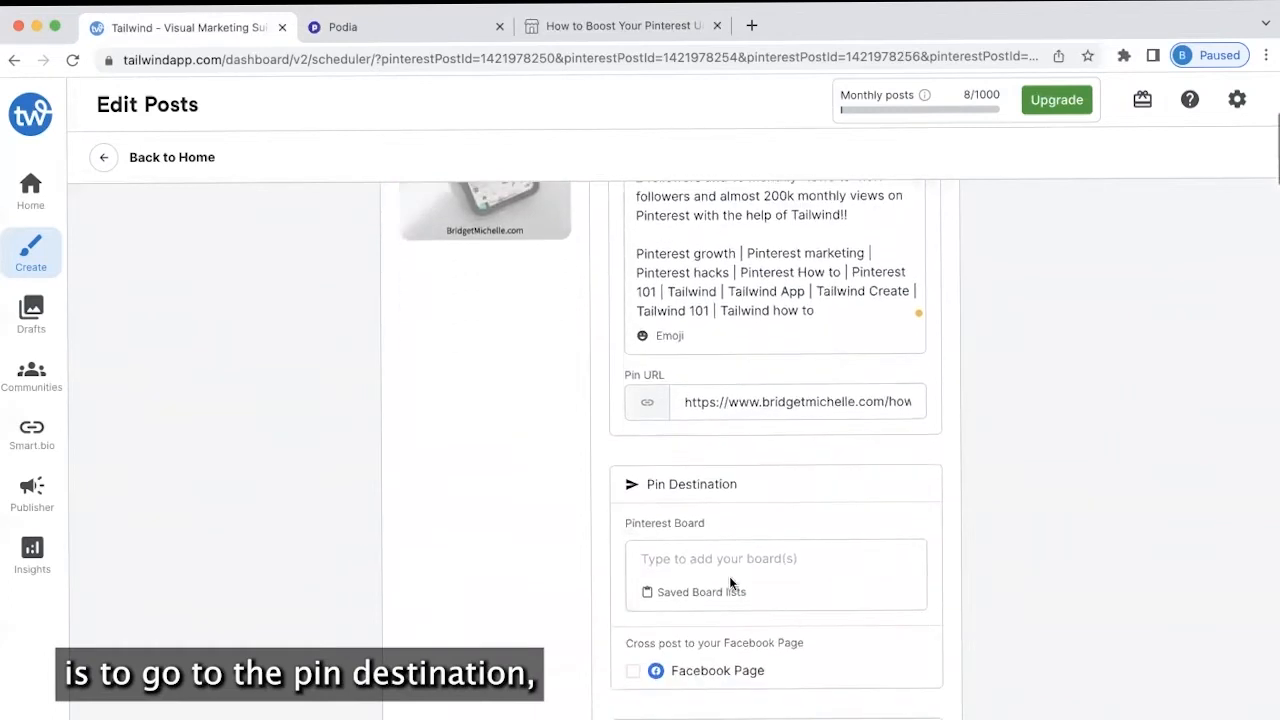
# From the pin's board picker, start creating a new saved board list
pyautogui.click(724, 560)
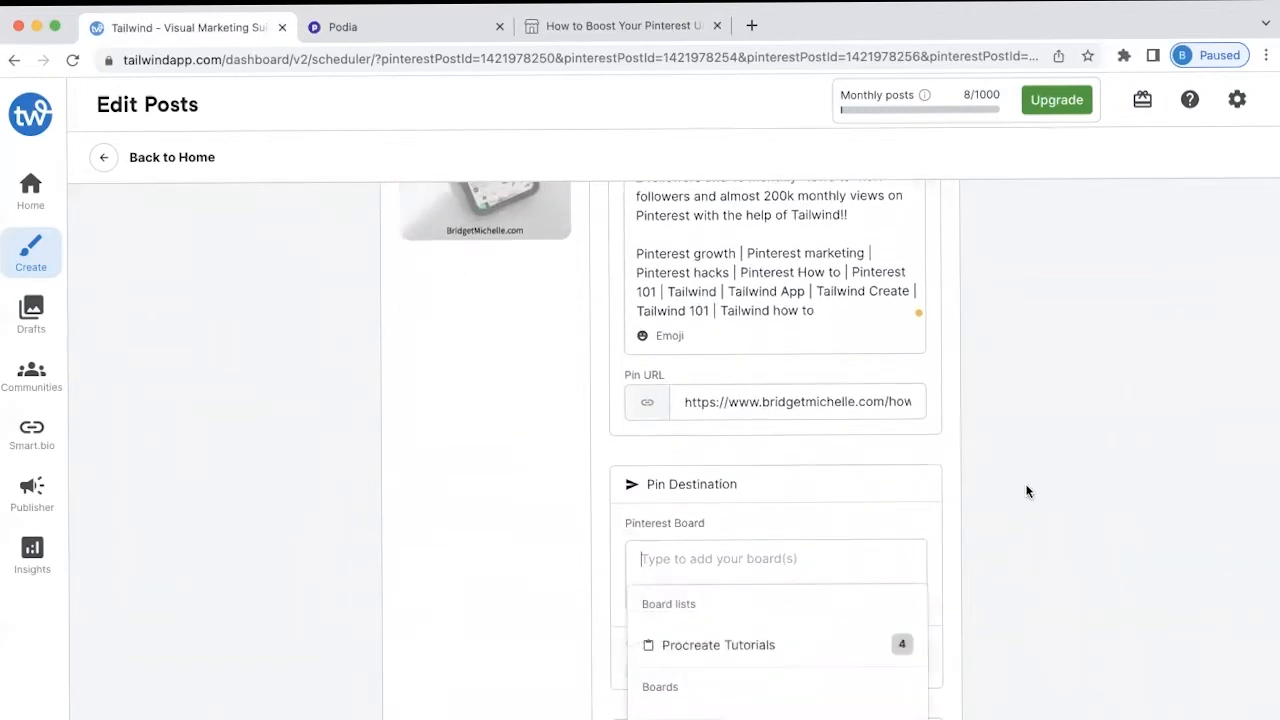
pyautogui.scroll(-4, 1028, 495)
pyautogui.scroll(-6, 801, 508)
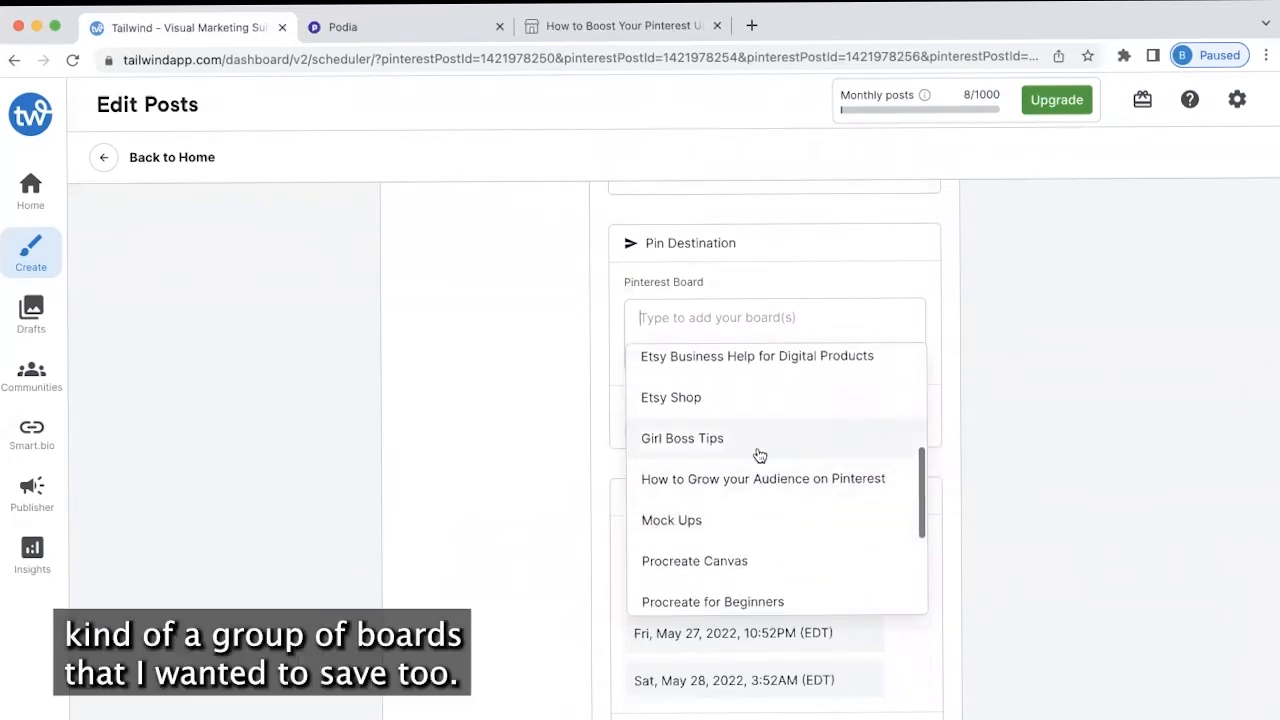
pyautogui.click(733, 440)
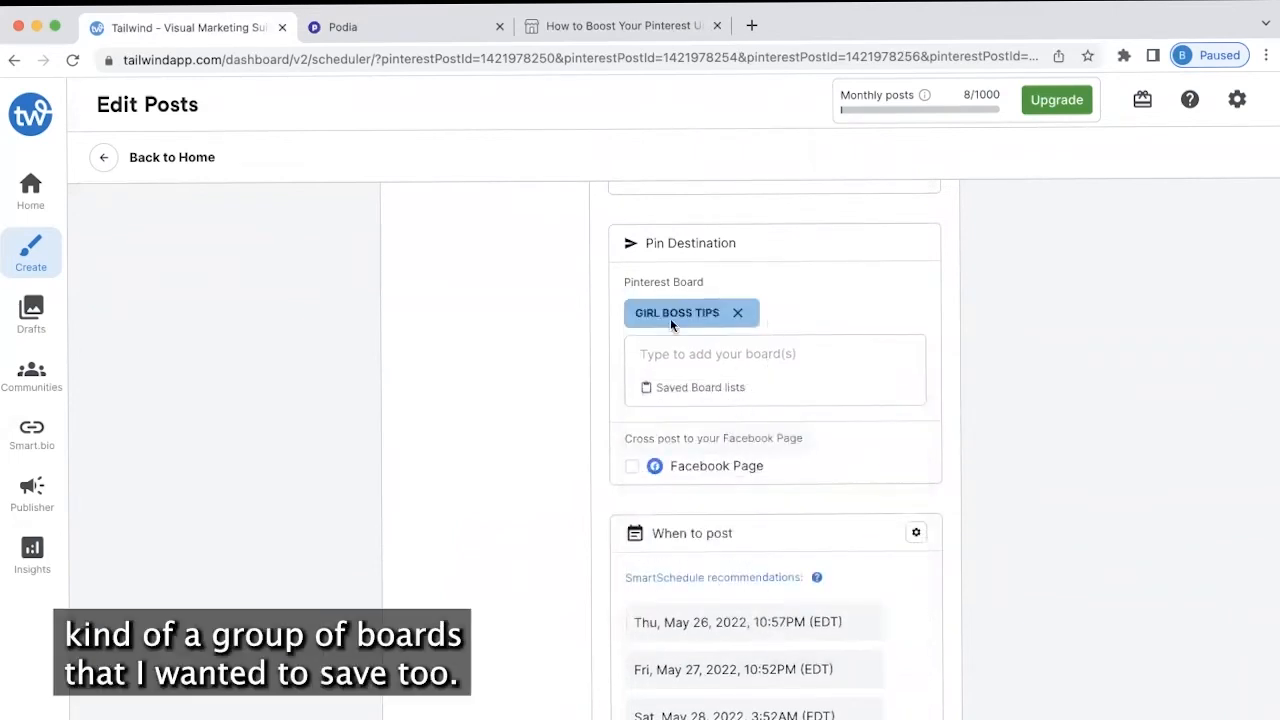
pyautogui.click(706, 388)
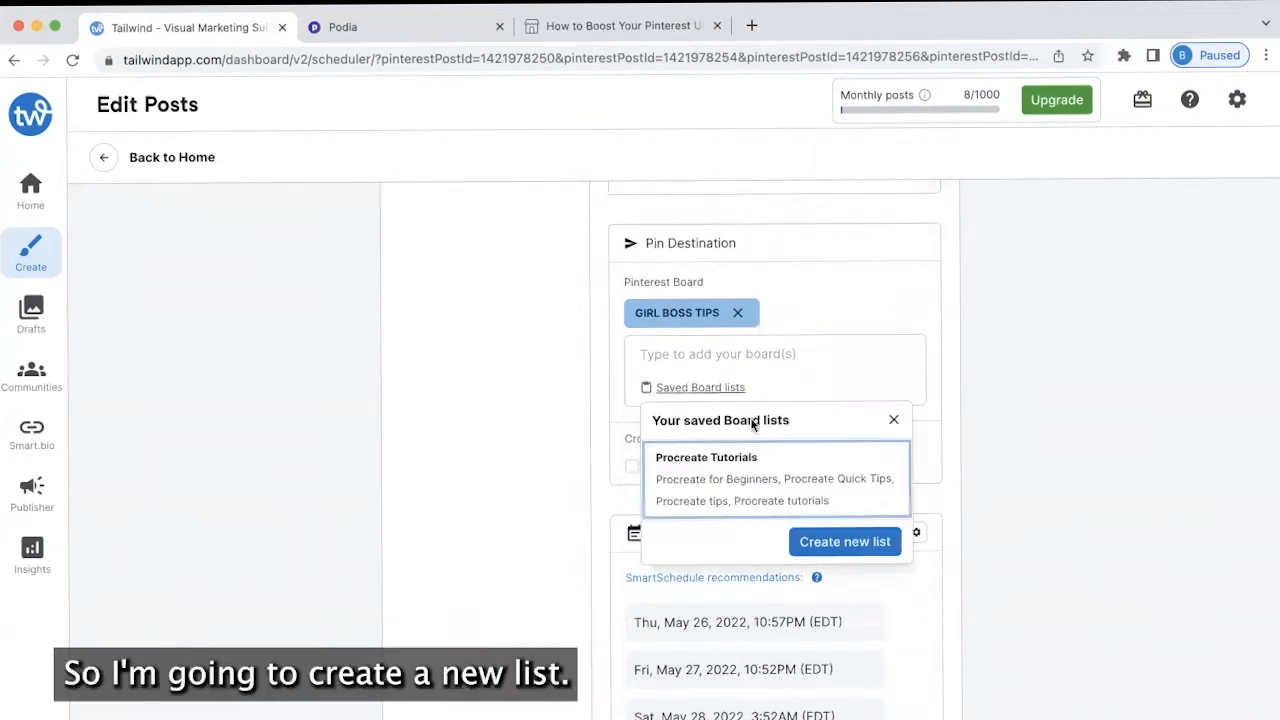
pyautogui.click(825, 541)
pyautogui.click(737, 312)
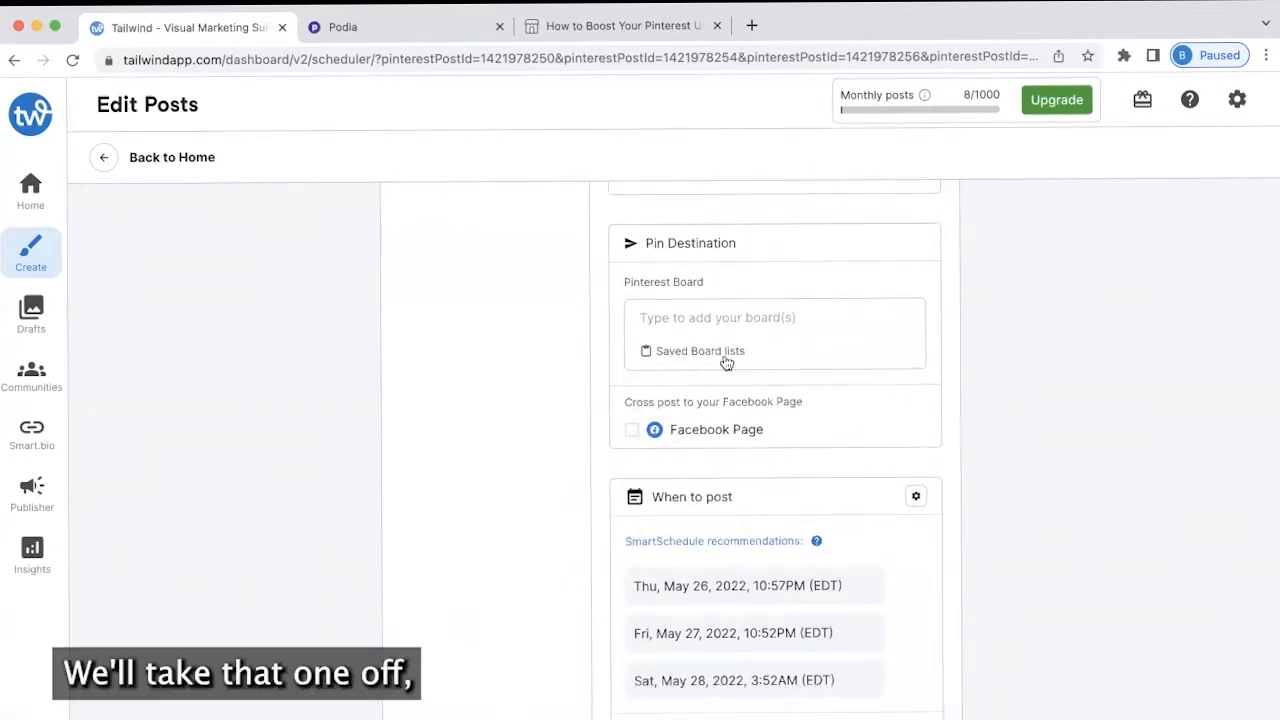
pyautogui.click(727, 358)
pyautogui.click(845, 510)
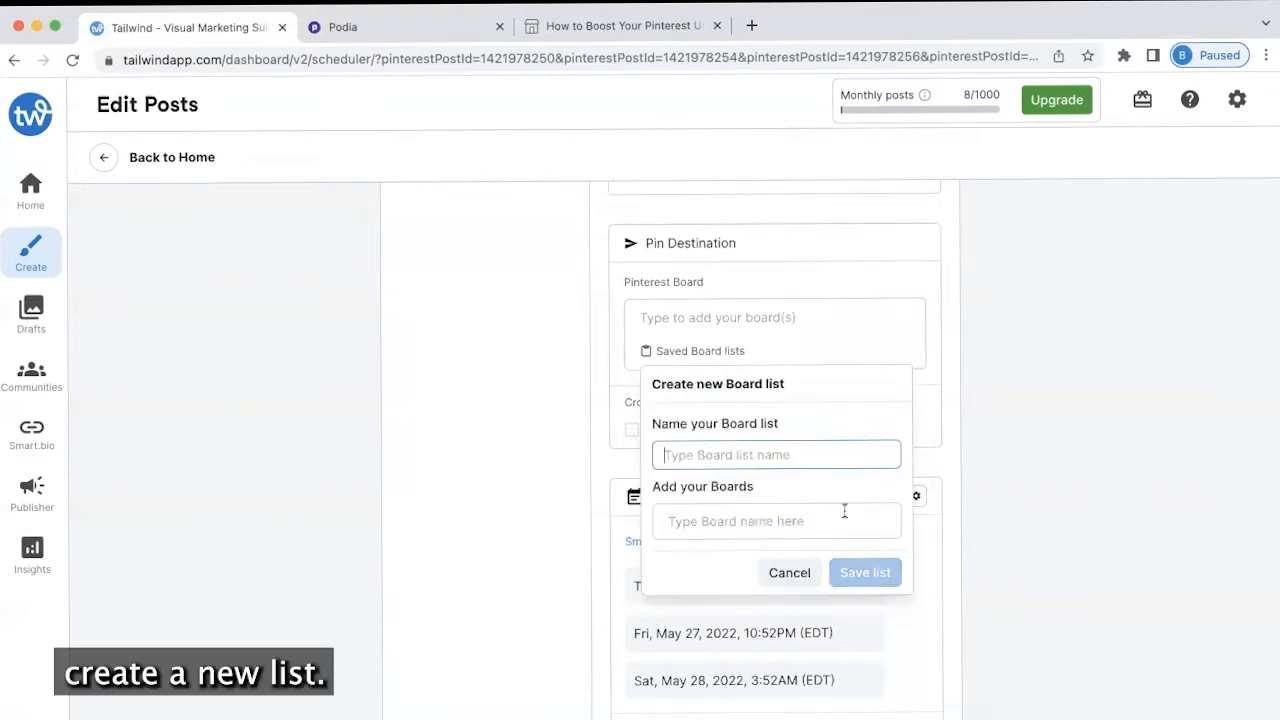
pyautogui.click(765, 455)
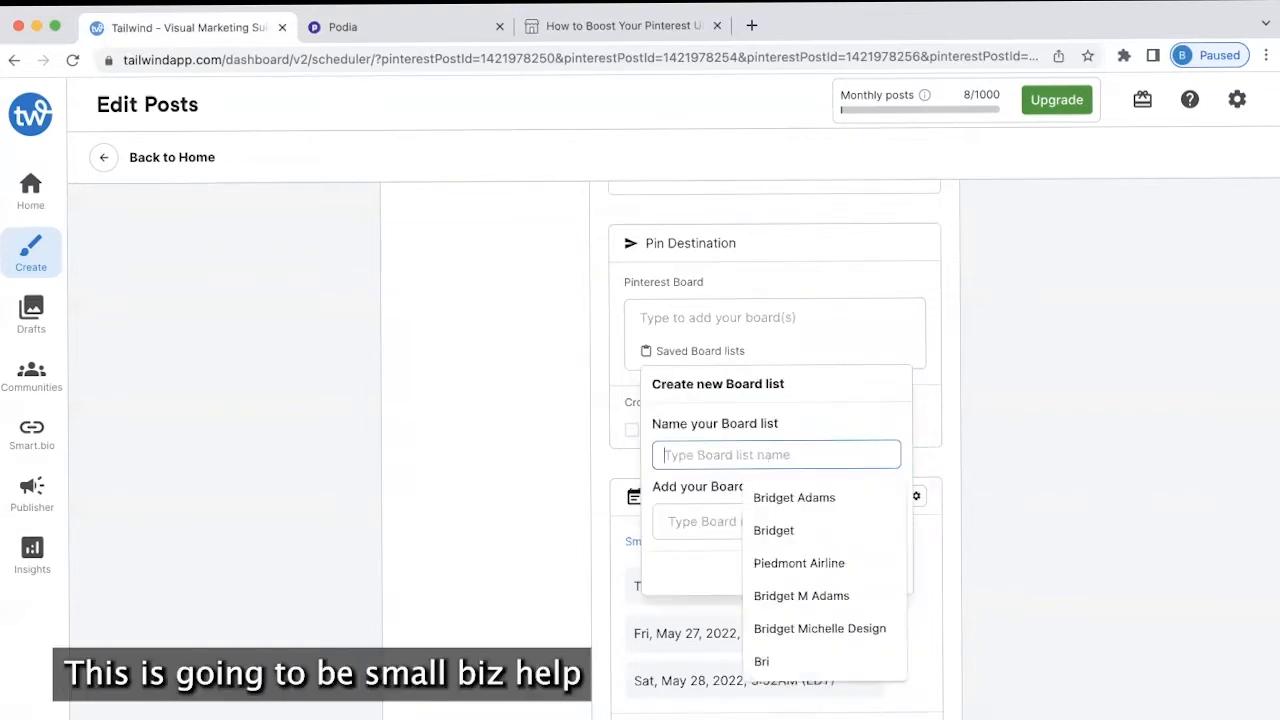
# Name the list Small Biz Tips, add six boards from Designs to Small Business Tips & Help, and save
pyautogui.write('Small Biz Help')
pyautogui.click(775, 530)
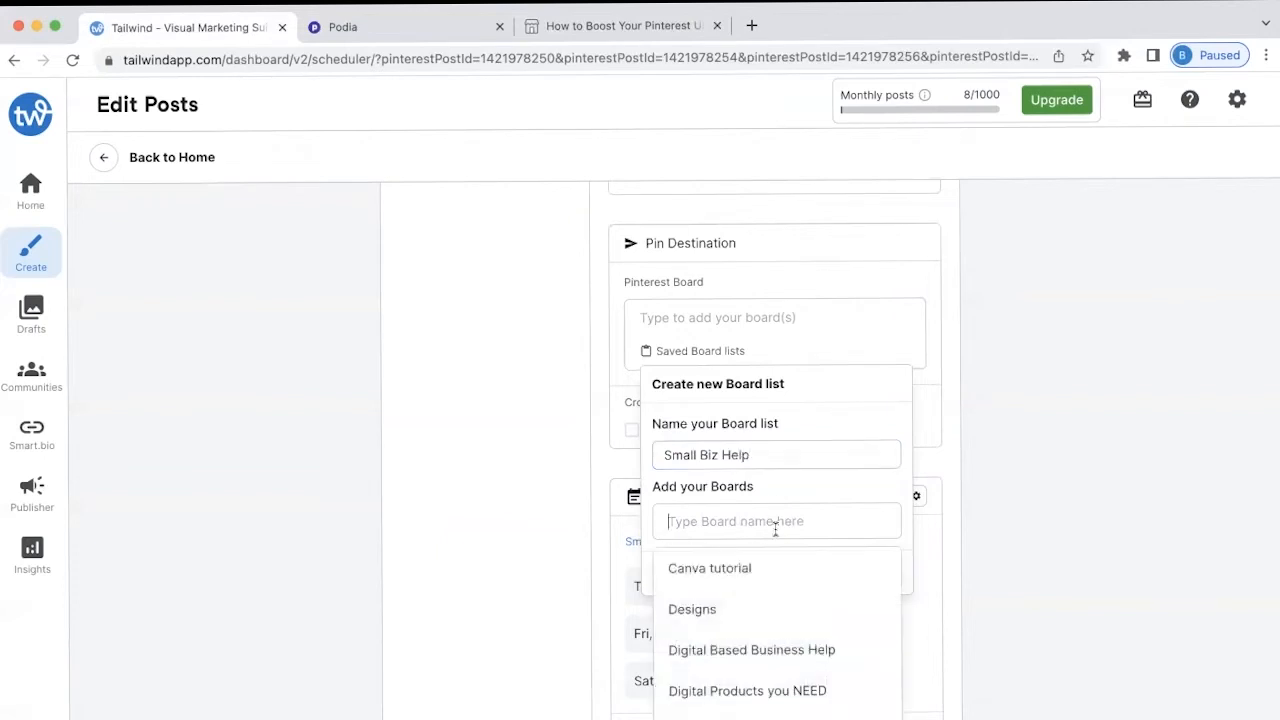
pyautogui.click(745, 608)
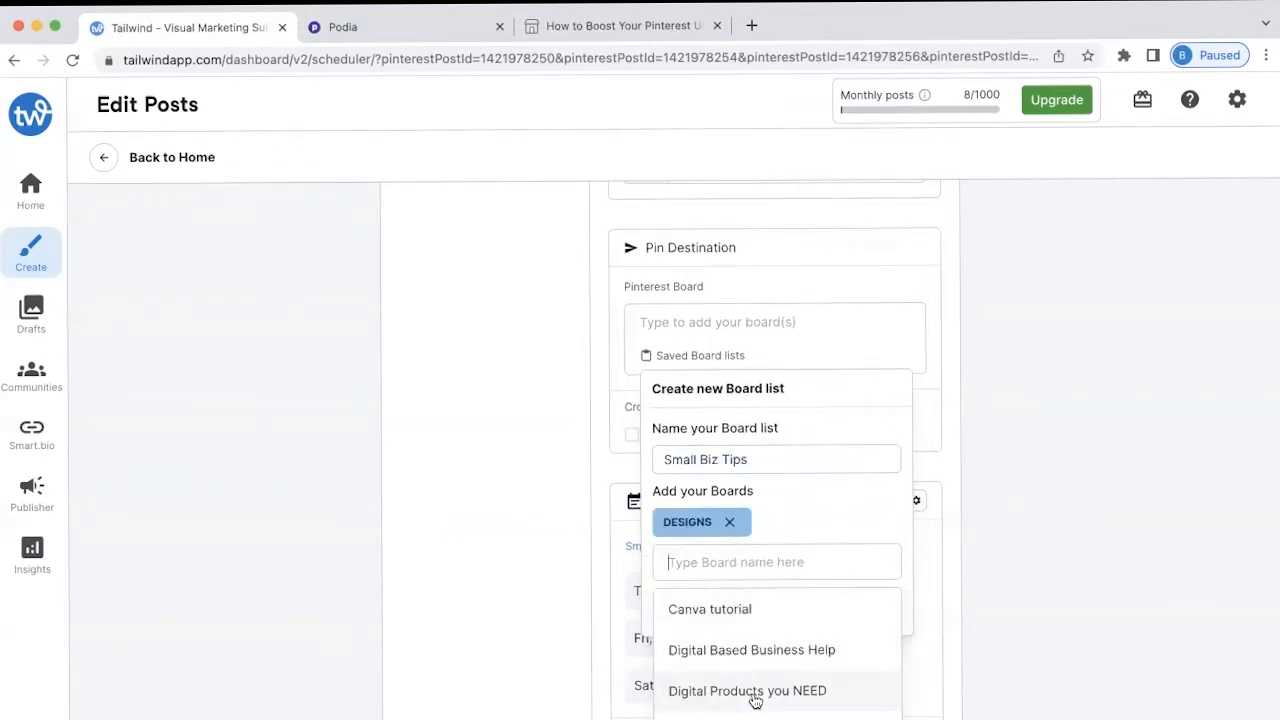
pyautogui.click(750, 648)
pyautogui.click(752, 595)
pyautogui.scroll(-2, 785, 605)
pyautogui.click(760, 673)
pyautogui.click(760, 683)
pyautogui.scroll(-5, 765, 680)
pyautogui.scroll(-2, 1020, 683)
pyautogui.click(760, 600)
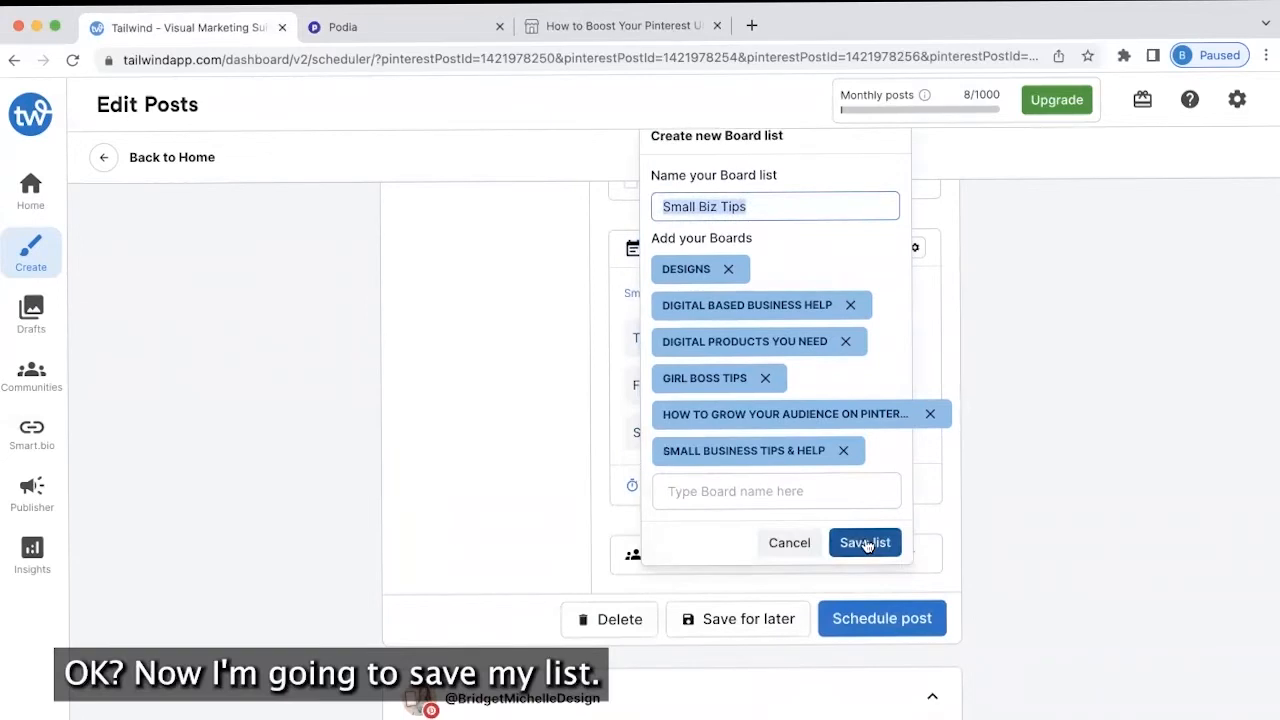
pyautogui.click(866, 543)
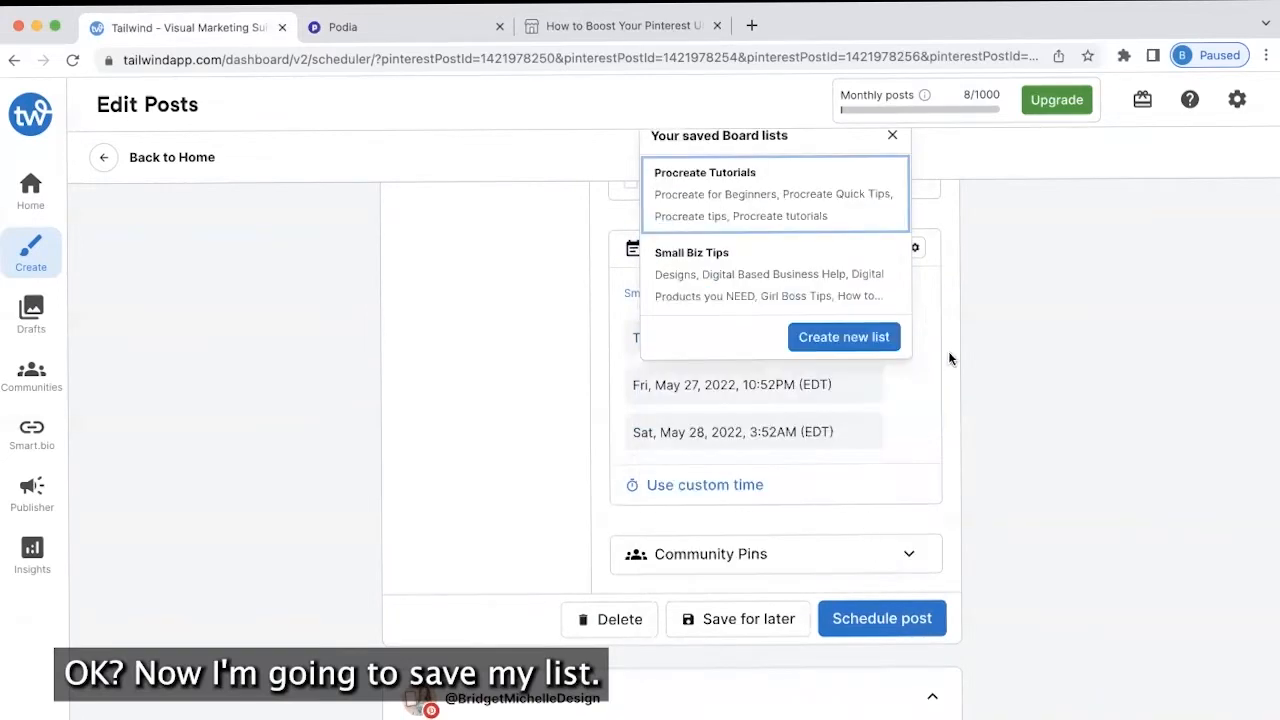
pyautogui.scroll(2, 941, 370)
pyautogui.scroll(1, 1048, 301)
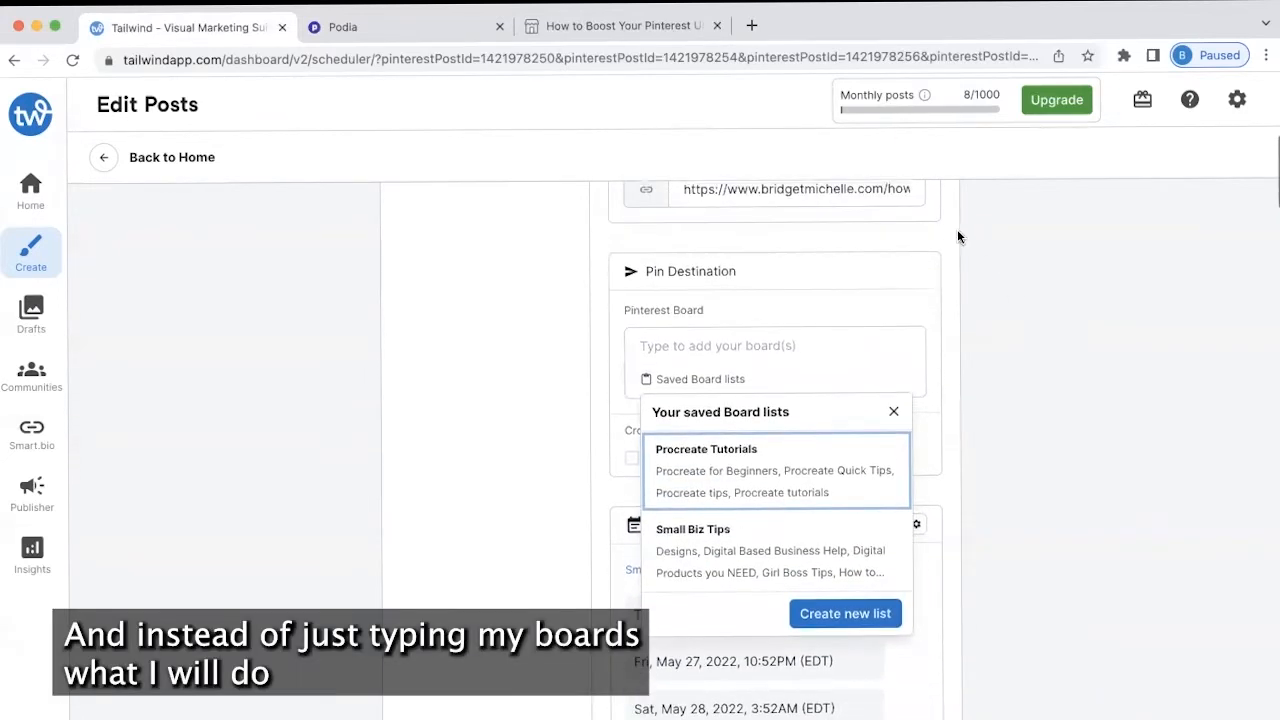
# Apply the saved Small Biz Tips list so the pin targets all six of its boards
pyautogui.click(914, 322)
pyautogui.click(836, 341)
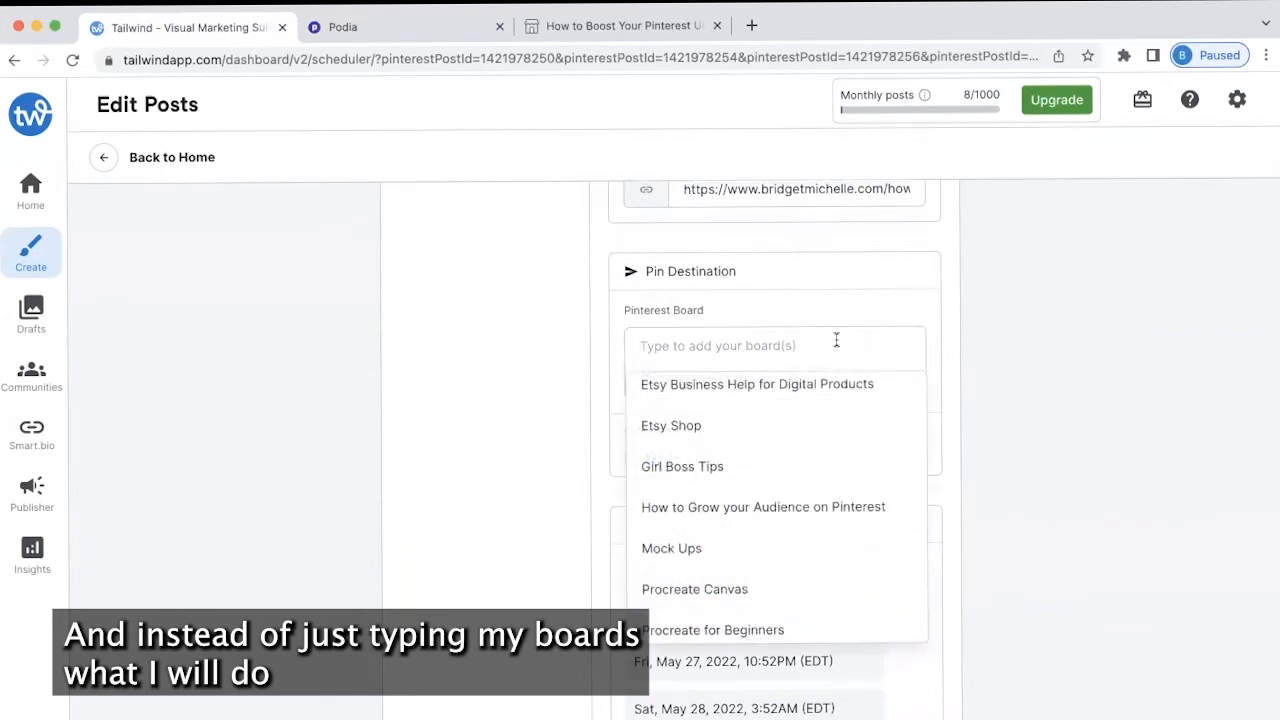
pyautogui.click(1073, 365)
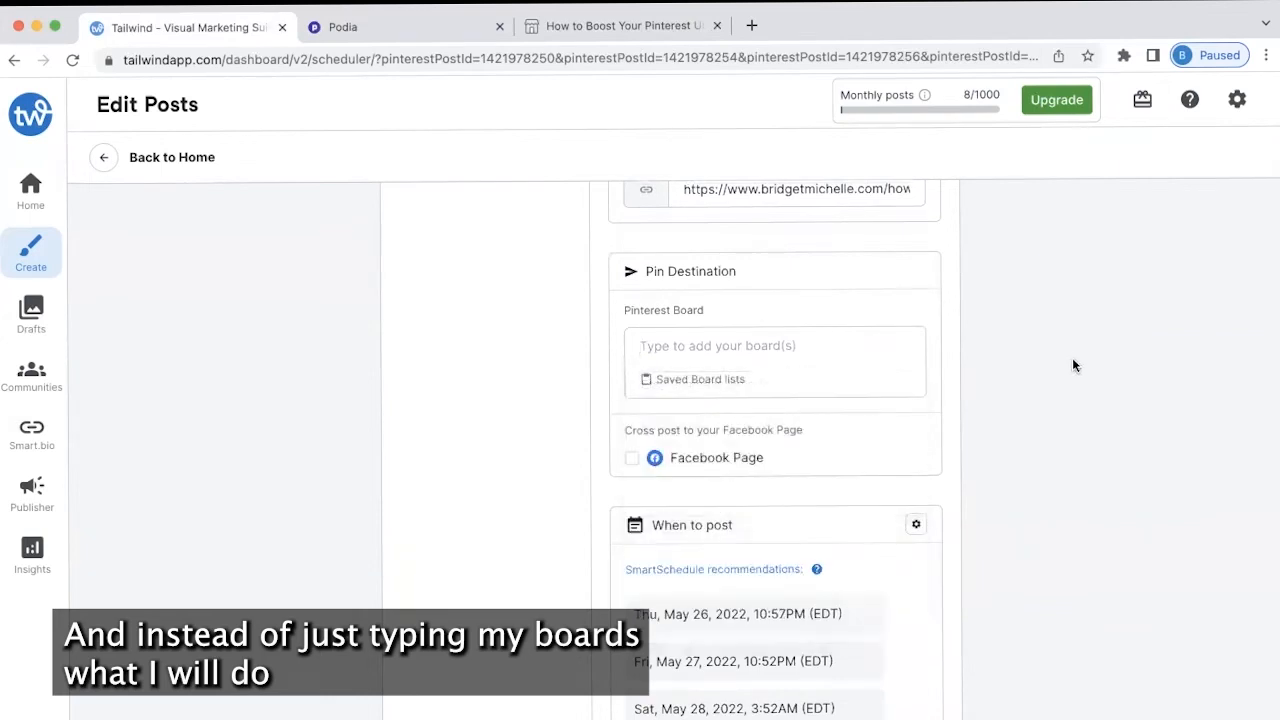
pyautogui.click(700, 380)
pyautogui.click(727, 534)
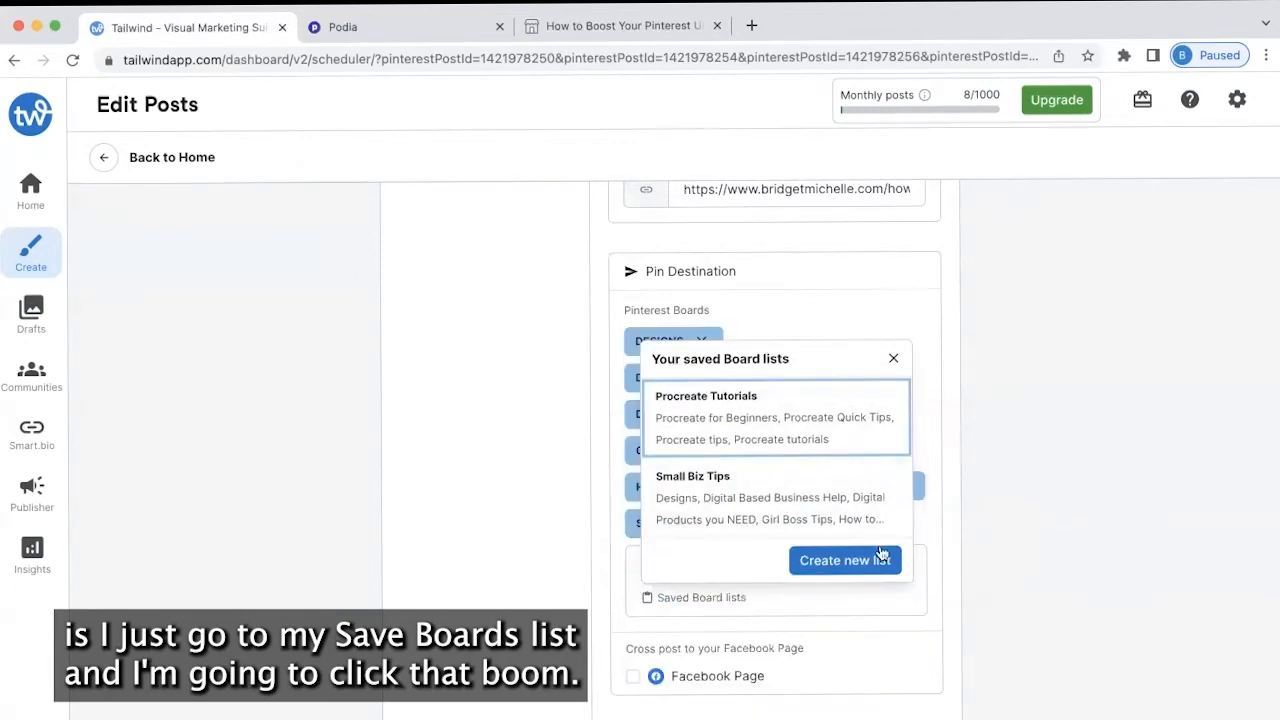
pyautogui.click(1104, 492)
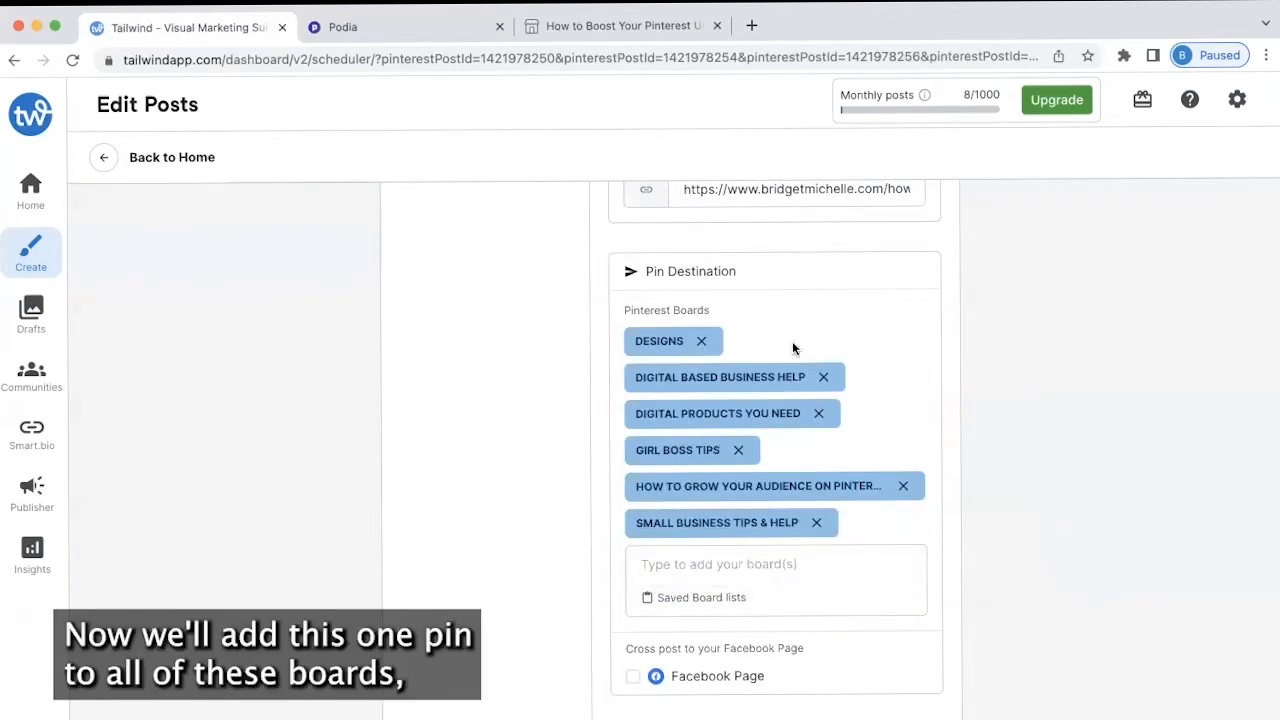
pyautogui.scroll(5, 792, 346)
pyautogui.scroll(-3, 792, 346)
pyautogui.scroll(-5, 792, 346)
pyautogui.scroll(-5, 793, 380)
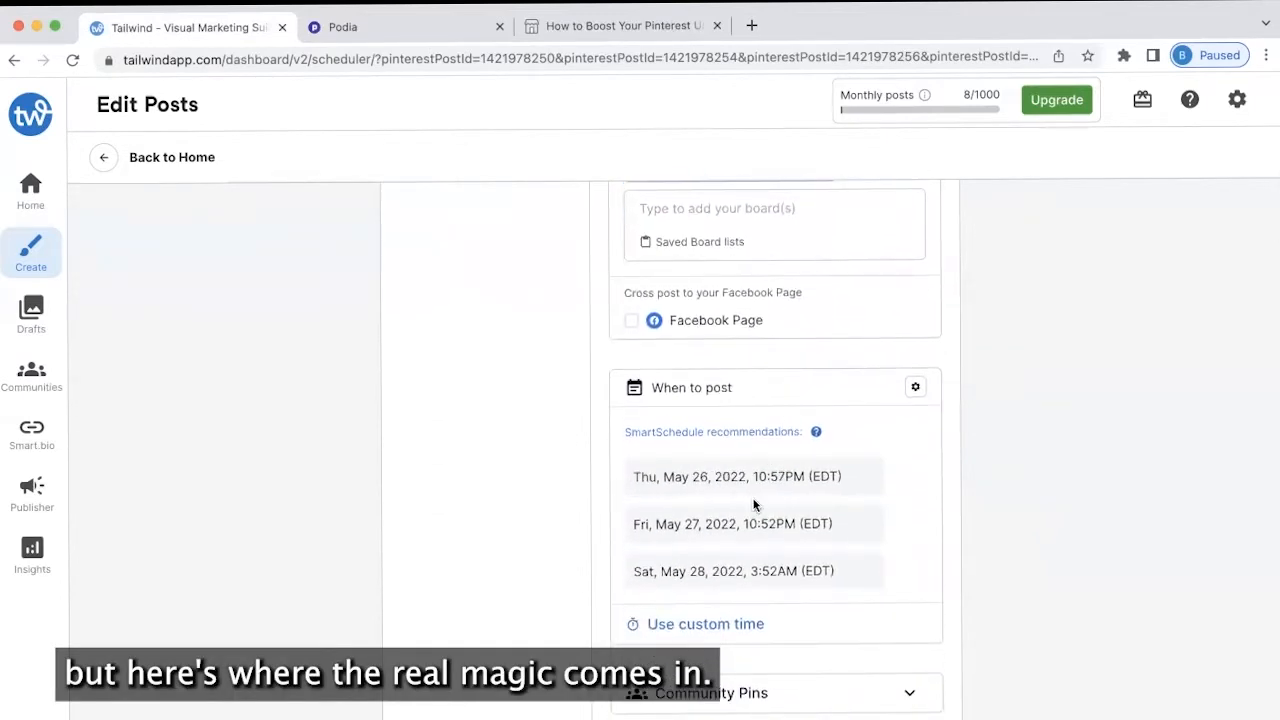
pyautogui.scroll(-1, 560, 520)
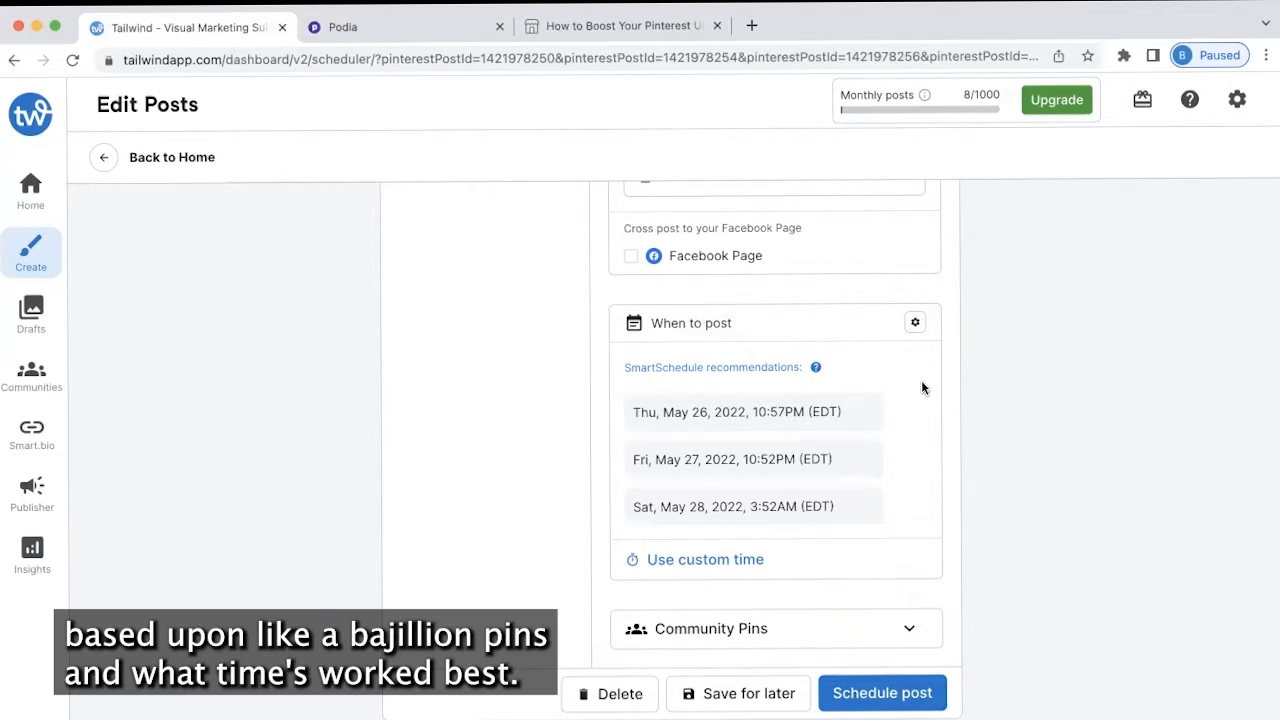
# Pick the Thu, May 26, 2022, 10:57PM slot for weekly posts to six boards through Jun 30
pyautogui.click(833, 405)
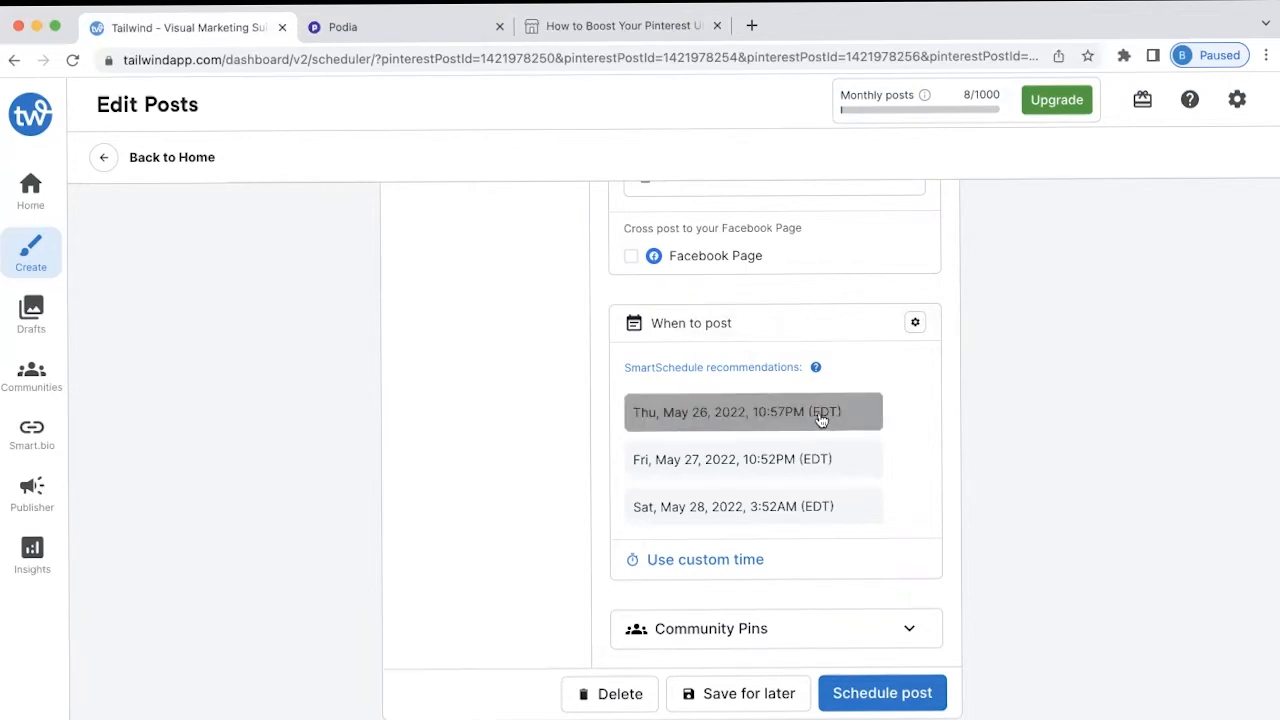
pyautogui.click(820, 418)
pyautogui.scroll(-2, 1025, 398)
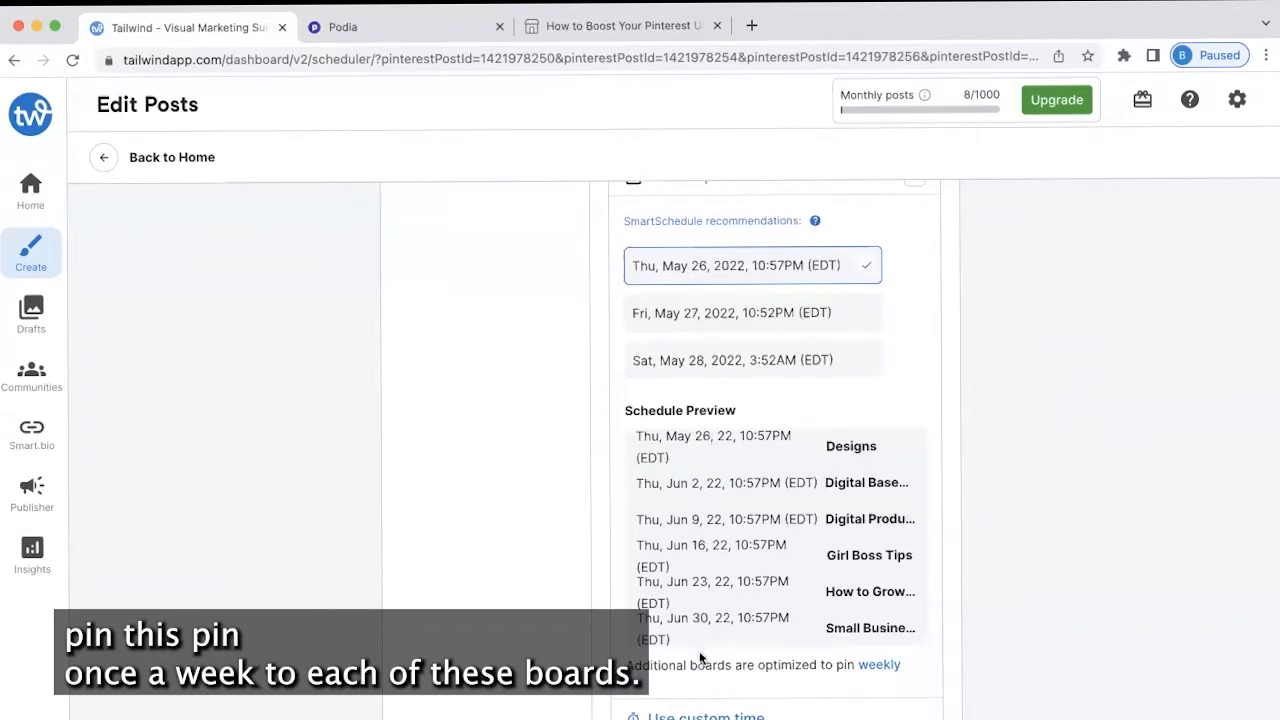
pyautogui.scroll(-4, 771, 654)
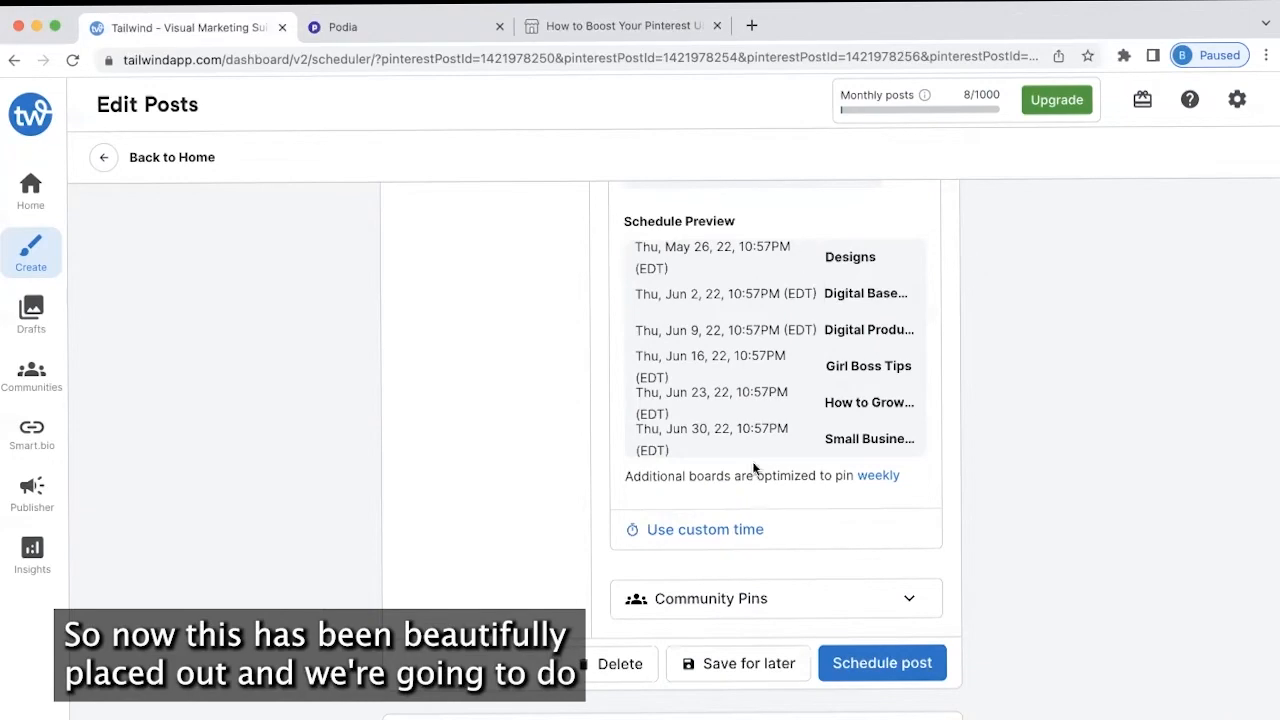
pyautogui.scroll(-10, 752, 461)
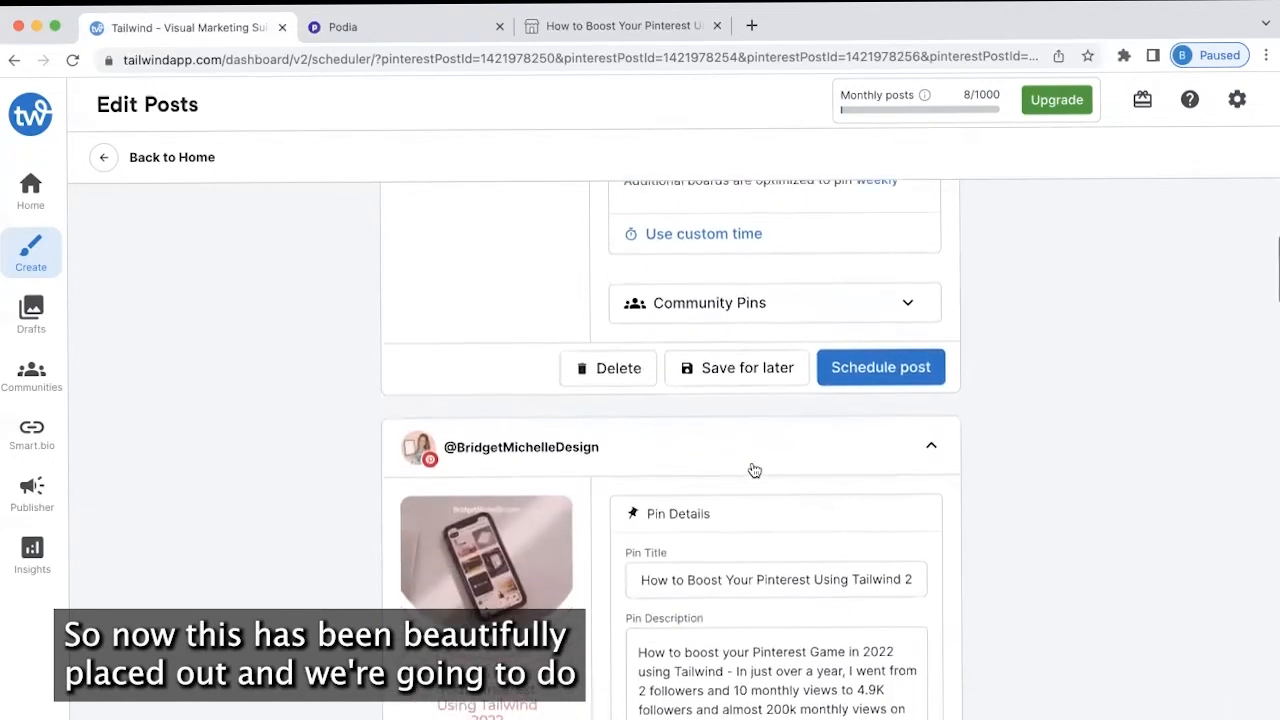
pyautogui.scroll(-6, 752, 462)
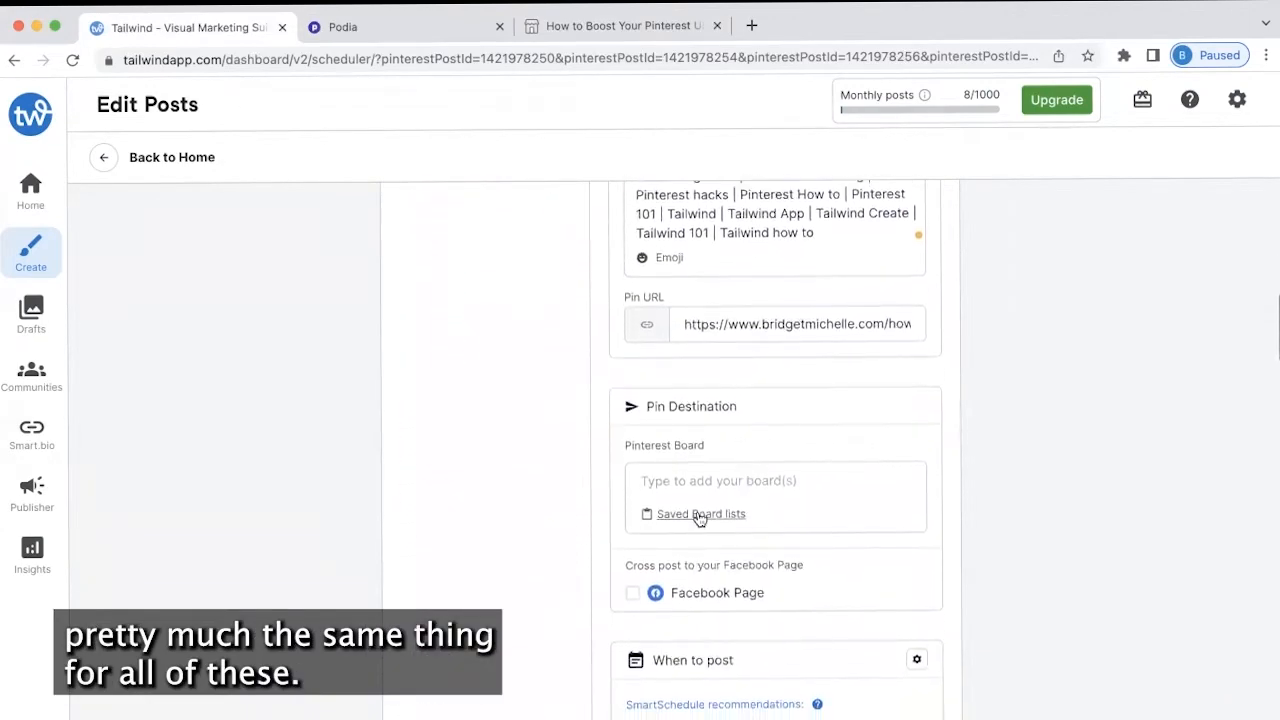
# Give the second pin the Small Biz Tips boards and the Fri, May 27 recommended start time
pyautogui.click(700, 514)
pyautogui.click(717, 686)
pyautogui.scroll(-5, 767, 498)
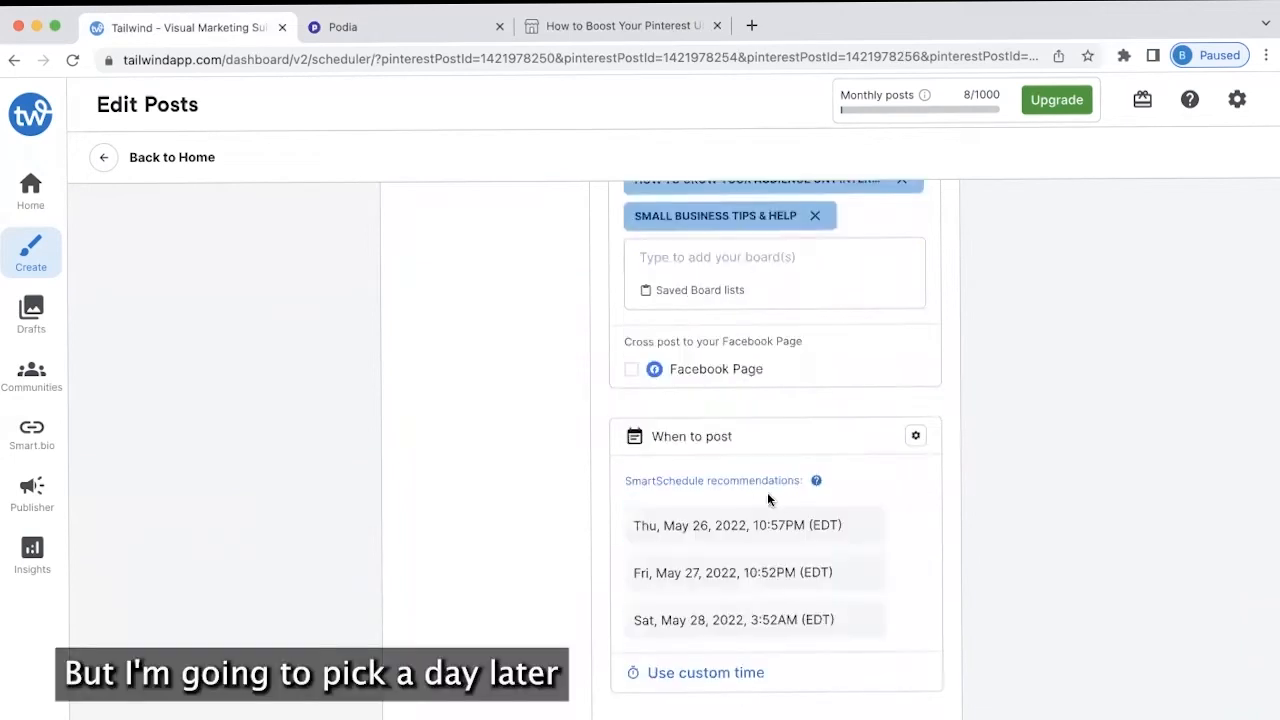
pyautogui.click(718, 570)
pyautogui.scroll(-5, 837, 534)
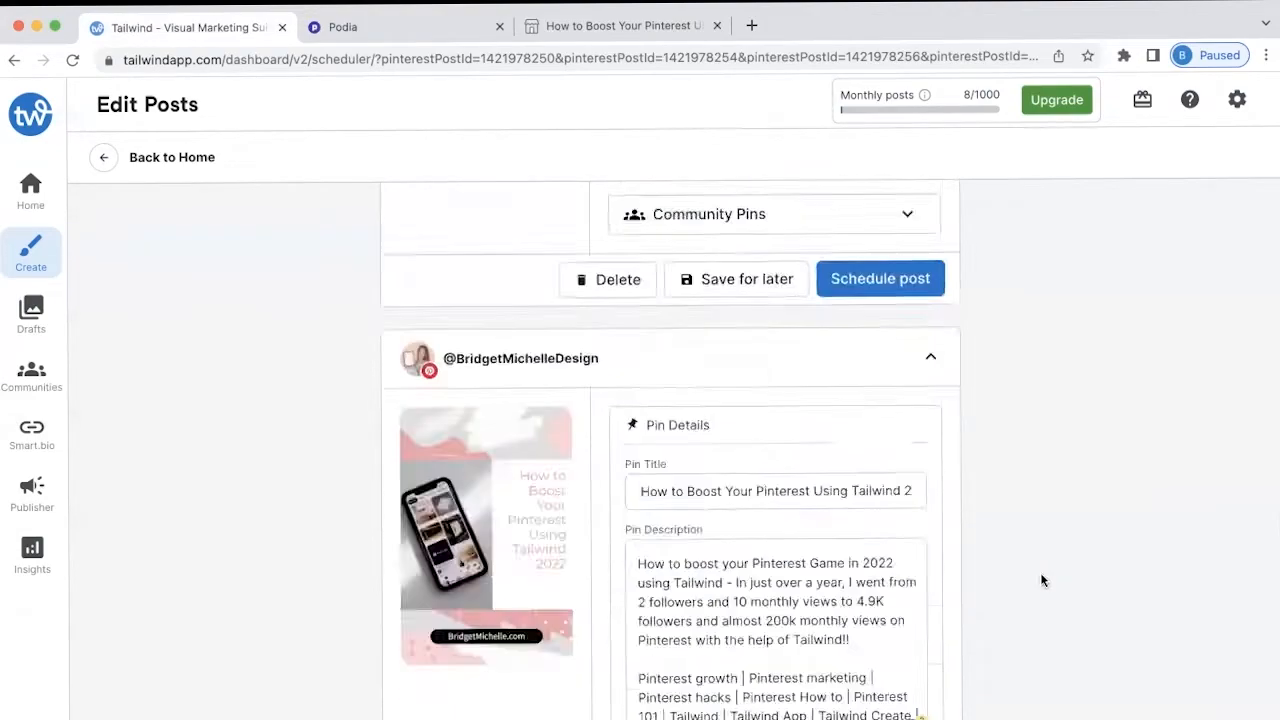
pyautogui.scroll(-10, 1040, 580)
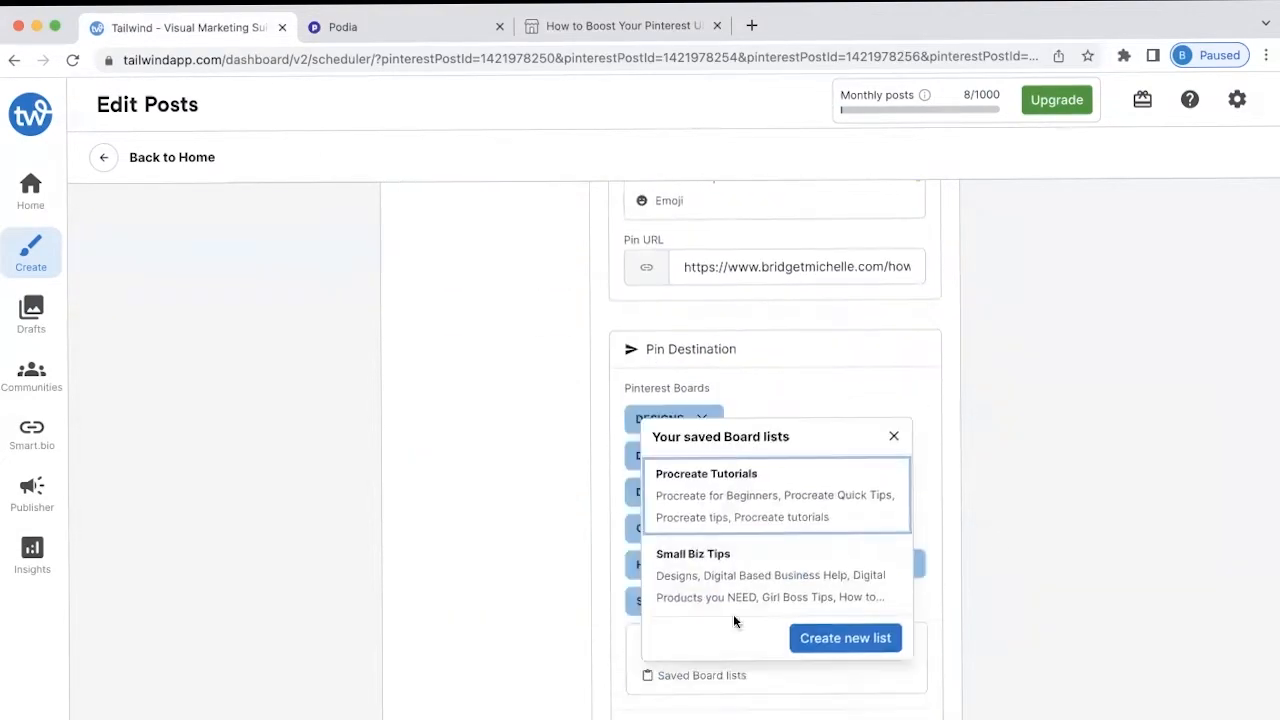
pyautogui.scroll(-4, 880, 596)
# Add the Small Biz Tips boards to another pin and review its schedule
pyautogui.click(868, 600)
pyautogui.scroll(-6, 915, 600)
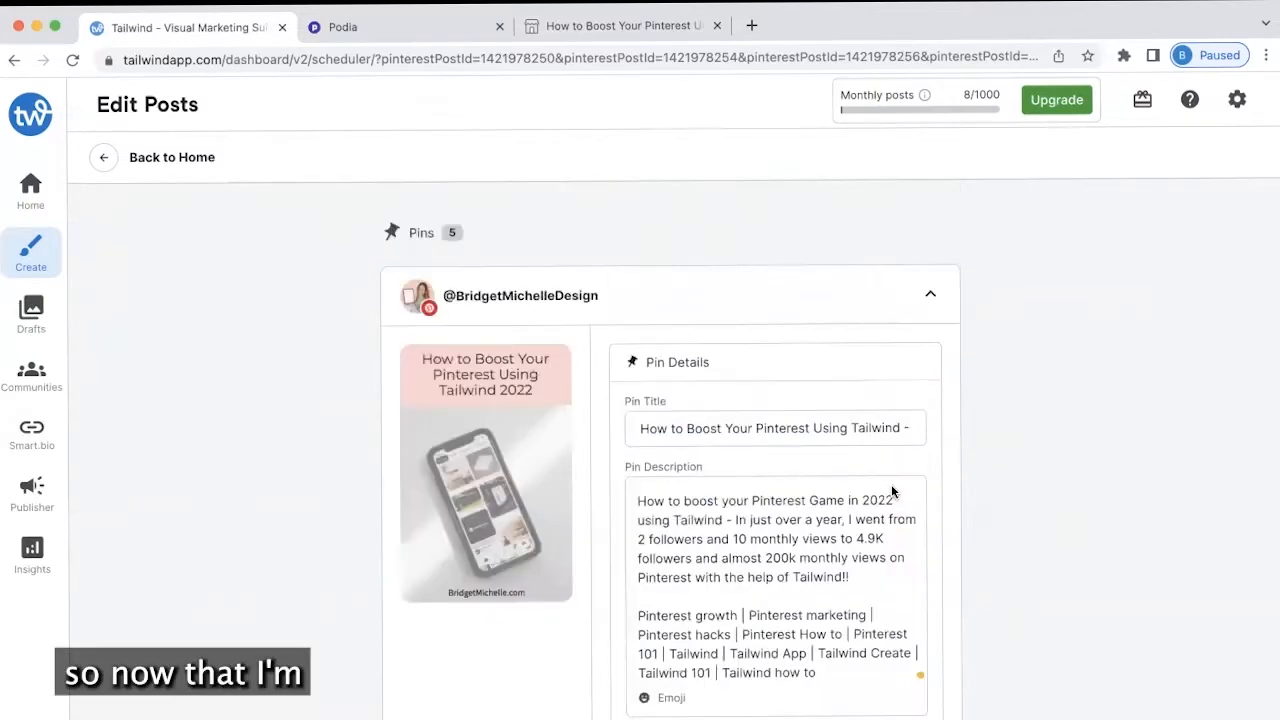
pyautogui.scroll(-10, 891, 500)
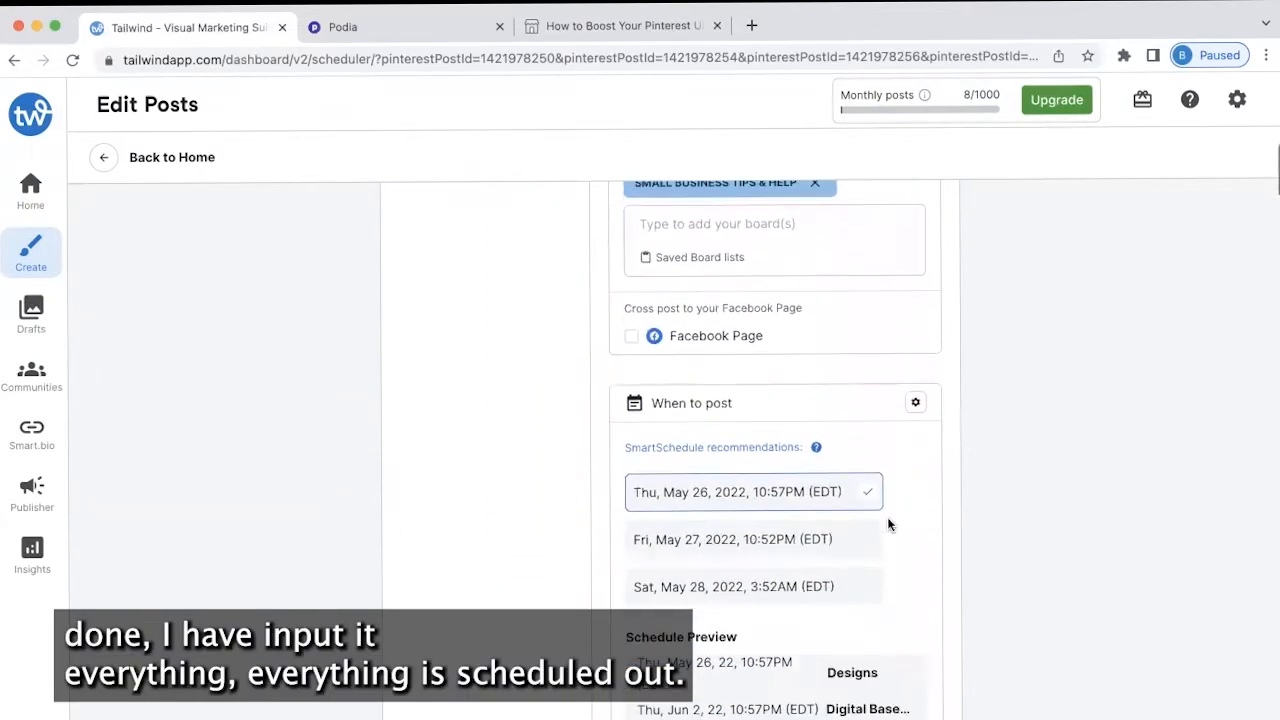
pyautogui.scroll(-2, 888, 524)
pyautogui.scroll(-8, 1020, 605)
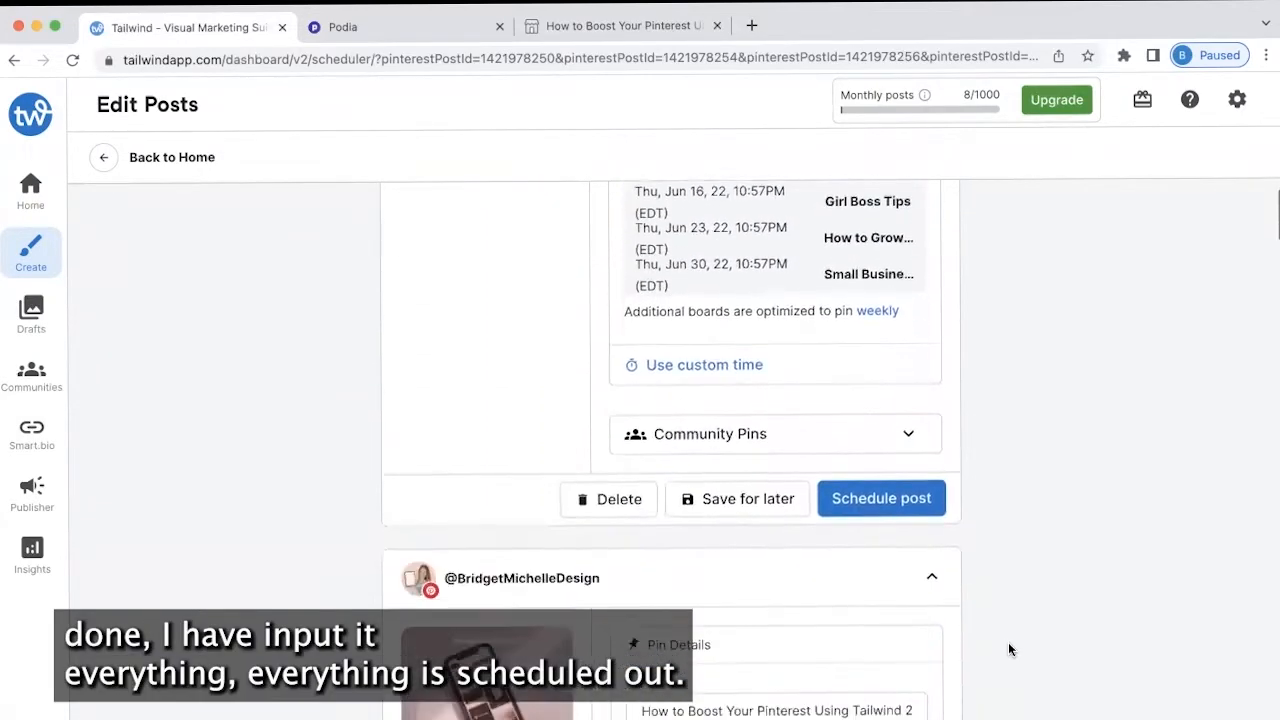
pyautogui.scroll(-15, 1008, 650)
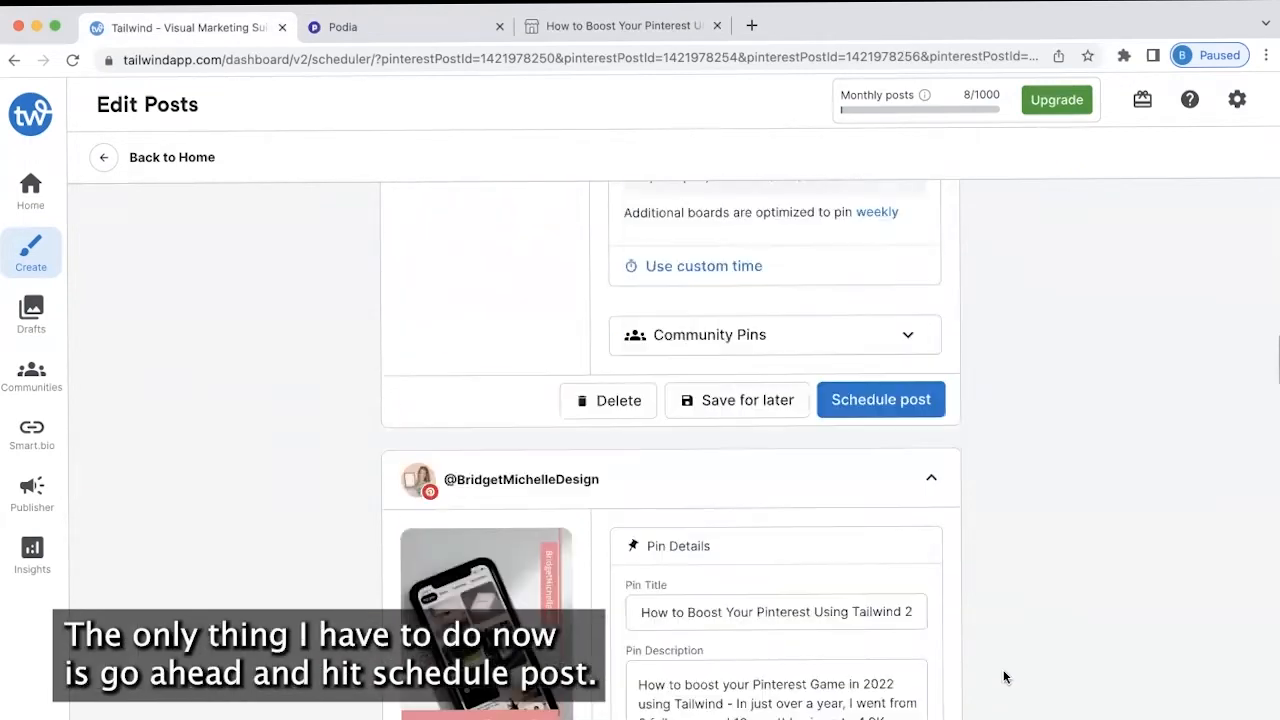
pyautogui.scroll(-20, 1005, 683)
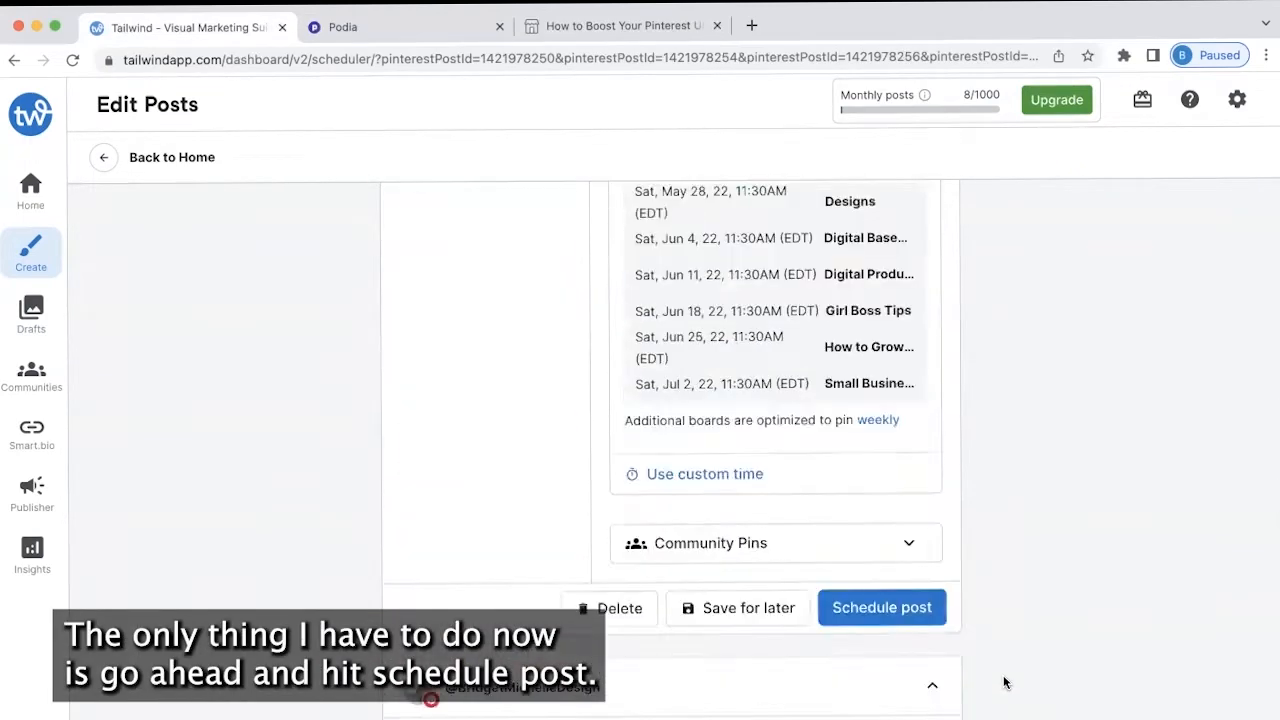
pyautogui.scroll(-10, 1005, 683)
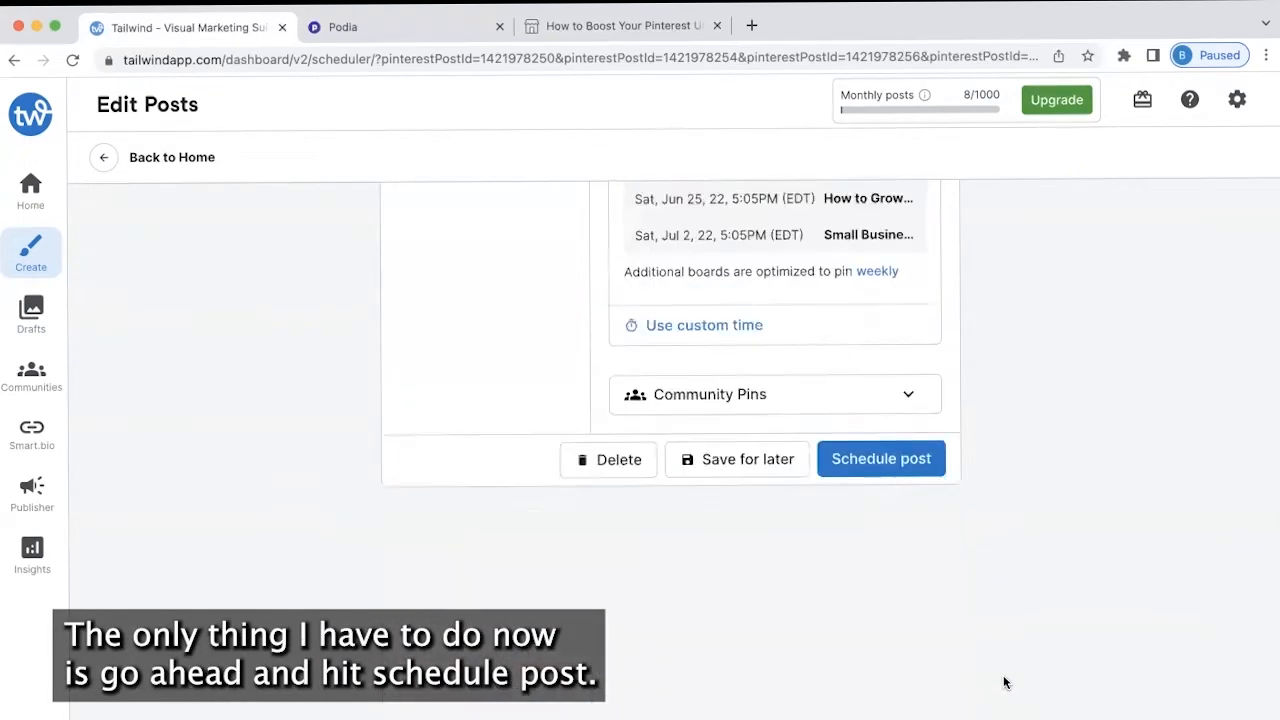
# Schedule the first two prepared pins at their chosen times
pyautogui.click(883, 449)
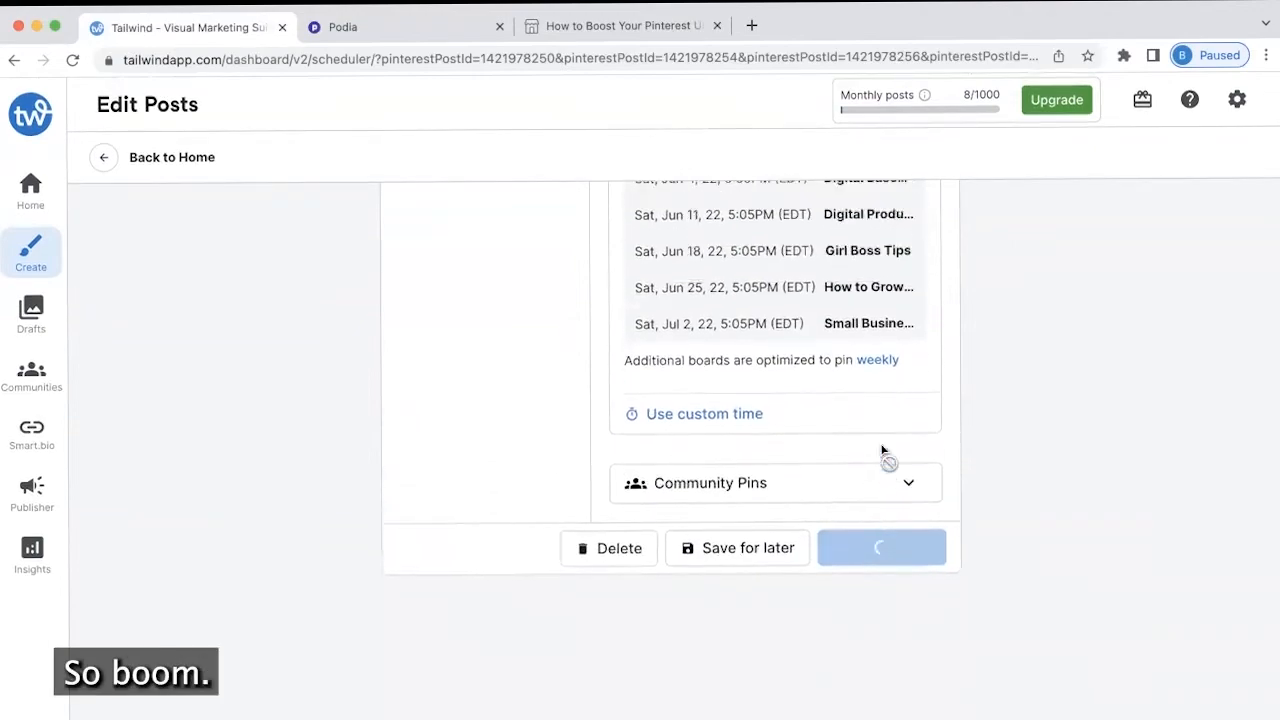
pyautogui.click(868, 276)
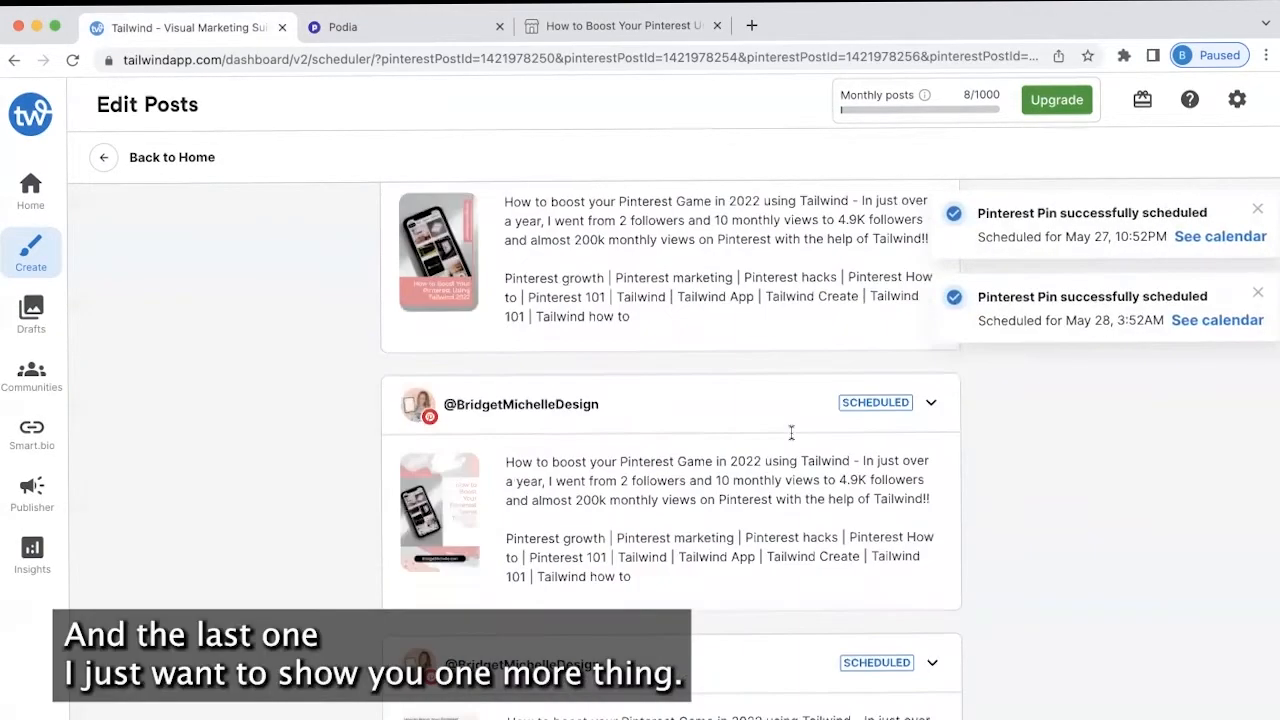
pyautogui.scroll(5, 791, 432)
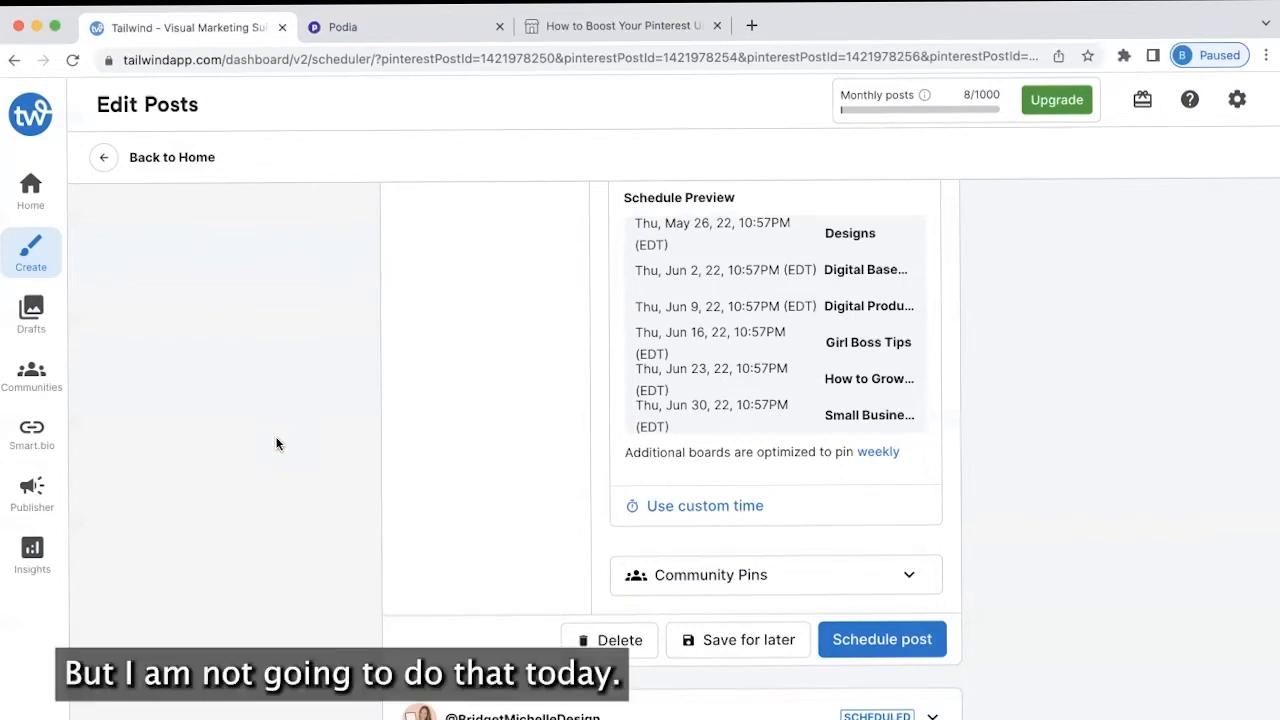
# Look over the Community Pins options and close them without sharing to any community
pyautogui.click(700, 588)
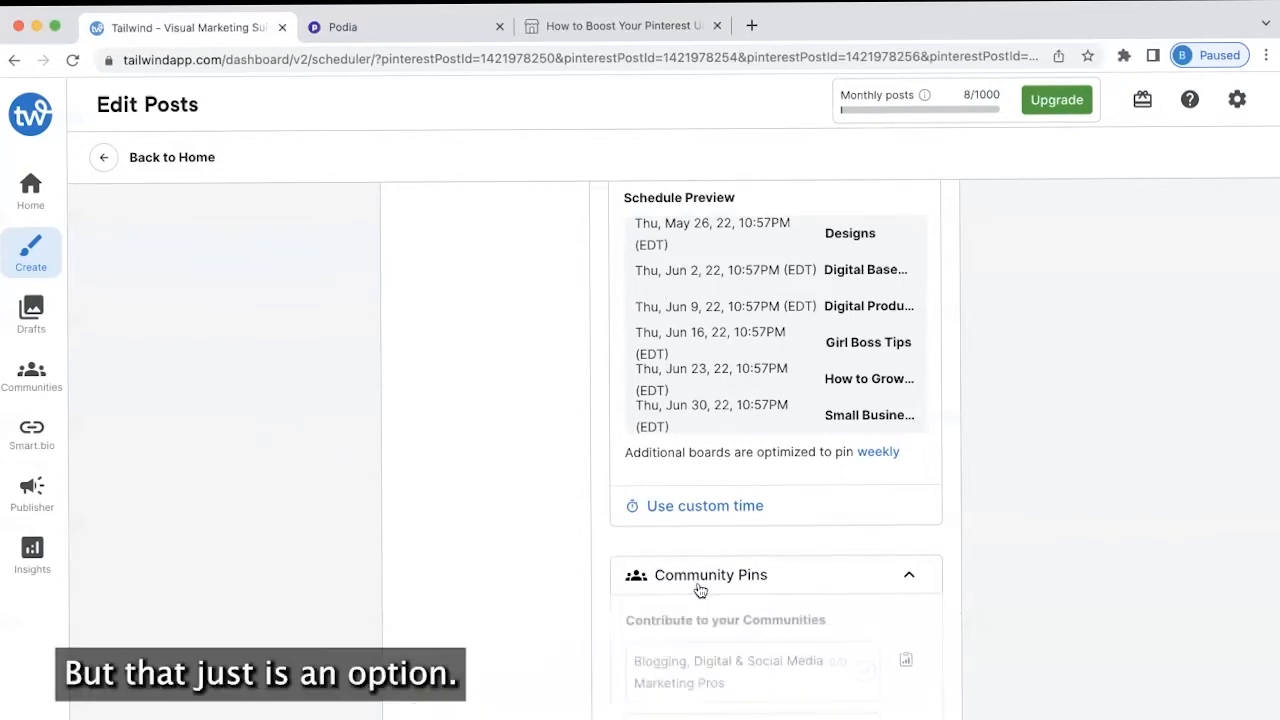
pyautogui.scroll(-1, 700, 590)
pyautogui.scroll(-1, 700, 590)
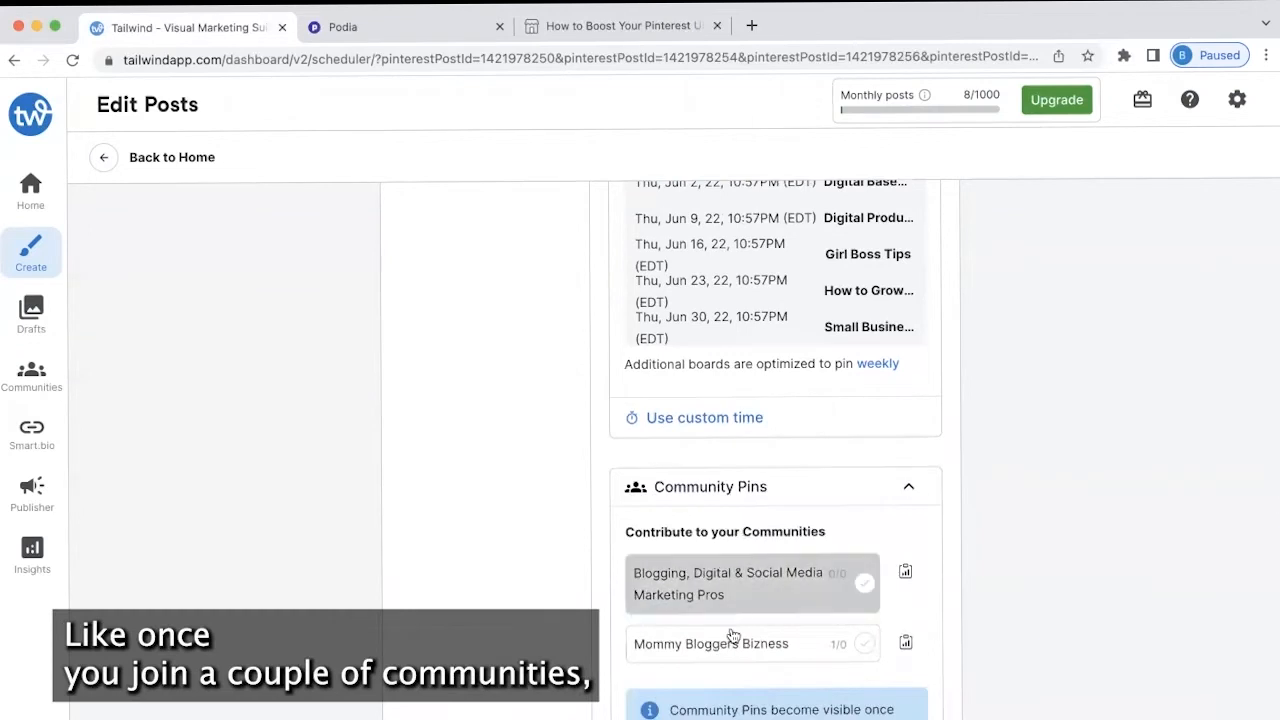
pyautogui.scroll(-1, 702, 594)
pyautogui.scroll(-1, 702, 594)
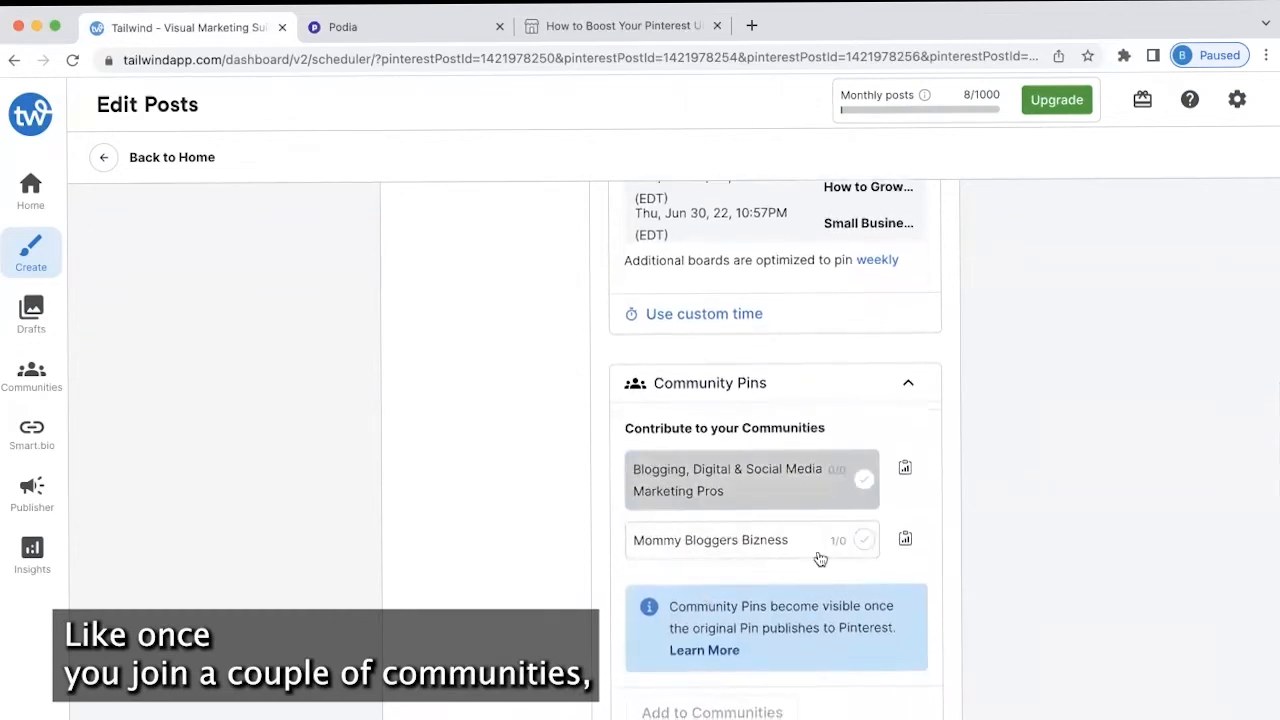
pyautogui.scroll(-1, 745, 600)
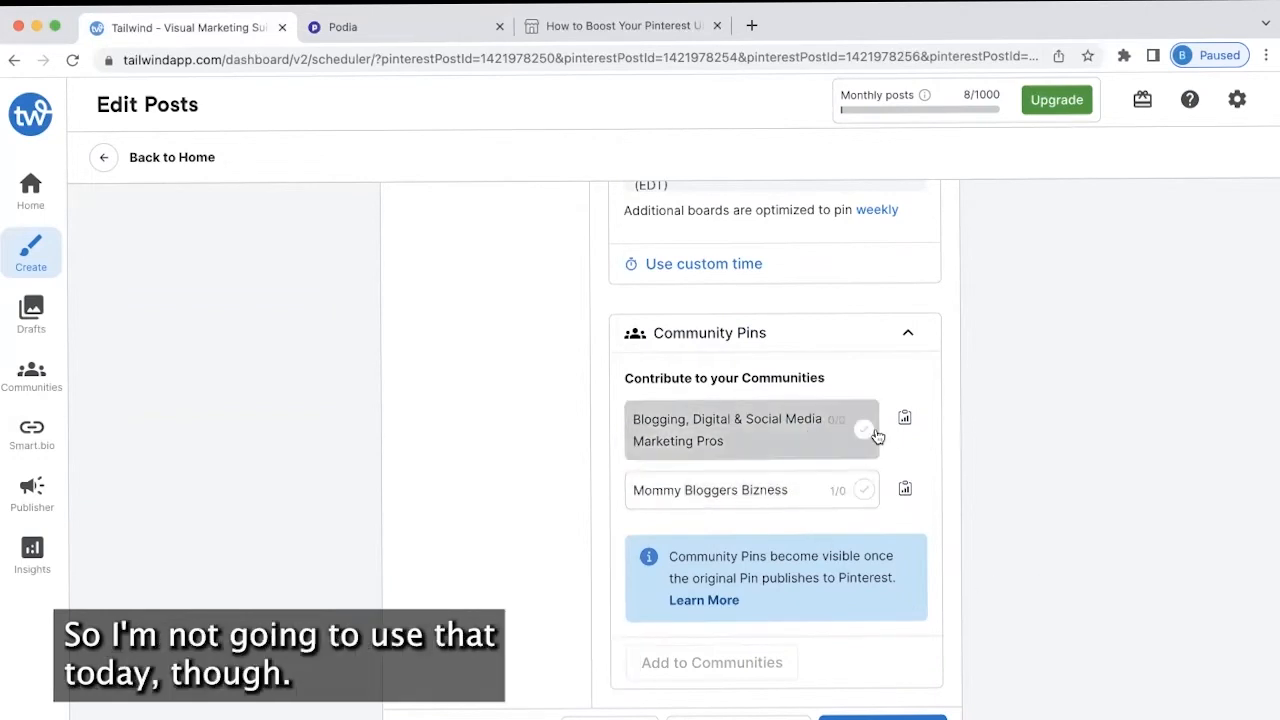
pyautogui.click(914, 334)
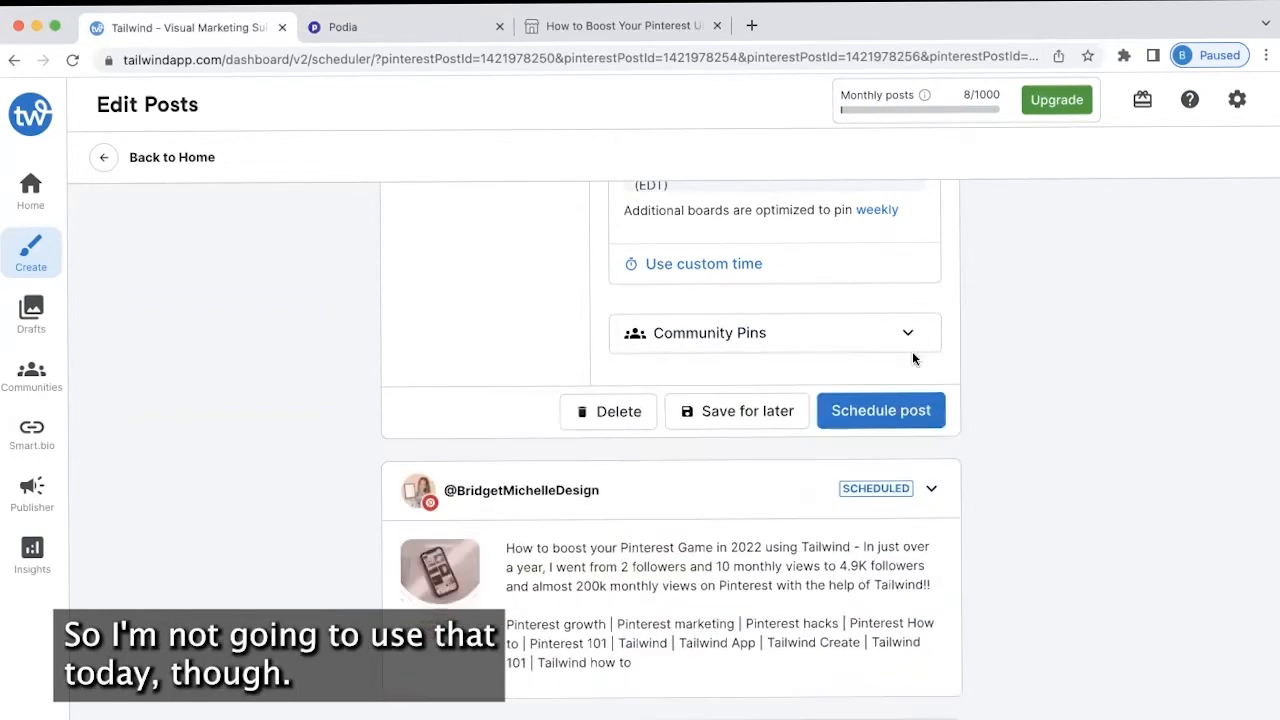
# Schedule the last remaining pin
pyautogui.click(886, 398)
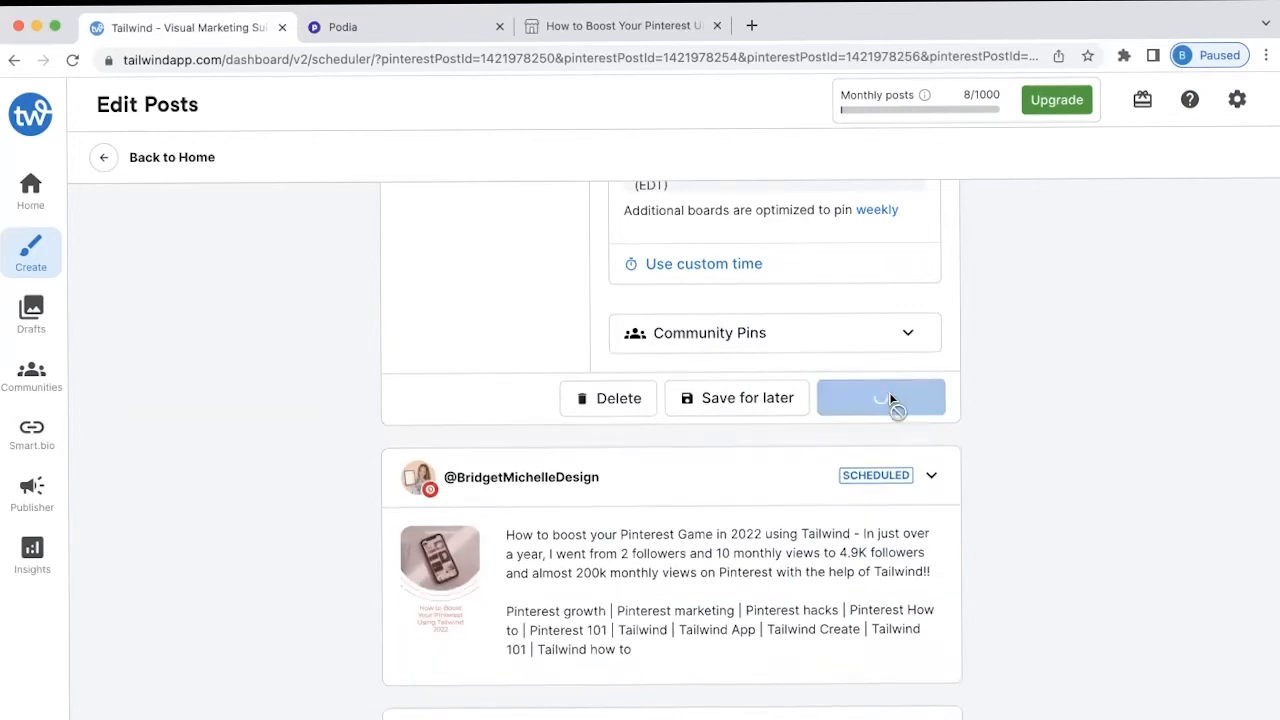
pyautogui.scroll(-5, 683, 498)
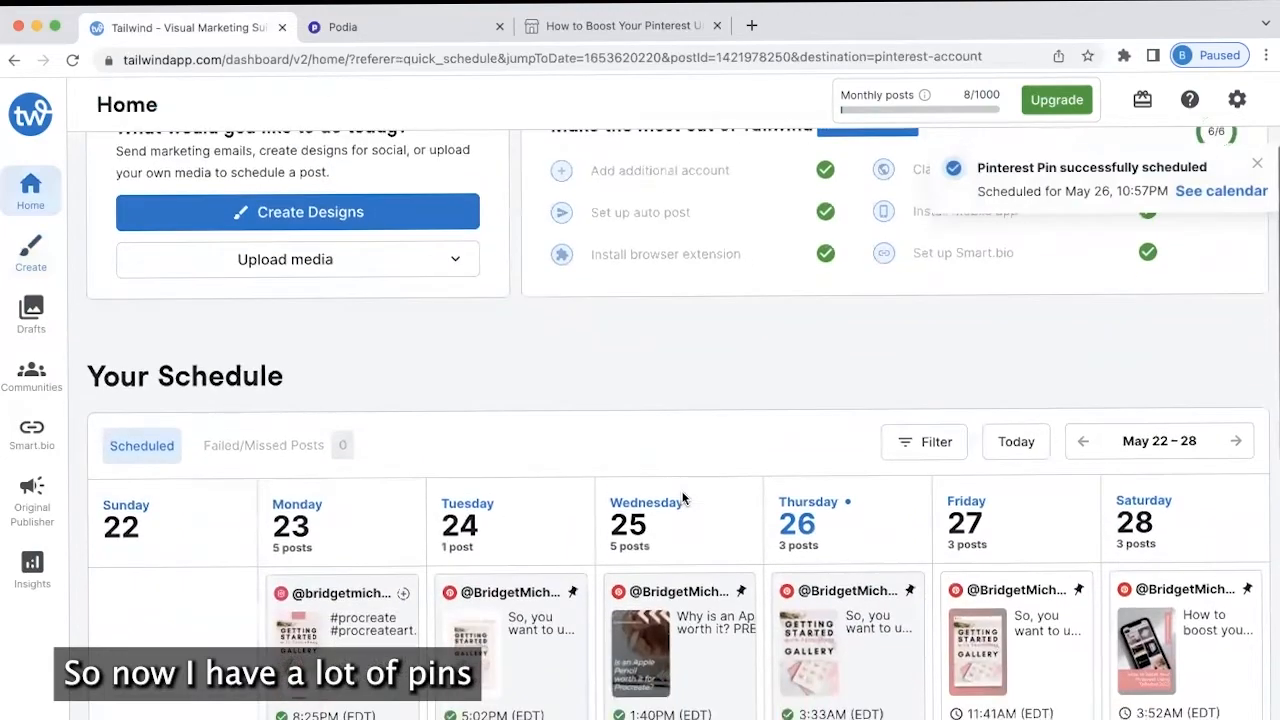
pyautogui.scroll(-6, 683, 498)
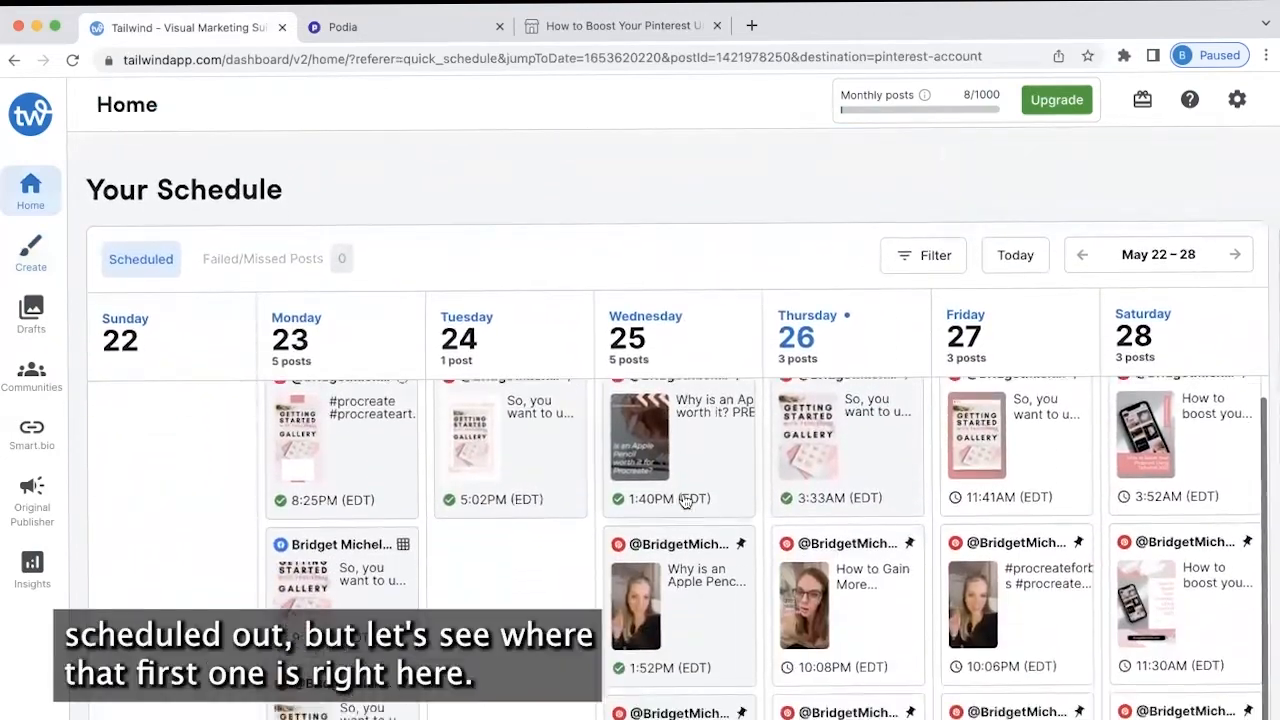
pyautogui.scroll(-2, 685, 500)
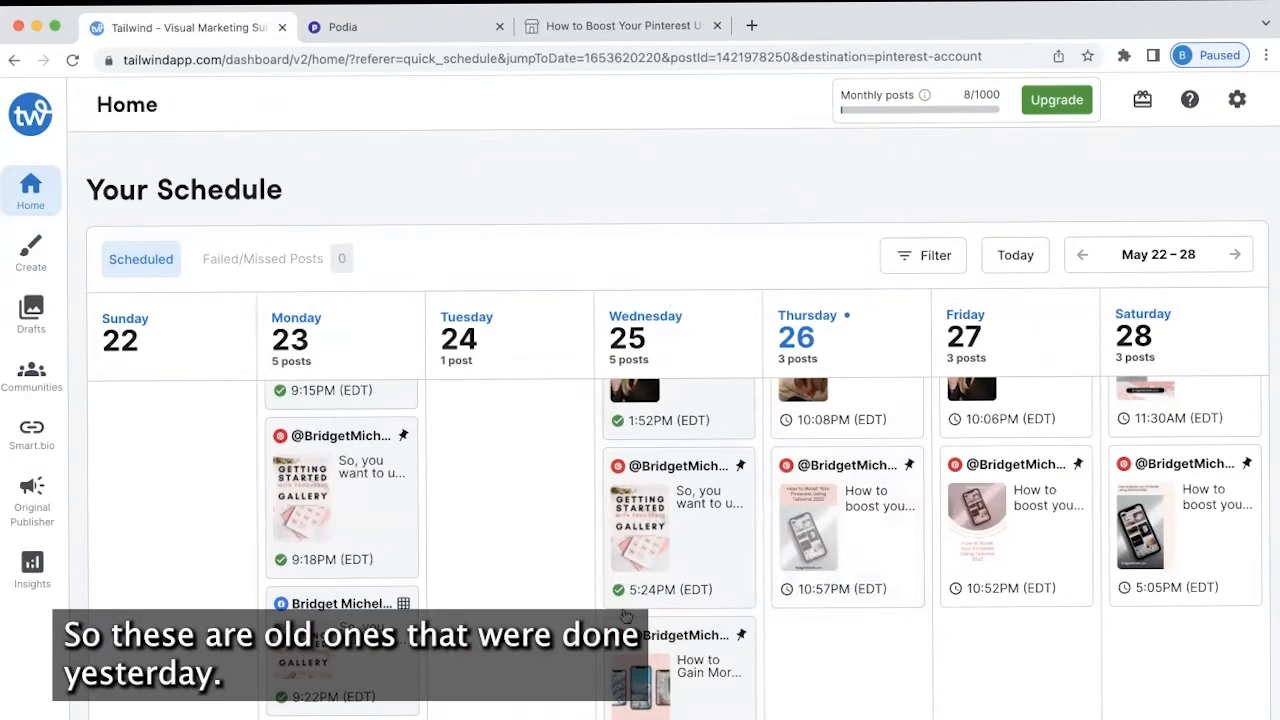
pyautogui.scroll(-5, 631, 709)
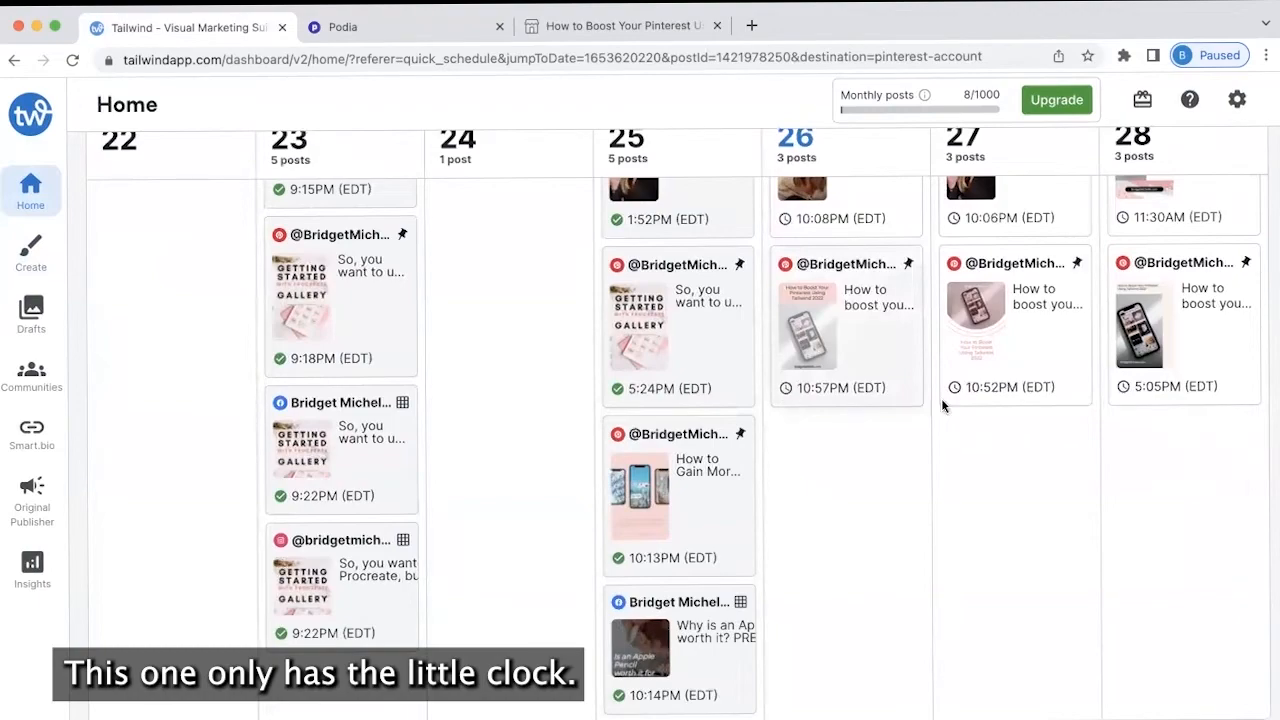
pyautogui.scroll(10, 986, 403)
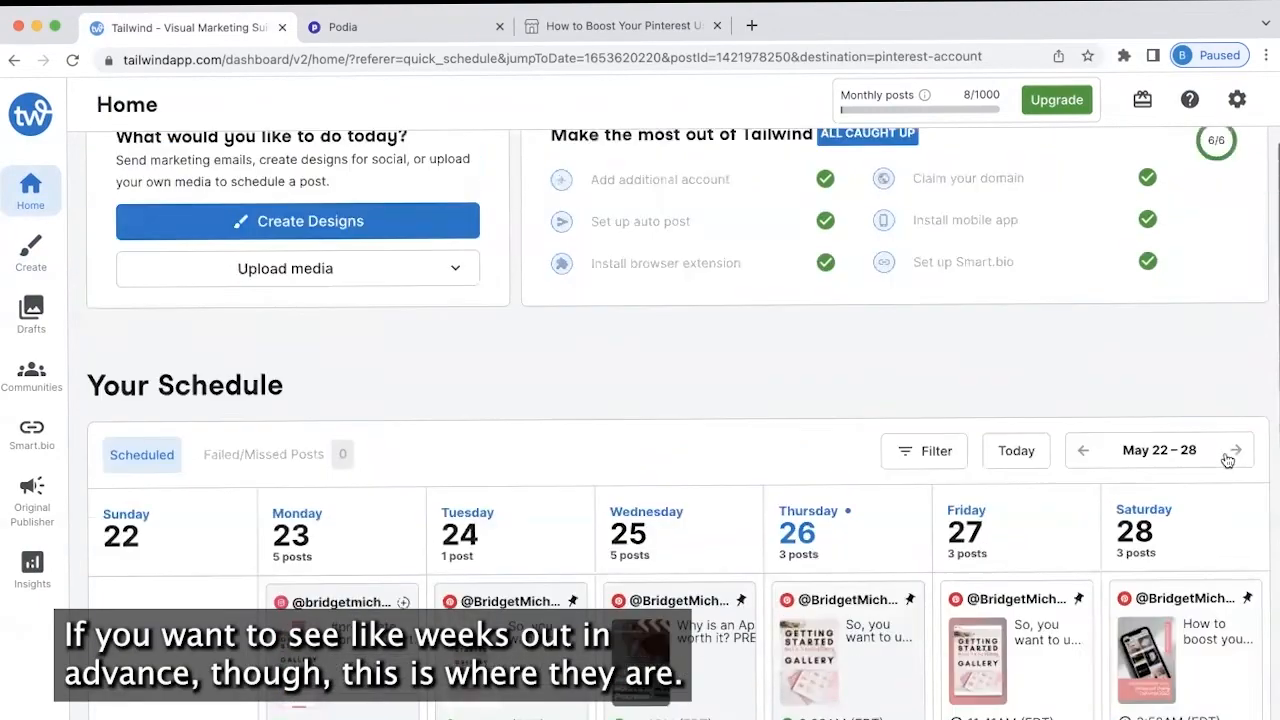
# Advance the schedule to the weeks of May 29–Jun 04 and then Jun 05–11
pyautogui.click(1230, 455)
pyautogui.scroll(-3, 1228, 459)
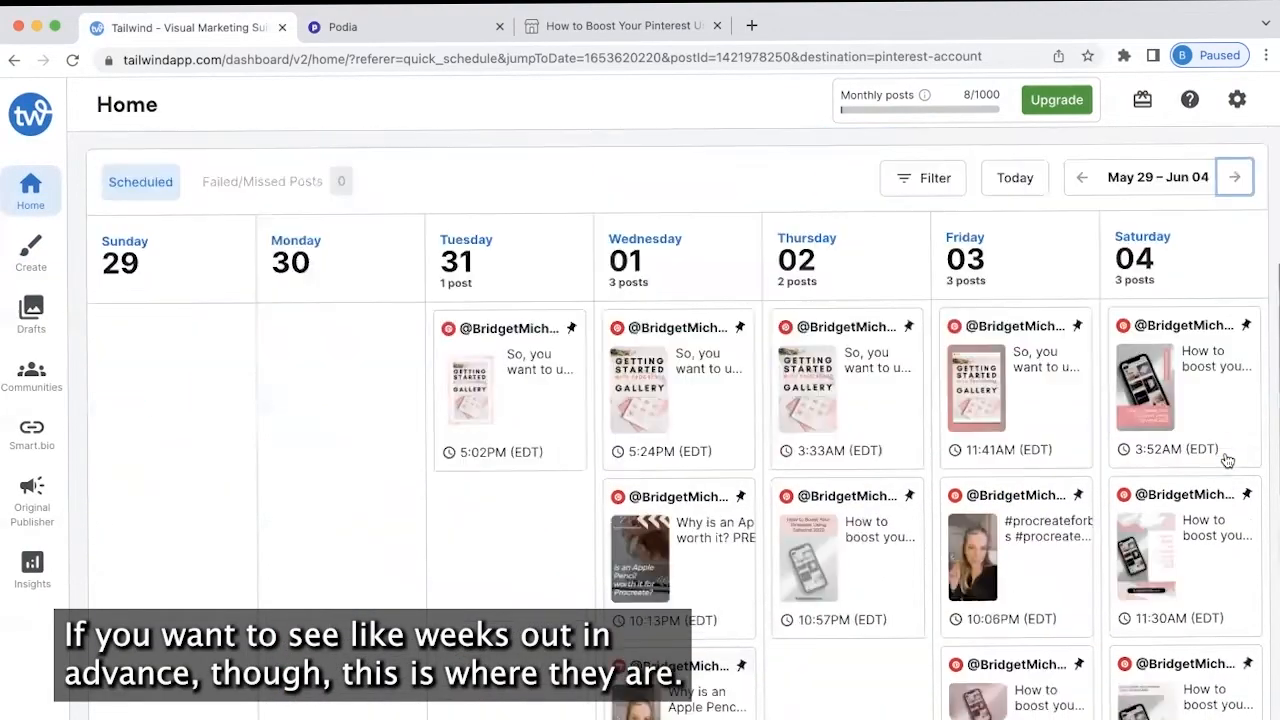
pyautogui.scroll(-3, 1228, 459)
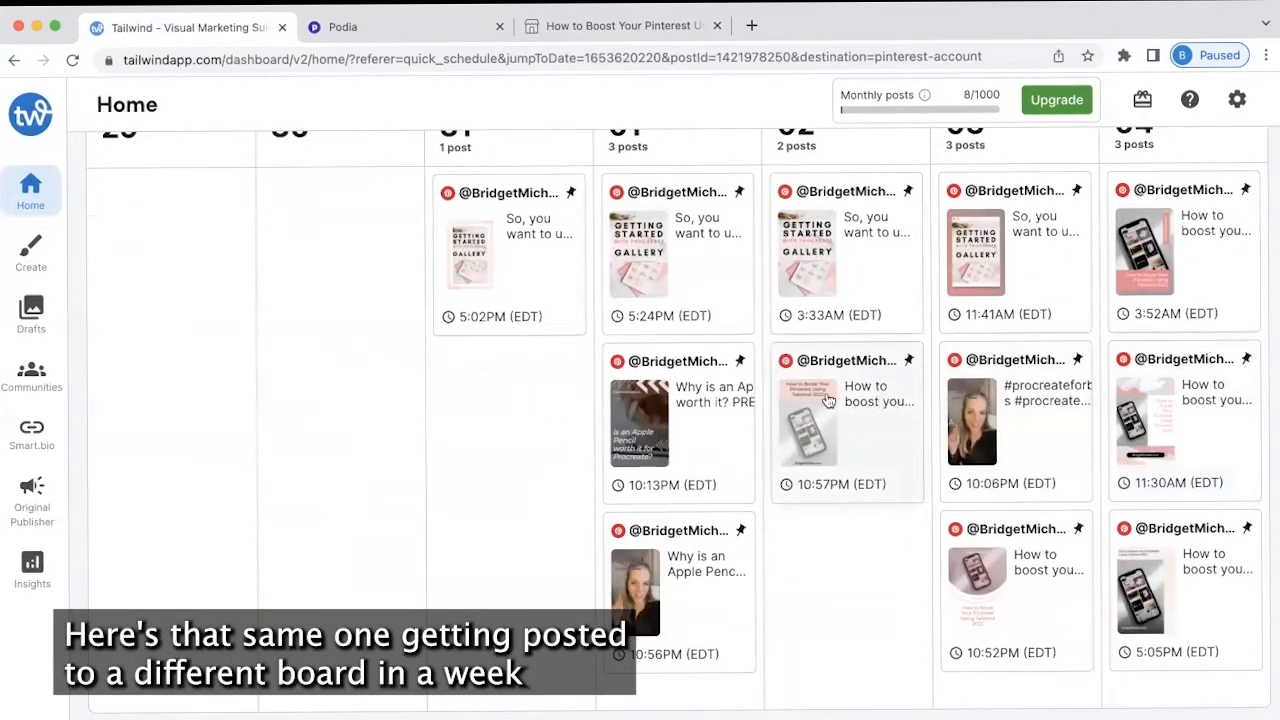
pyautogui.scroll(3, 1207, 185)
pyautogui.click(1233, 194)
pyautogui.scroll(-2, 945, 403)
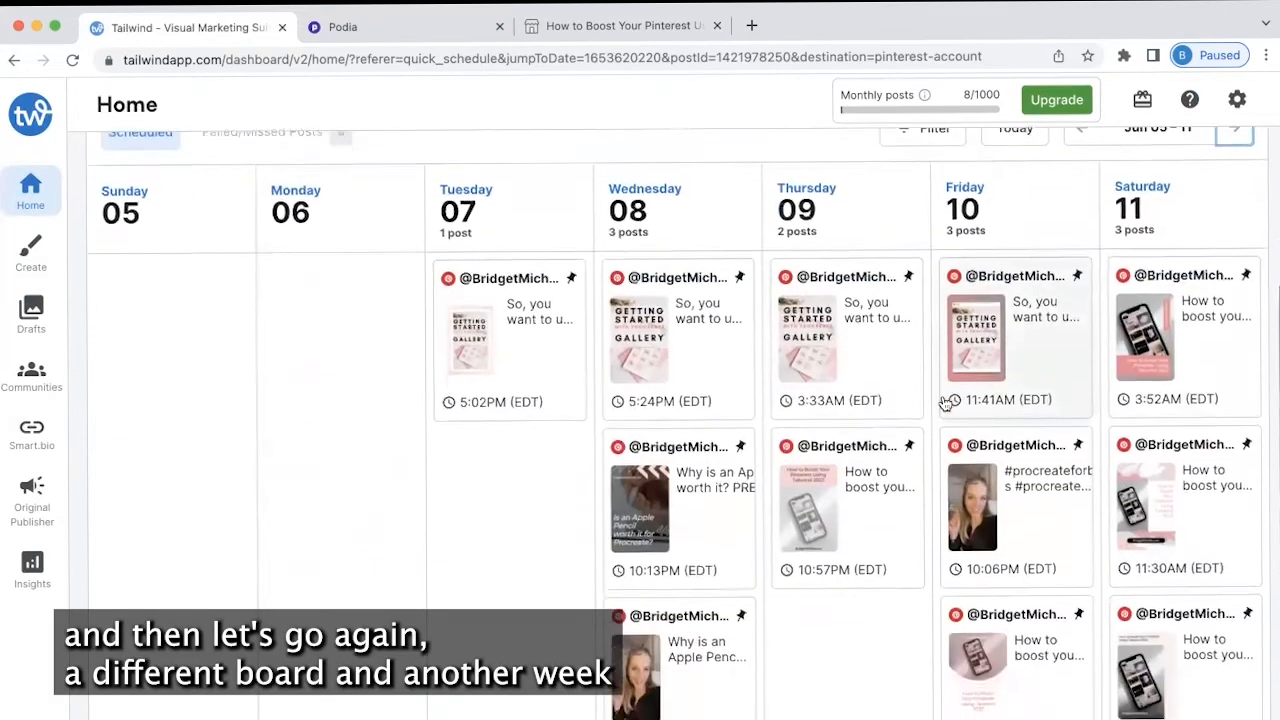
pyautogui.scroll(1, 847, 478)
pyautogui.scroll(3, 847, 478)
# Preview weeks ahead through Jul 03–09, then step back to the week of Jun 05–11
pyautogui.click(1234, 458)
pyautogui.click(1234, 458)
pyautogui.click(1232, 462)
pyautogui.click(1232, 462)
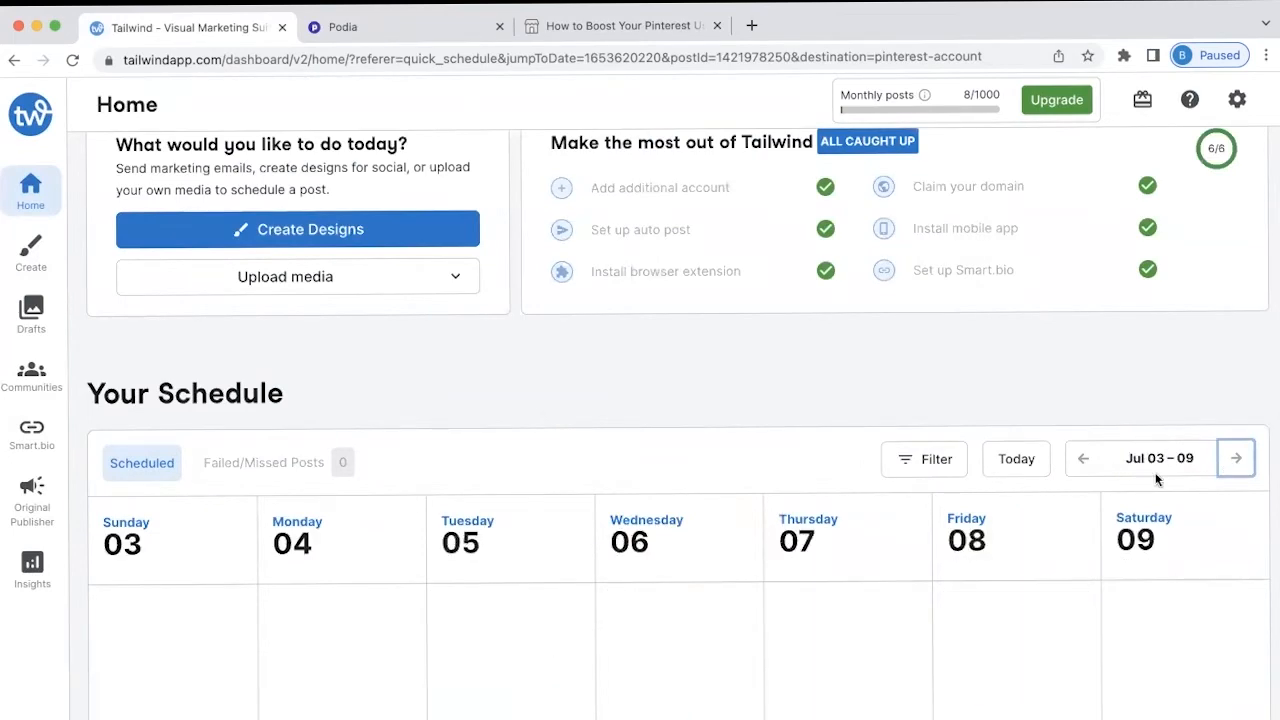
pyautogui.click(1084, 460)
pyautogui.click(1084, 460)
pyautogui.click(1084, 460)
pyautogui.click(1084, 460)
pyautogui.scroll(3, 749, 371)
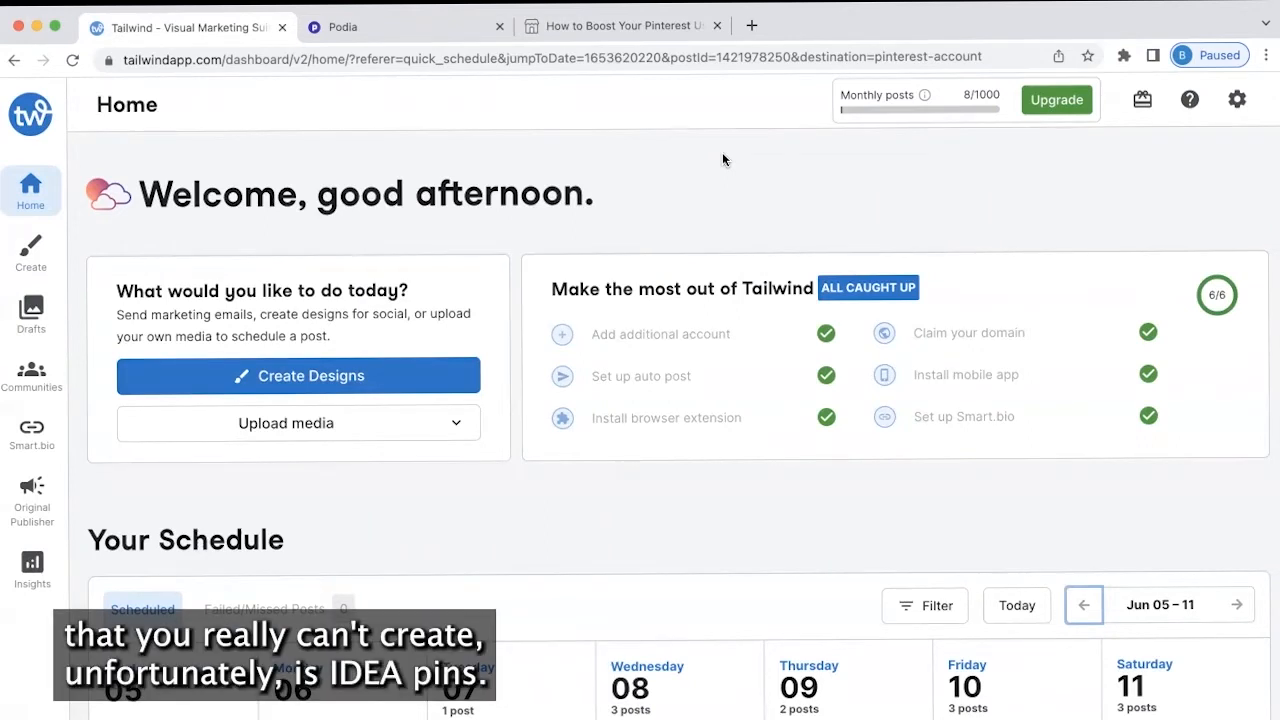
pyautogui.scroll(-3, 722, 152)
pyautogui.scroll(-2, 722, 157)
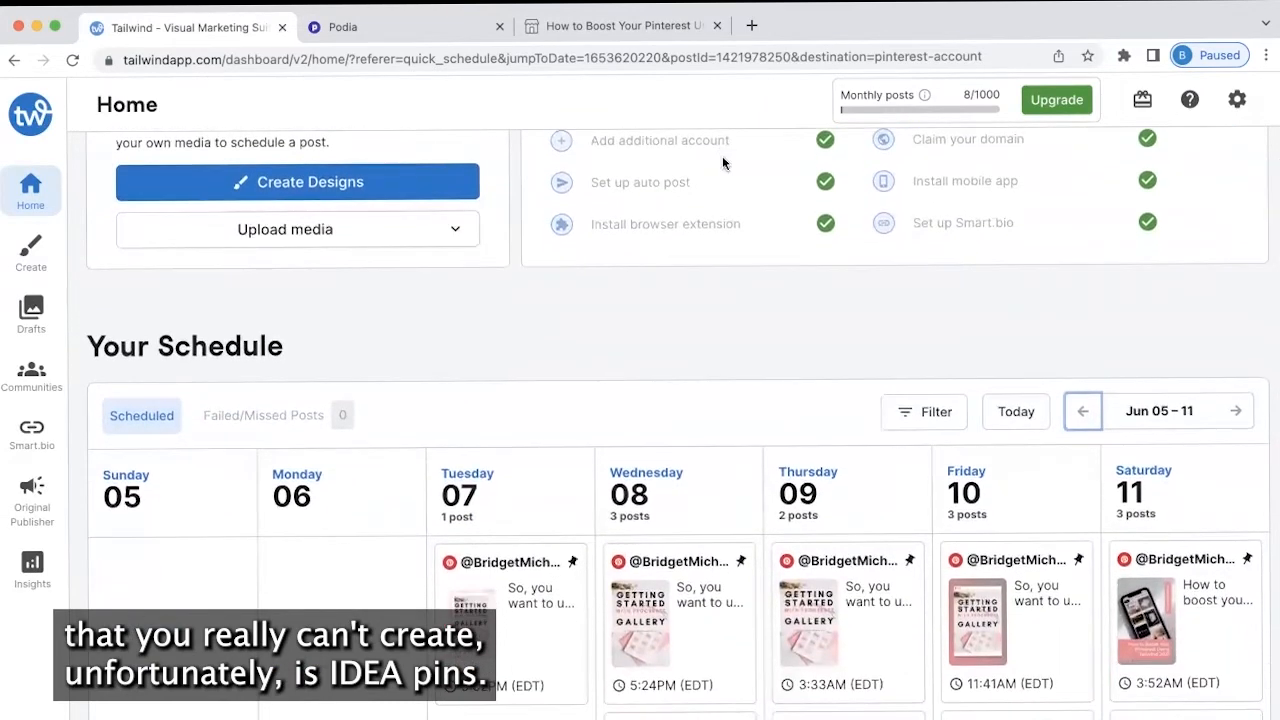
pyautogui.scroll(-2, 722, 157)
pyautogui.scroll(-2, 720, 171)
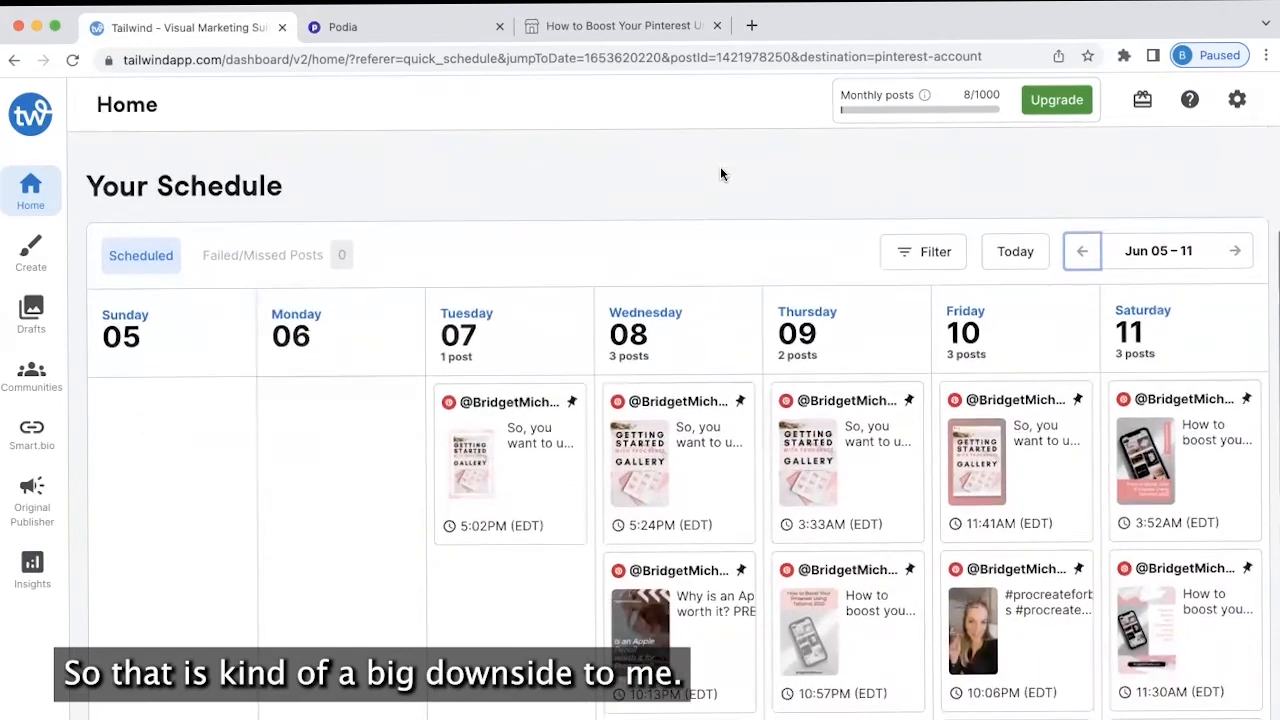
pyautogui.scroll(10, 720, 171)
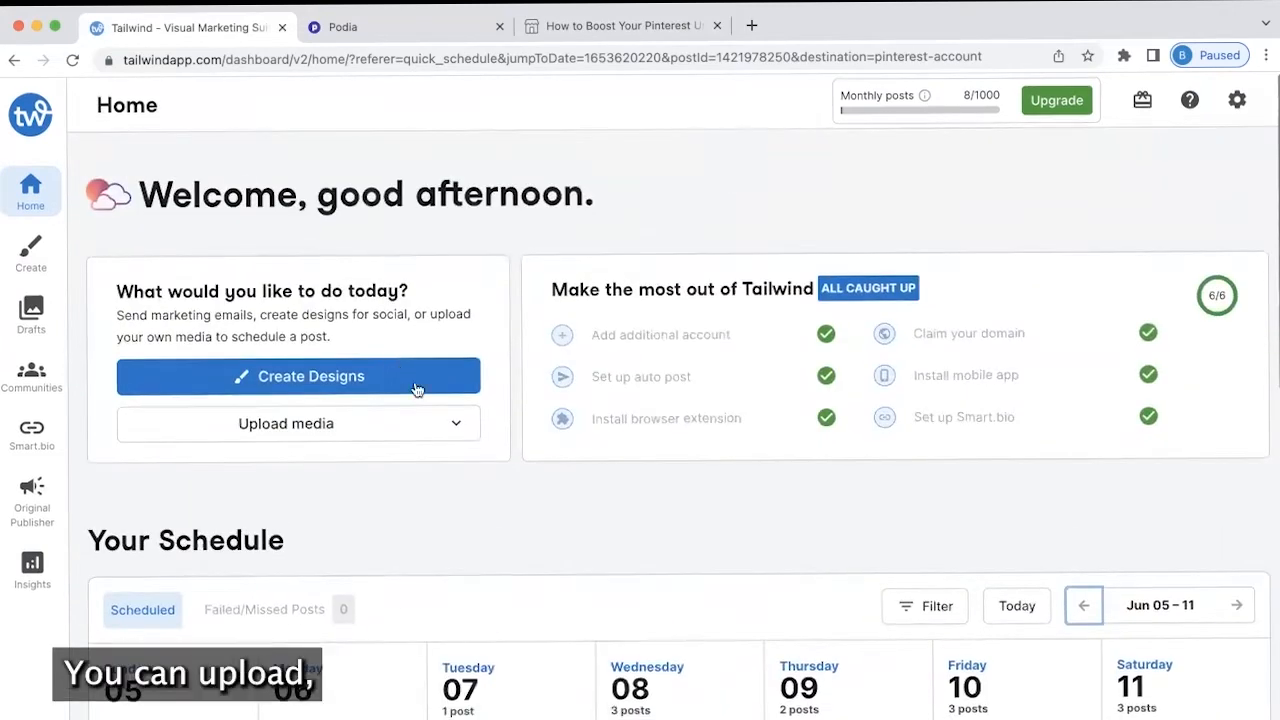
# Upload 'How to get more Exposure using Pinterest and Tailwind.MOV' for Pinterest, then open pinterest.com in a new tab
pyautogui.click(460, 424)
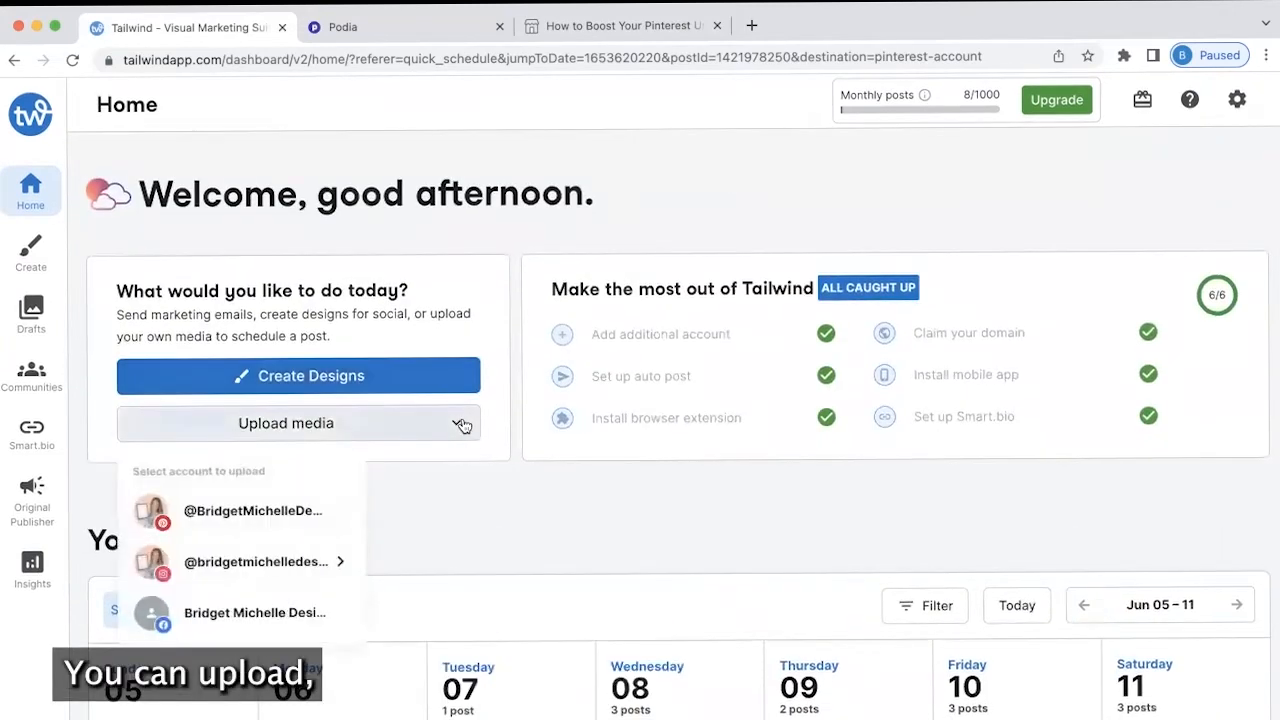
pyautogui.click(263, 520)
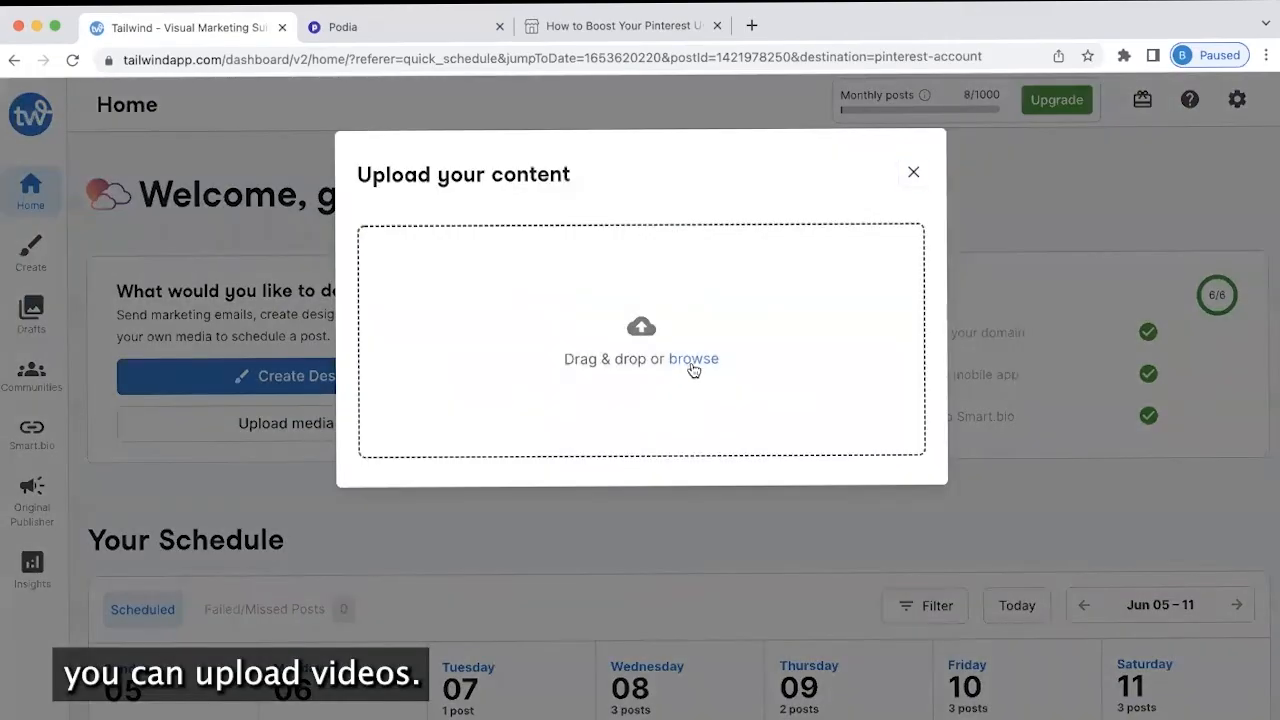
pyautogui.click(692, 361)
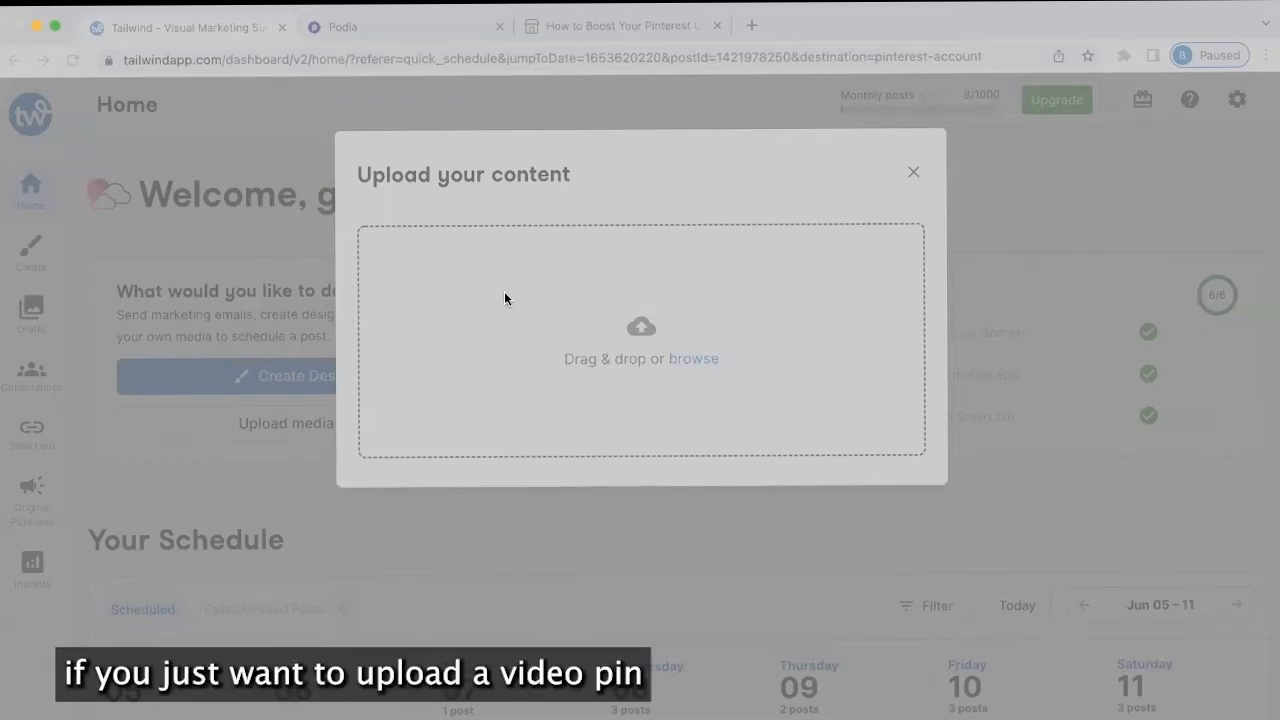
pyautogui.doubleClick(675, 252)
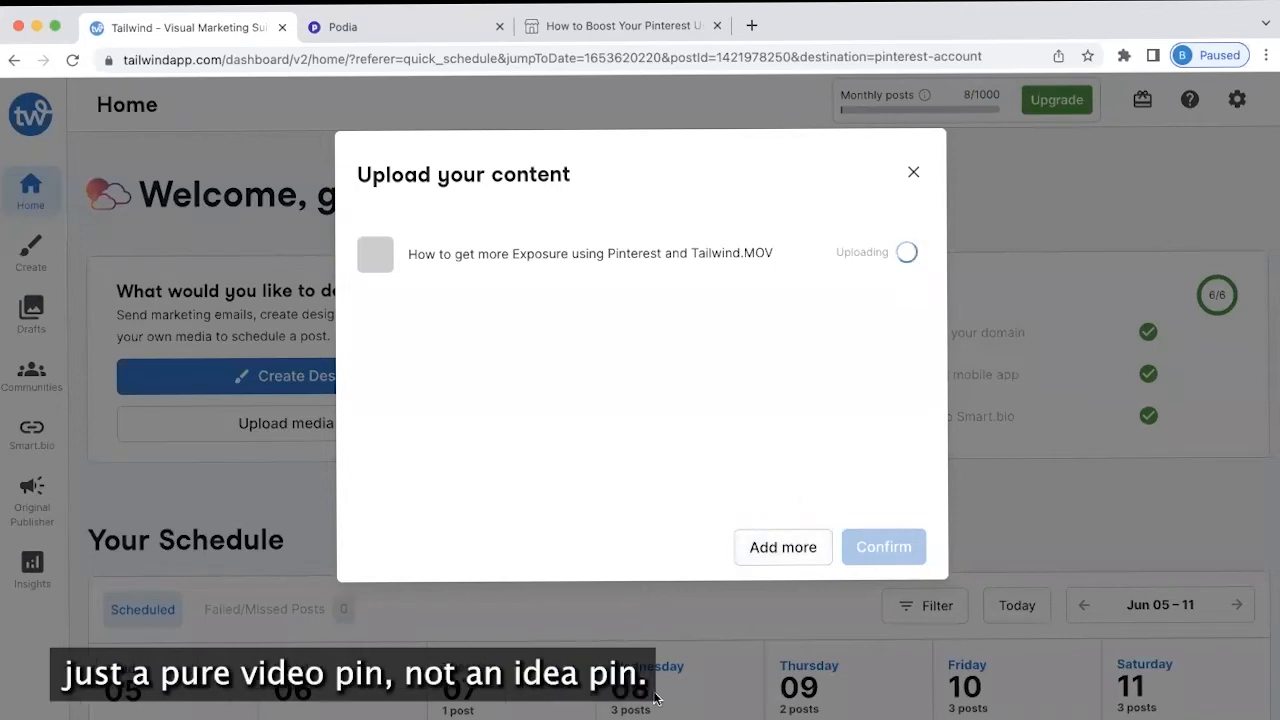
pyautogui.click(751, 25)
pyautogui.write('pin')
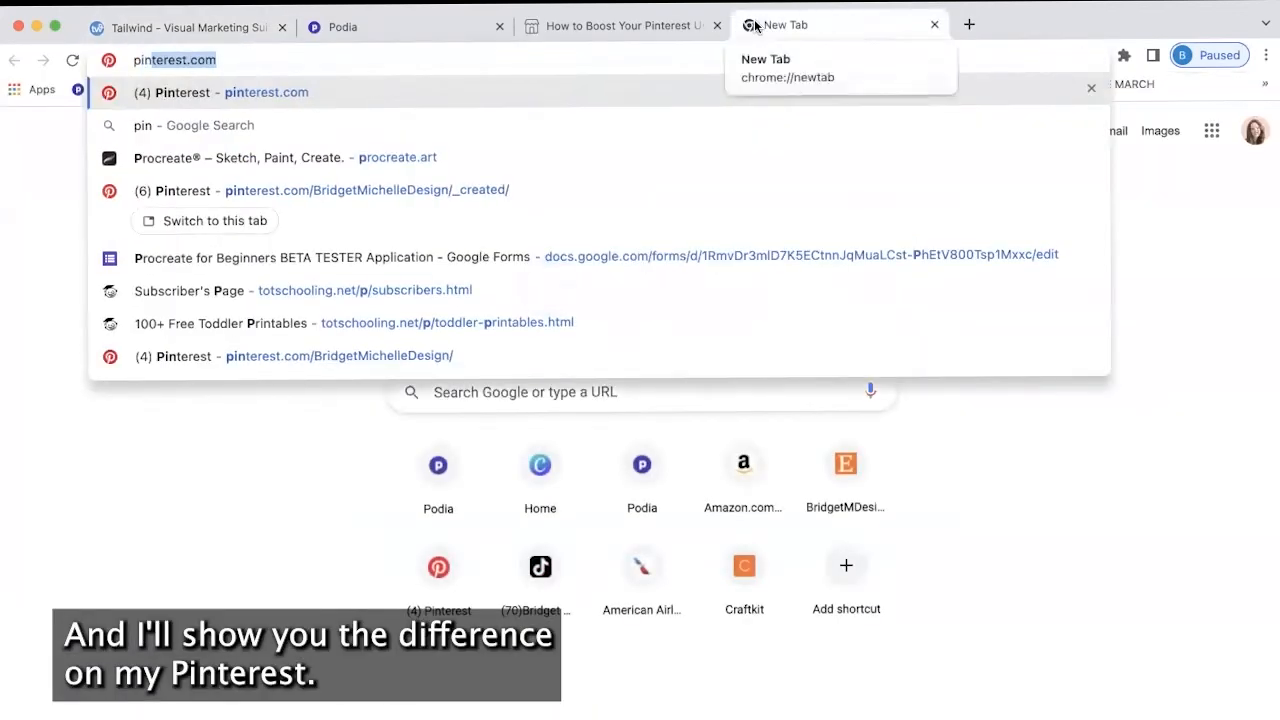
pyautogui.write('terest.com/BridgetMichelleDesign/_created/')
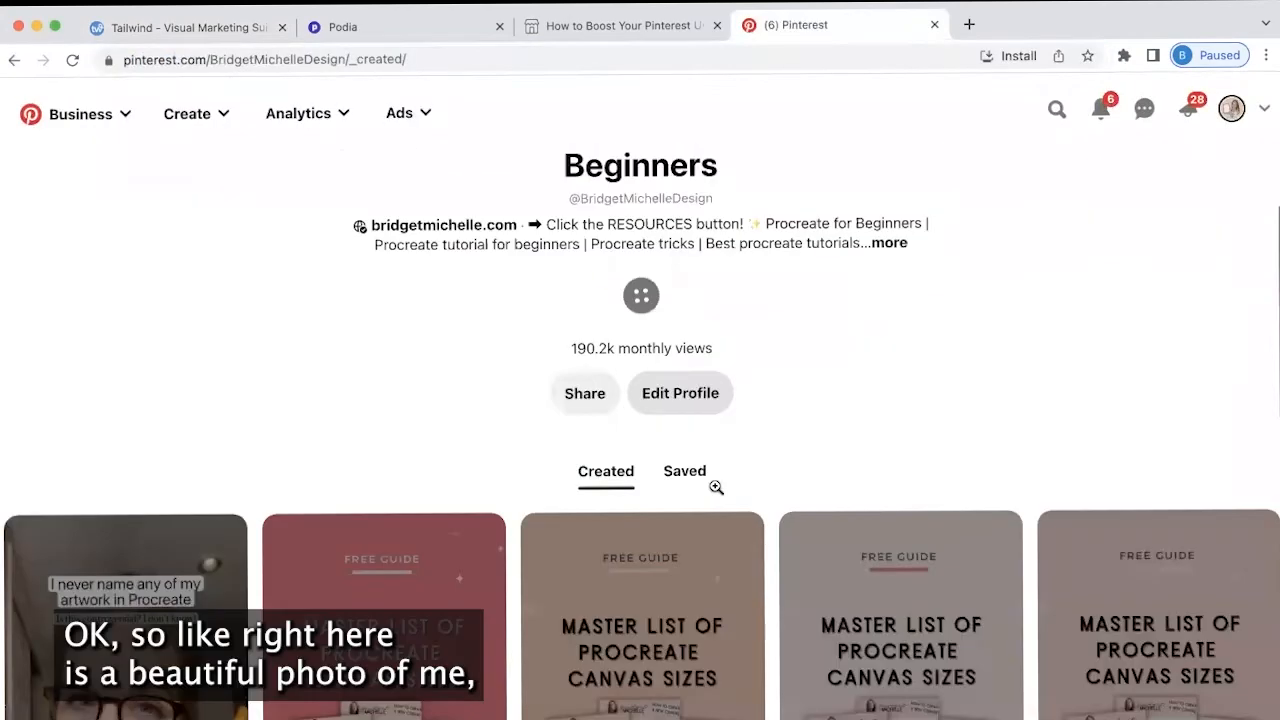
# Open the Procreate canvas sizes story pin from the profile, then go back
pyautogui.scroll(-3, 714, 486)
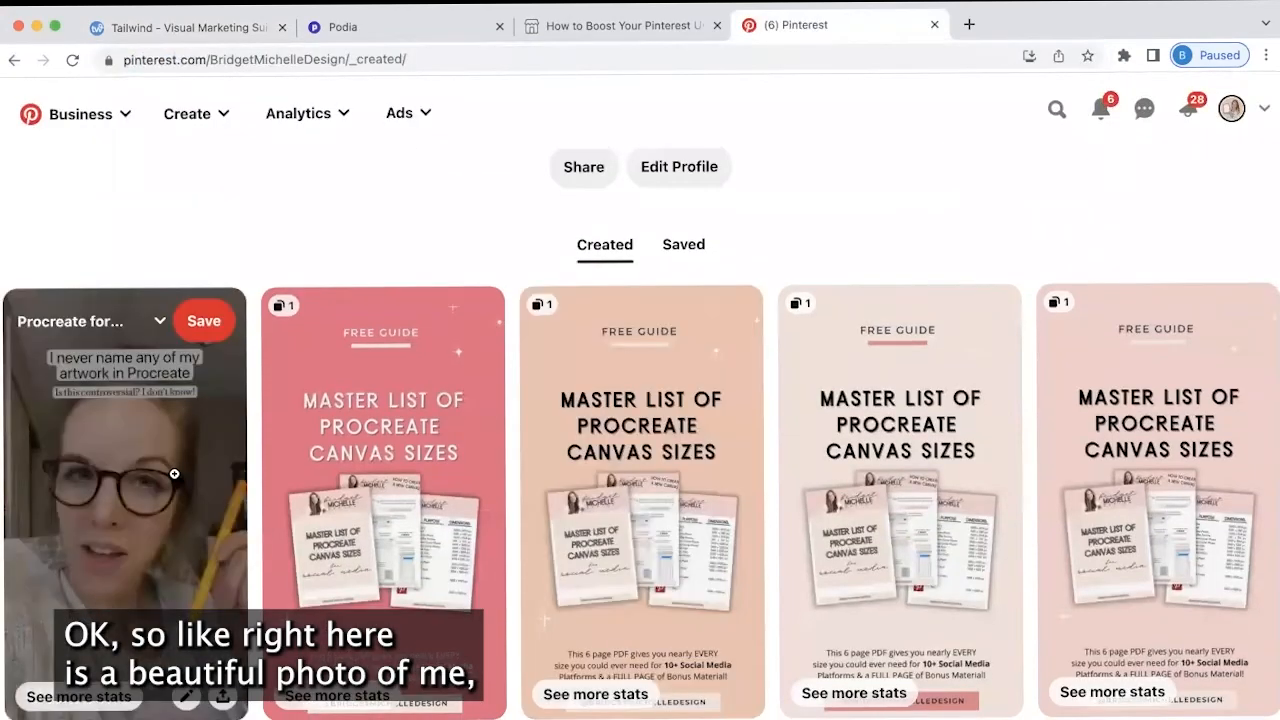
pyautogui.scroll(-2, 363, 180)
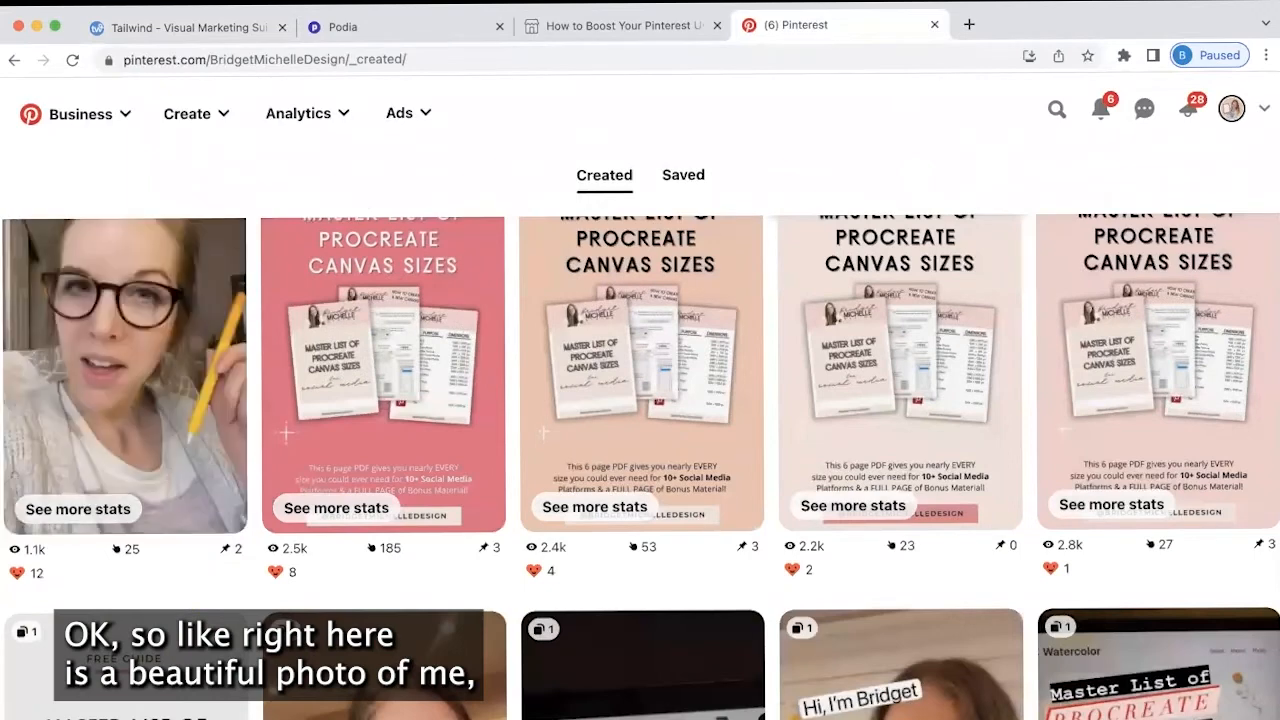
pyautogui.scroll(1, 160, 450)
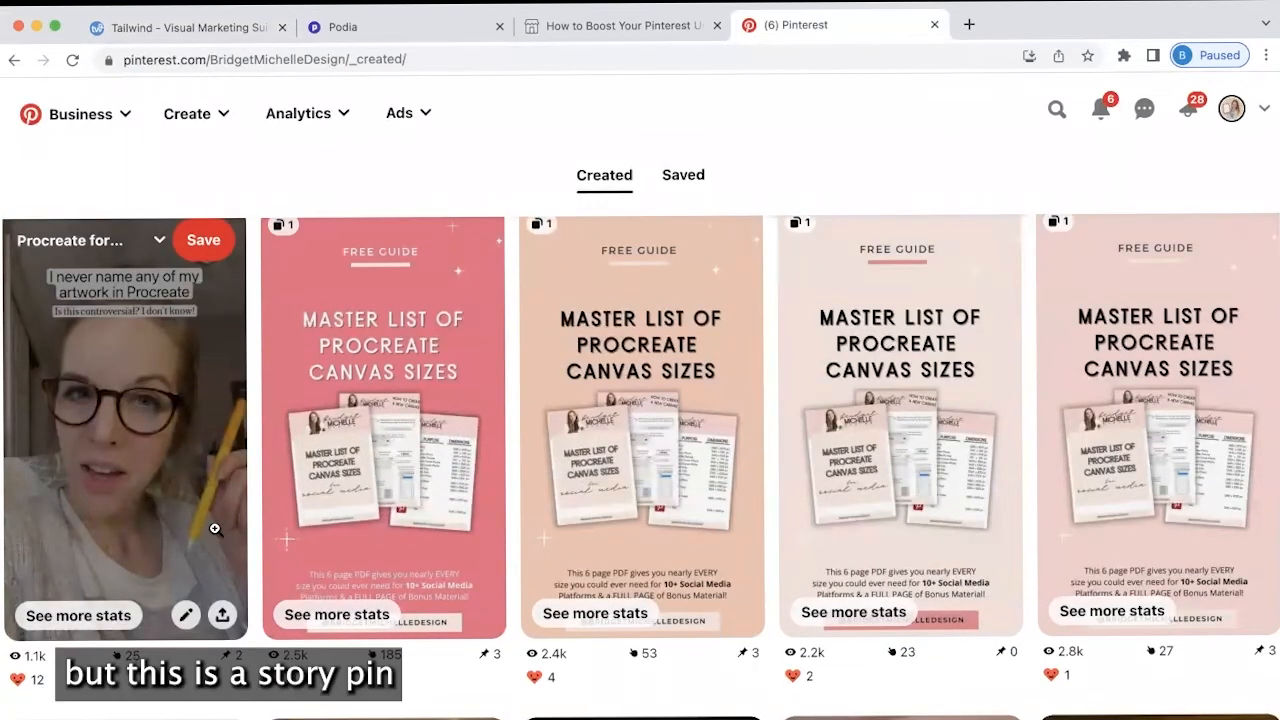
pyautogui.scroll(1, 160, 580)
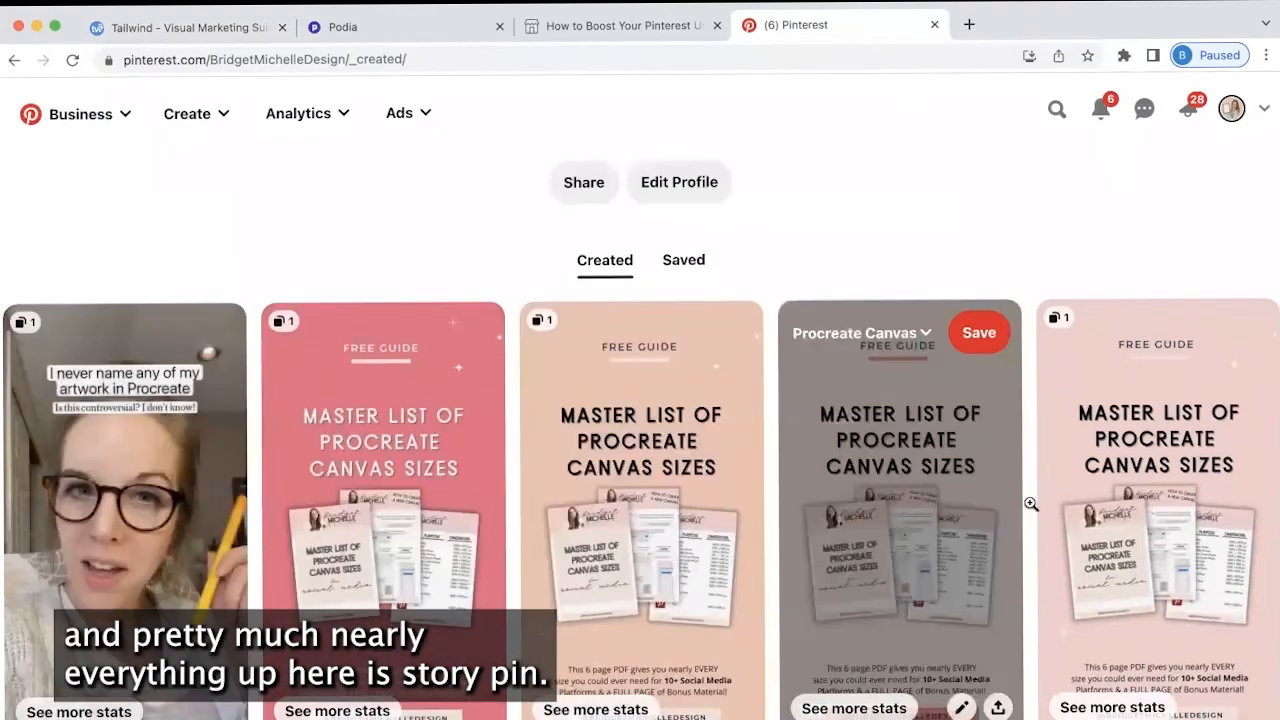
pyautogui.click(433, 506)
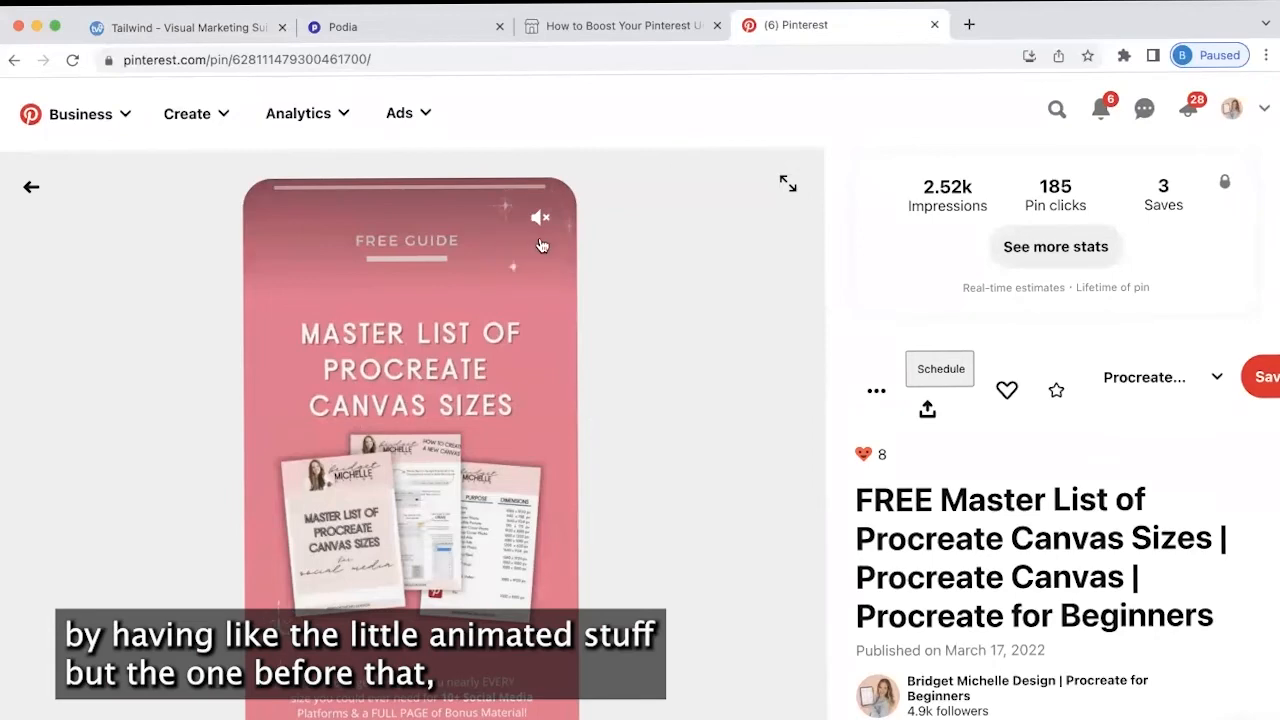
pyautogui.click(32, 196)
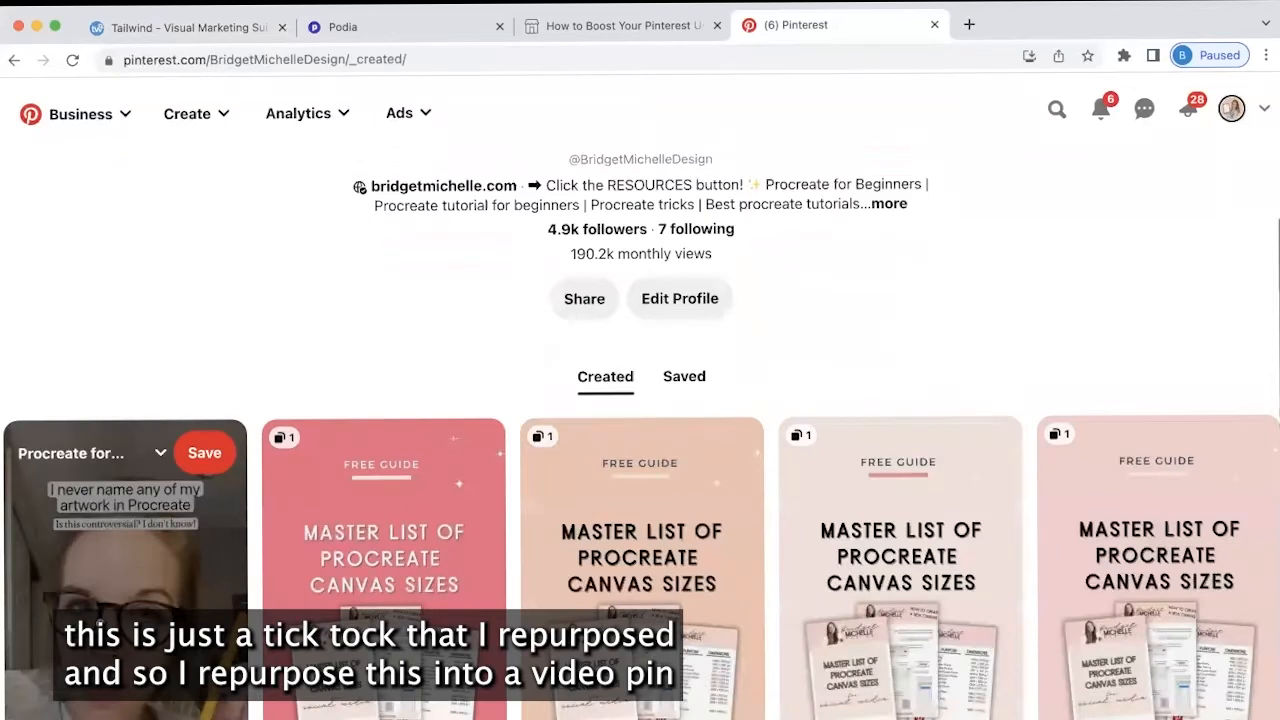
# View the Naming Artwork in Procreate video pin and return to the created pins
pyautogui.click(150, 640)
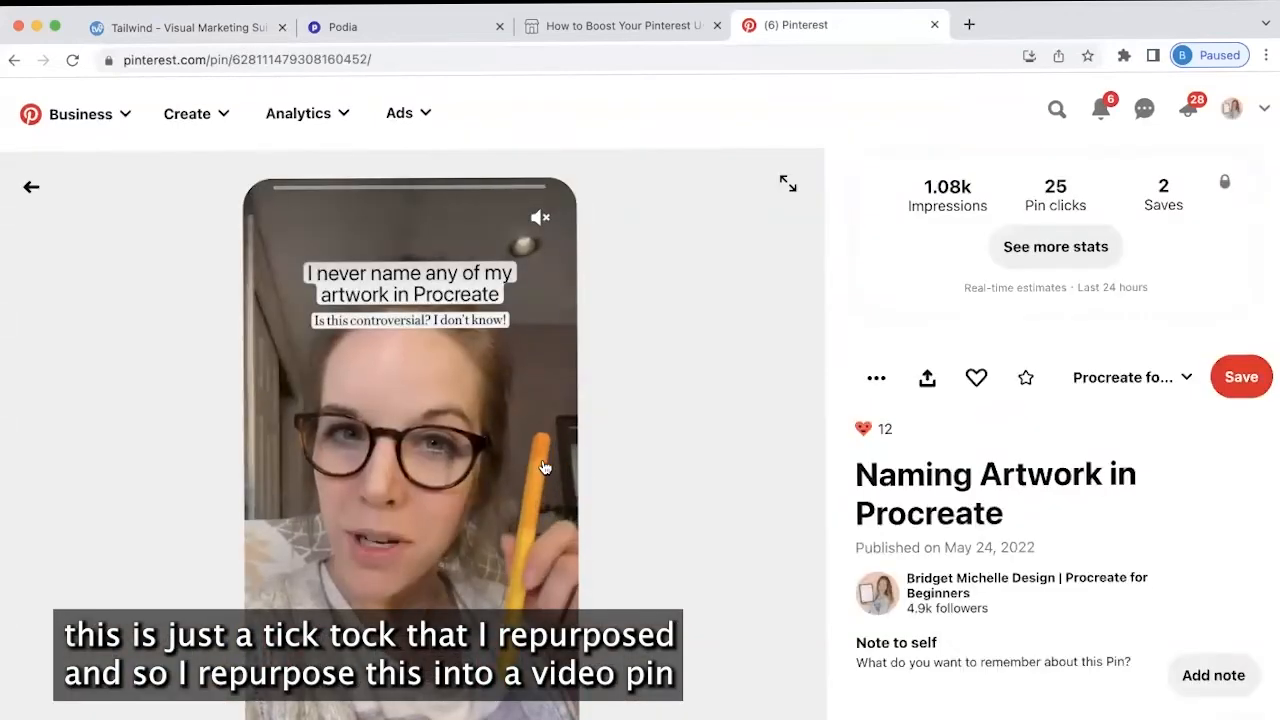
pyautogui.scroll(-1, 470, 493)
pyautogui.scroll(-1, 470, 493)
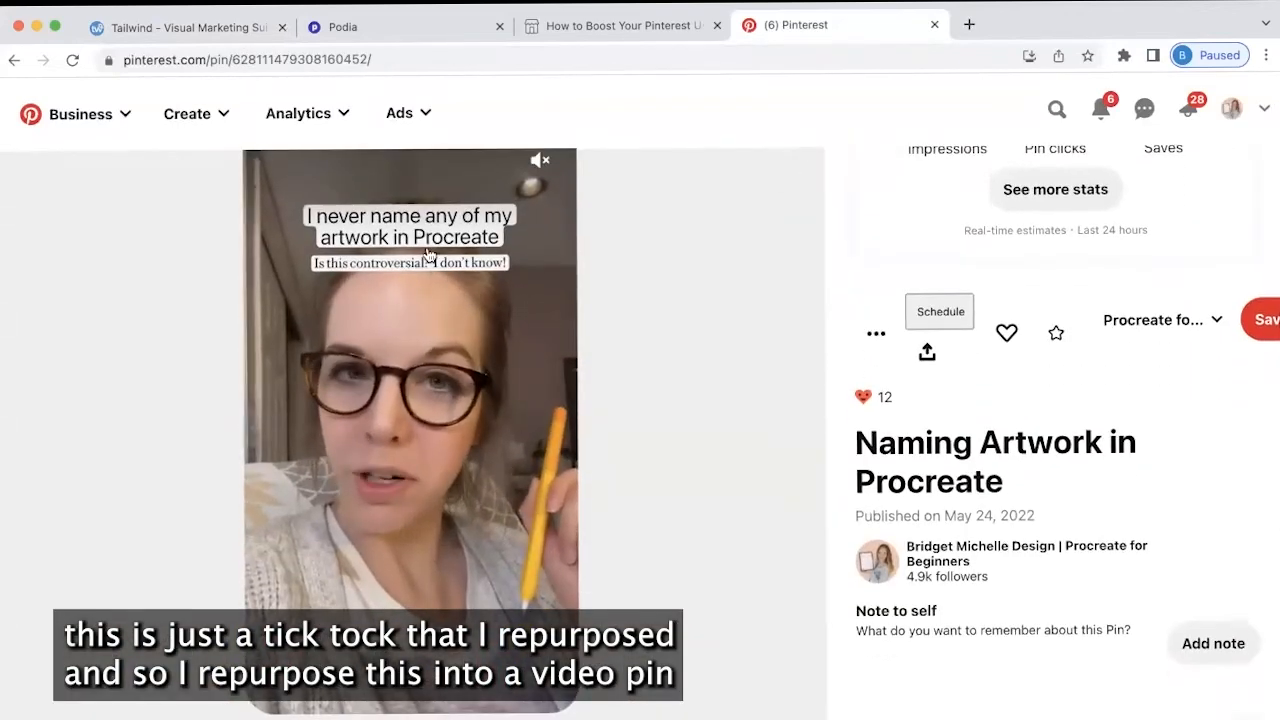
pyautogui.scroll(1, 337, 297)
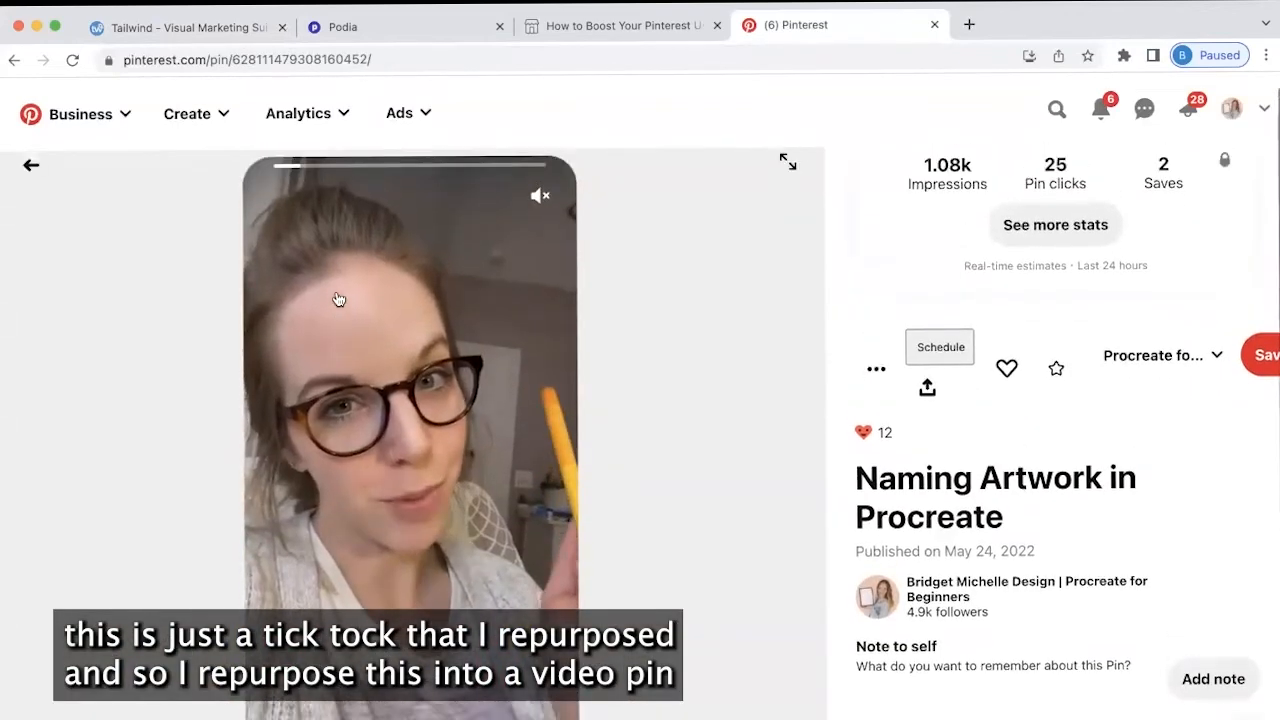
pyautogui.click(31, 189)
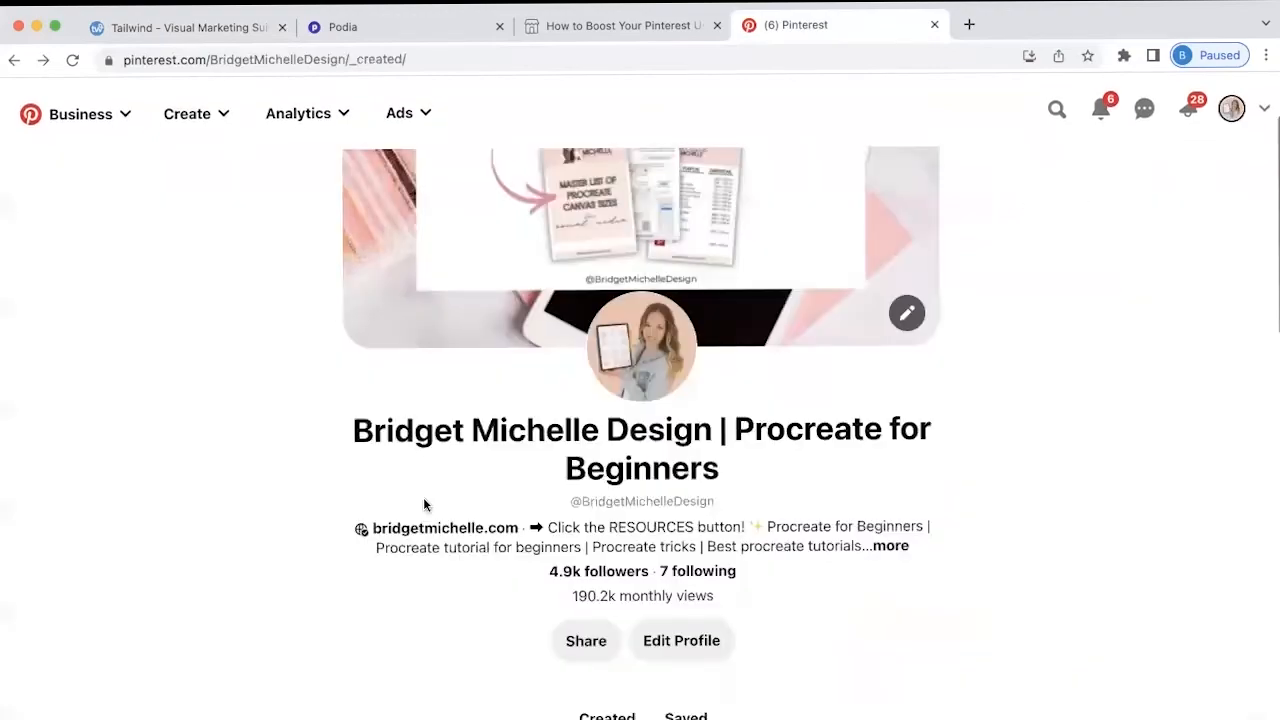
# Scroll past the created video pins, checking the Create menu, down to the 'Things You Wish You Knew on Procreate' idea pins
pyautogui.scroll(-5, 423, 497)
pyautogui.scroll(-5, 423, 497)
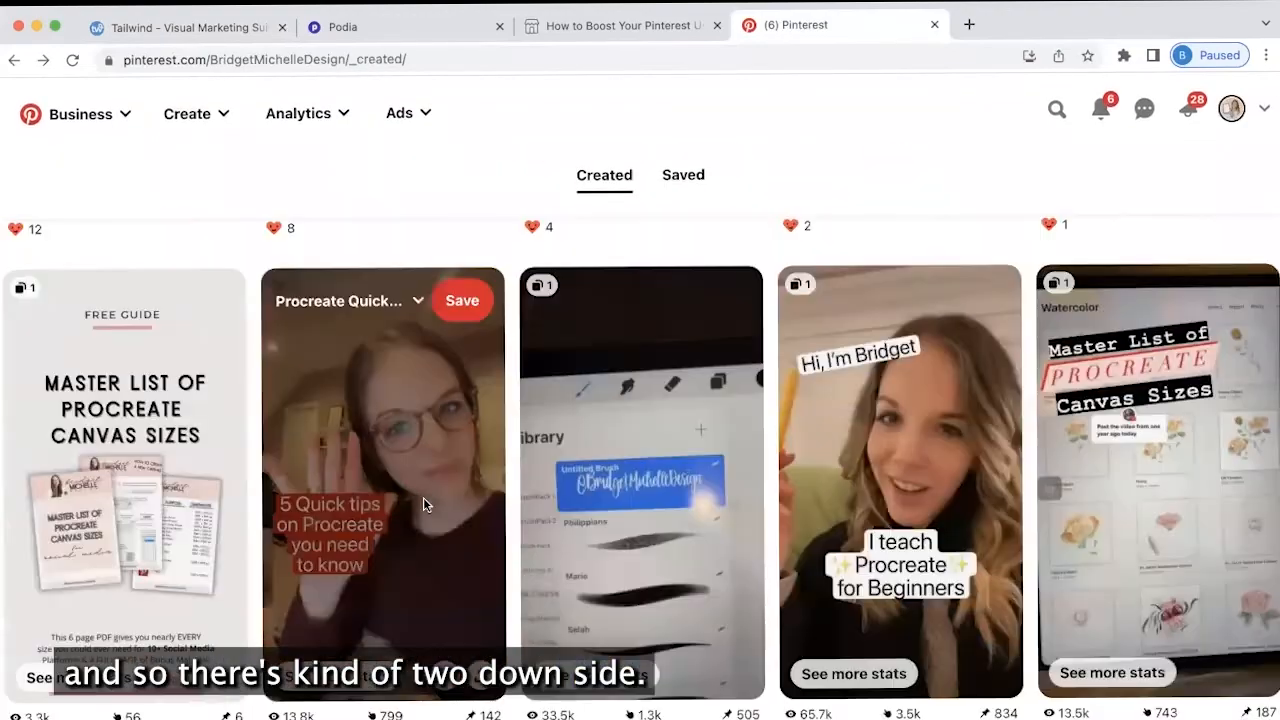
pyautogui.scroll(-3, 423, 497)
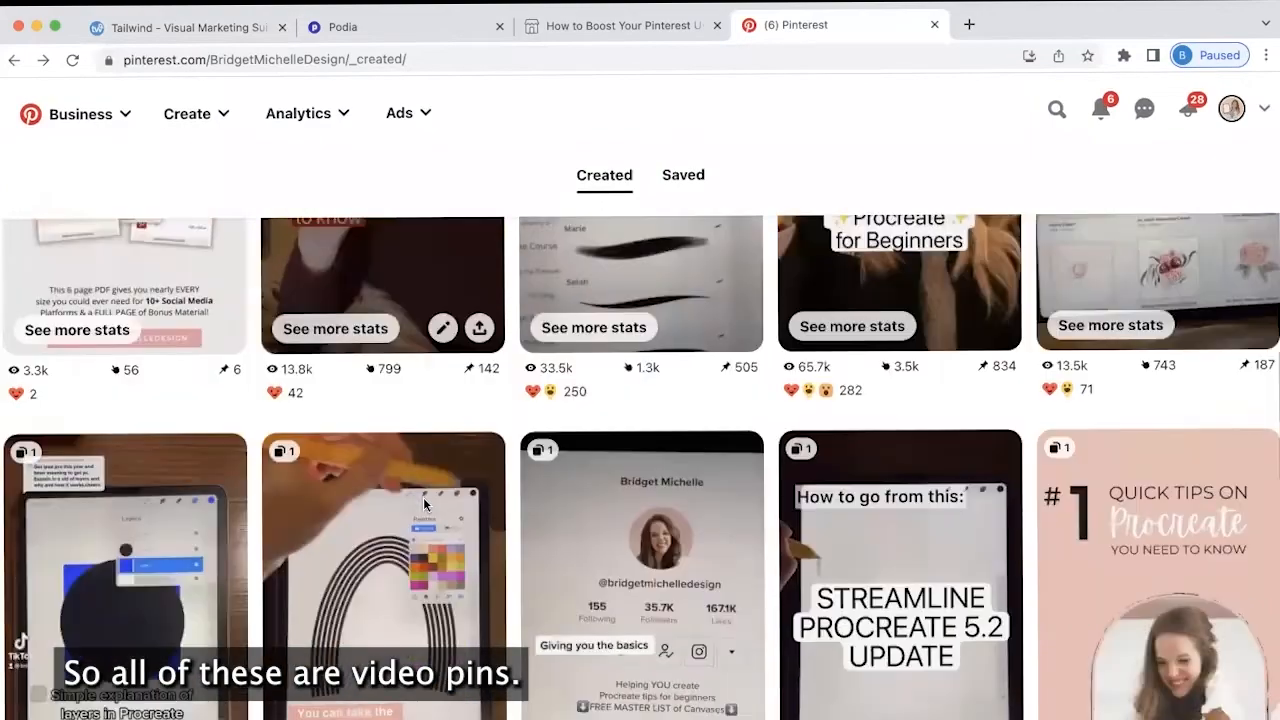
pyautogui.scroll(-3, 423, 497)
pyautogui.scroll(-1, 423, 500)
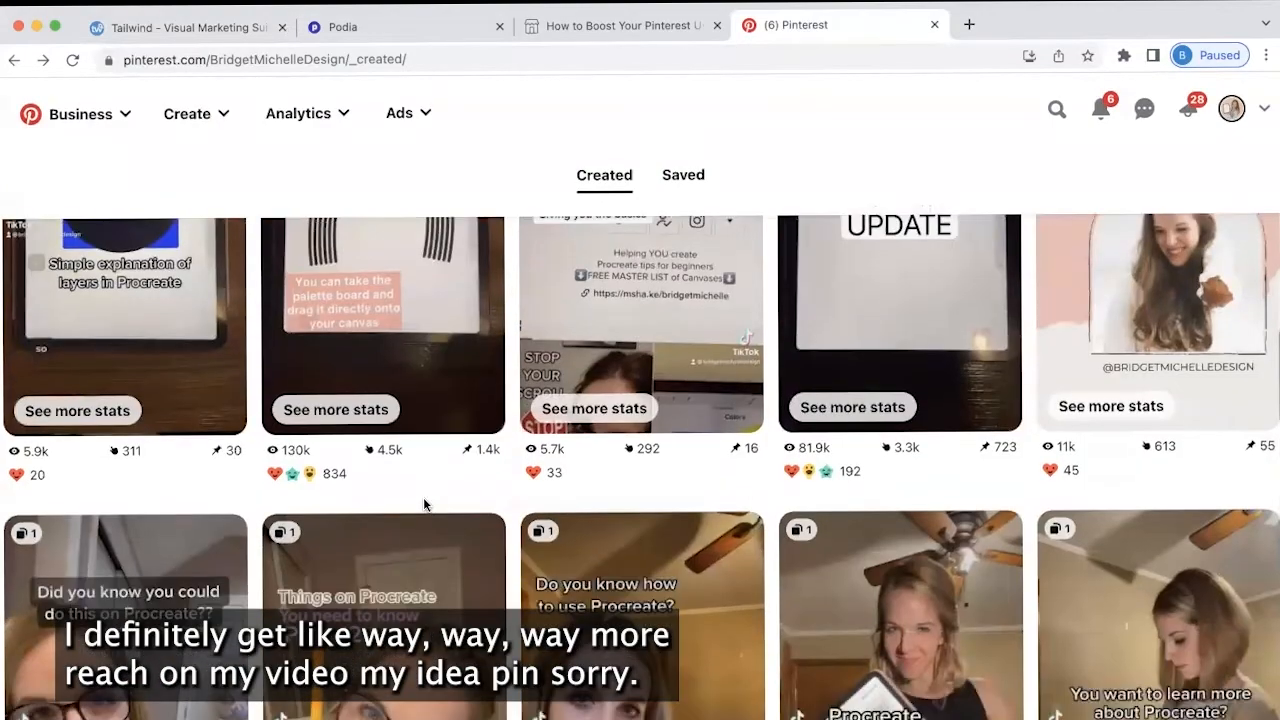
pyautogui.scroll(-3, 423, 505)
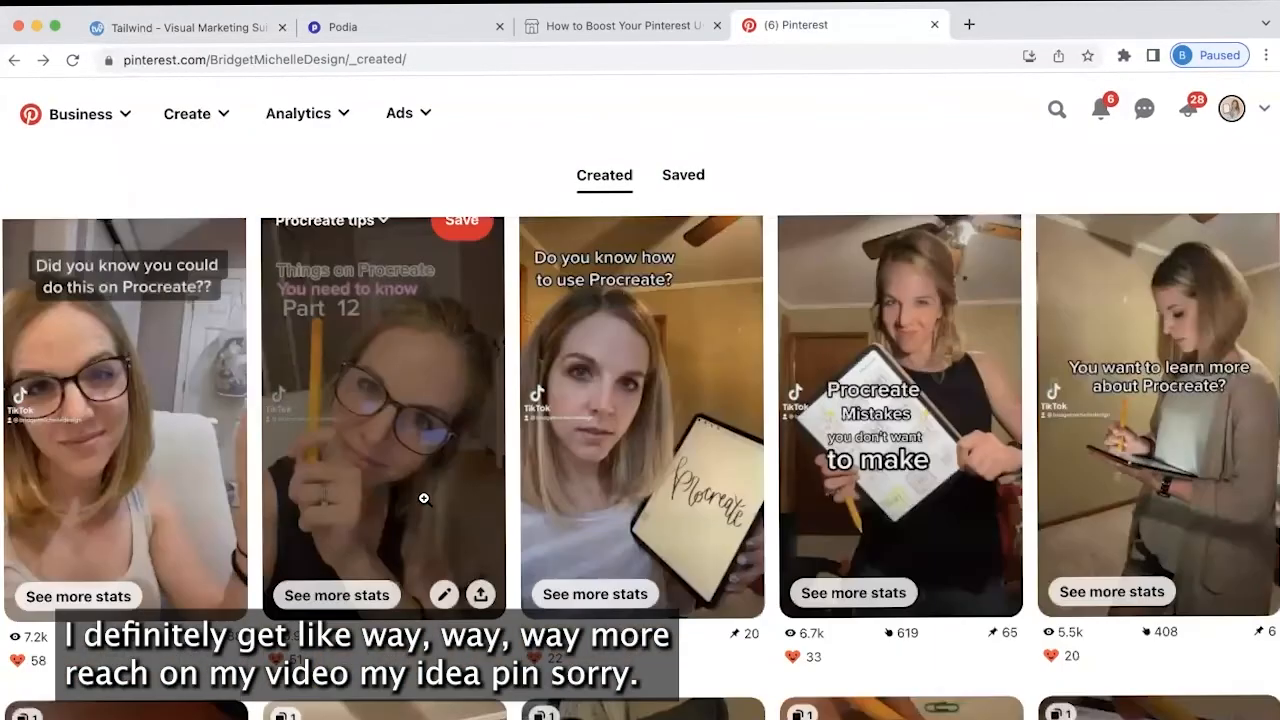
pyautogui.scroll(-4, 423, 497)
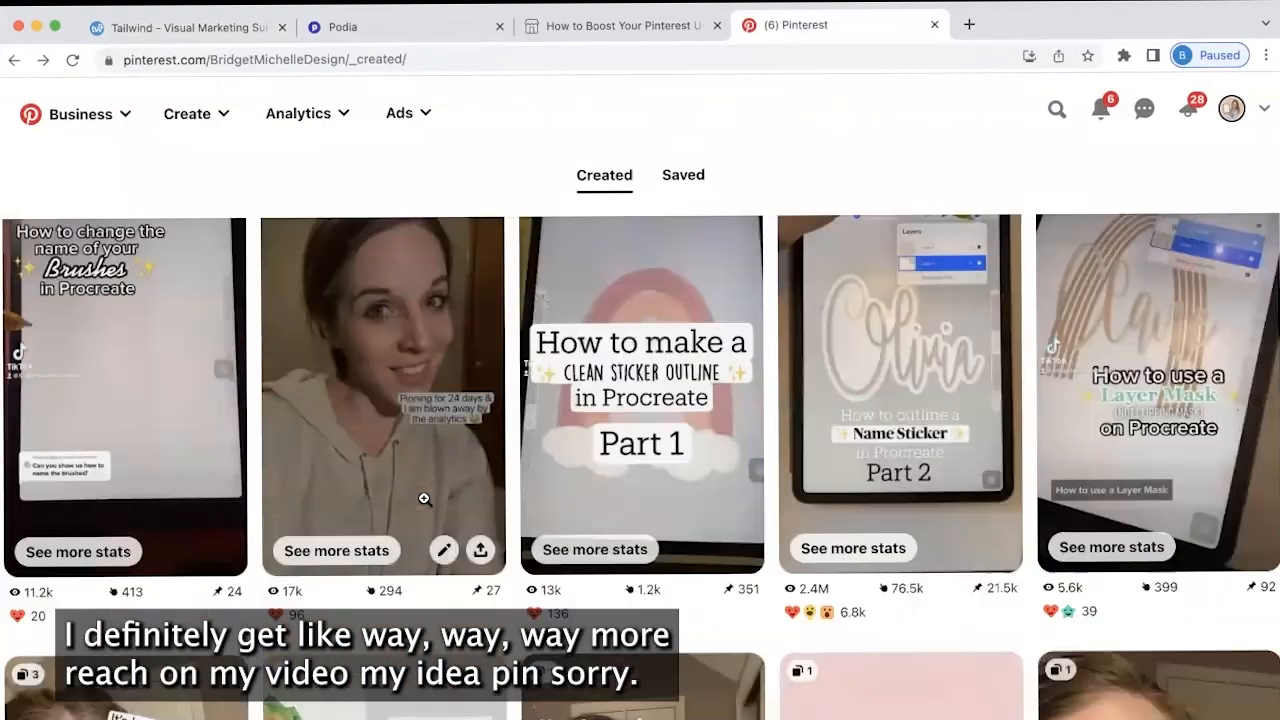
pyautogui.scroll(-1, 537, 382)
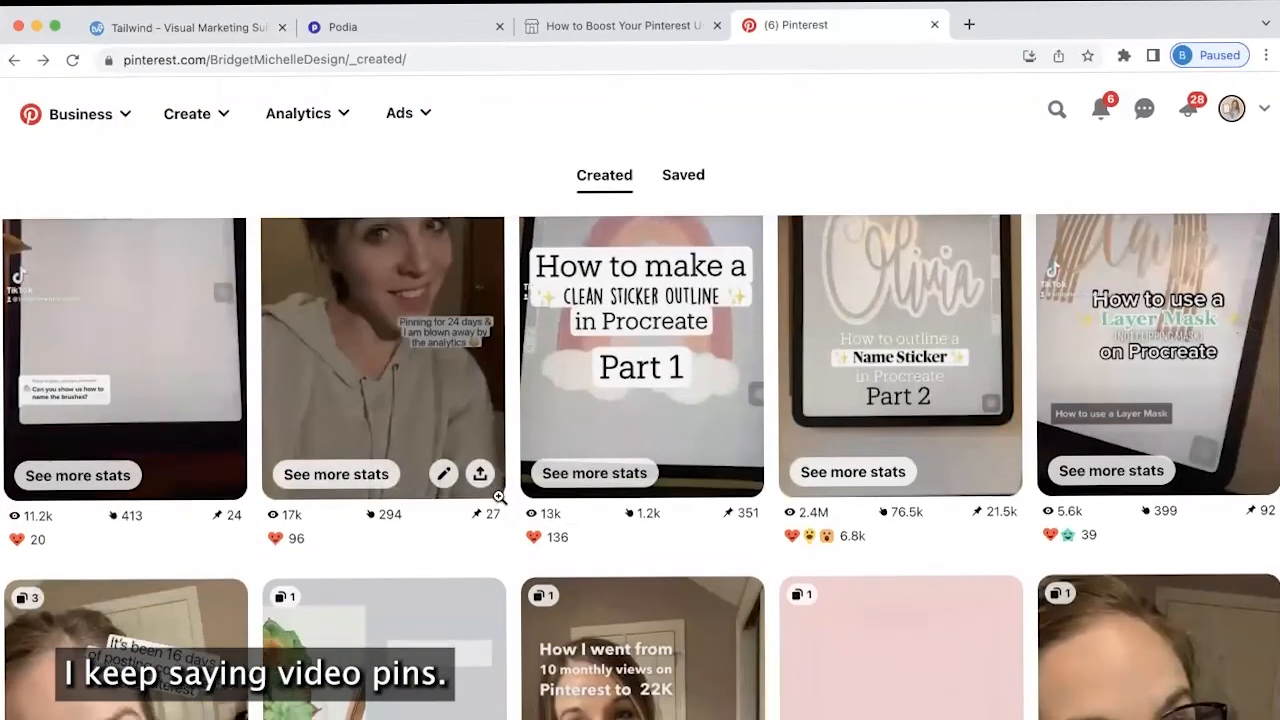
pyautogui.click(222, 122)
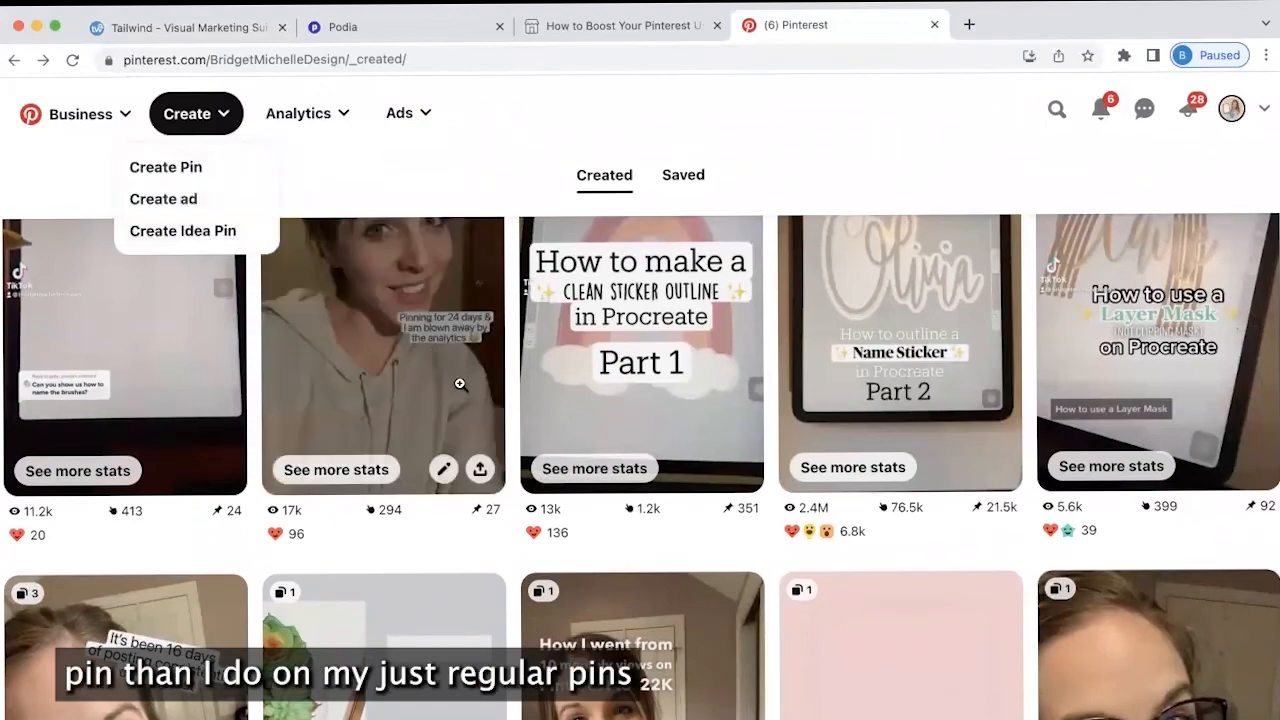
pyautogui.scroll(-3, 460, 626)
pyautogui.scroll(-5, 460, 621)
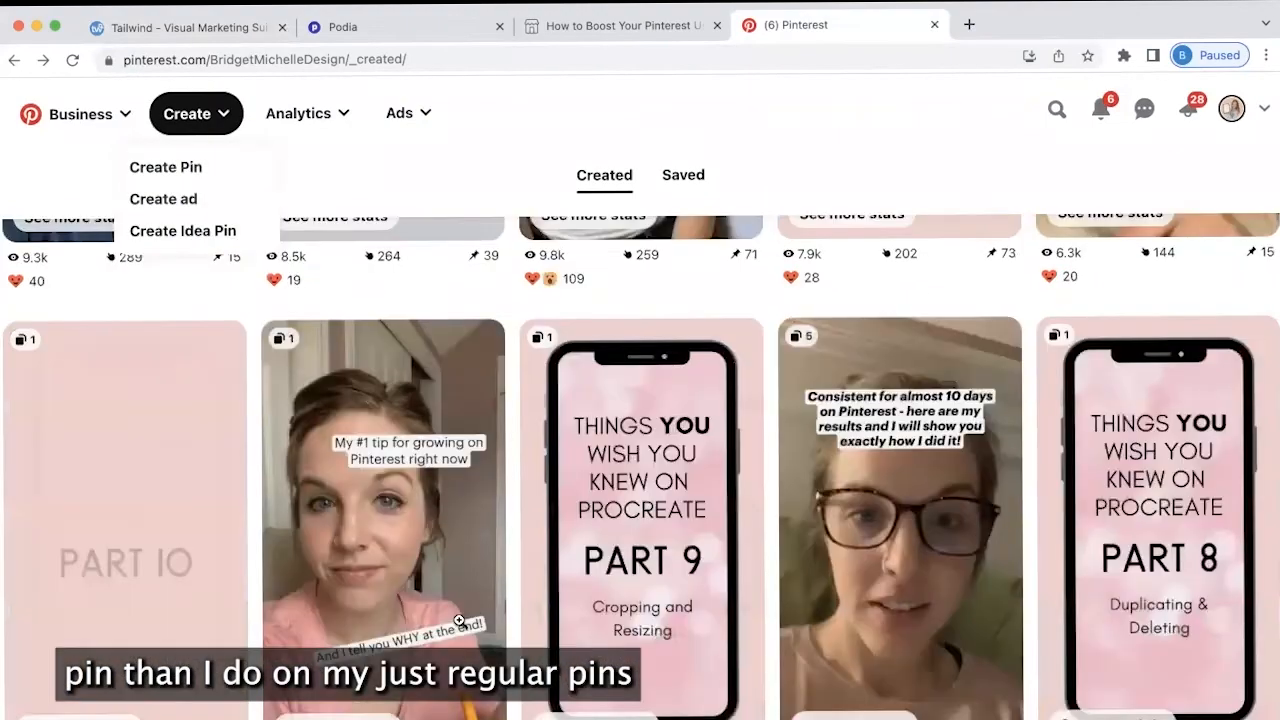
pyautogui.scroll(-15, 459, 620)
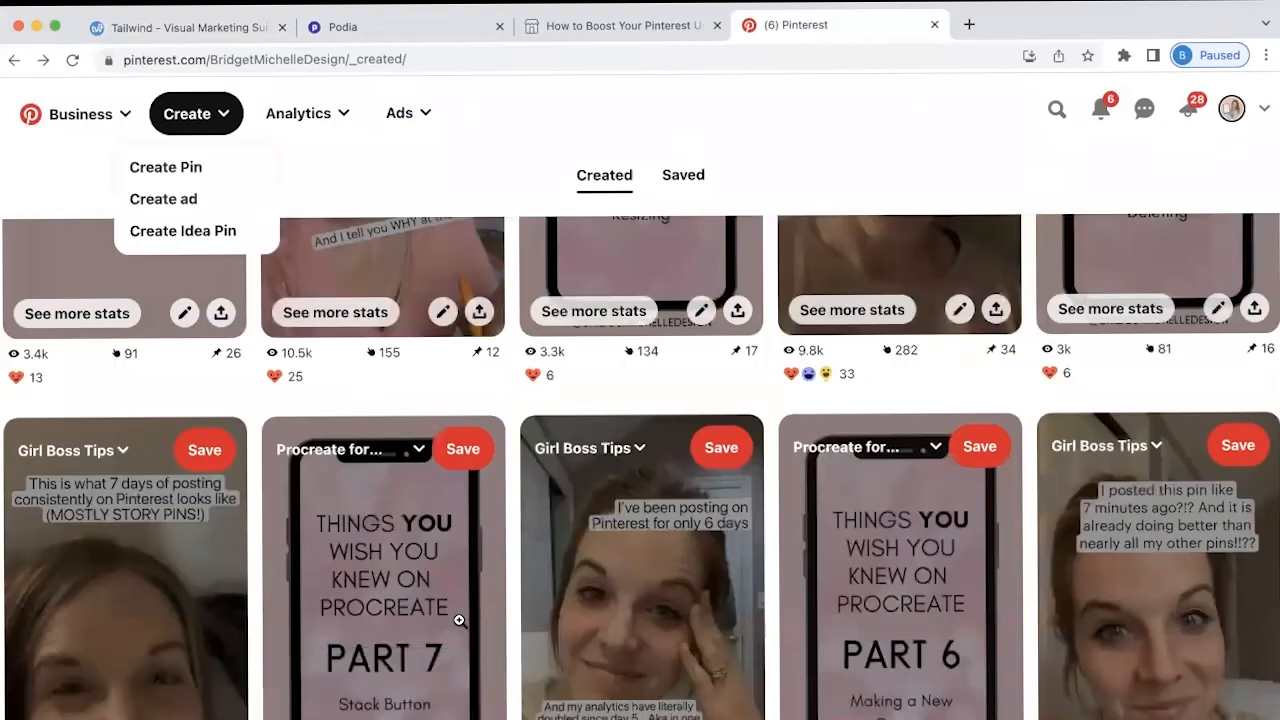
# Browse the Other Pins grid, then return to Tailwind's upload dialog showing the .MOV file
pyautogui.scroll(-6, 458, 617)
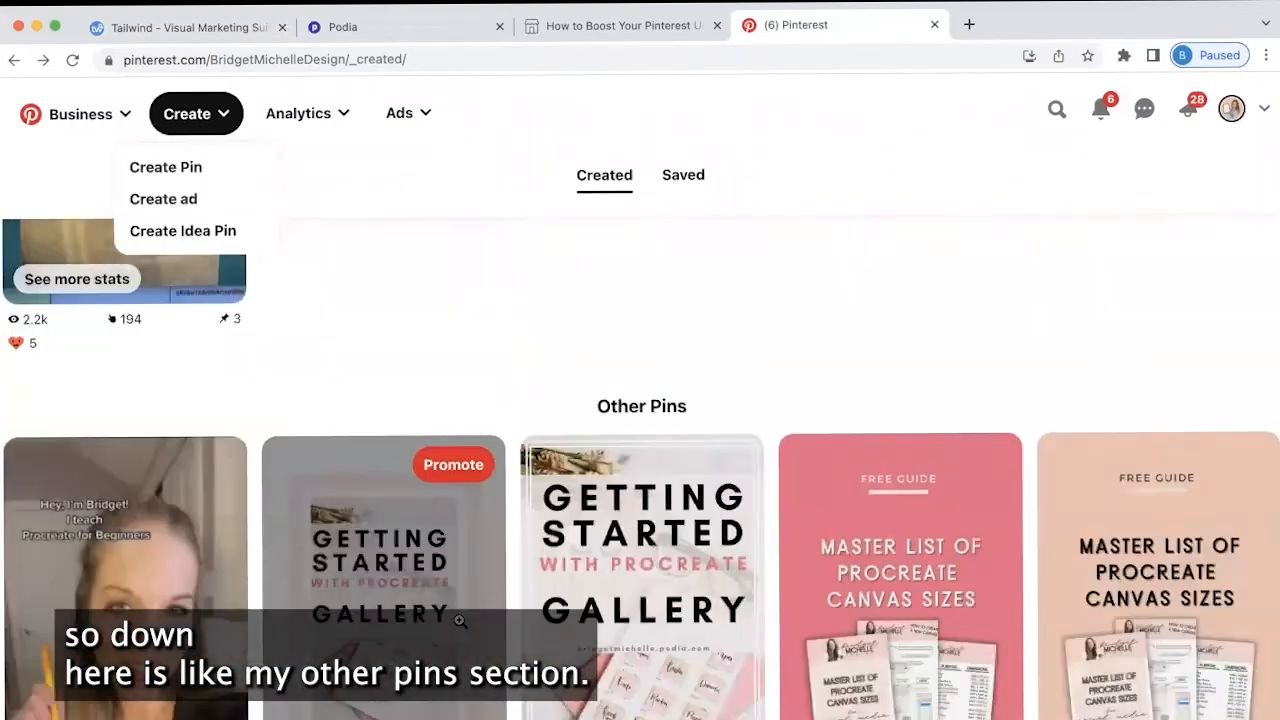
pyautogui.scroll(-1, 458, 617)
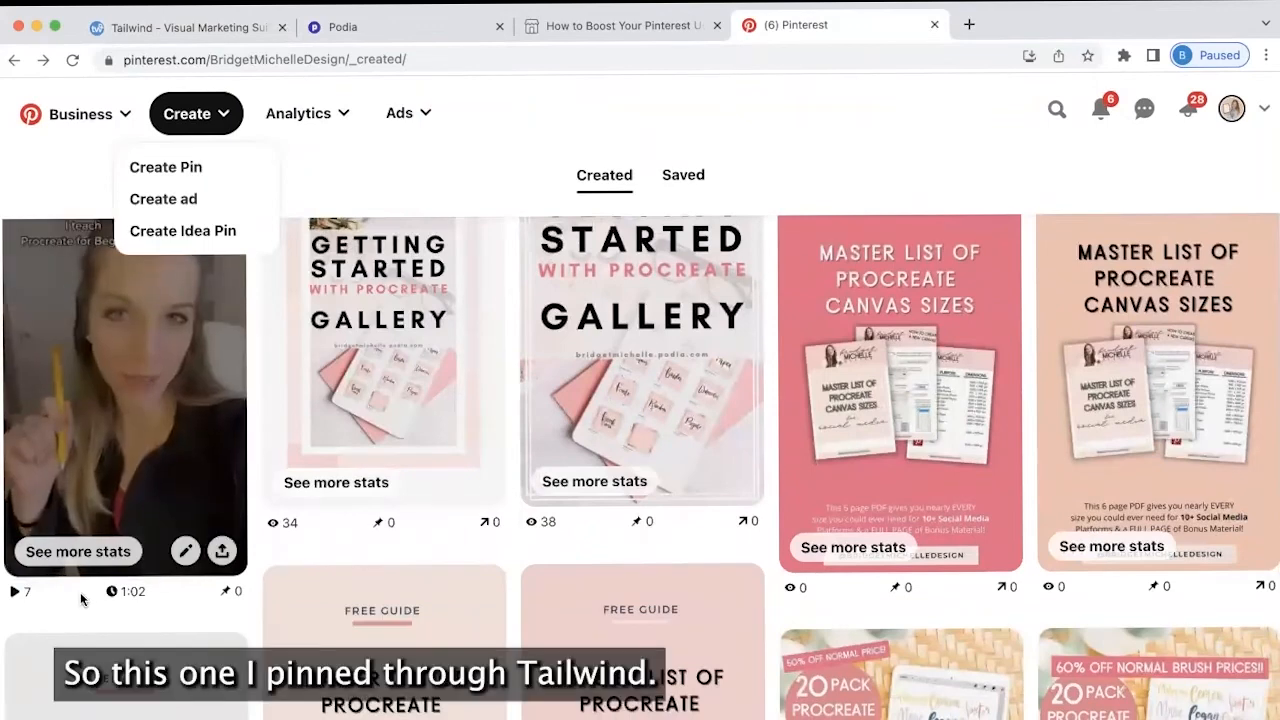
pyautogui.scroll(2, 400, 628)
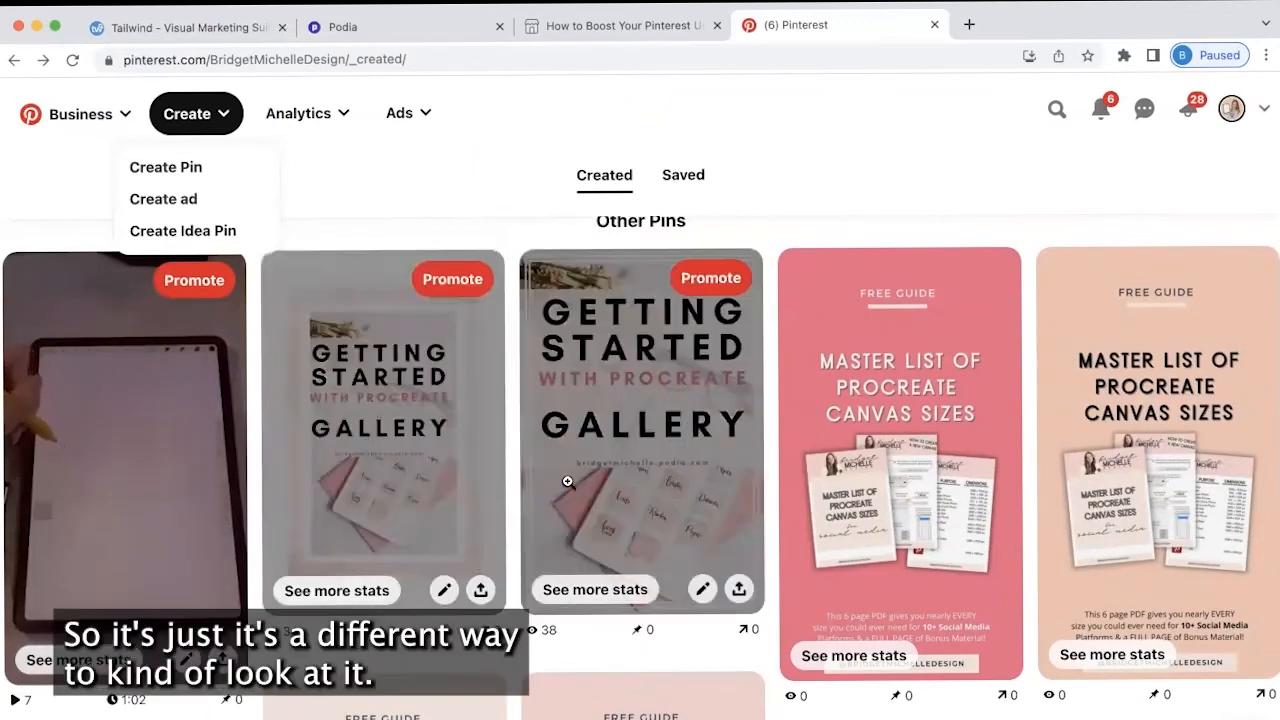
pyautogui.scroll(-3, 419, 436)
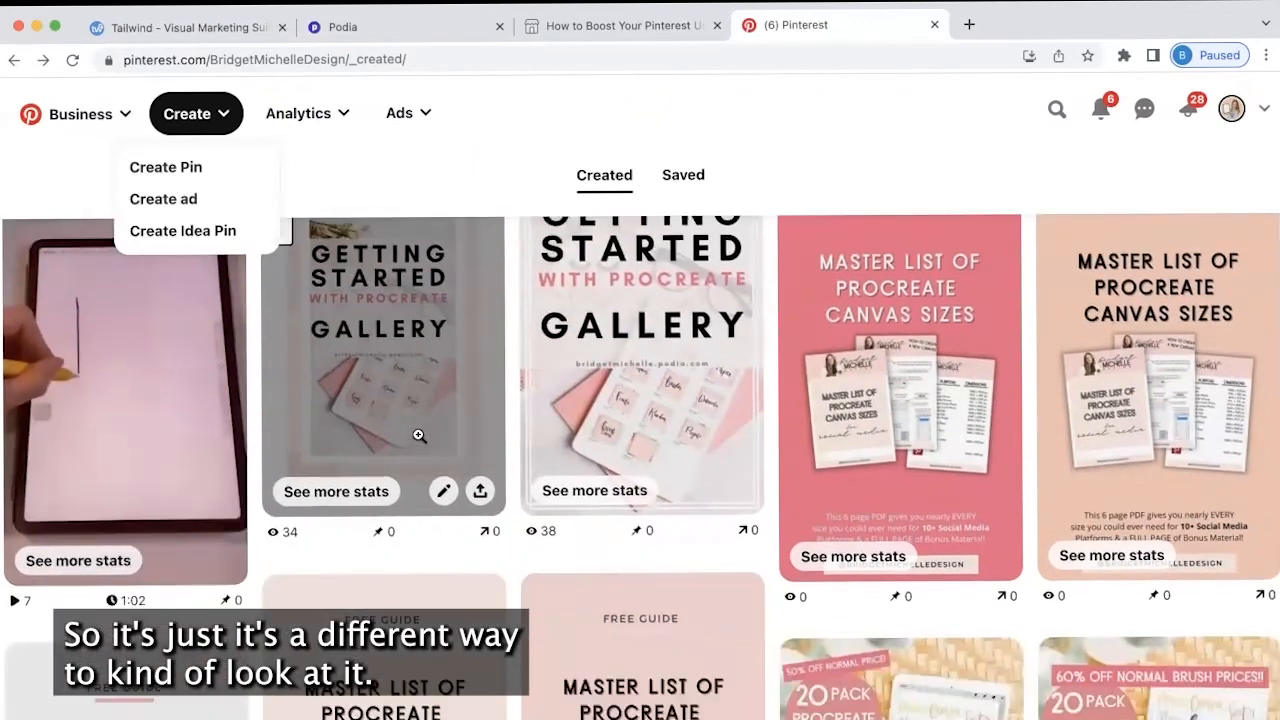
pyautogui.scroll(-3, 419, 436)
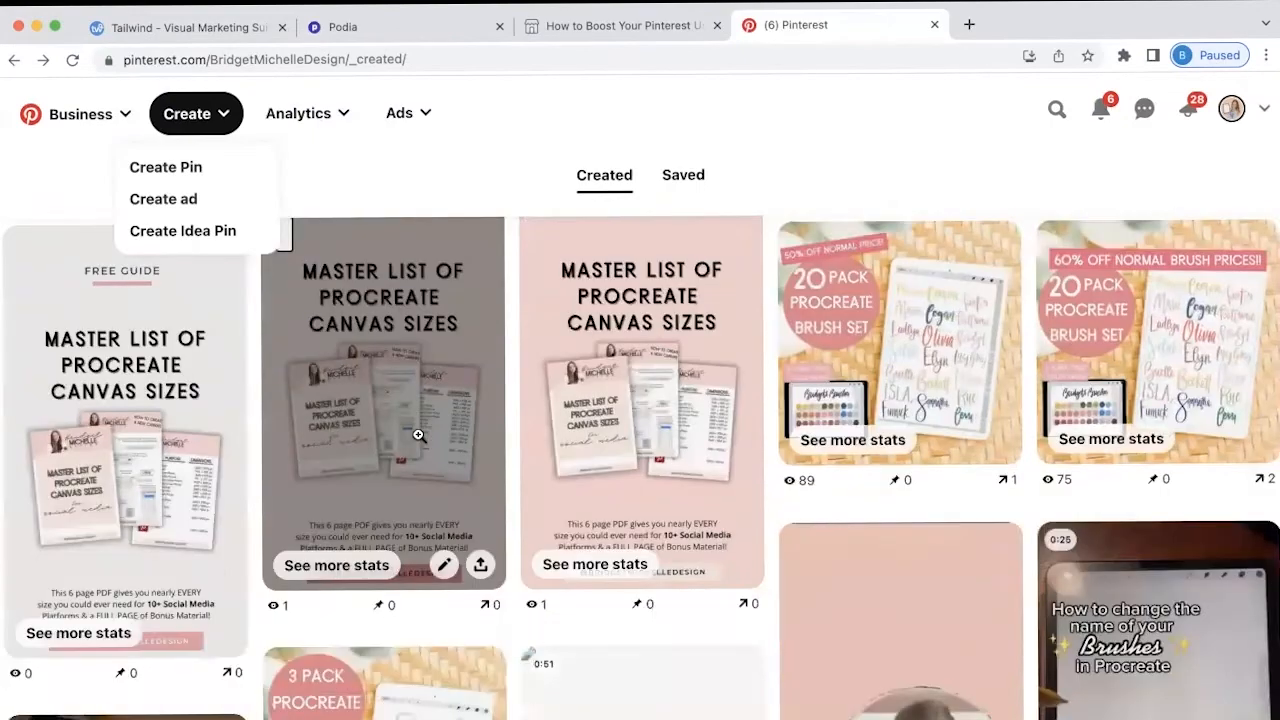
pyautogui.scroll(3, 419, 438)
pyautogui.scroll(3, 419, 441)
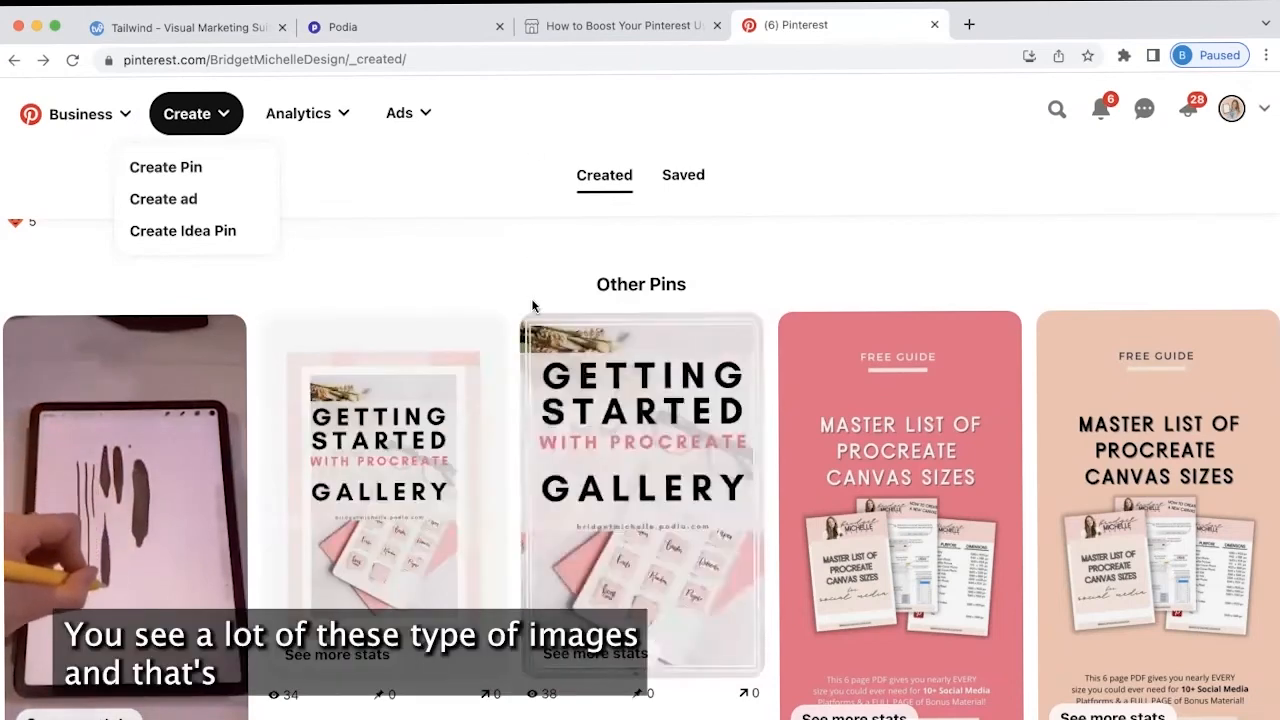
pyautogui.scroll(4, 550, 437)
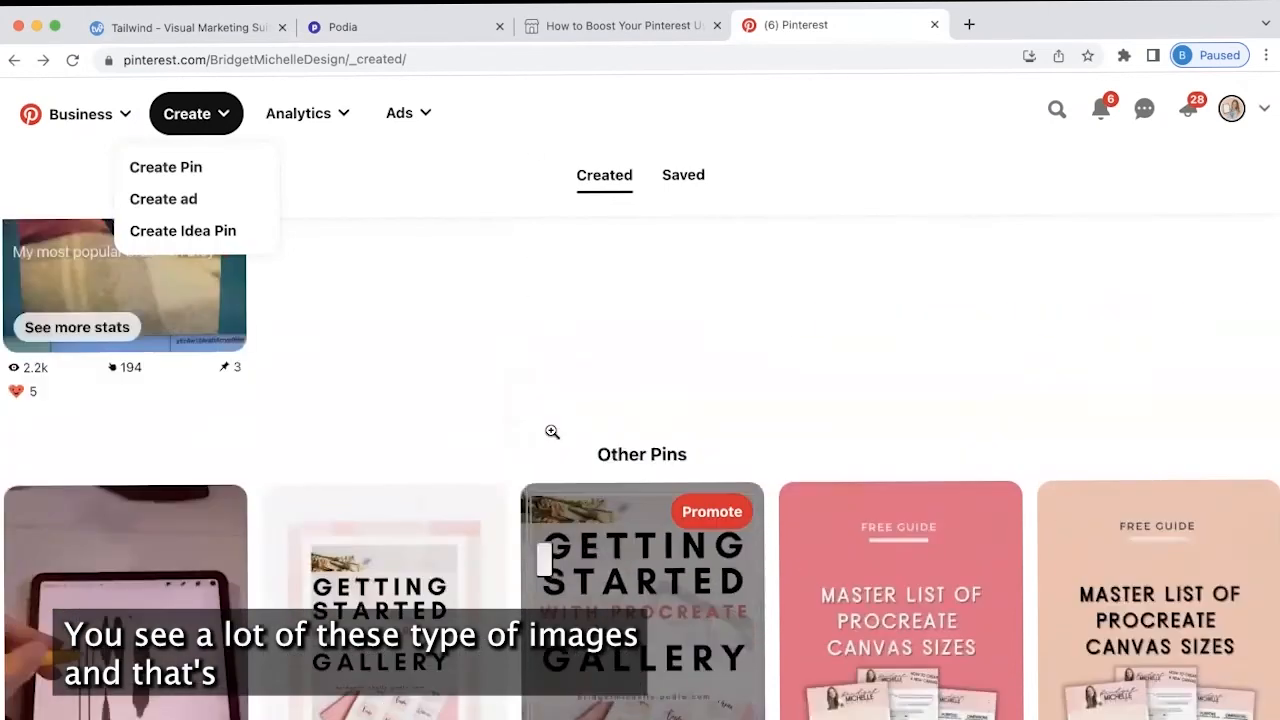
pyautogui.click(207, 20)
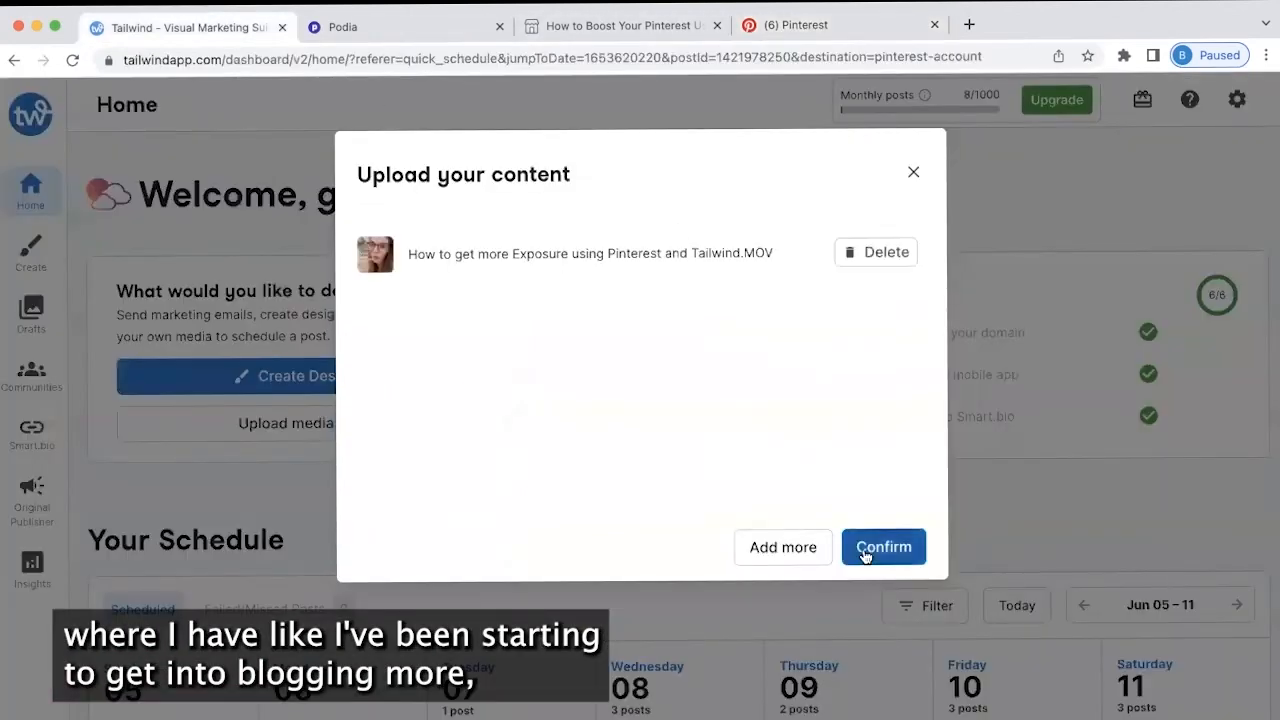
# Confirm the .MOV upload and place the cursor in the new pin draft's Pin Description field
pyautogui.click(880, 547)
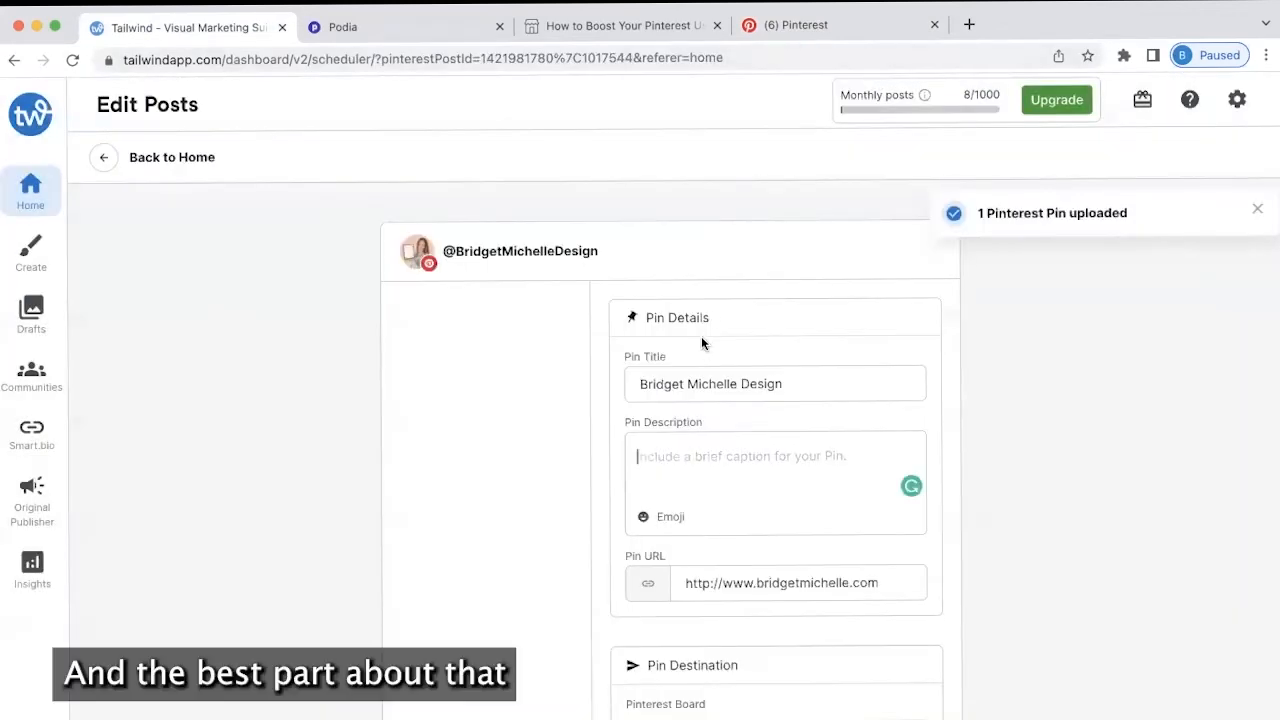
pyautogui.scroll(-2, 701, 336)
pyautogui.click(701, 340)
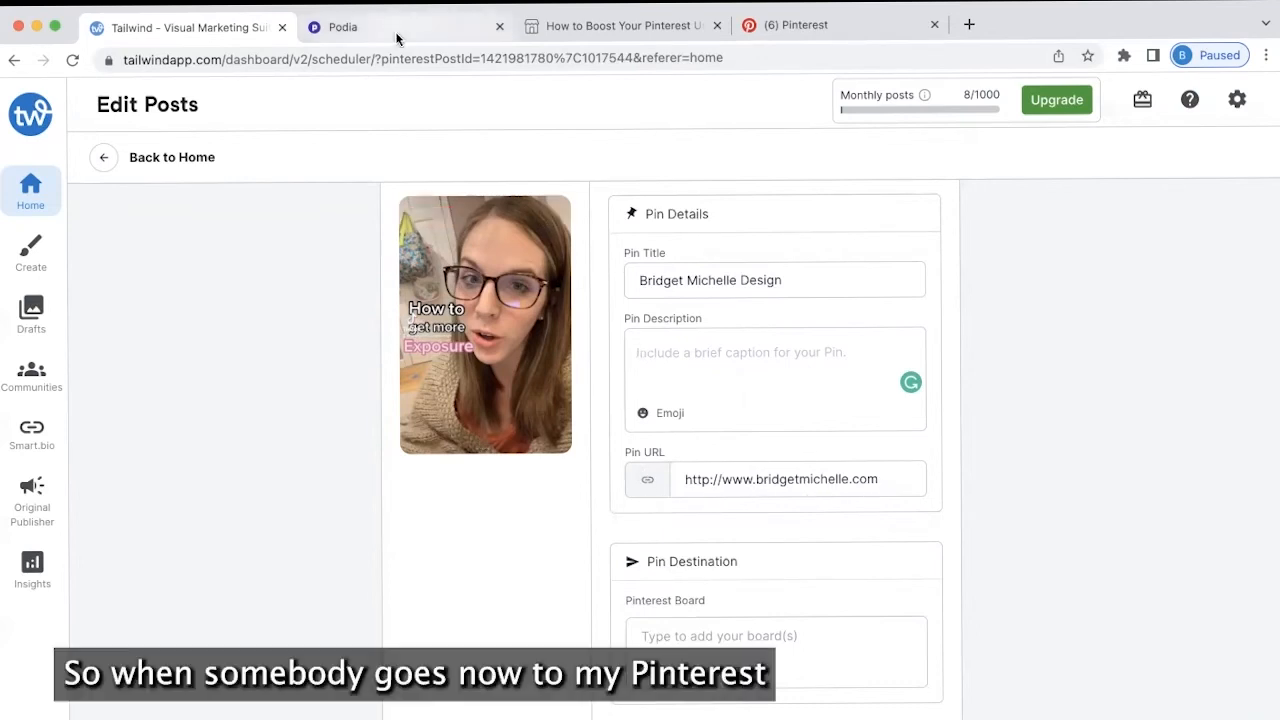
# Back on Pinterest, open the Apple Pencil video pin to view its details
pyautogui.click(790, 28)
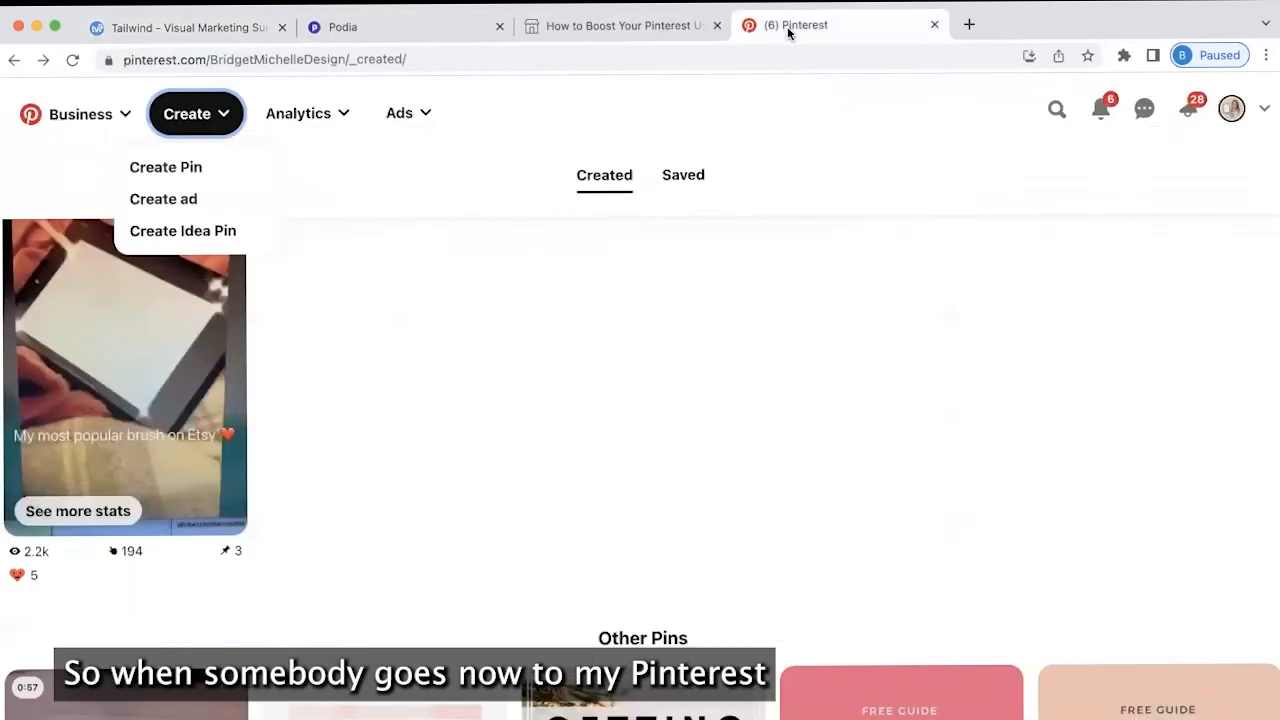
pyautogui.scroll(-4, 421, 490)
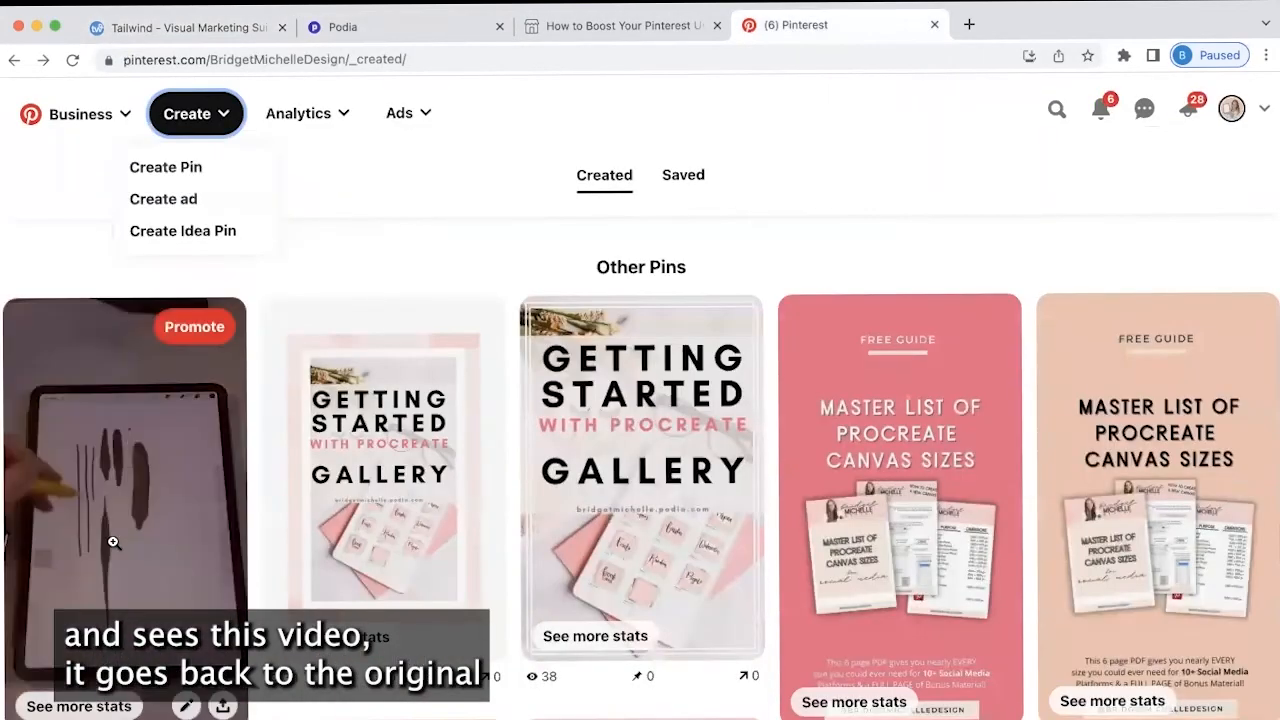
pyautogui.click(113, 542)
pyautogui.scroll(-3, 613, 476)
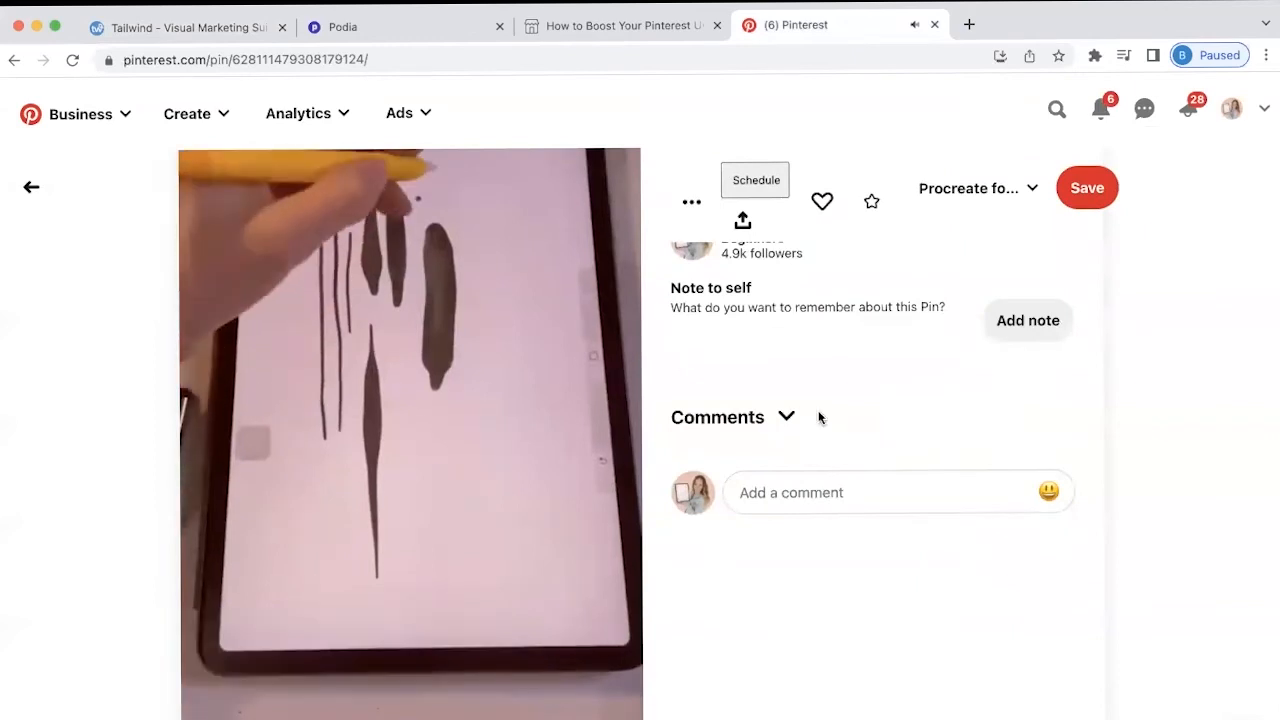
pyautogui.scroll(3, 818, 417)
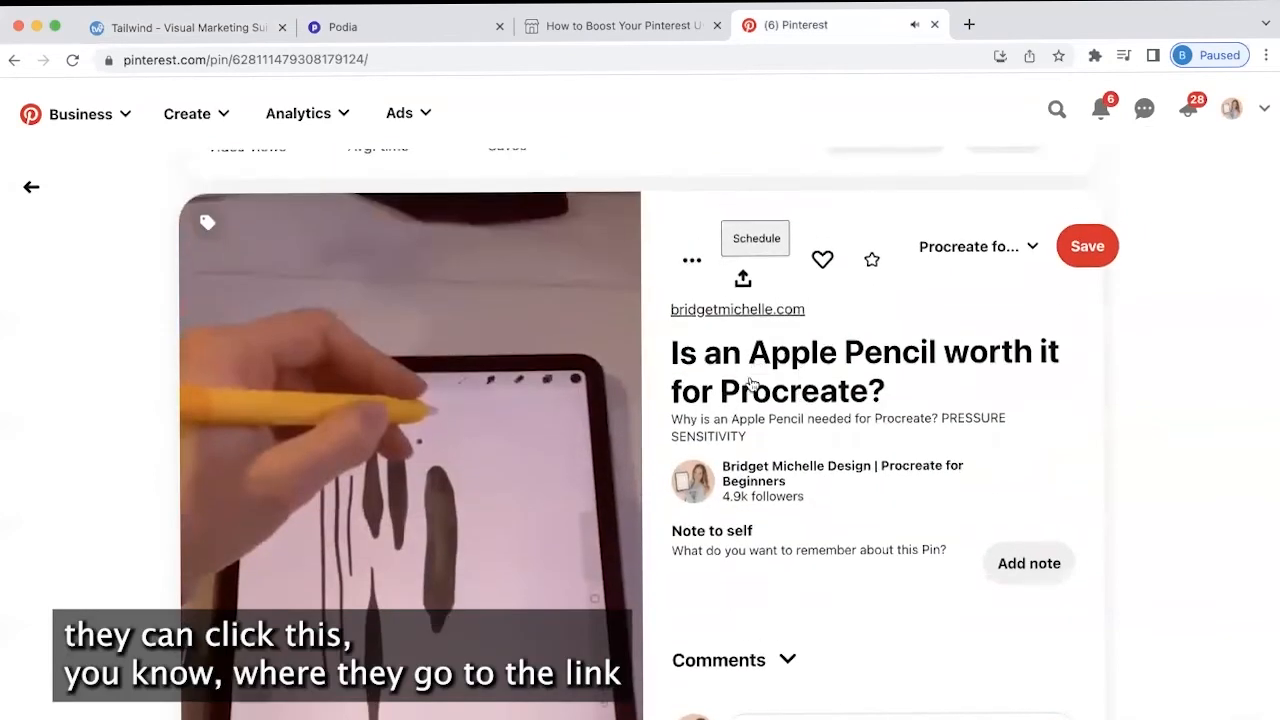
# Follow the pin's link to the website's Resources page, then return to the profile's created pins
pyautogui.click(760, 392)
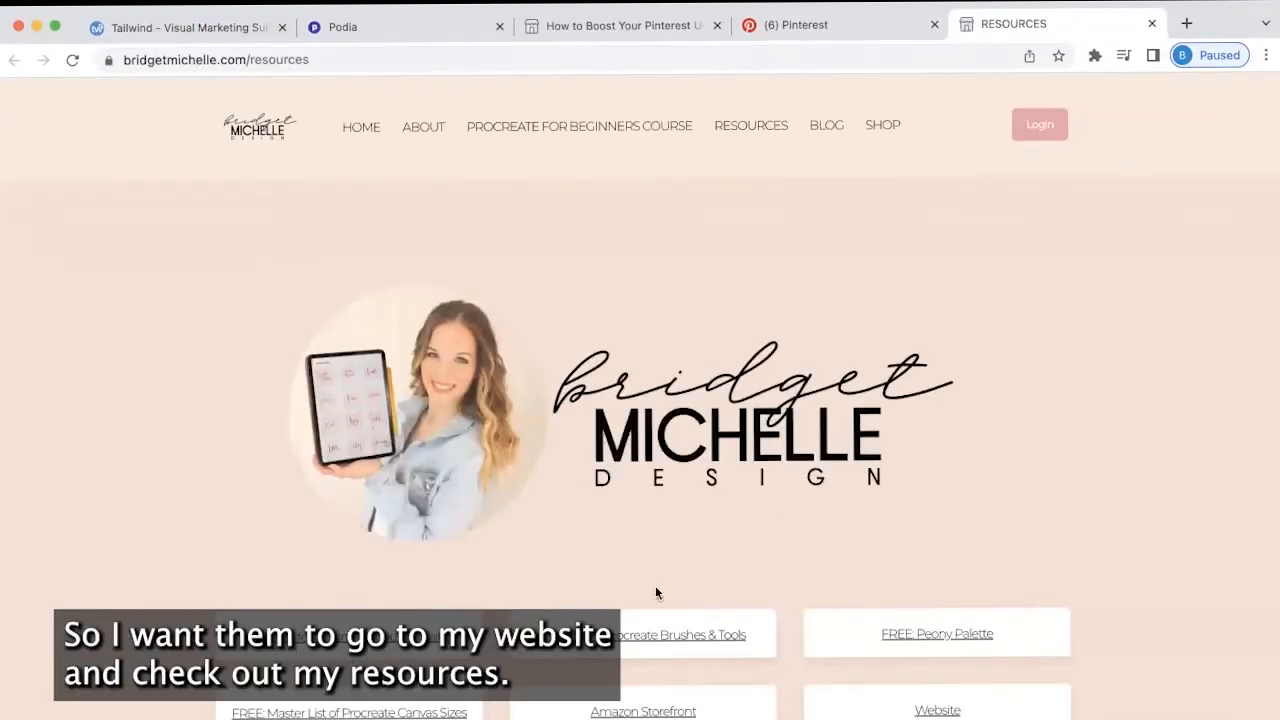
pyautogui.scroll(-5, 683, 420)
pyautogui.scroll(1, 683, 420)
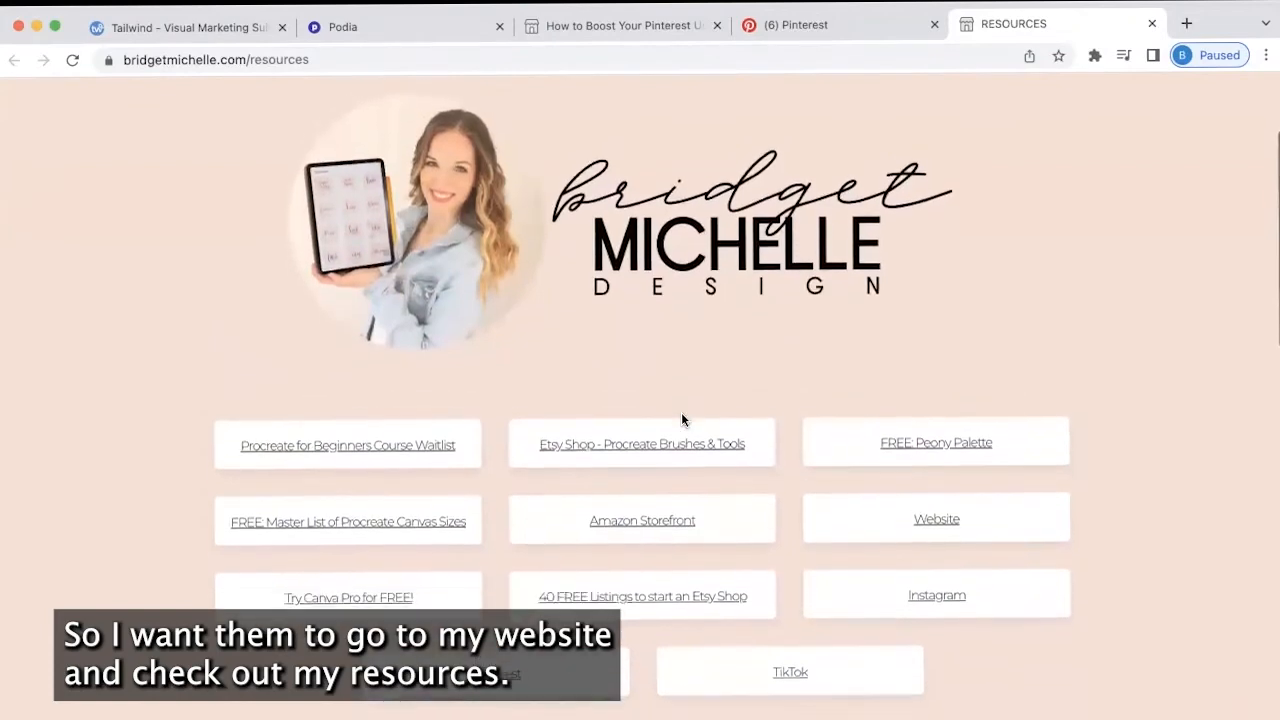
pyautogui.click(824, 26)
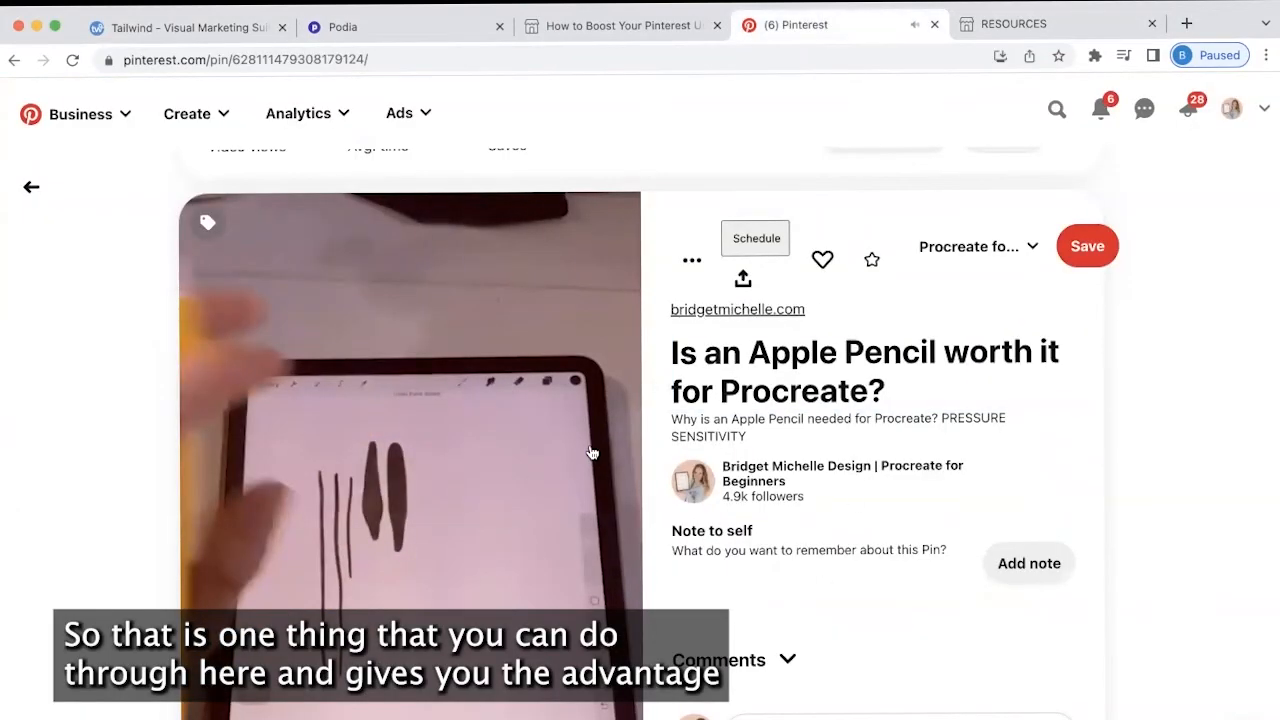
pyautogui.scroll(2, 591, 453)
pyautogui.click(32, 187)
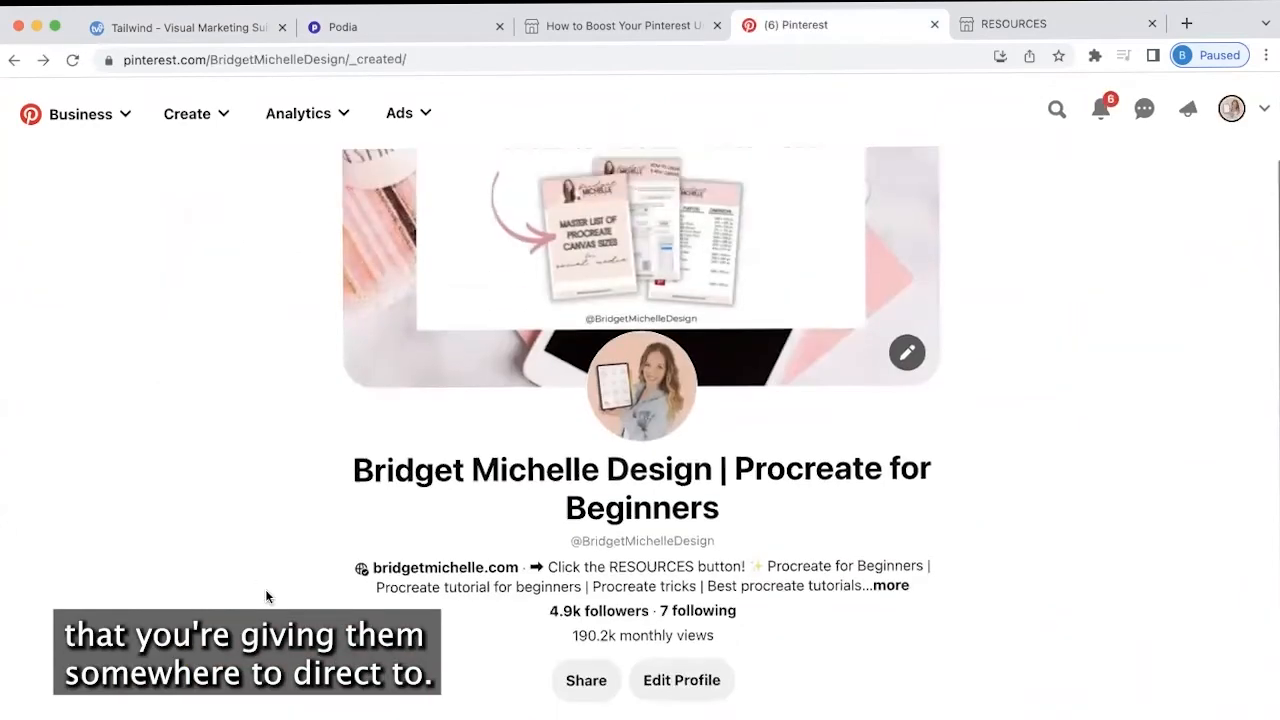
# Open and browse the Naming Artwork in Procreate Idea Pin, then return to the profile
pyautogui.scroll(-1, 288, 591)
pyautogui.scroll(-6, 330, 630)
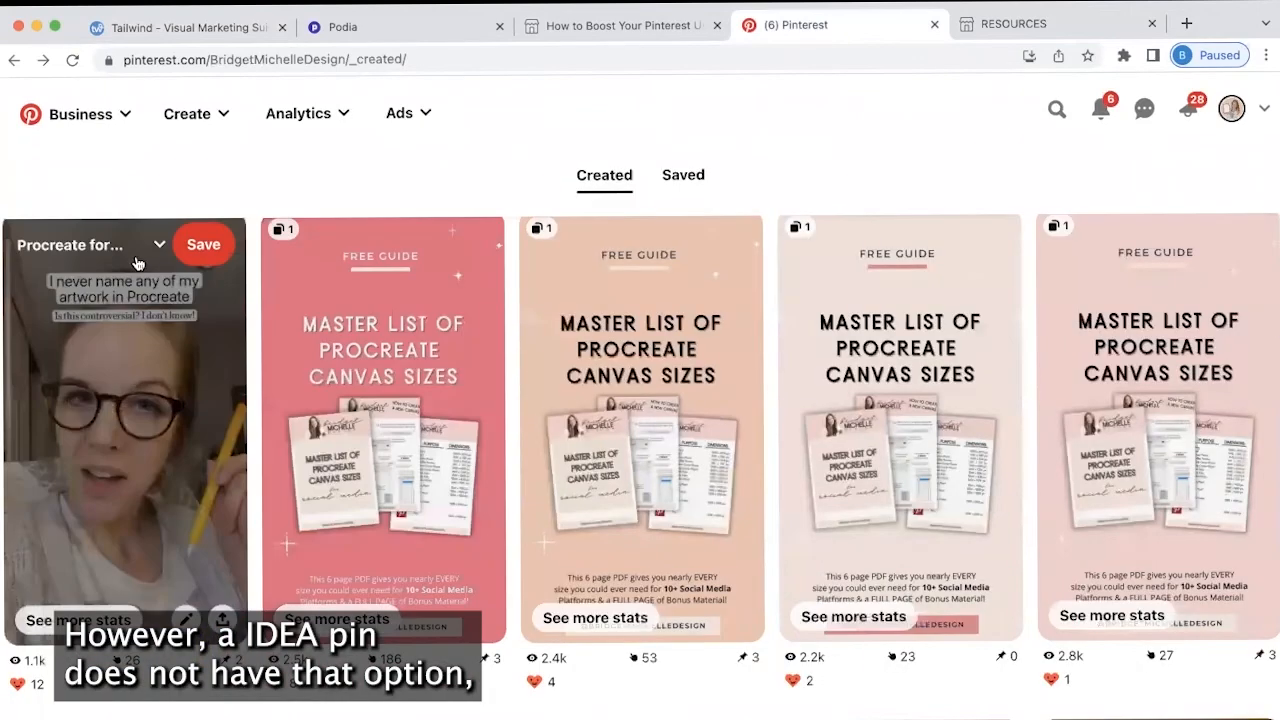
pyautogui.click(131, 368)
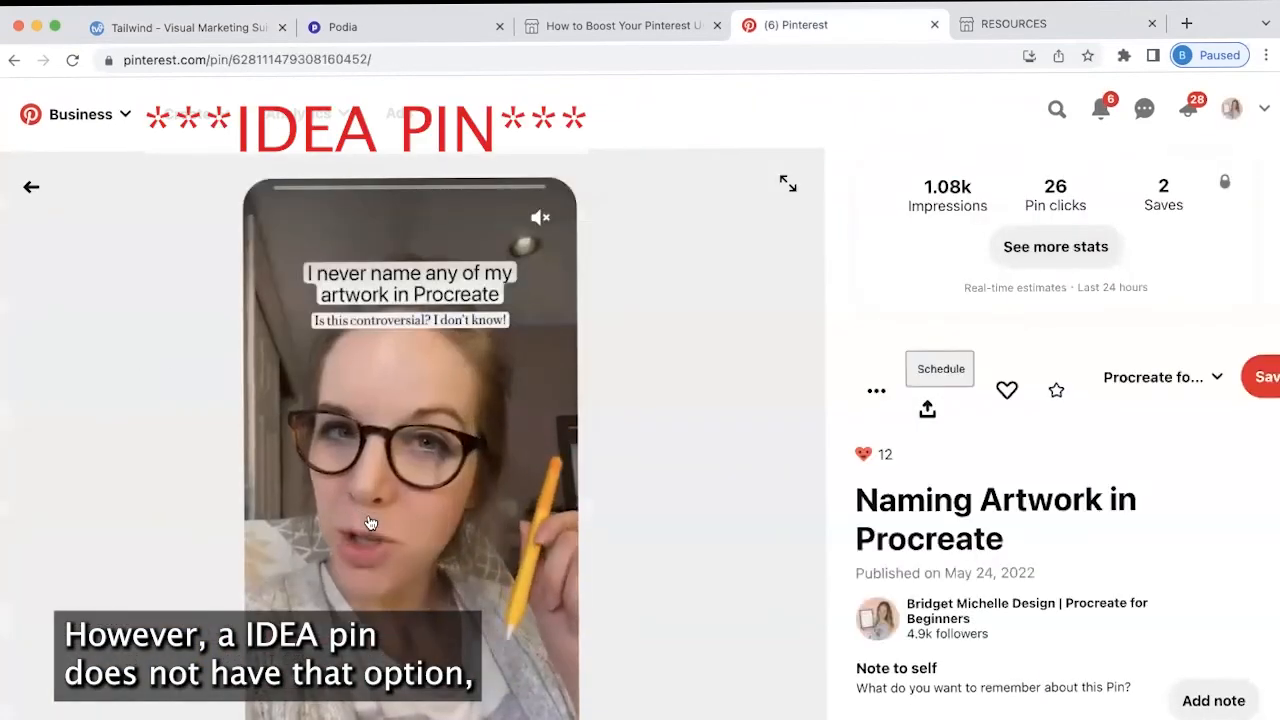
pyautogui.scroll(-2, 584, 451)
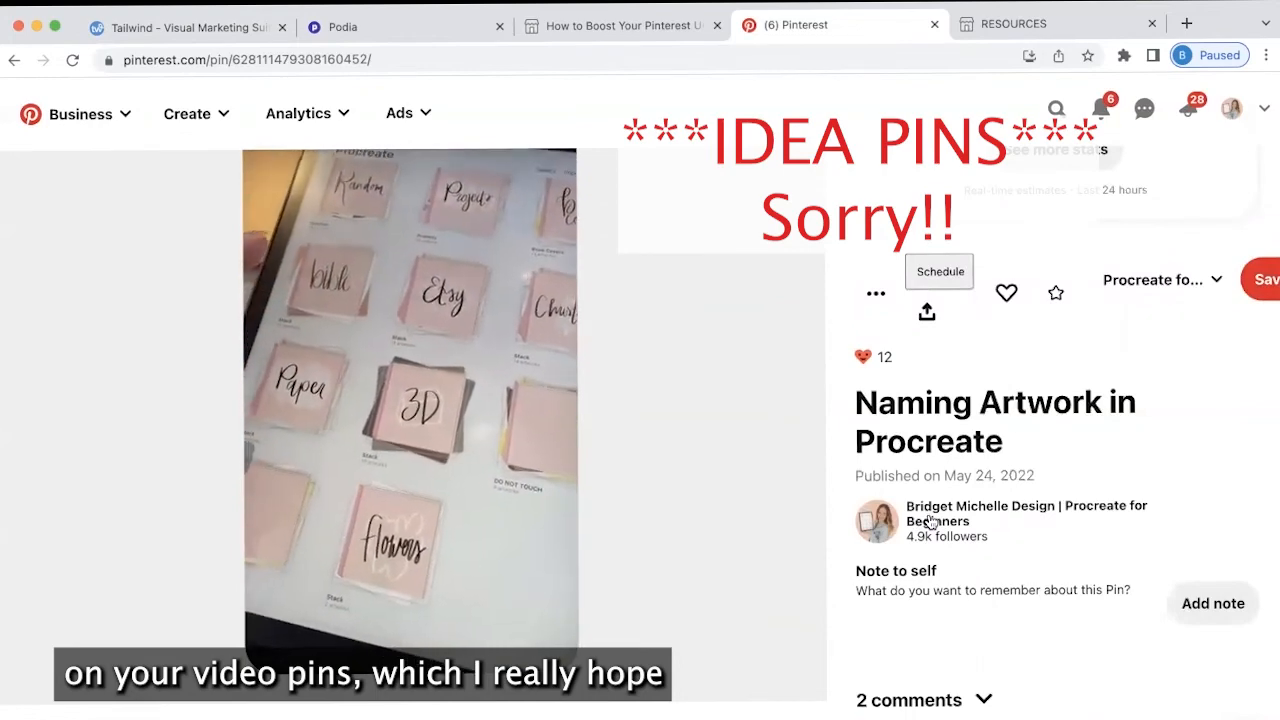
pyautogui.scroll(-1, 930, 521)
pyautogui.scroll(-2, 929, 520)
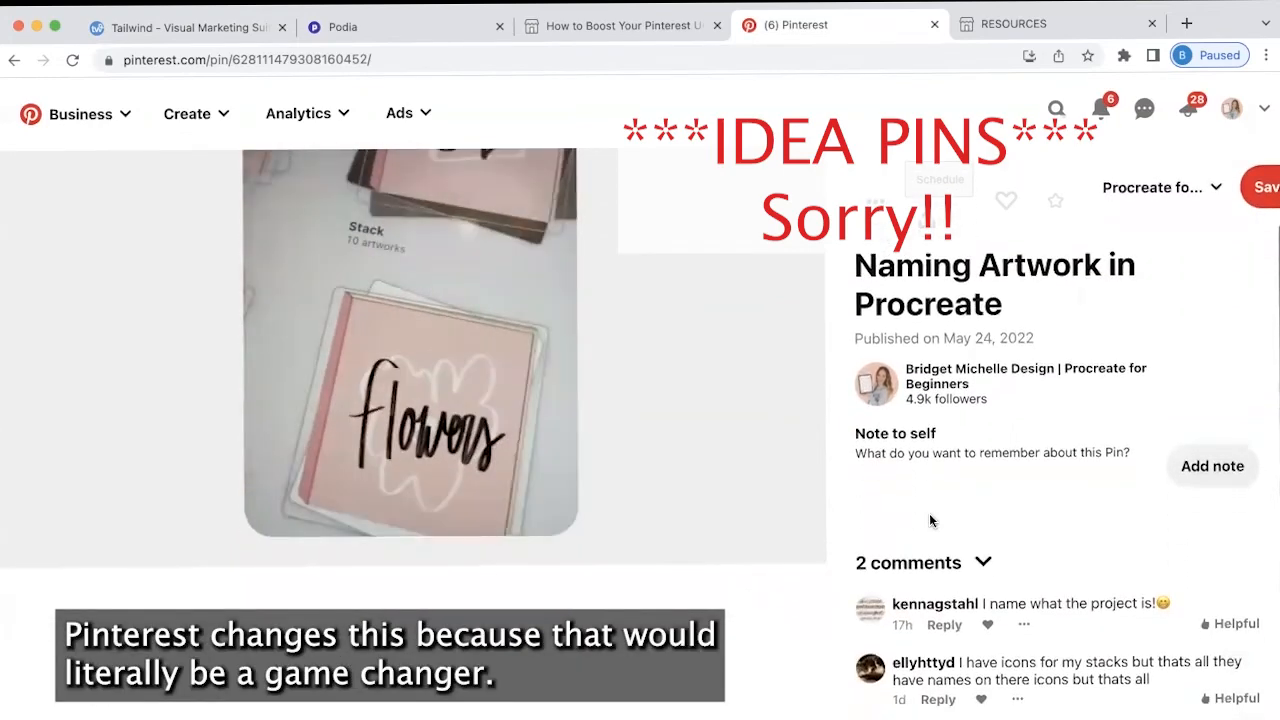
pyautogui.scroll(1, 929, 520)
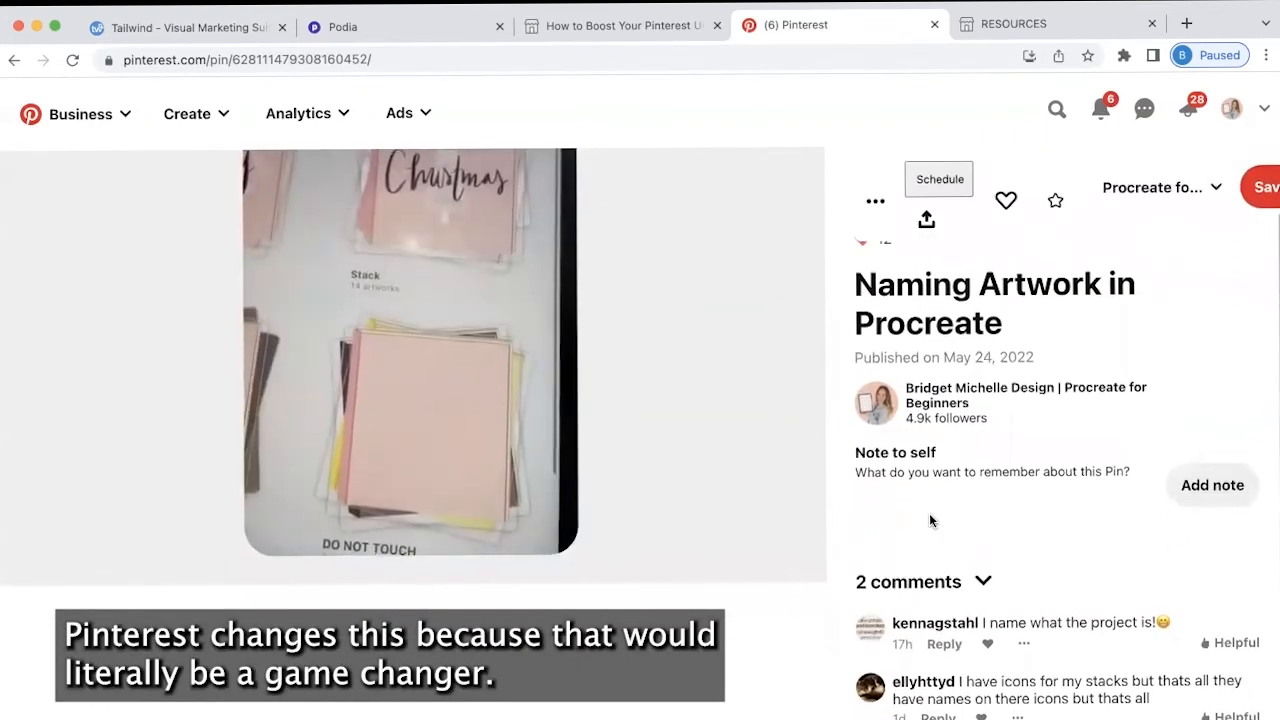
pyautogui.scroll(4, 929, 520)
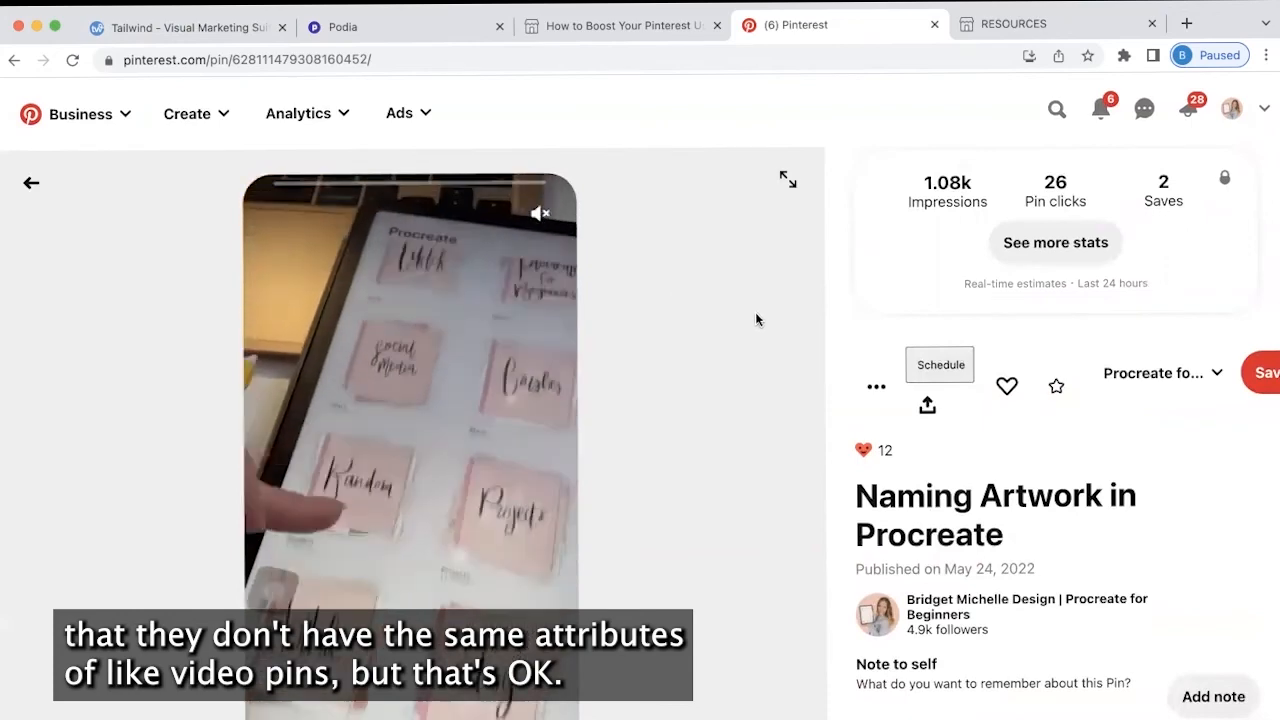
pyautogui.scroll(1, 660, 296)
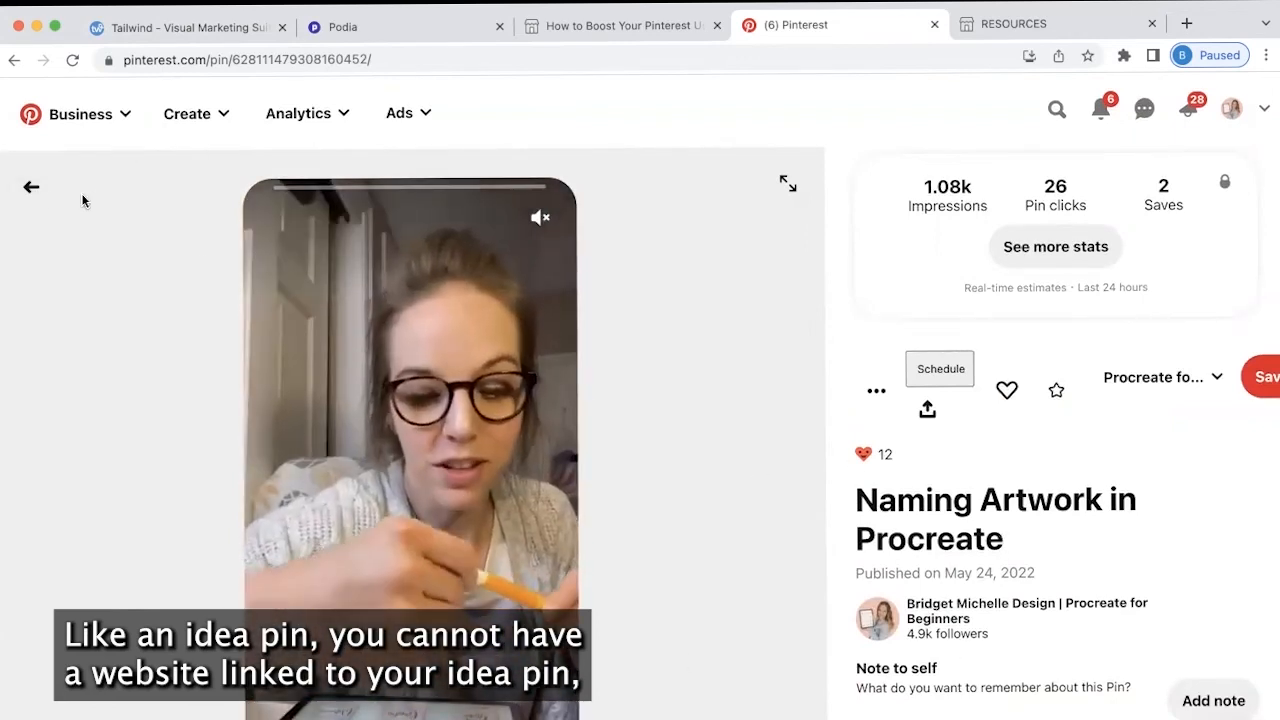
pyautogui.click(30, 190)
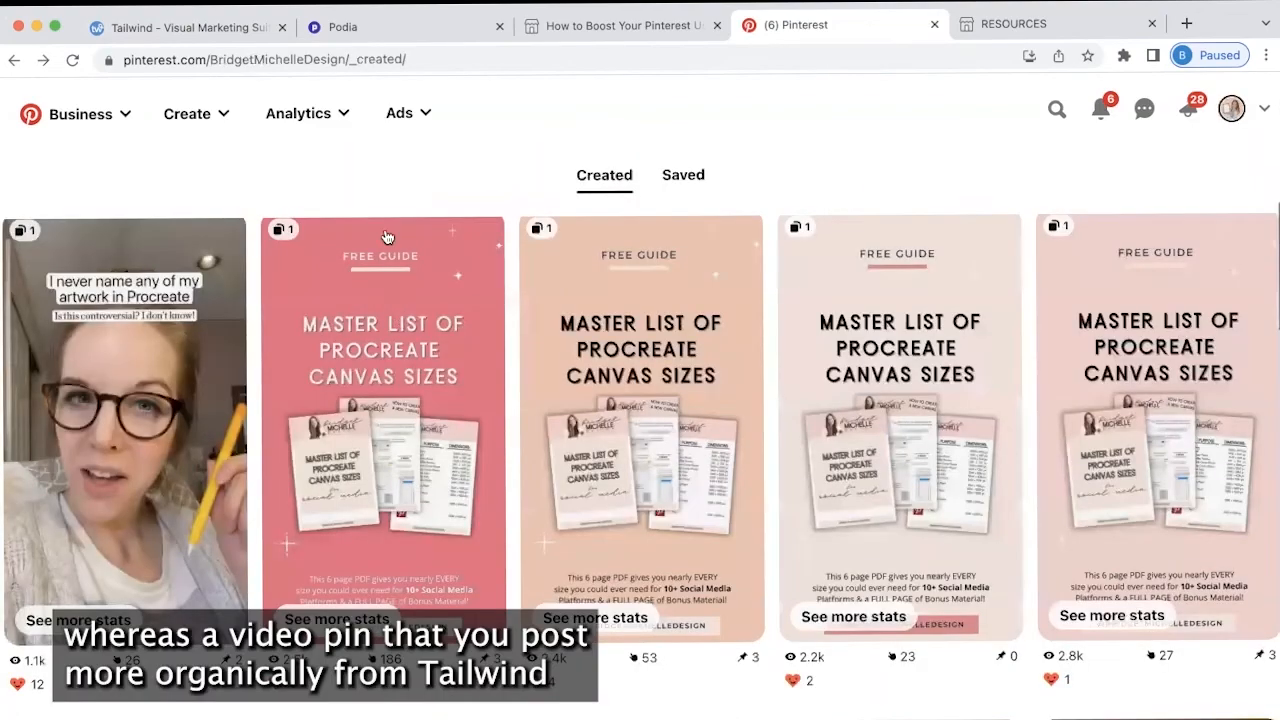
# Scroll the created pins, check the Create dropdown, and return to Tailwind's Edit Posts page
pyautogui.scroll(-10, 515, 604)
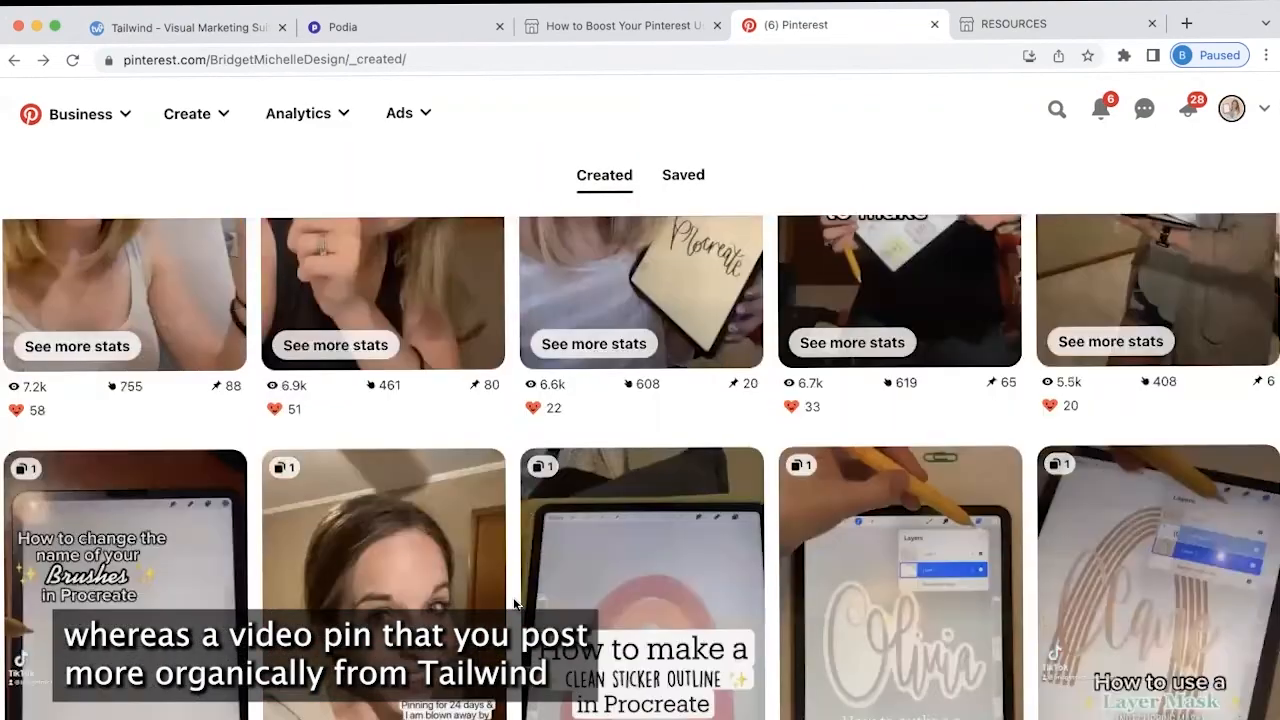
pyautogui.scroll(-5, 515, 604)
pyautogui.scroll(-5, 524, 431)
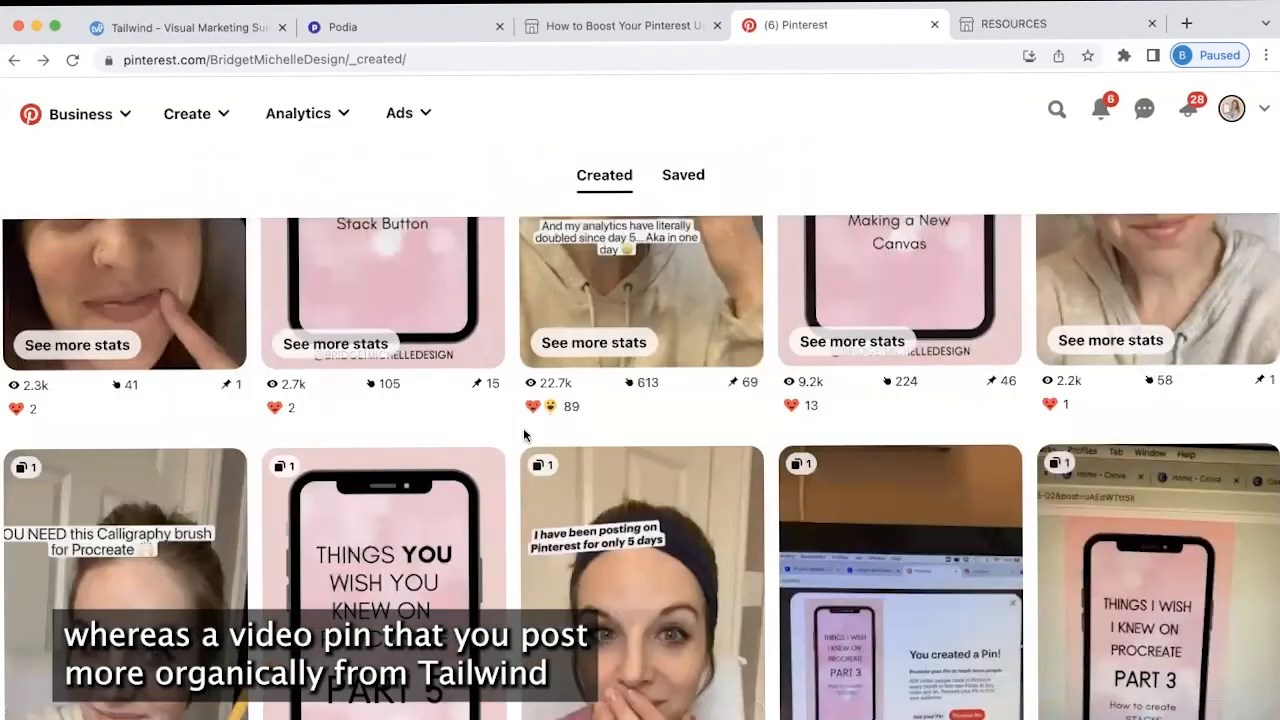
pyautogui.scroll(-1, 133, 503)
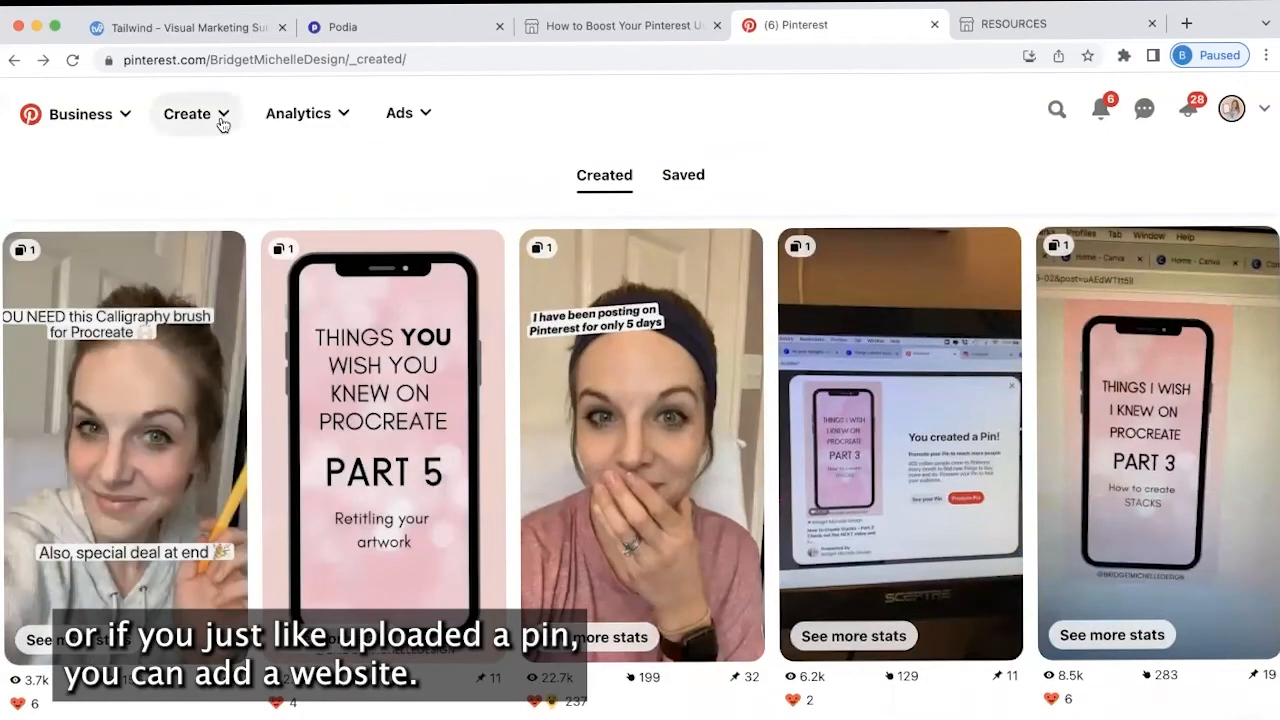
pyautogui.click(215, 114)
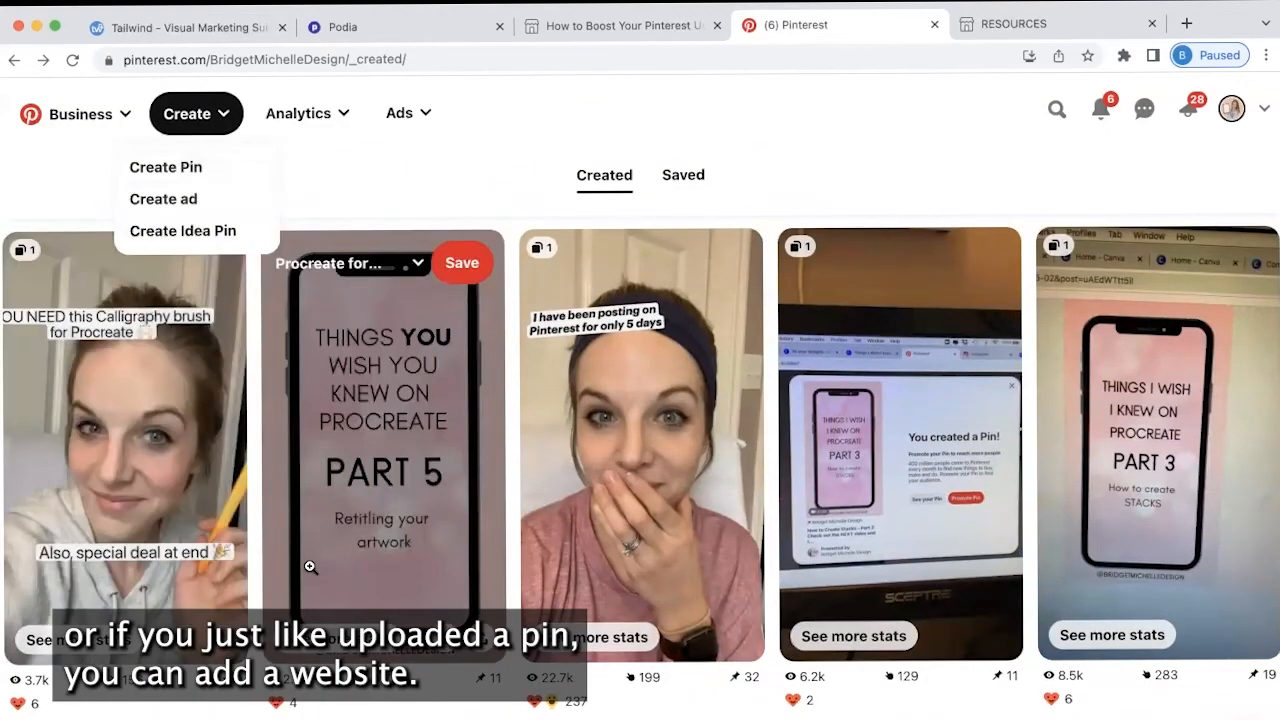
pyautogui.scroll(-4, 310, 566)
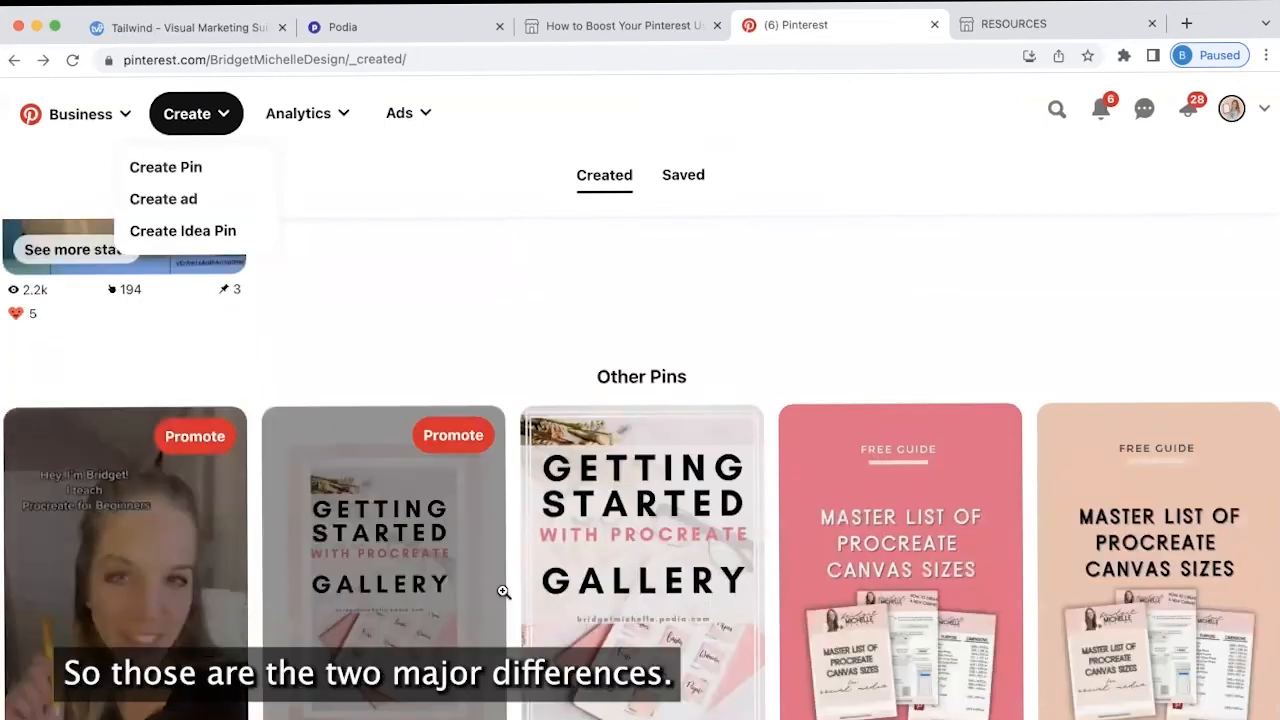
pyautogui.click(200, 27)
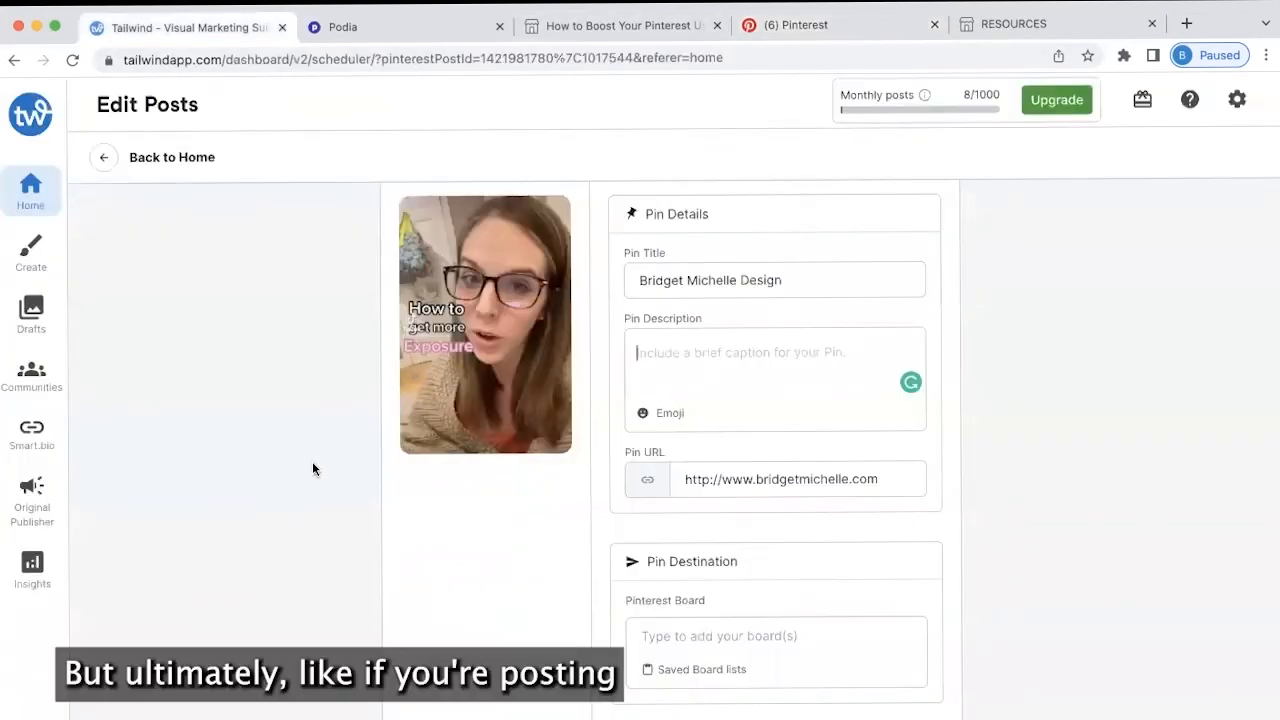
# Append /resources to the video pin's URL so it links to bridgetmichelle.com/resources
pyautogui.scroll(-1, 310, 462)
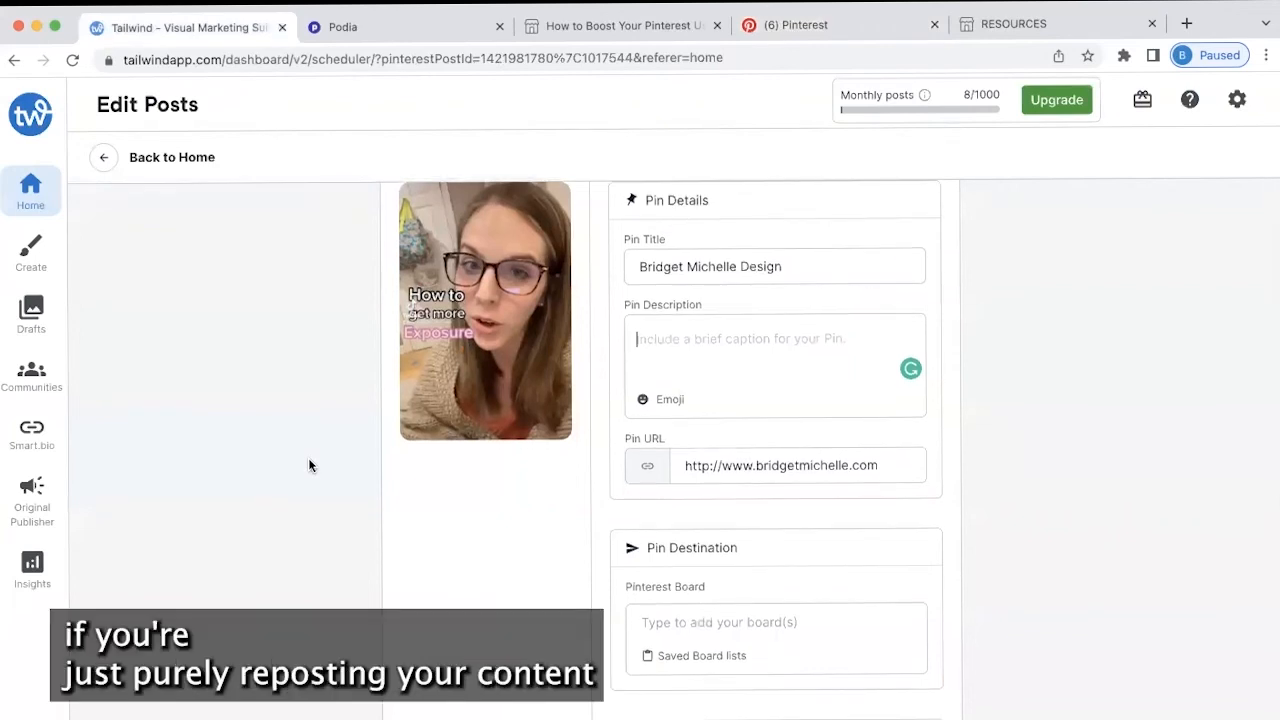
pyautogui.scroll(3, 309, 464)
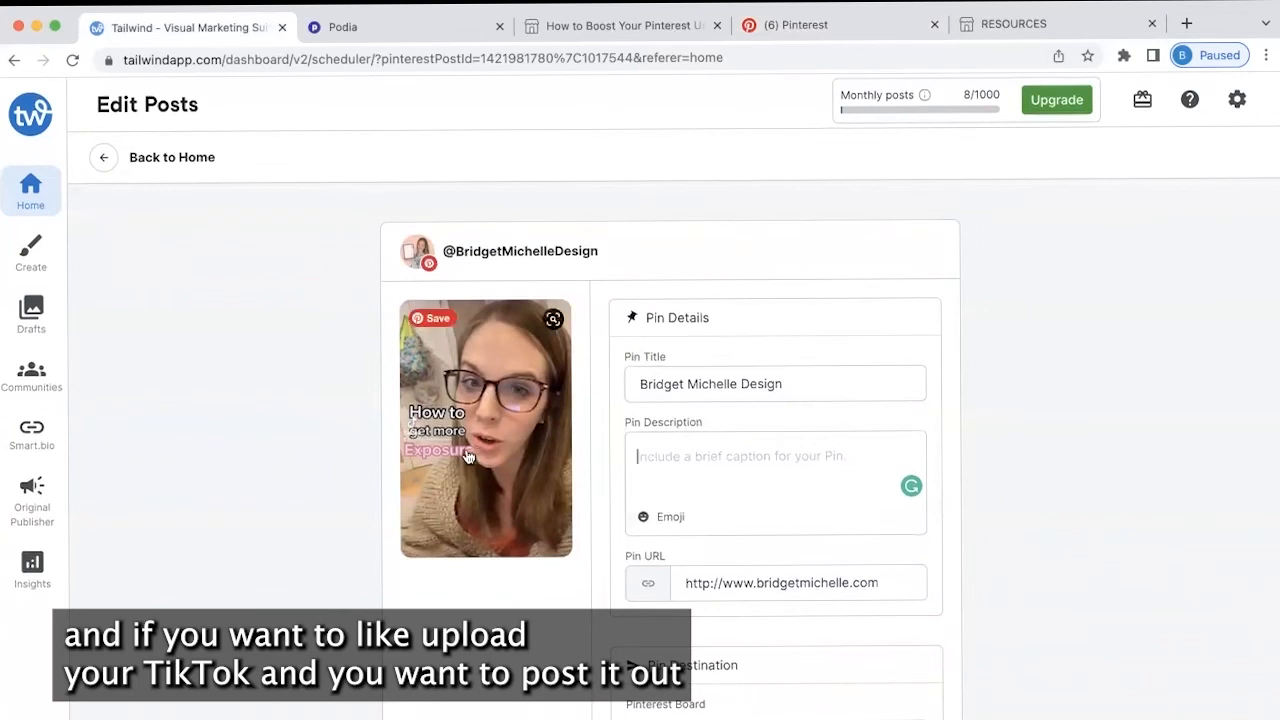
pyautogui.scroll(-6, 736, 403)
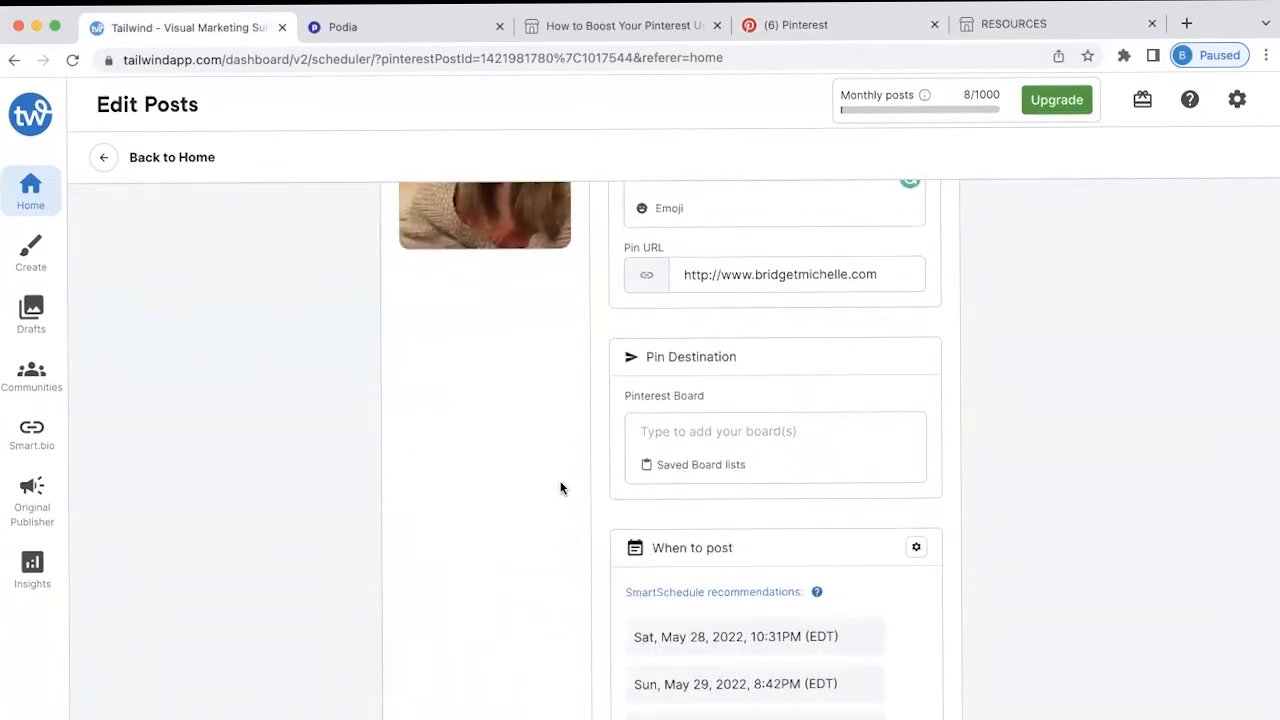
pyautogui.scroll(-2, 809, 550)
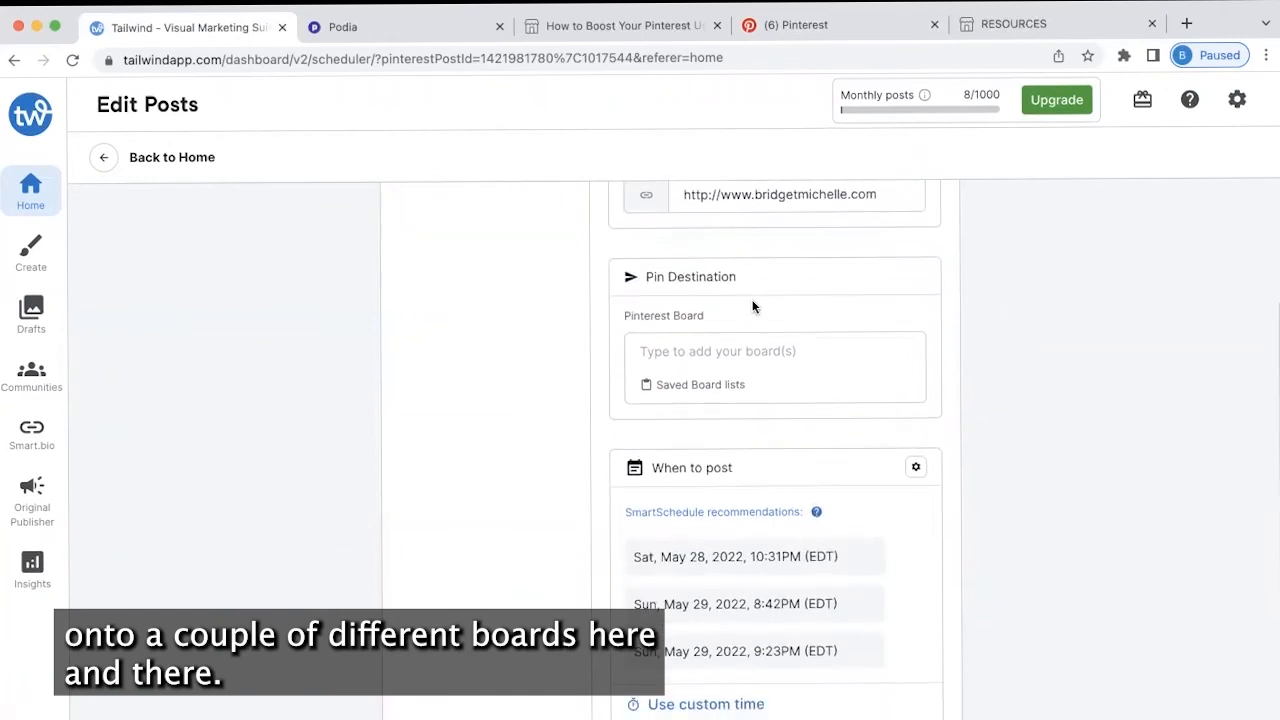
pyautogui.scroll(5, 753, 307)
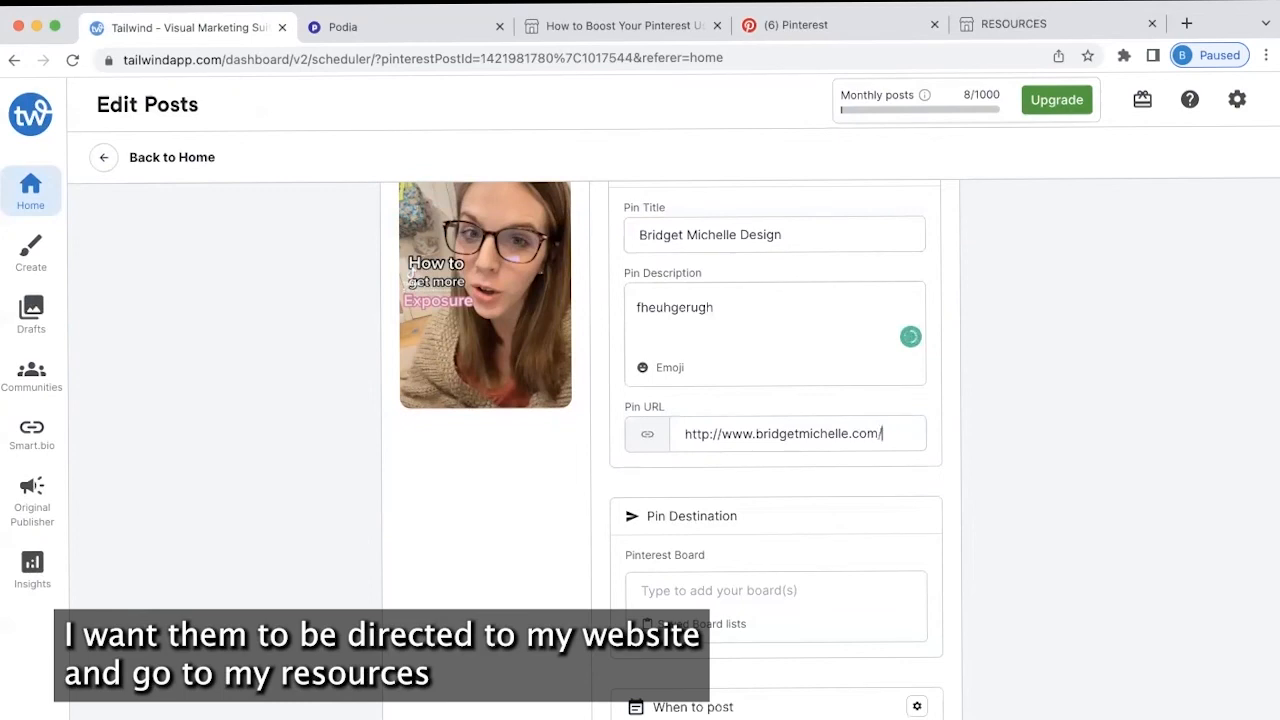
pyautogui.write('urces')
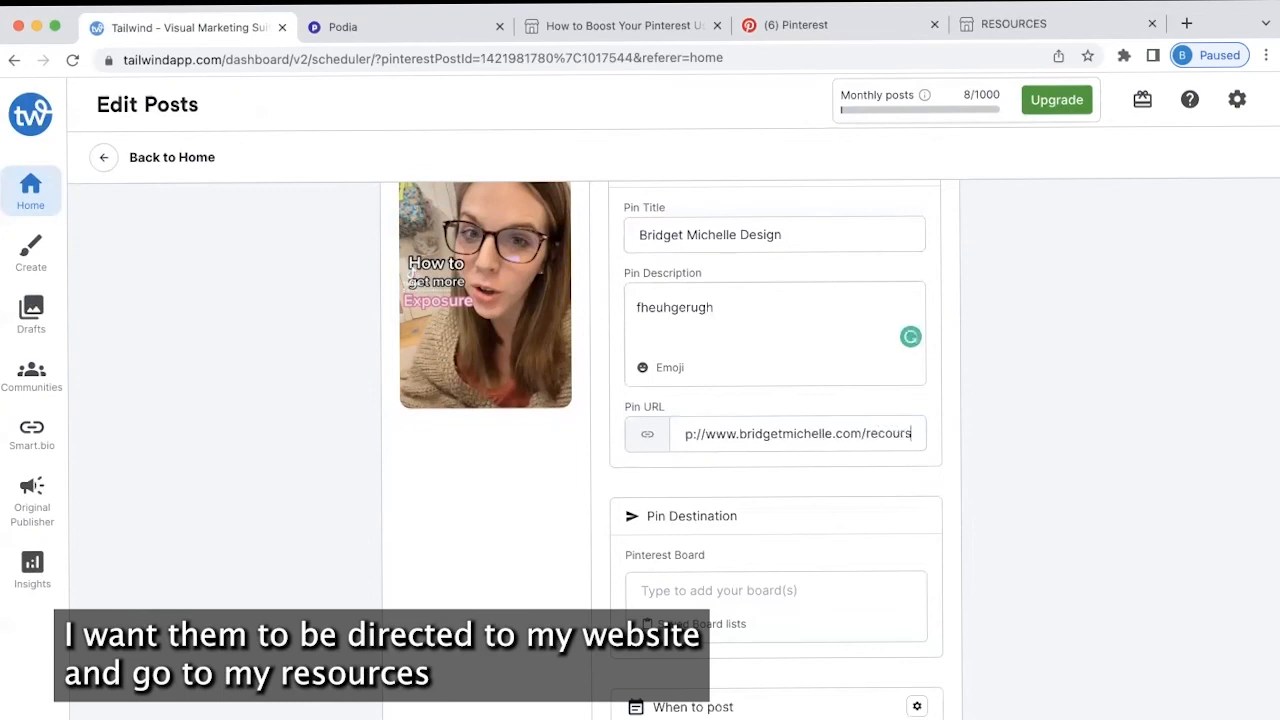
pyautogui.click(1119, 496)
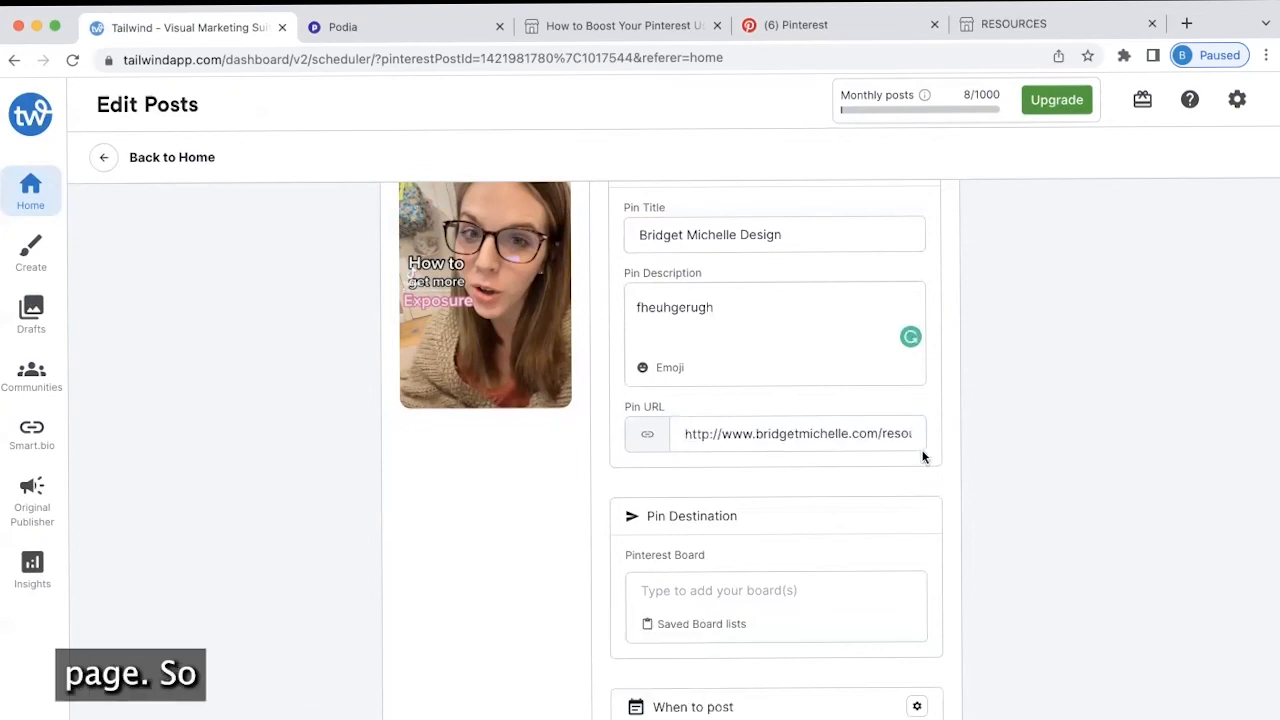
pyautogui.scroll(-4, 702, 425)
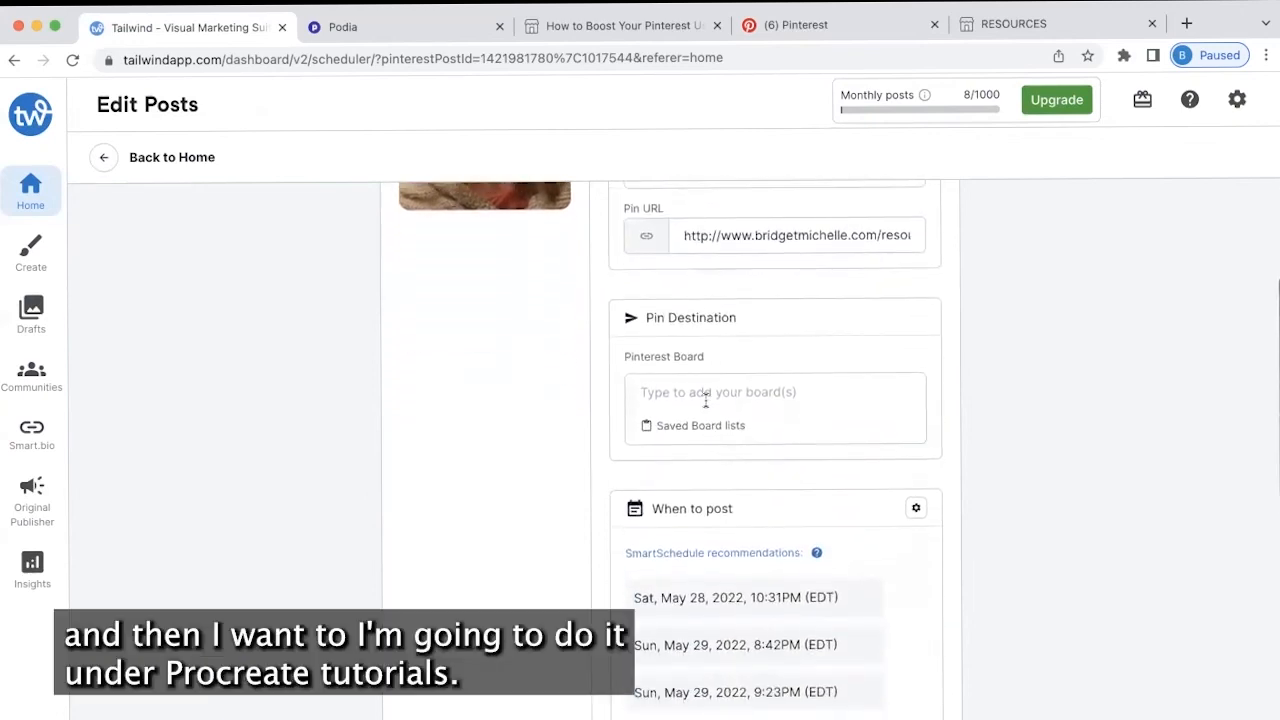
# Add the saved 'Procreate Tutorials' board list, targeting four boards including Procreate for Beginners
pyautogui.click(700, 394)
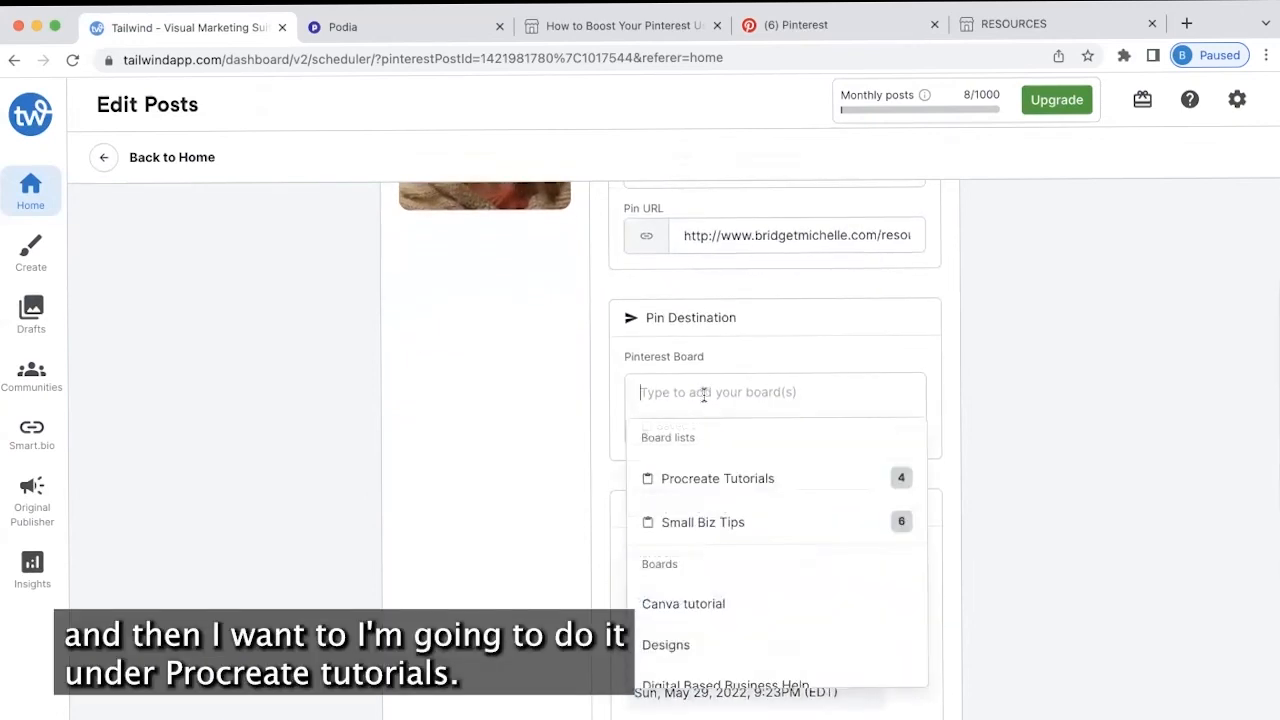
pyautogui.click(737, 477)
pyautogui.scroll(5, 576, 445)
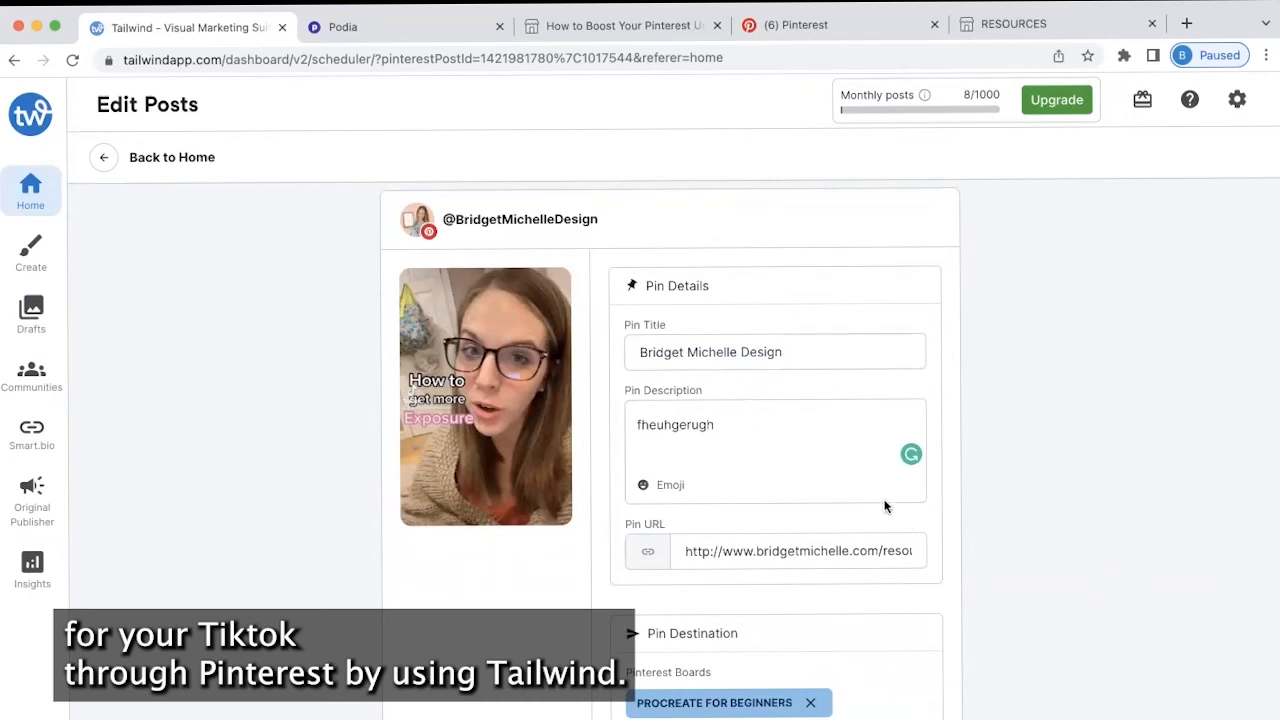
pyautogui.scroll(-6, 882, 506)
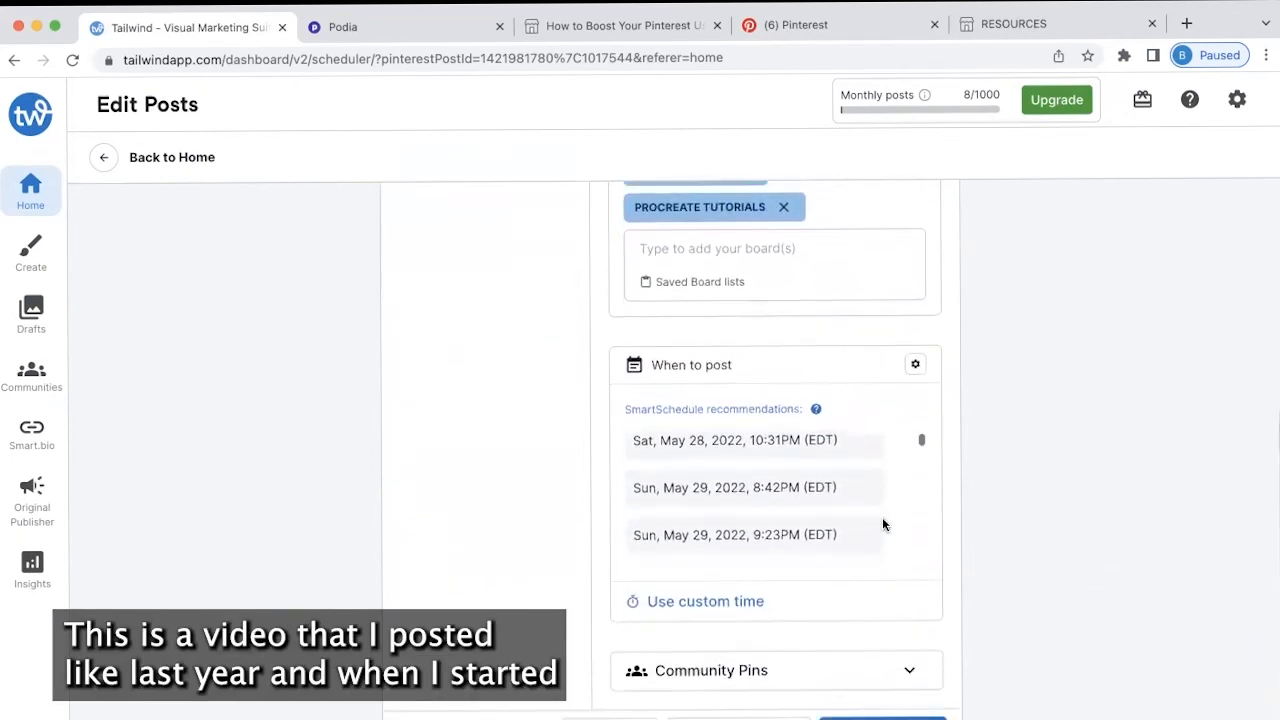
pyautogui.scroll(-1, 882, 524)
pyautogui.scroll(-1, 1031, 457)
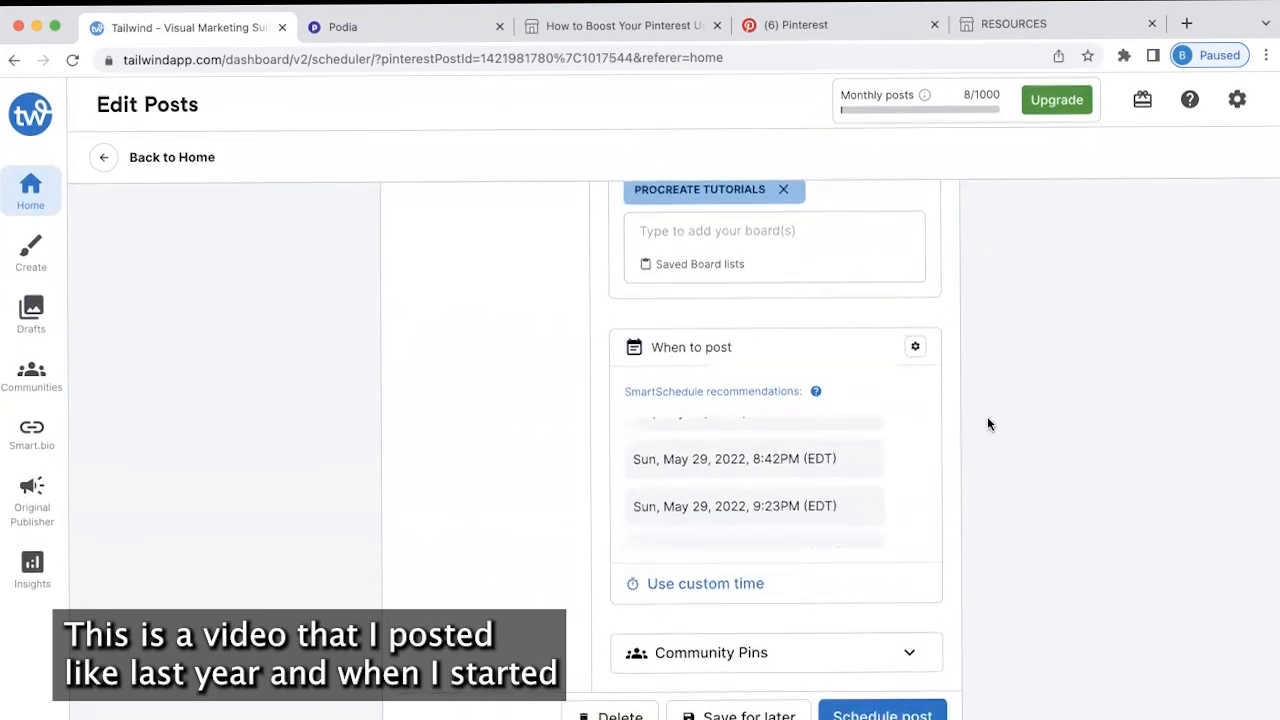
pyautogui.scroll(1, 800, 462)
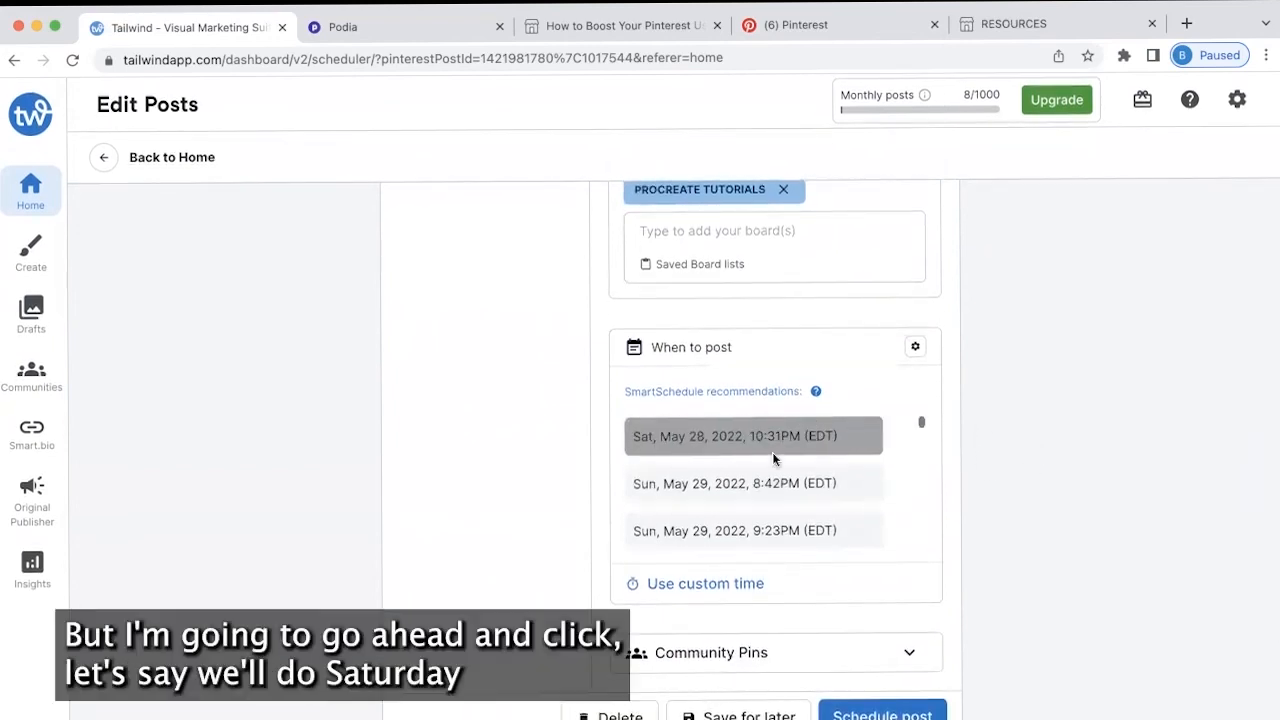
# Pick the SmartSchedule slot Sat, May 28, 2022, 10:31PM and review the weekly reposts through Jun 18
pyautogui.click(723, 437)
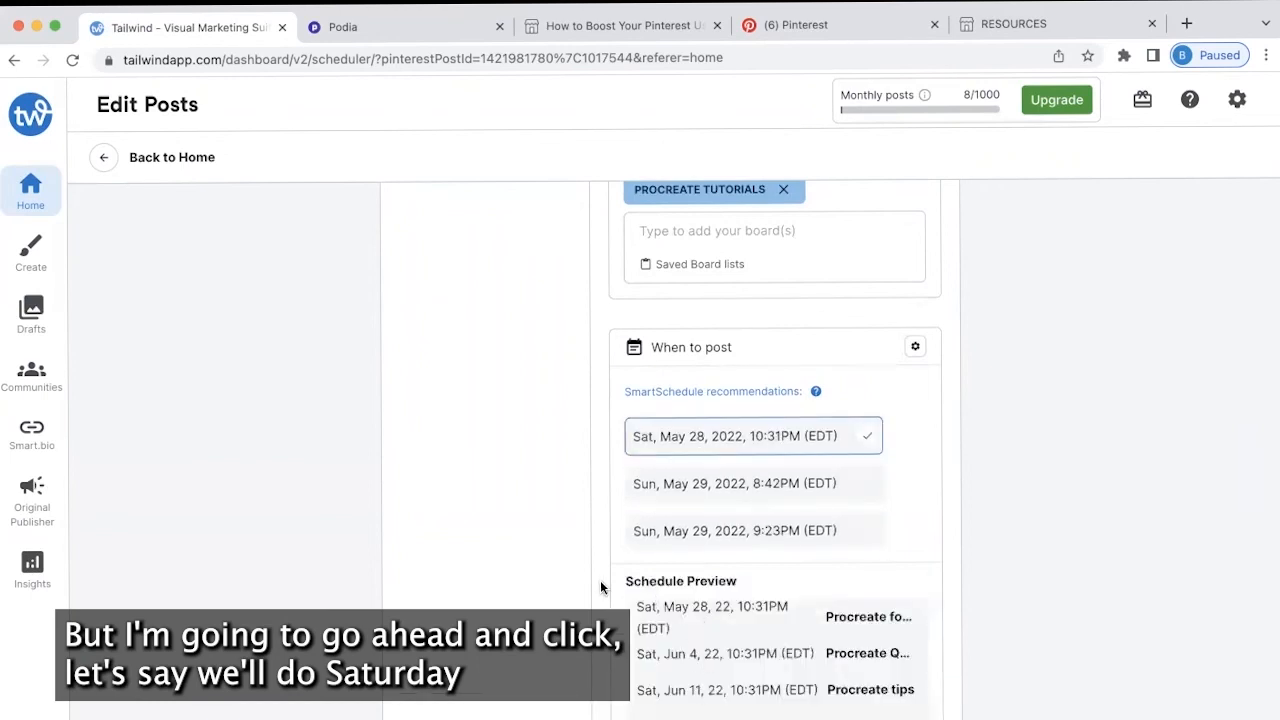
pyautogui.scroll(-3, 600, 587)
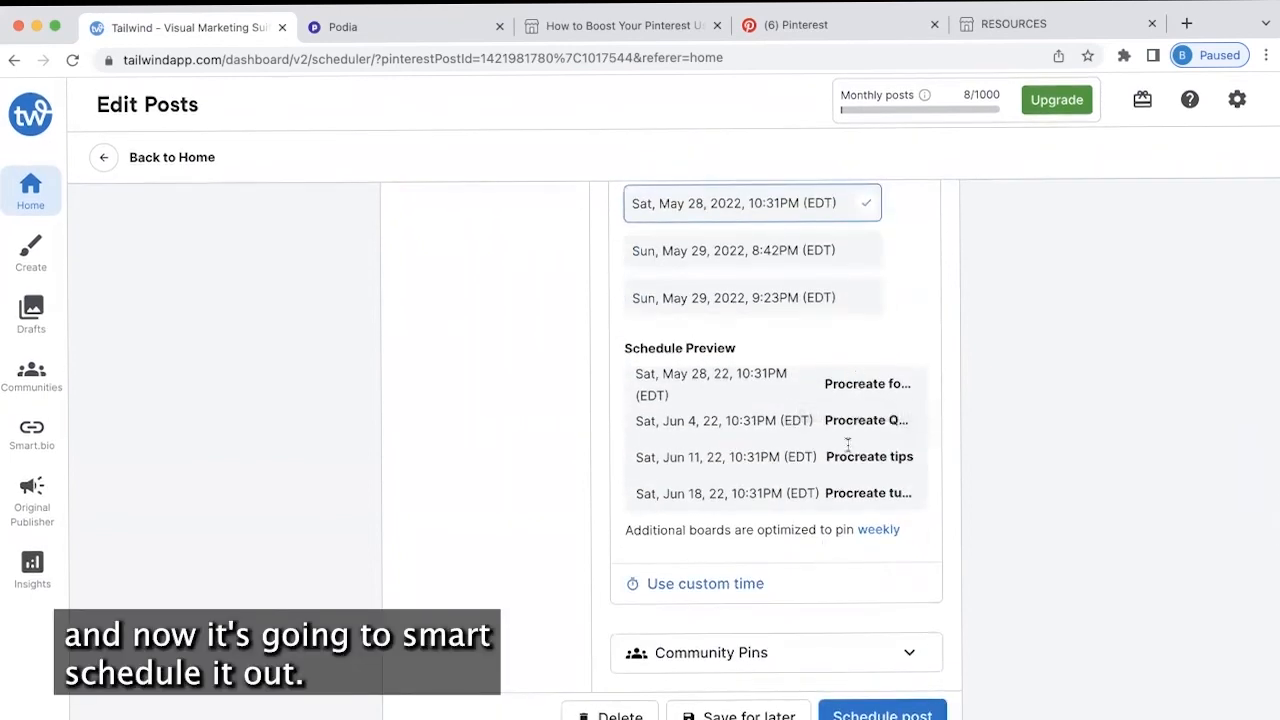
pyautogui.scroll(8, 554, 531)
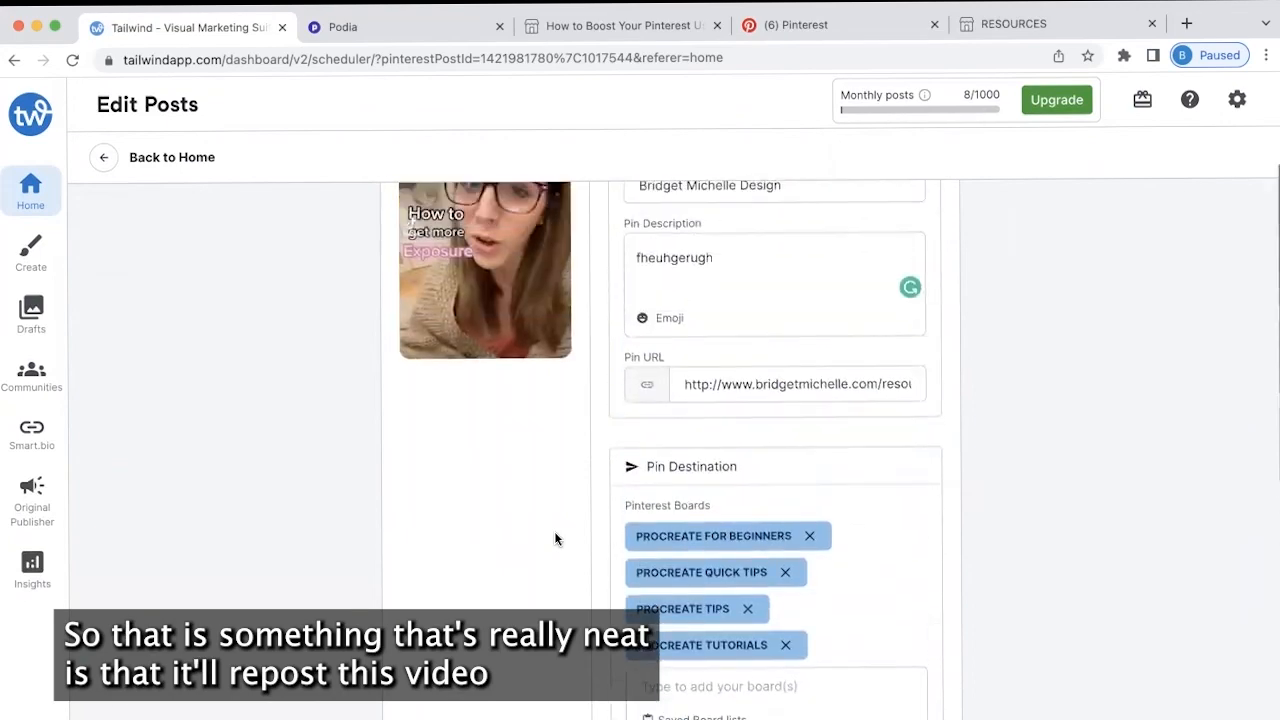
pyautogui.scroll(2, 556, 539)
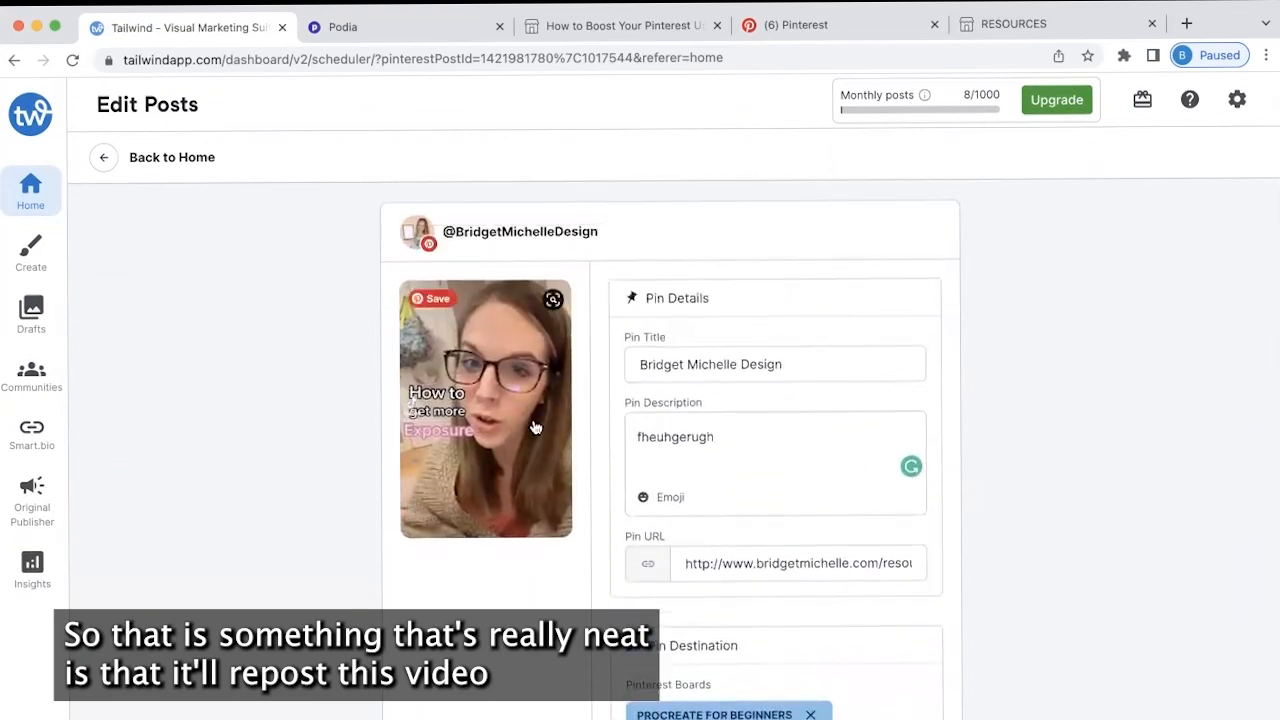
pyautogui.scroll(-8, 689, 514)
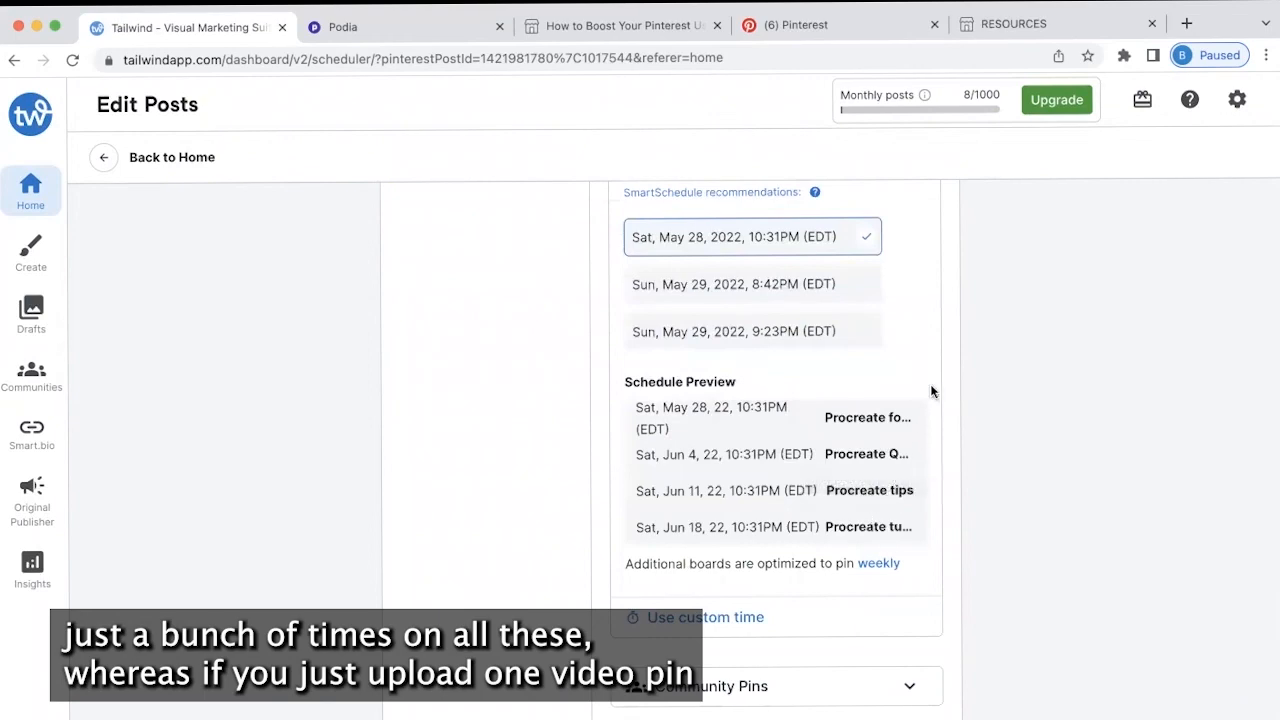
pyautogui.scroll(10, 525, 321)
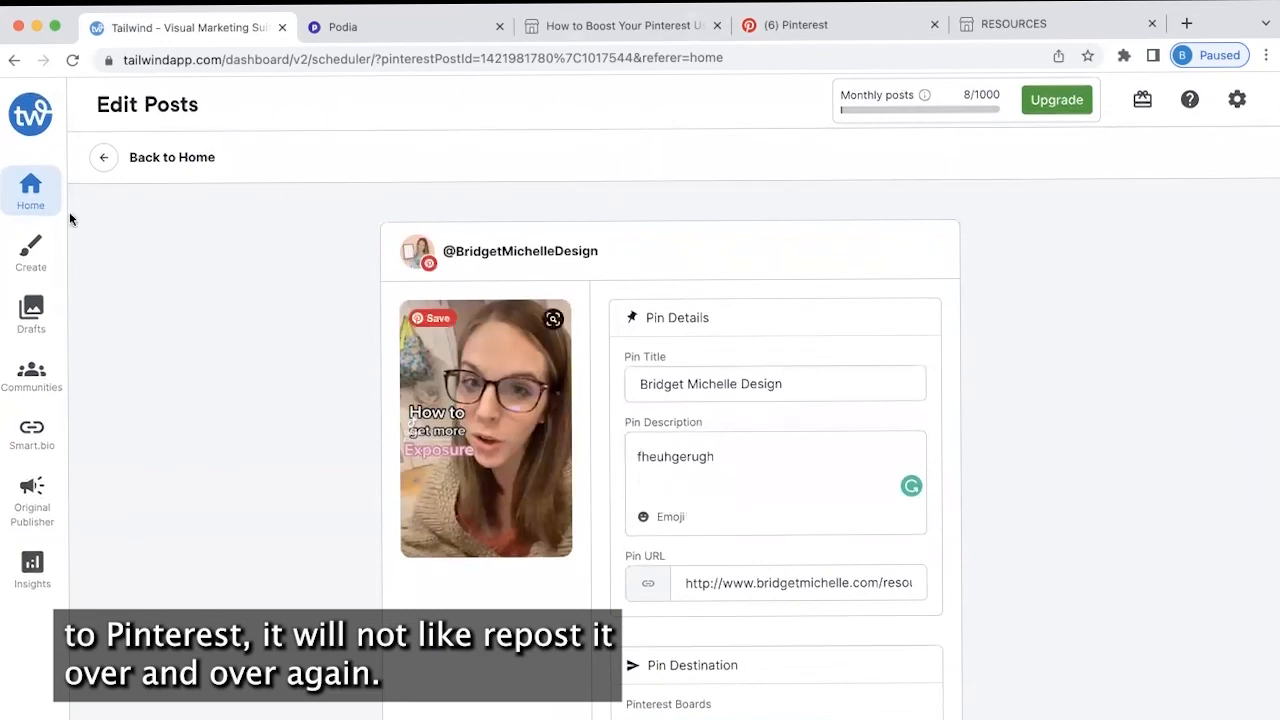
# Go back to Home and review the May 22–28 schedule, including Saturday's 3 posts
pyautogui.click(30, 195)
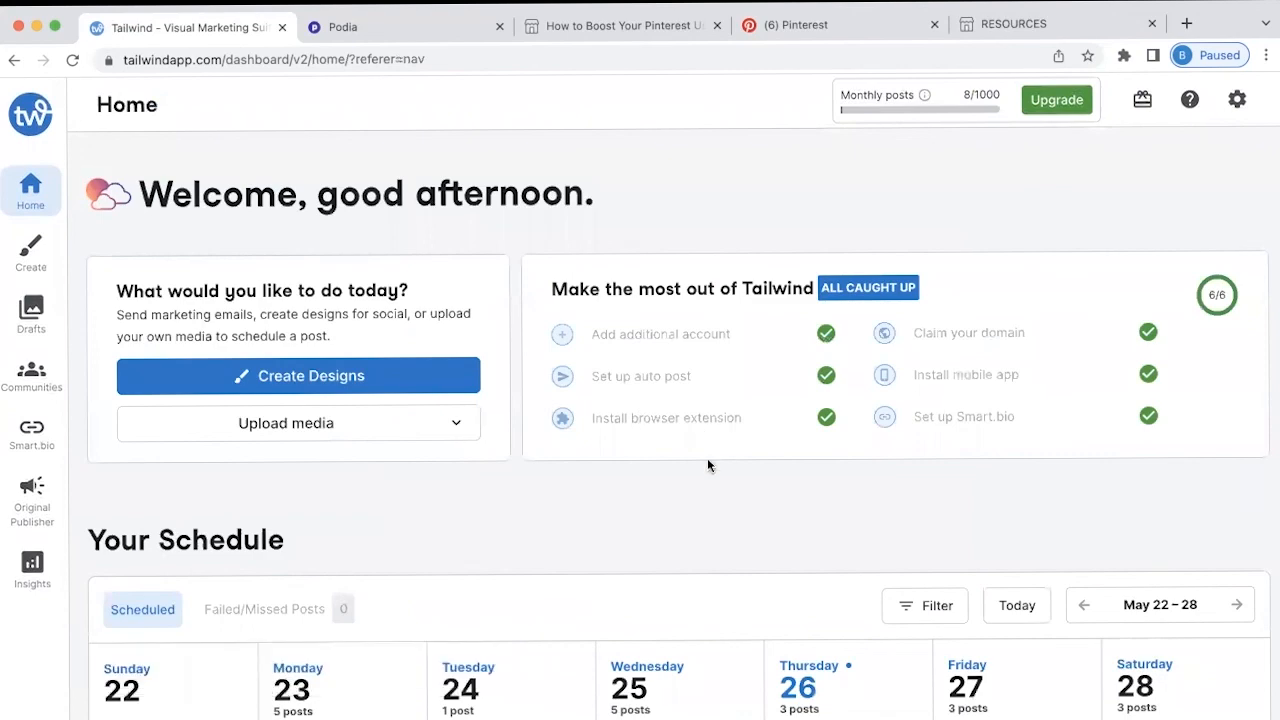
pyautogui.scroll(-3, 595, 500)
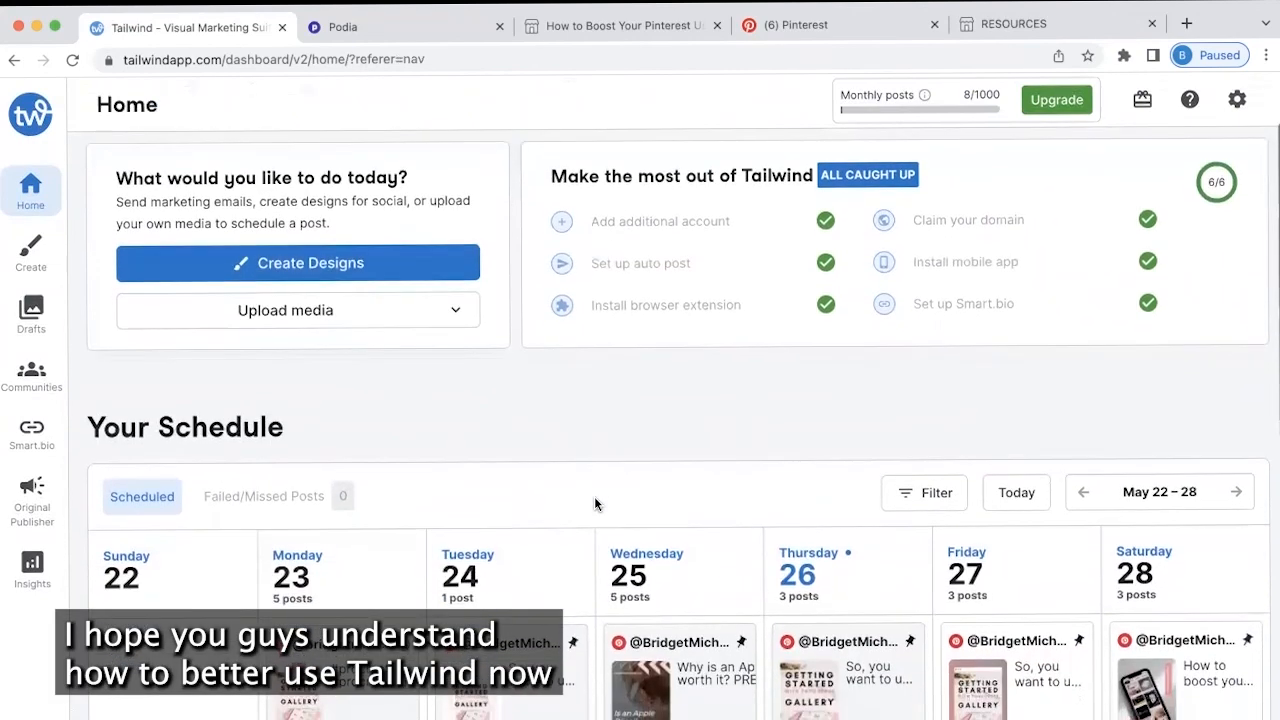
pyautogui.scroll(3, 595, 507)
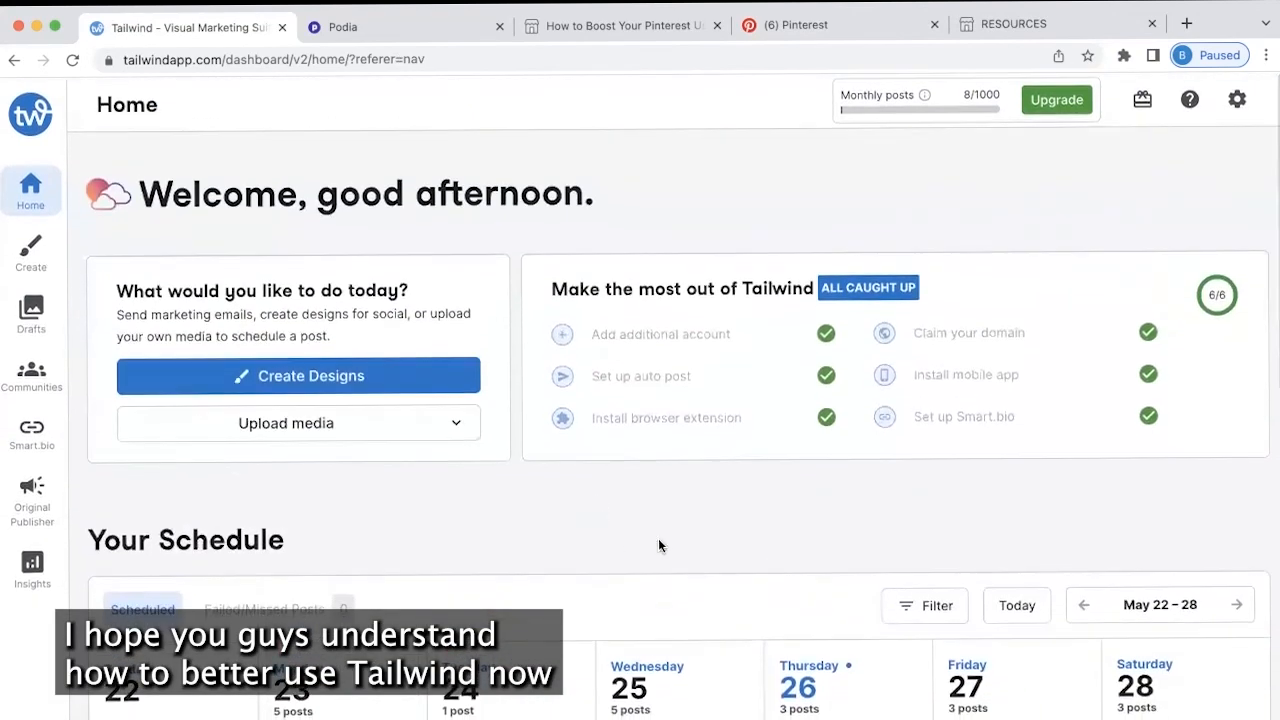